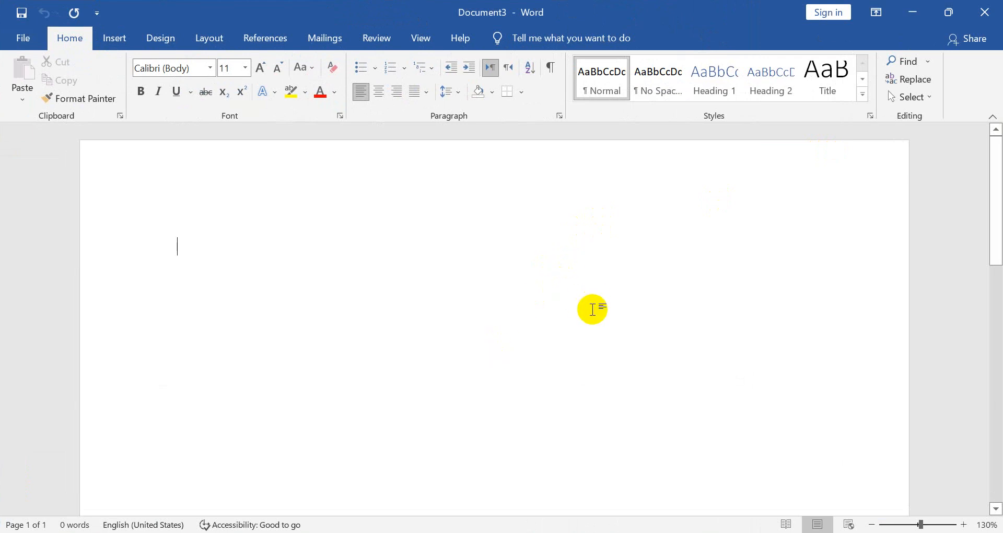
# Close the current document window, relaunch Word by running winword, and maximize the new window
pyautogui.click(973, 6)
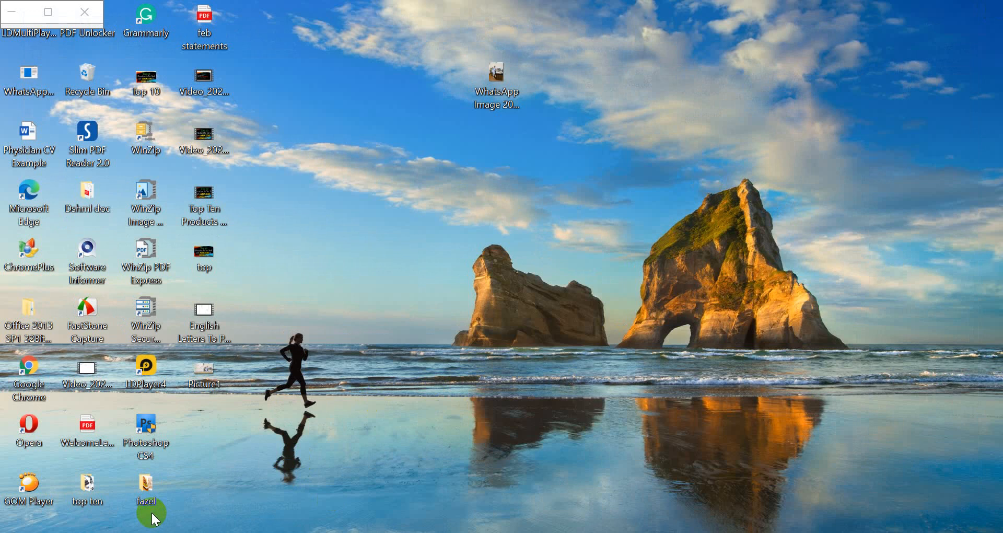
pyautogui.press('super+r')
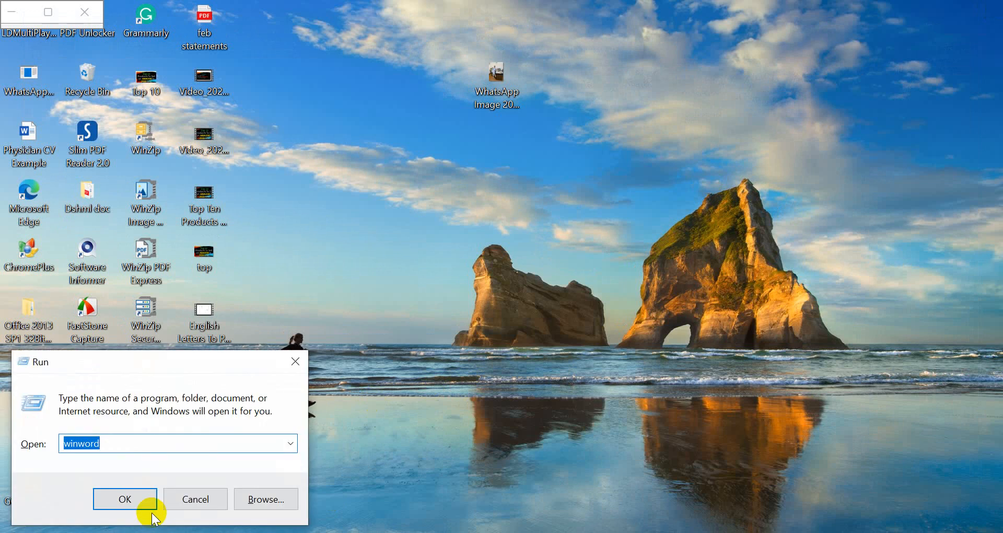
pyautogui.click(146, 501)
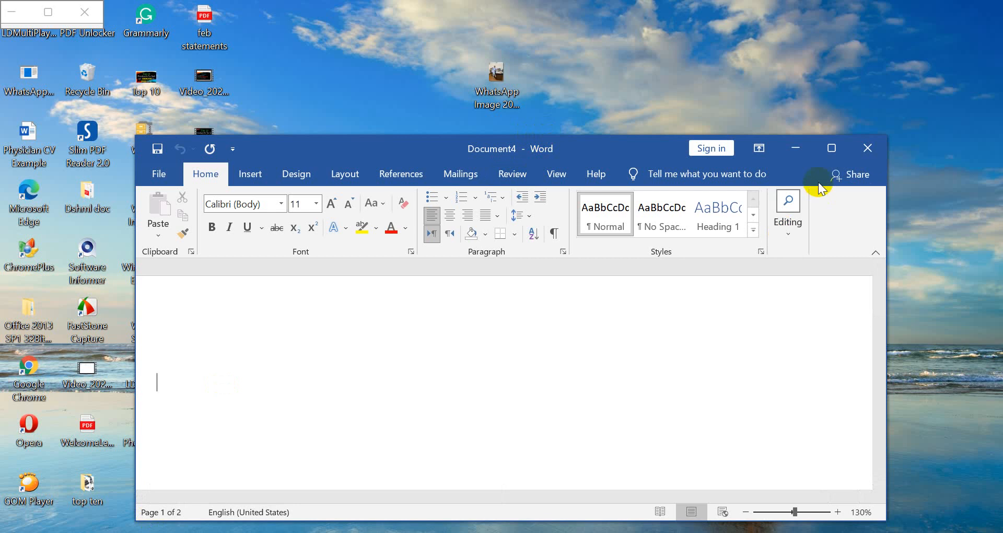
pyautogui.click(829, 146)
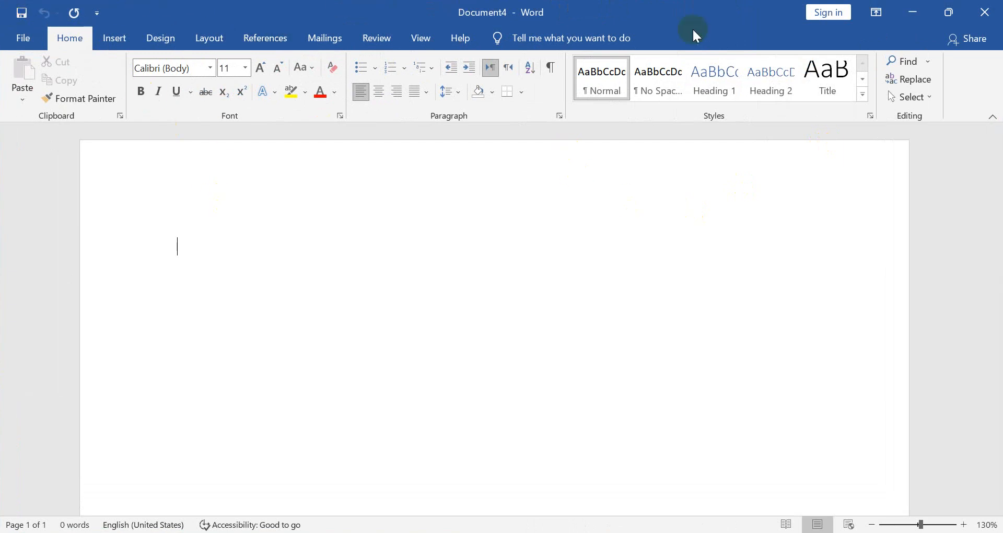
# Examine the command groups on every ribbon tab from Home to Help, along with the File start page
pyautogui.click(116, 39)
pyautogui.click(161, 42)
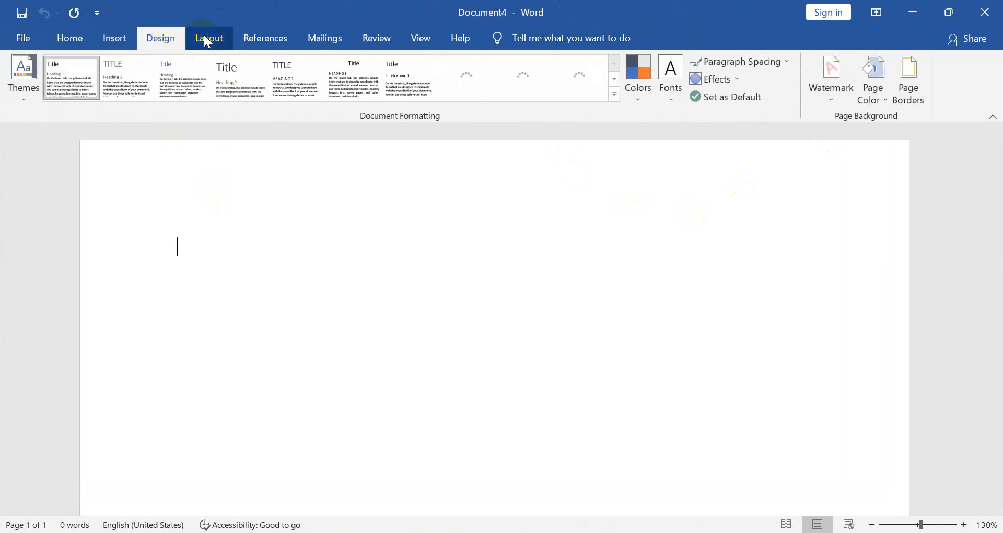
pyautogui.click(205, 38)
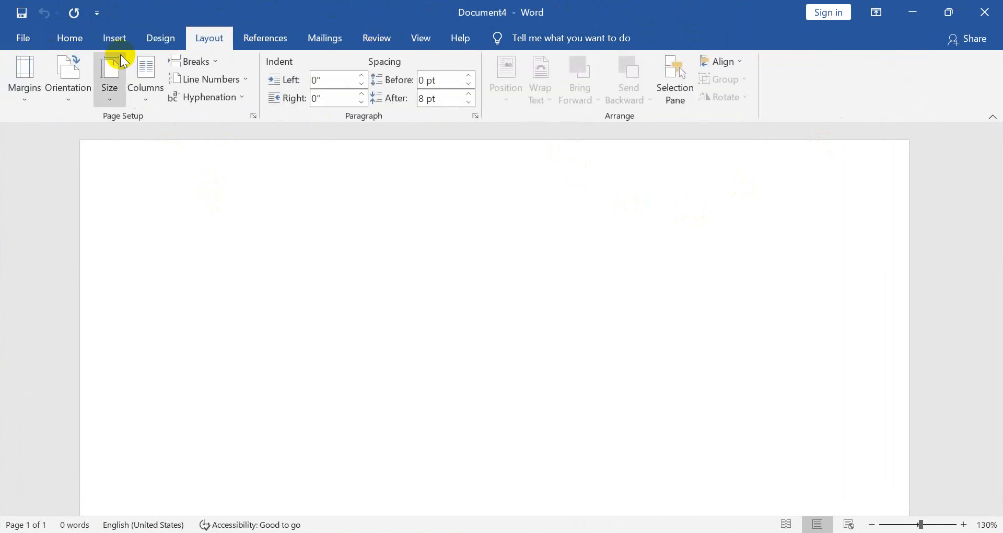
pyautogui.click(65, 38)
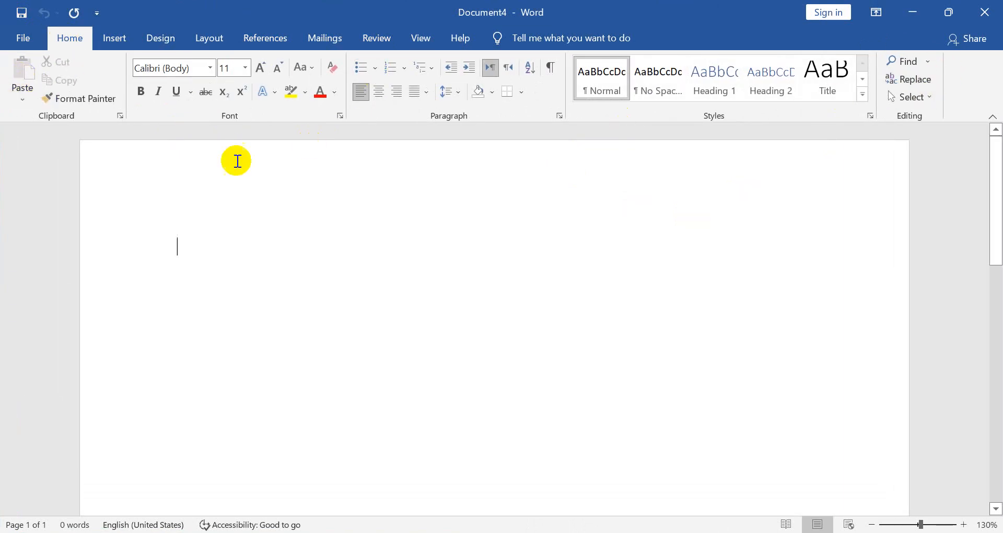
pyautogui.click(23, 39)
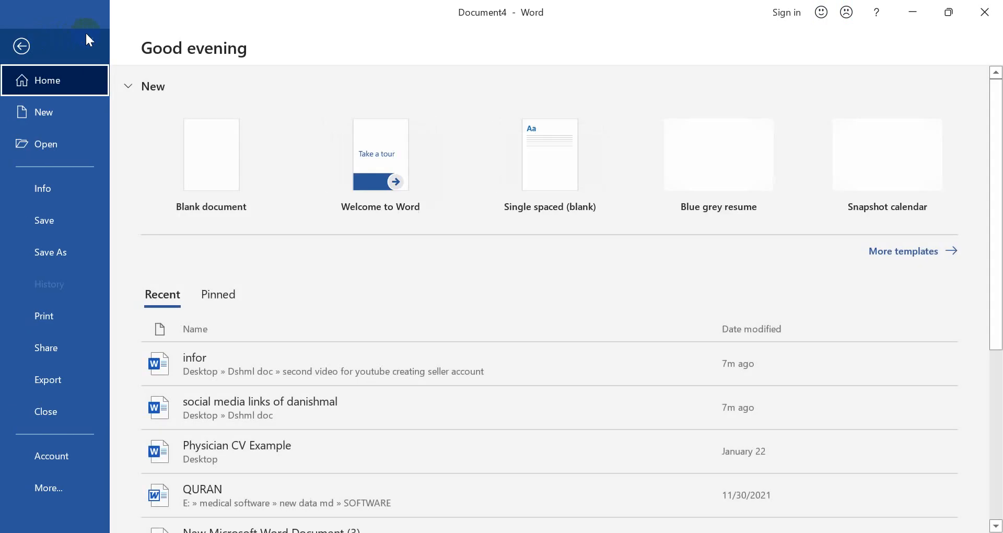
pyautogui.click(24, 45)
pyautogui.click(112, 38)
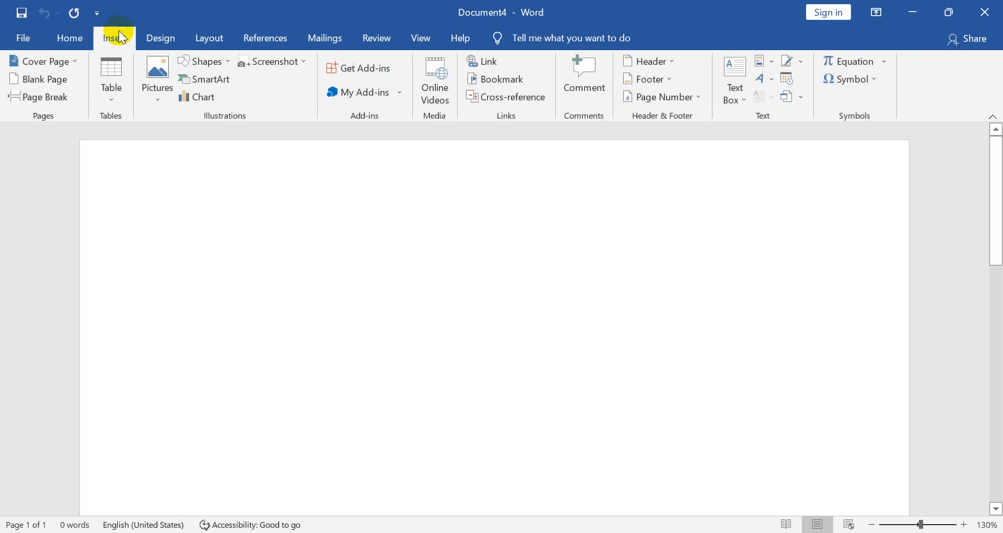
pyautogui.click(158, 37)
pyautogui.click(201, 40)
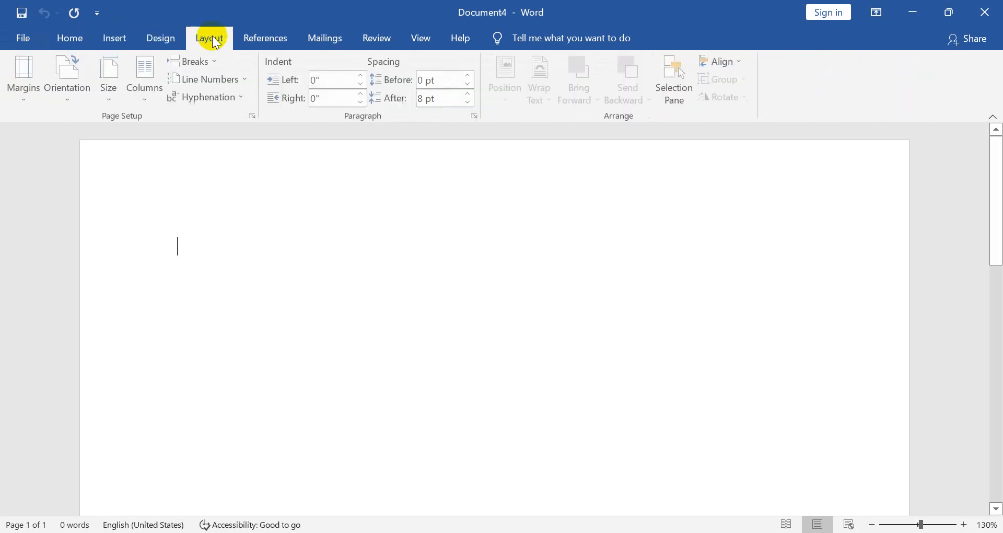
pyautogui.click(262, 39)
pyautogui.click(322, 37)
pyautogui.click(376, 38)
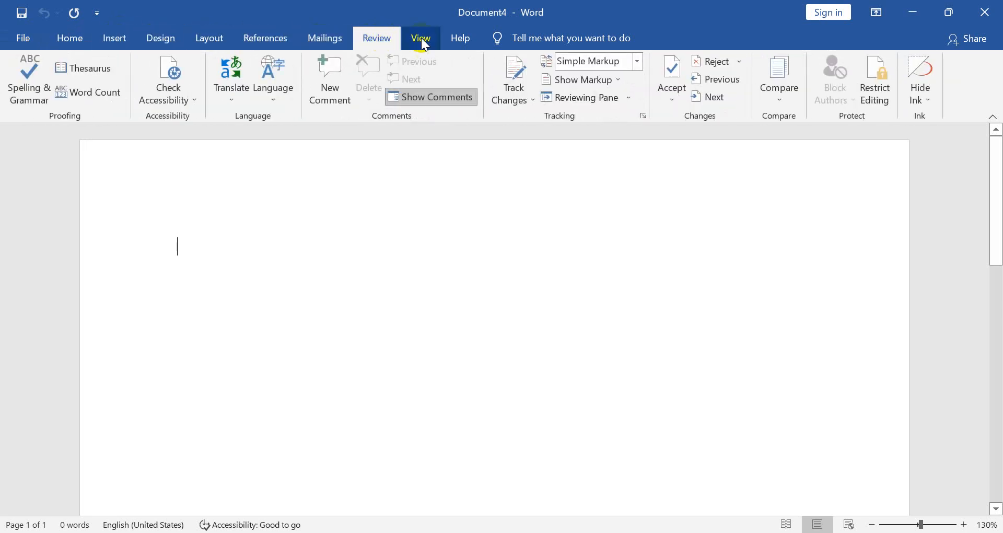
pyautogui.click(421, 38)
pyautogui.click(459, 46)
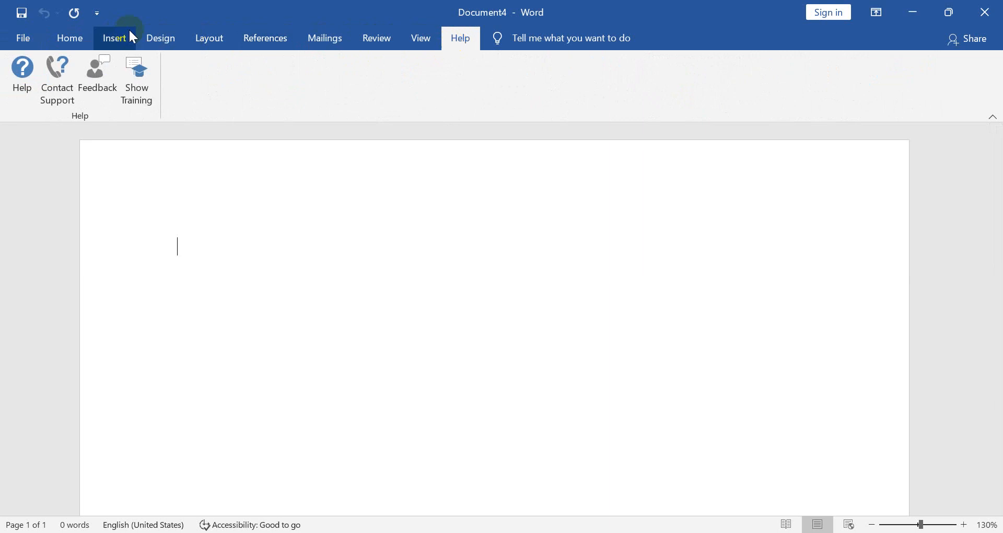
pyautogui.click(71, 38)
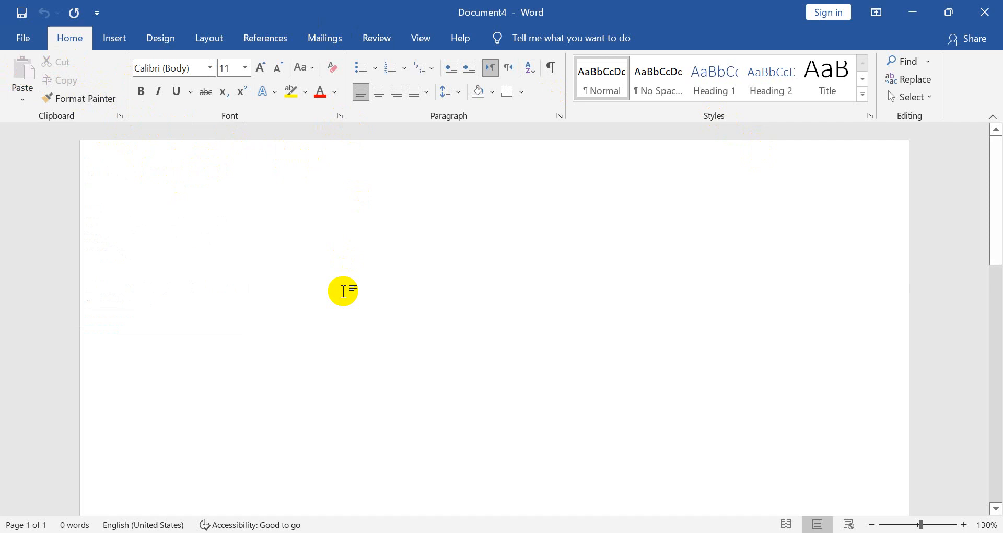
# Browse the new-document templates, including the Cards and the Resumes and Cover Letters categories
pyautogui.click(26, 35)
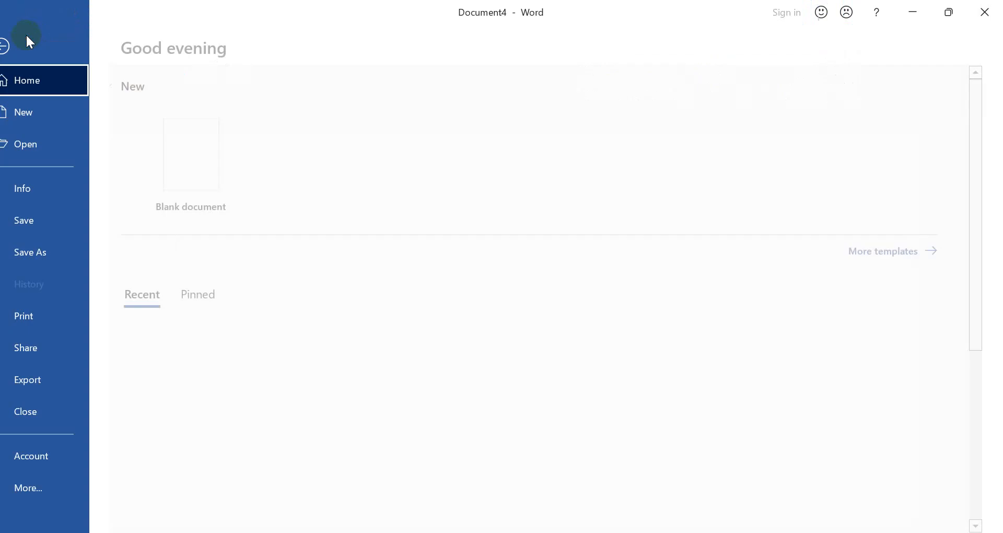
pyautogui.click(52, 110)
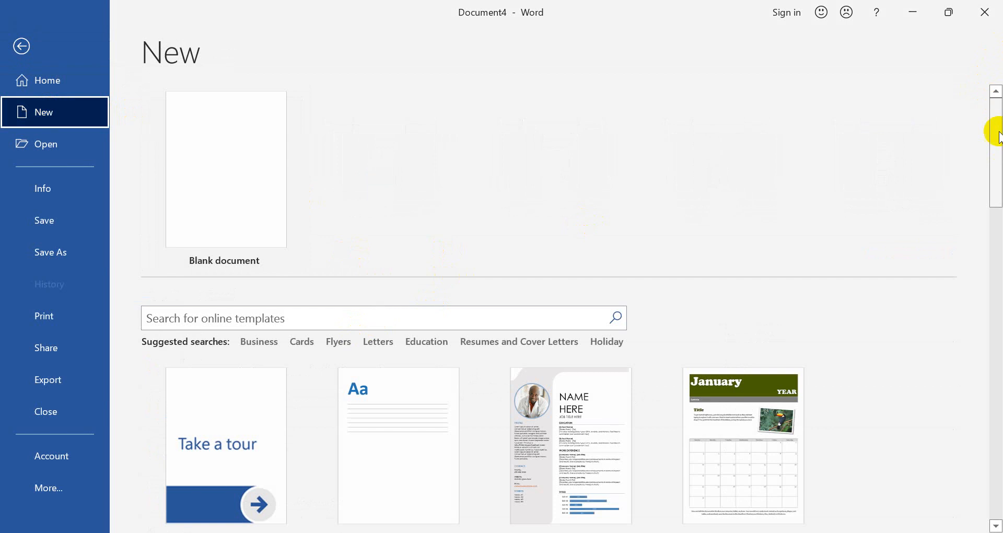
pyautogui.moveTo(998, 139); pyautogui.dragTo(981, 197)
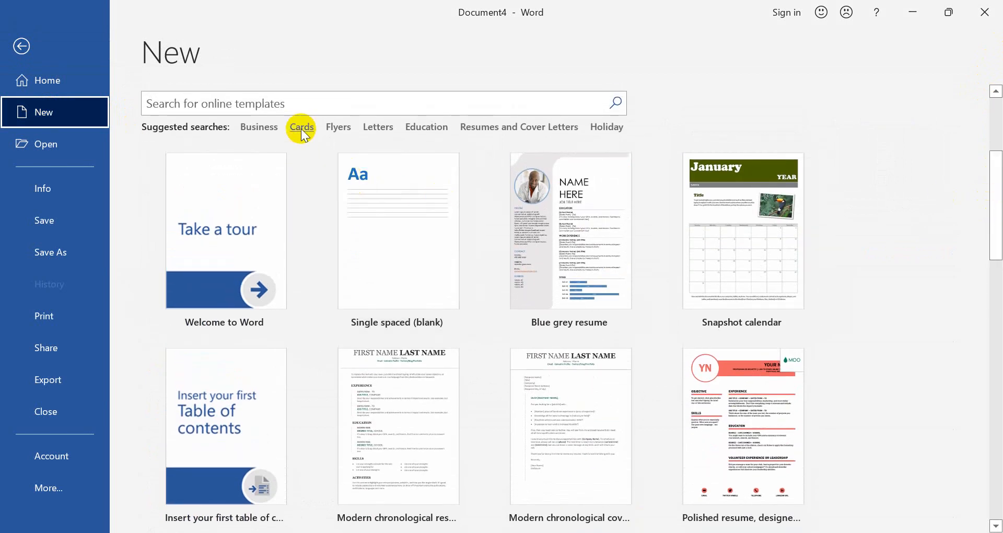
pyautogui.click(303, 132)
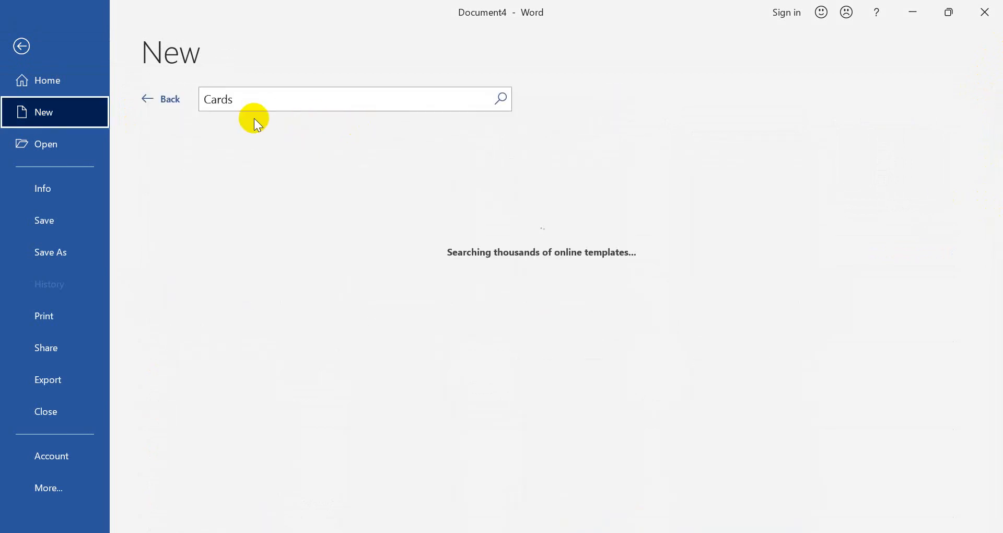
pyautogui.click(153, 98)
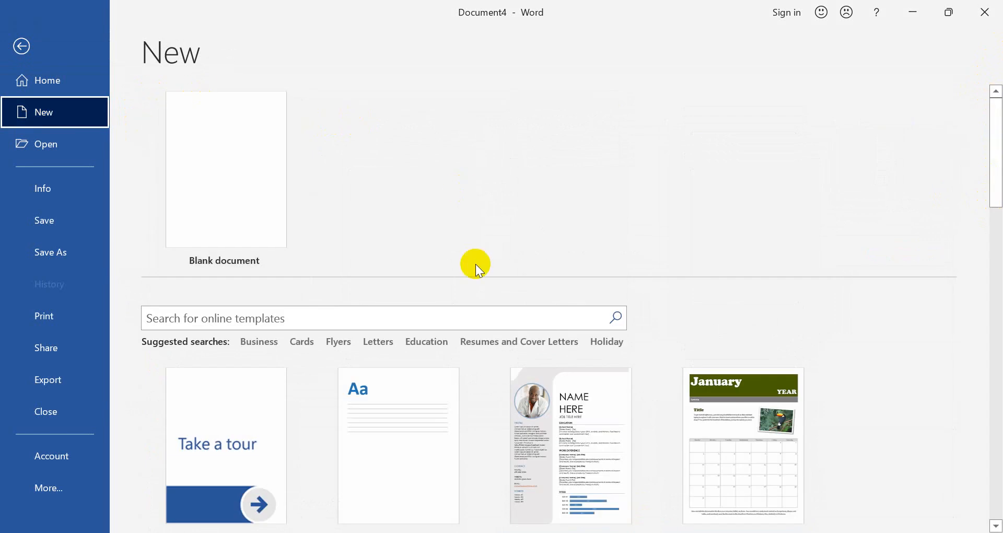
pyautogui.click(488, 344)
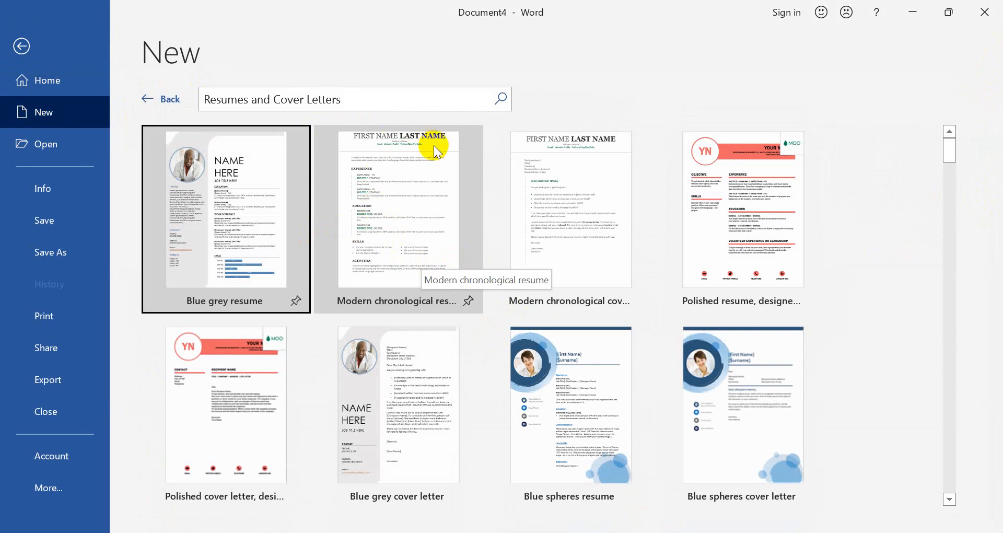
pyautogui.click(163, 100)
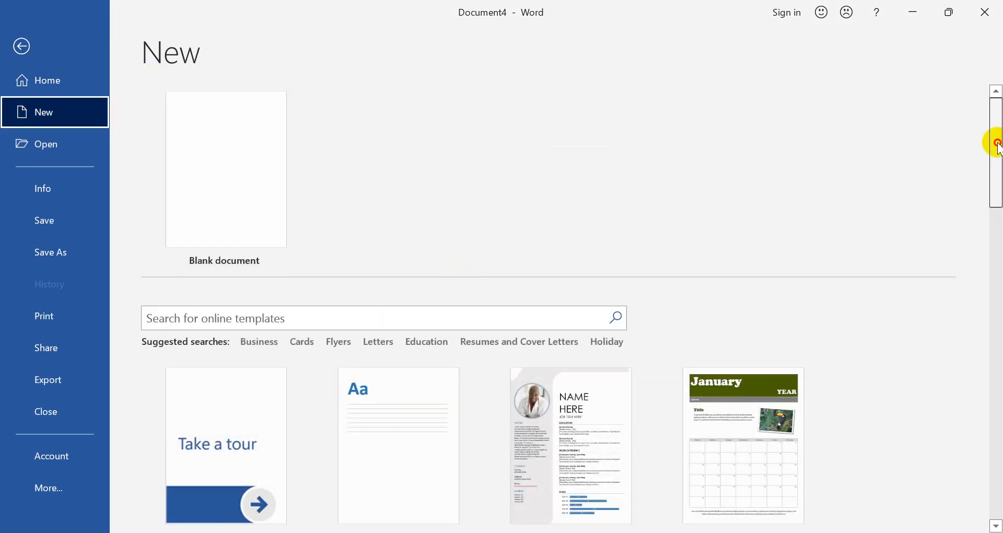
pyautogui.moveTo(997, 142); pyautogui.dragTo(994, 211)
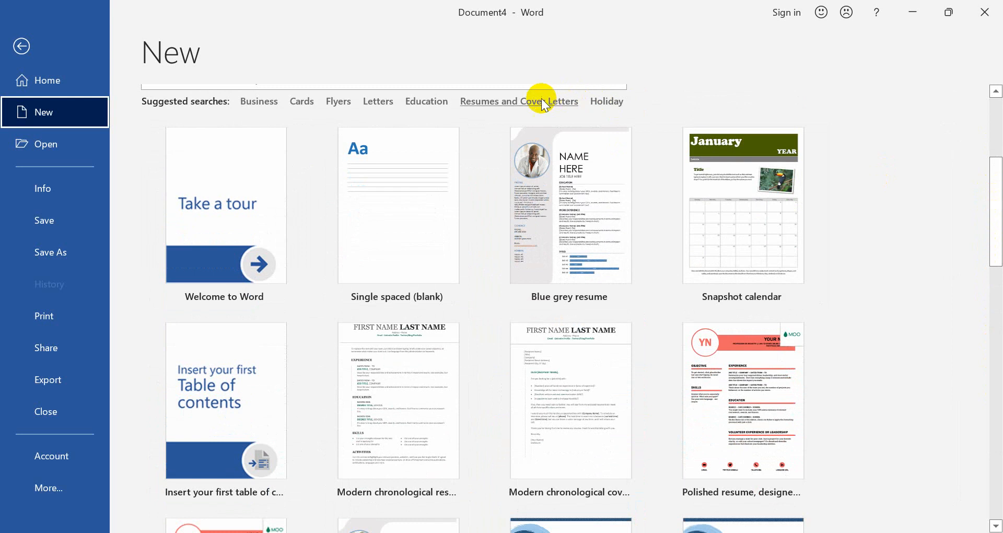
# Browse the Education templates and preview the Color block resume without creating it
pyautogui.click(421, 102)
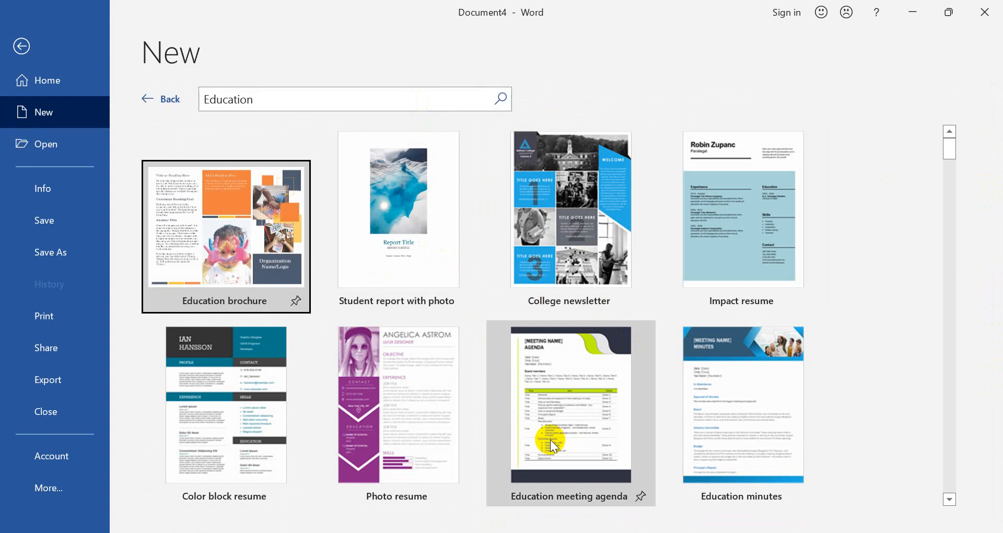
pyautogui.click(285, 398)
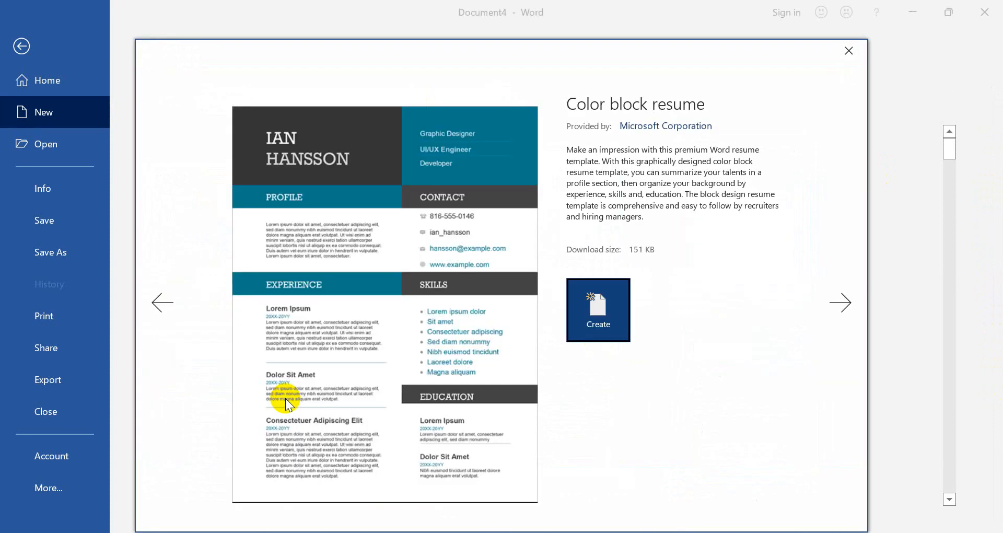
pyautogui.click(850, 53)
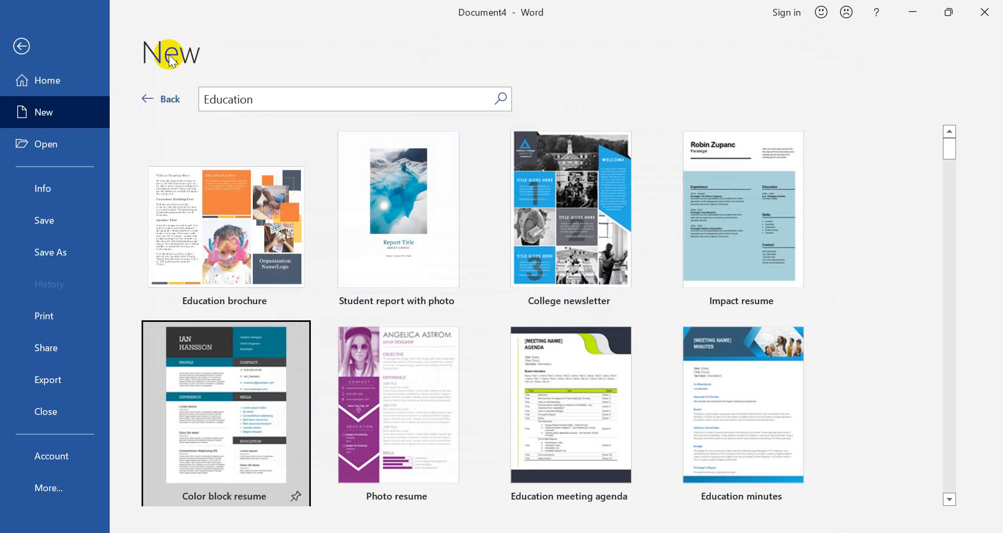
# Return from the Education templates to the main template overview and create a new blank document
pyautogui.click(56, 119)
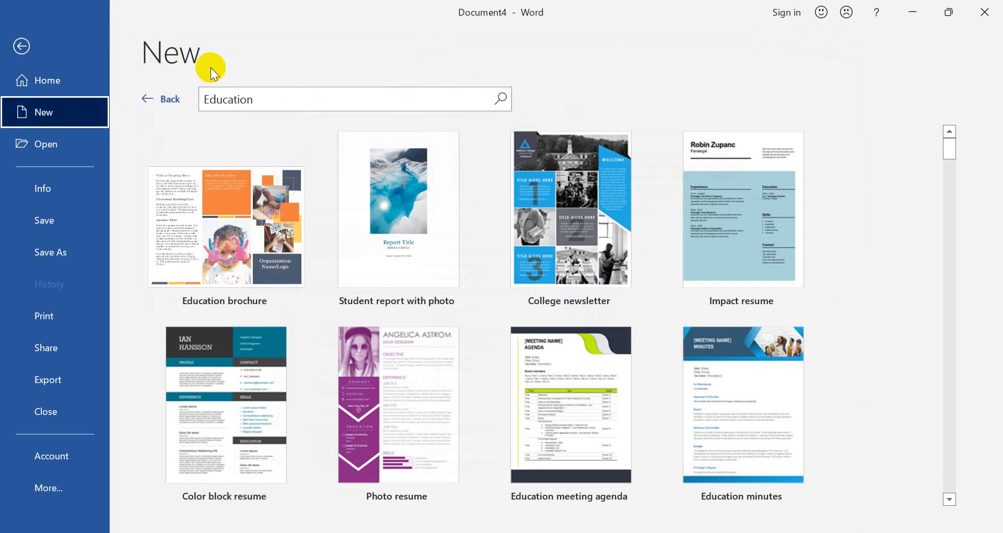
pyautogui.click(163, 99)
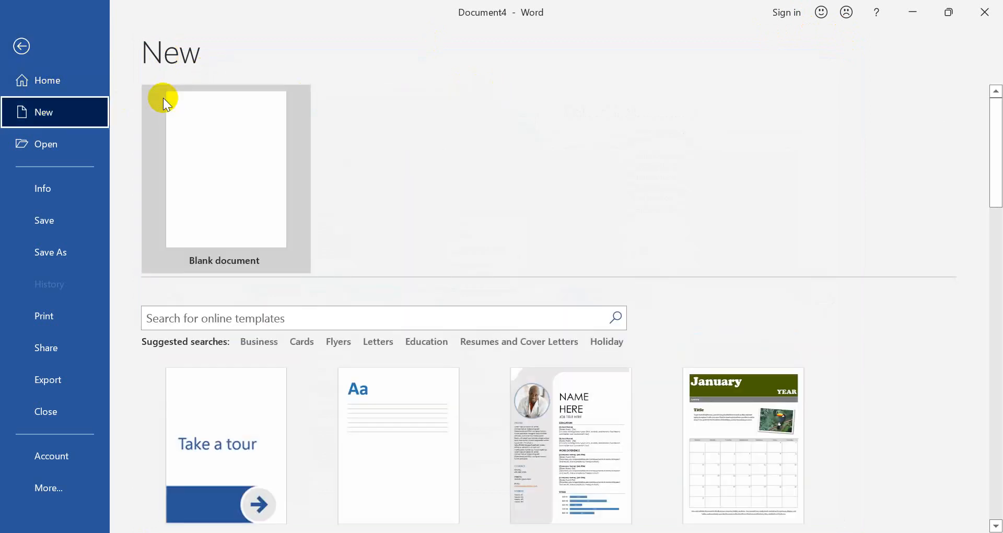
pyautogui.click(203, 195)
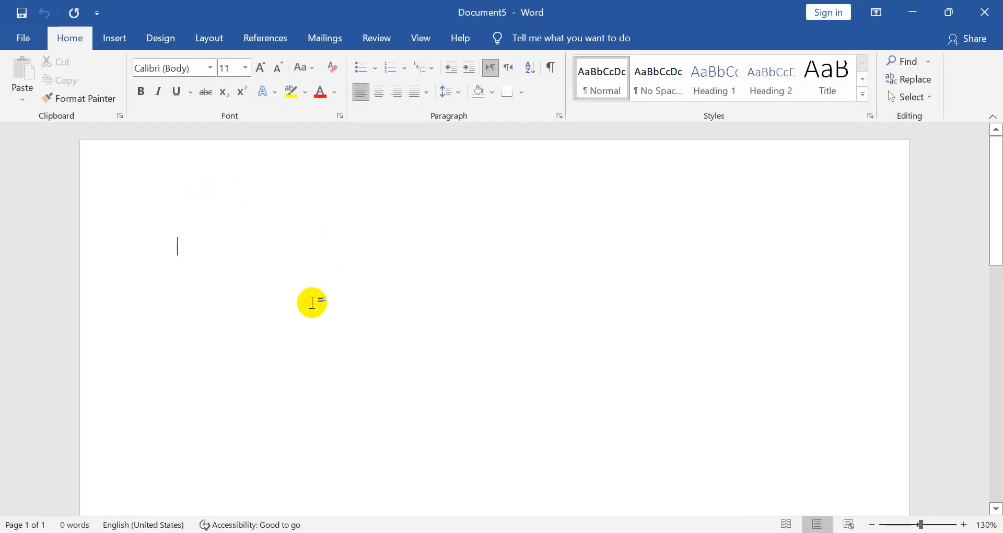
# Create a thin horizontal line from --- and a double line from === at the start of the document
pyautogui.write('---')
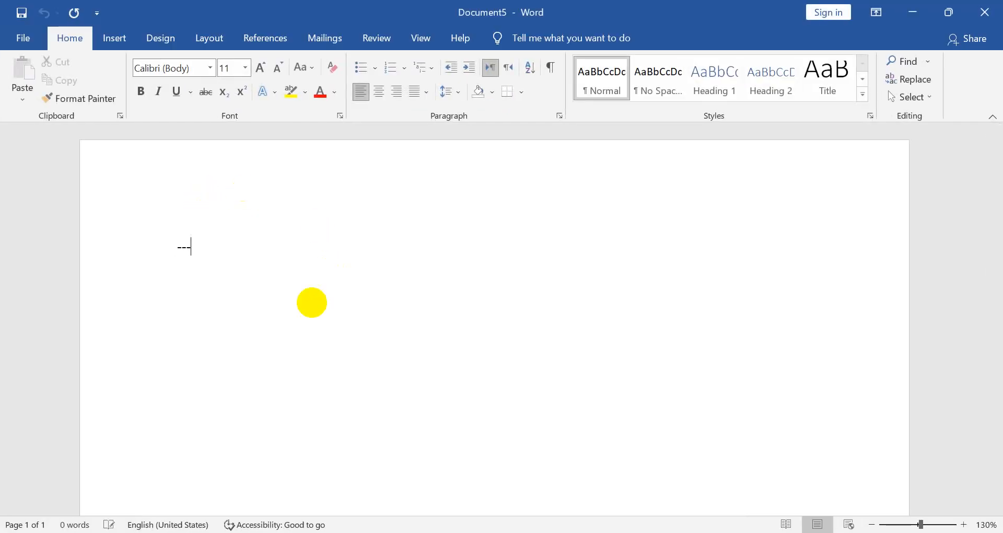
pyautogui.press('Return')
pyautogui.write('===')
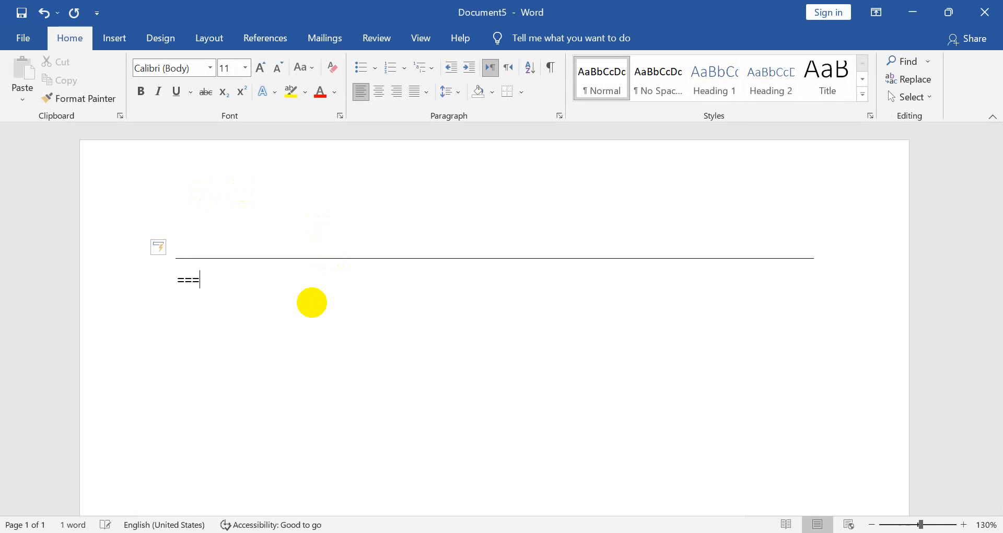
pyautogui.press('Return')
# Add a wavy line from ~~~ and a thick line from ___ below the double line
pyautogui.write('~~~')
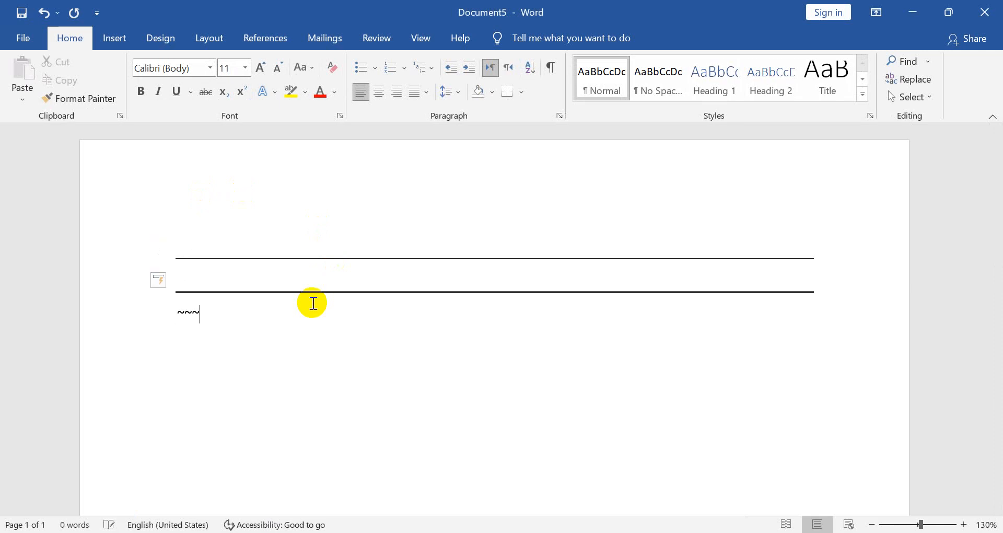
pyautogui.press('Return')
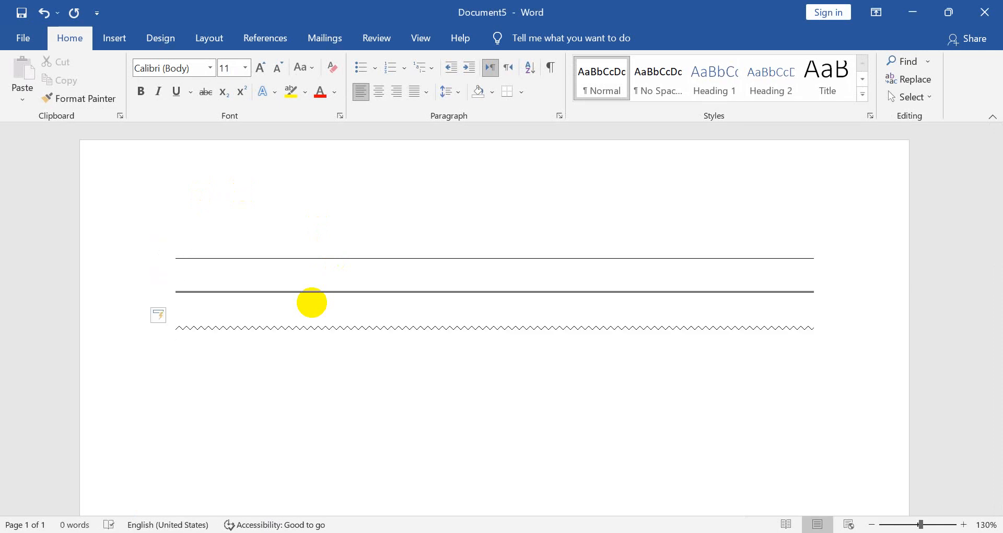
pyautogui.write('___')
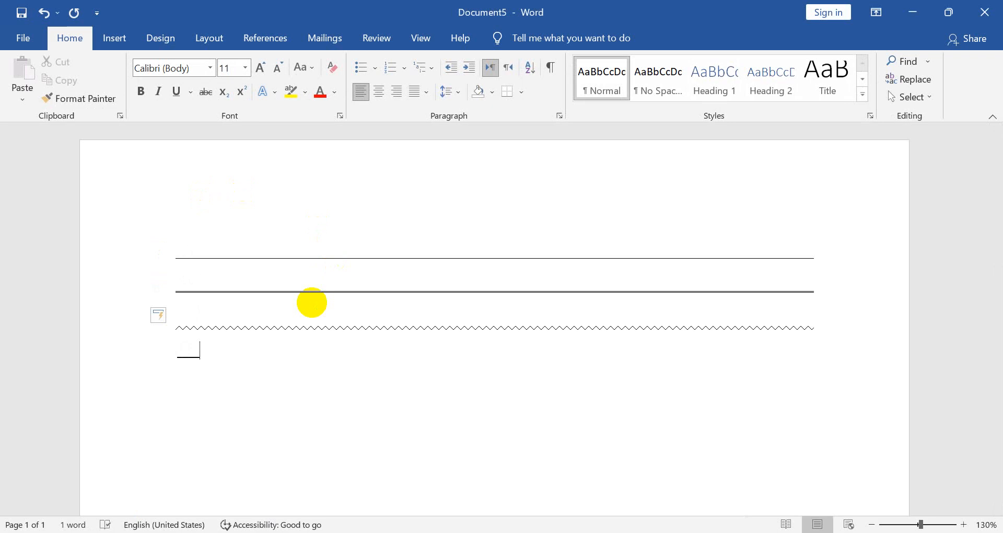
pyautogui.press('Return')
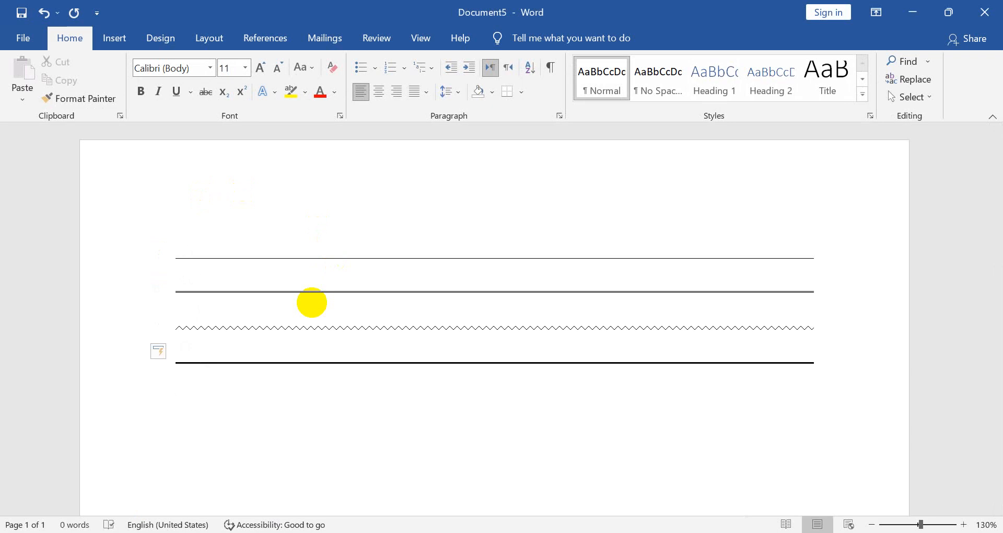
# Enter a paragraph of four dots below the thick line and add a triple line from #### under it
pyautogui.write('....')
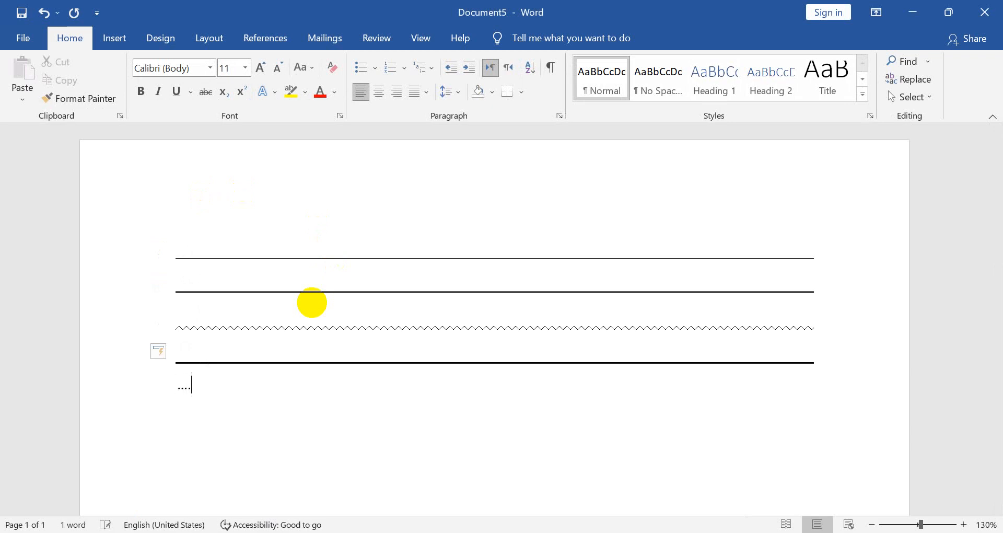
pyautogui.press('Return')
pyautogui.write('####')
pyautogui.press('Return')
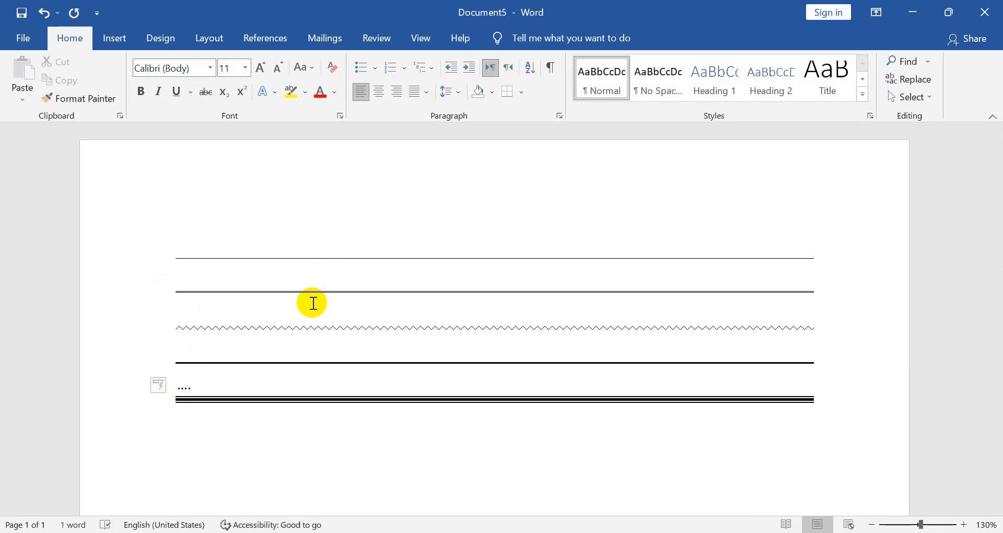
# Add a dotted line from **** below the triple line, and clear the entire document
pyautogui.write('****')
pyautogui.press('Return')
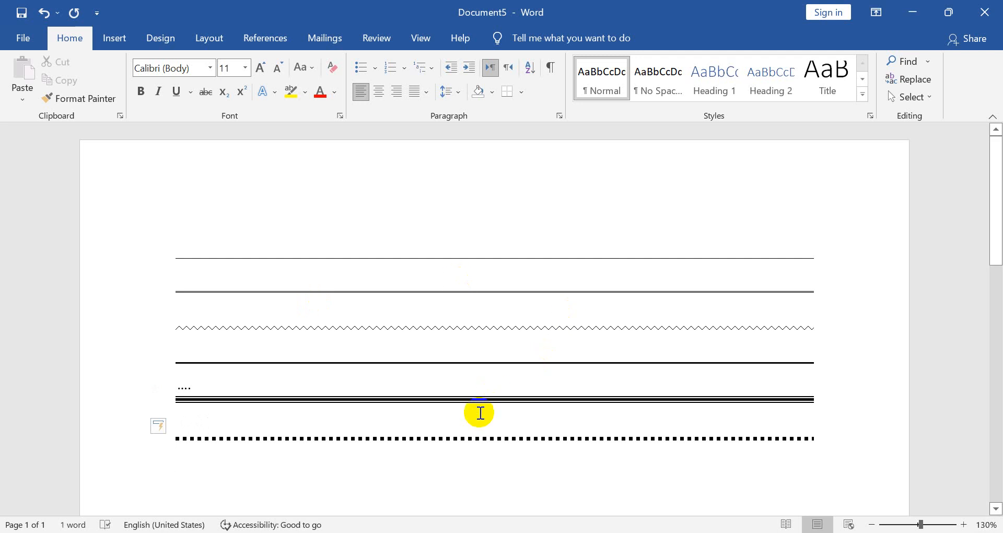
pyautogui.hotkey('ctrl', 'a')
pyautogui.press('Delete')
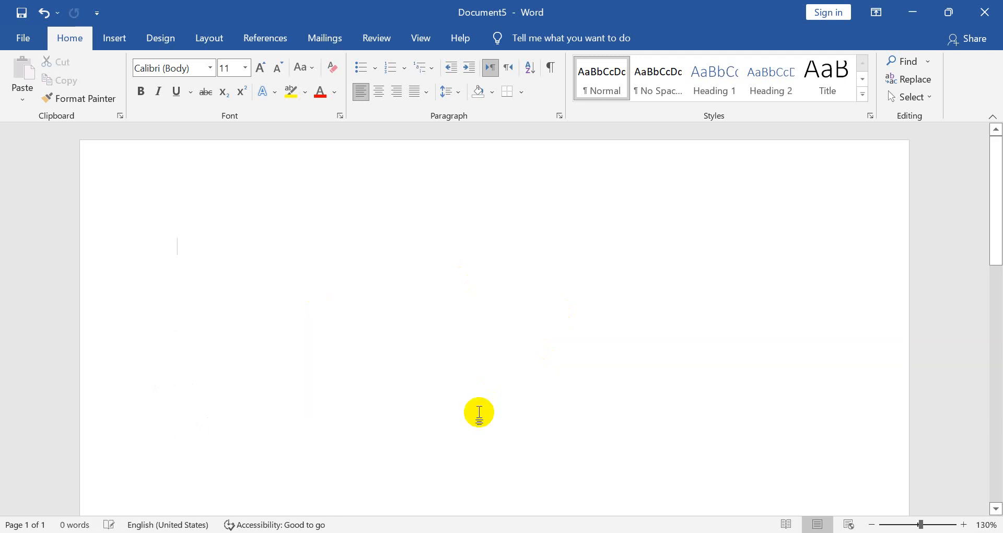
# Enter "Name:" and "Job:" on separate lines, each followed by a row of underscores as a fill-in blank
pyautogui.write('name')
pyautogui.press('Return')
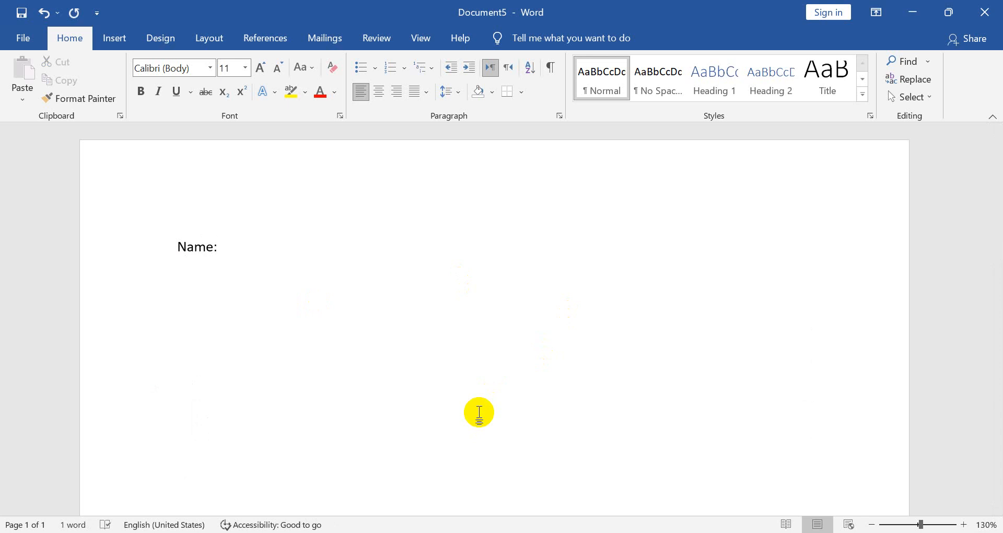
pyautogui.write(':_______________')
pyautogui.press('Return')
pyautogui.write('job:')
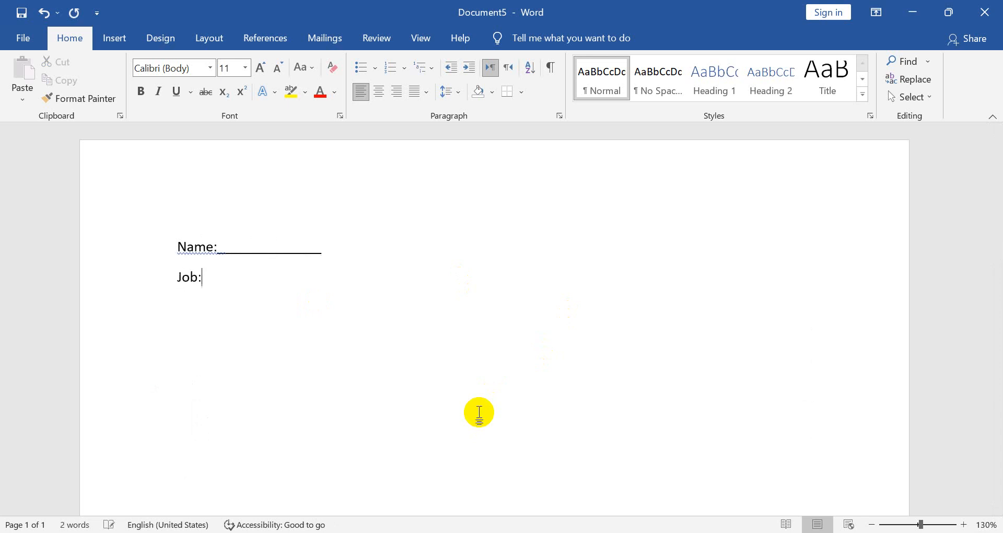
pyautogui.write('___________________')
pyautogui.press('Return')
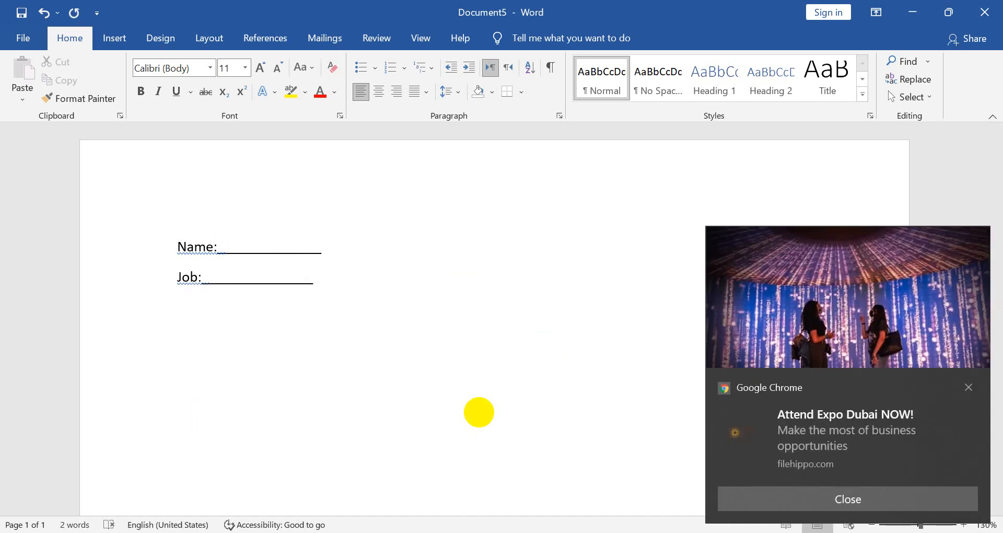
# Add the line "Interview question" below the Job line and center it
pyautogui.write('interview qu')
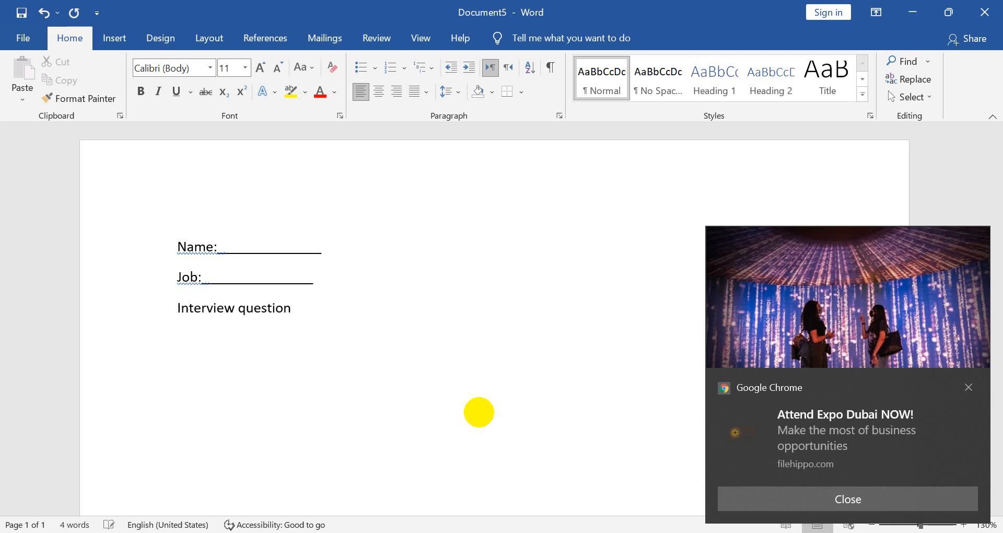
pyautogui.write('estion')
pyautogui.hotkey('ctrl', 'e')
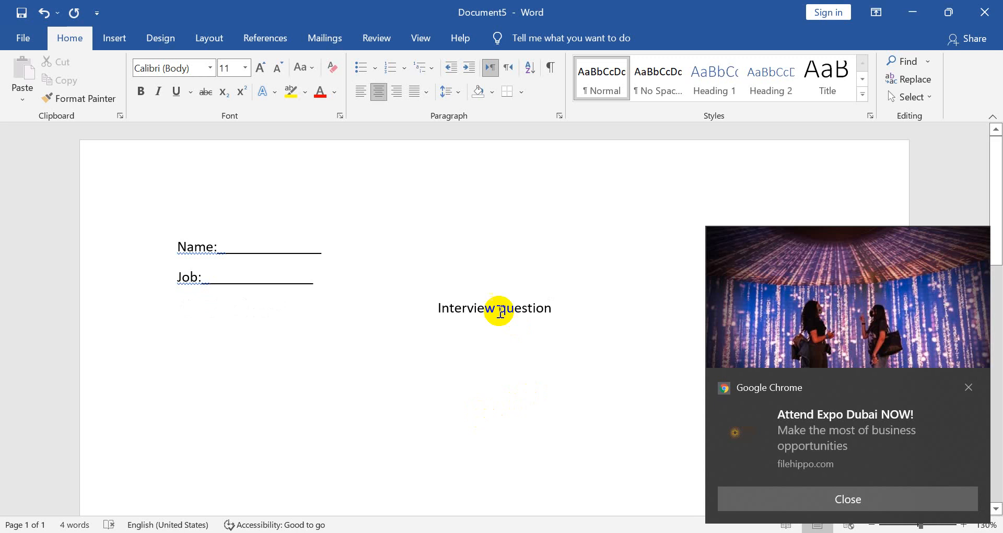
# Apply the Heading 1 style to the whole "Interview question" line and center it again
pyautogui.moveTo(499, 309); pyautogui.dragTo(601, 309)
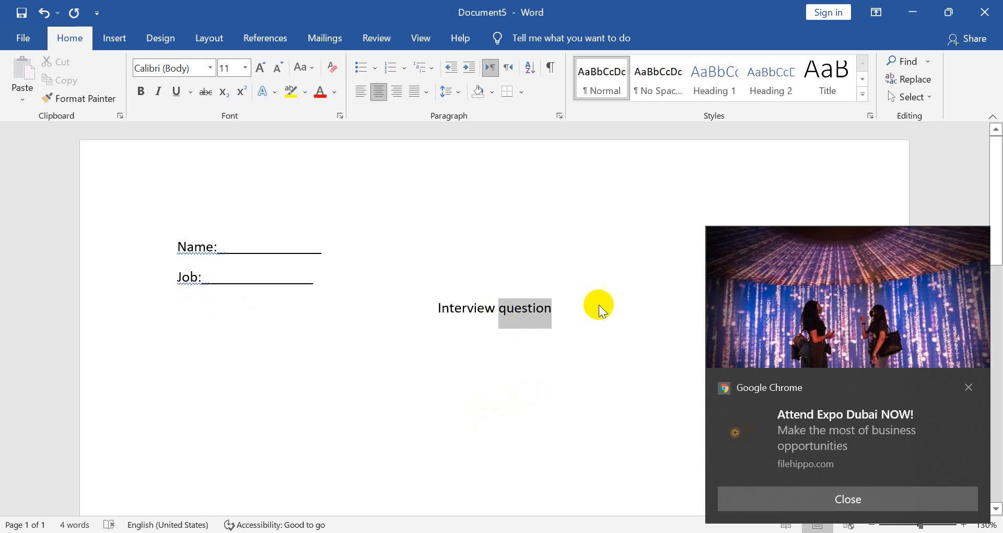
pyautogui.click(882, 489)
pyautogui.tripleClick(545, 309)
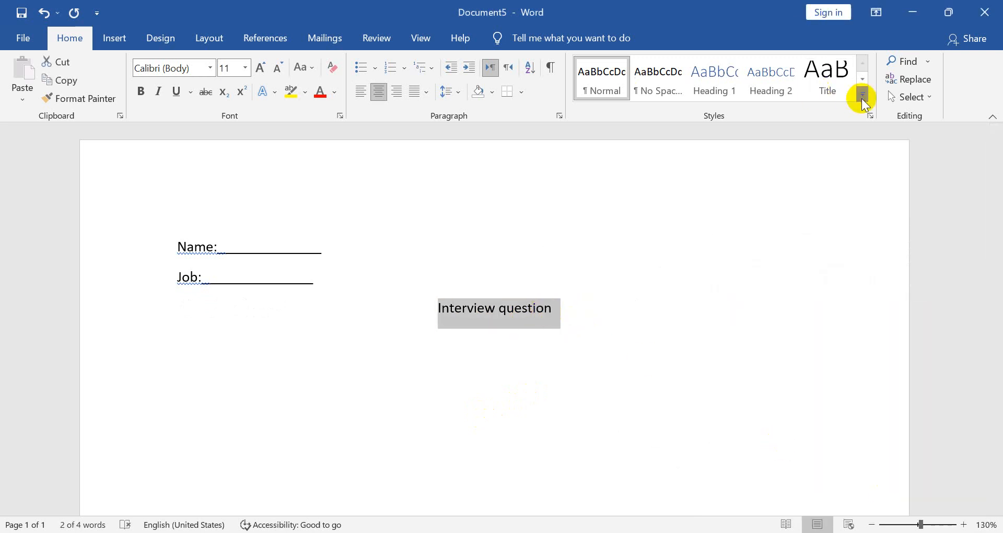
pyautogui.click(863, 97)
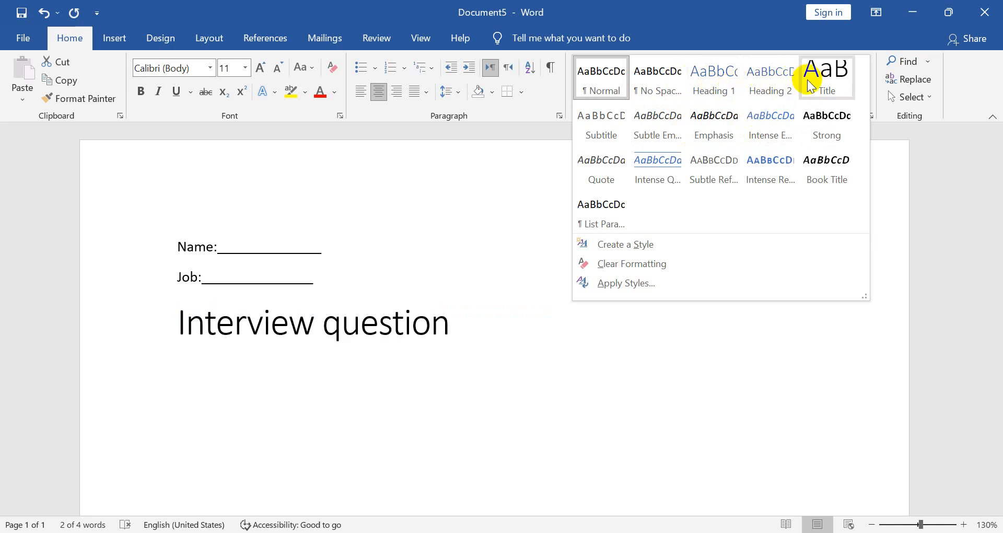
pyautogui.click(768, 88)
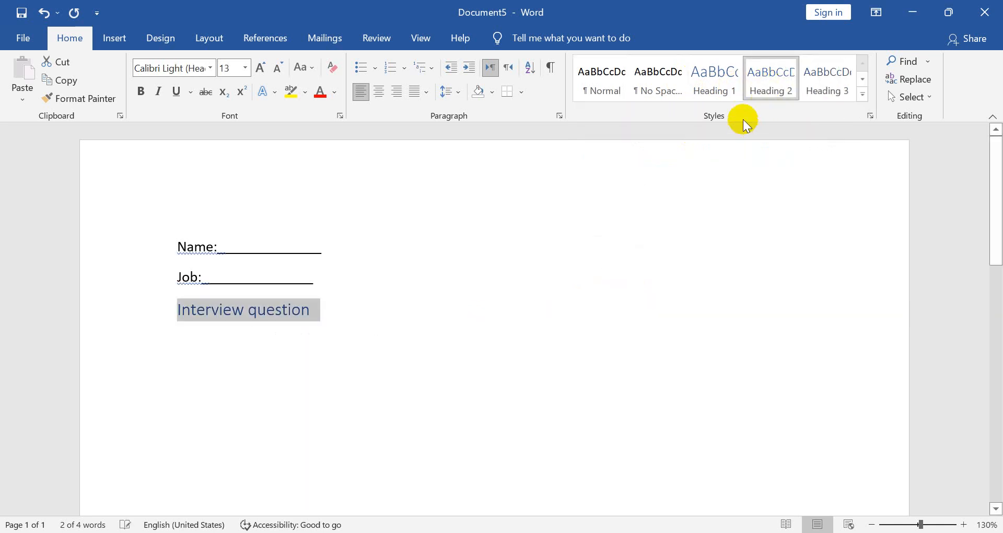
pyautogui.click(734, 83)
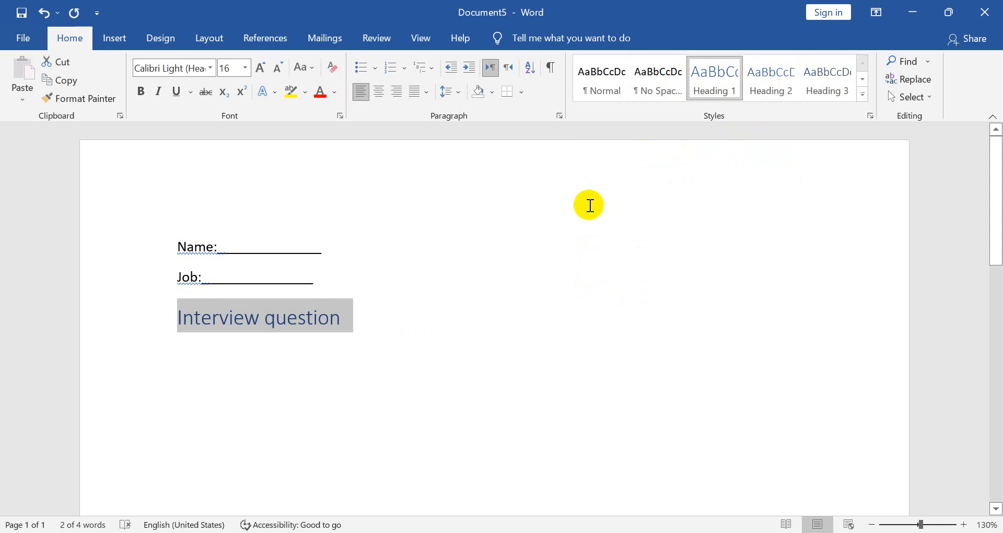
pyautogui.hotkey('ctrl', 'e')
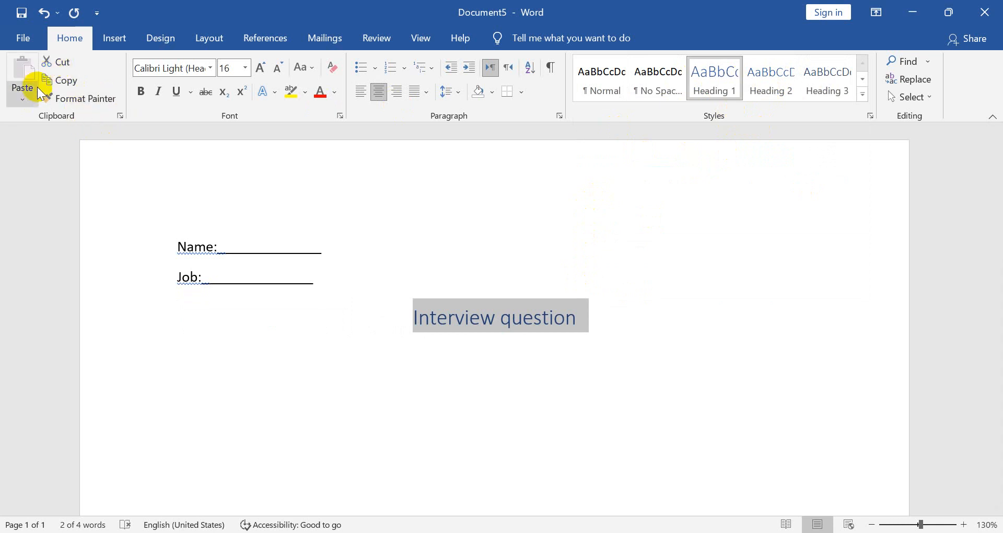
# Generate sample paragraphs below the heading with =rand()
pyautogui.click(624, 339)
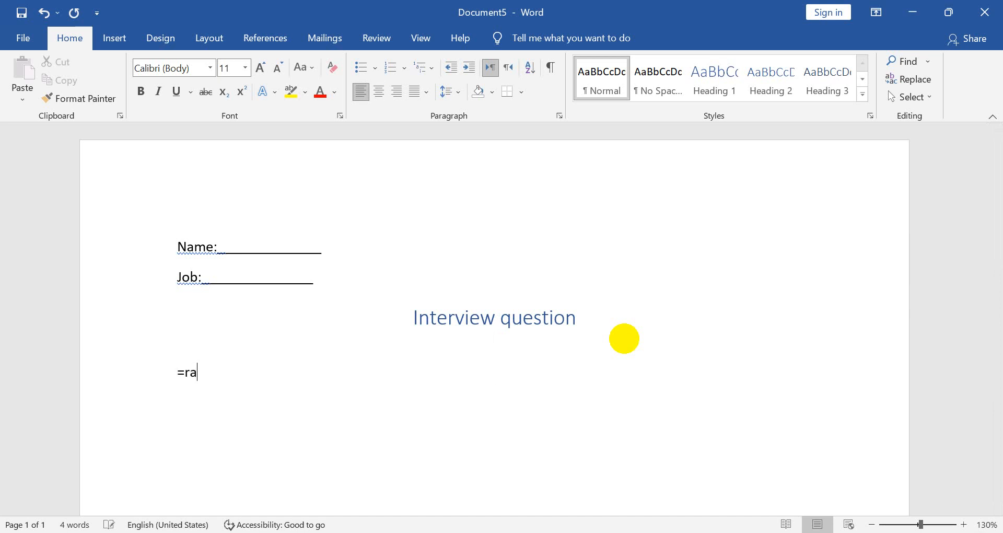
pyautogui.write('=rand()')
pyautogui.press('Return')
pyautogui.moveTo(998, 296); pyautogui.dragTo(998, 135)
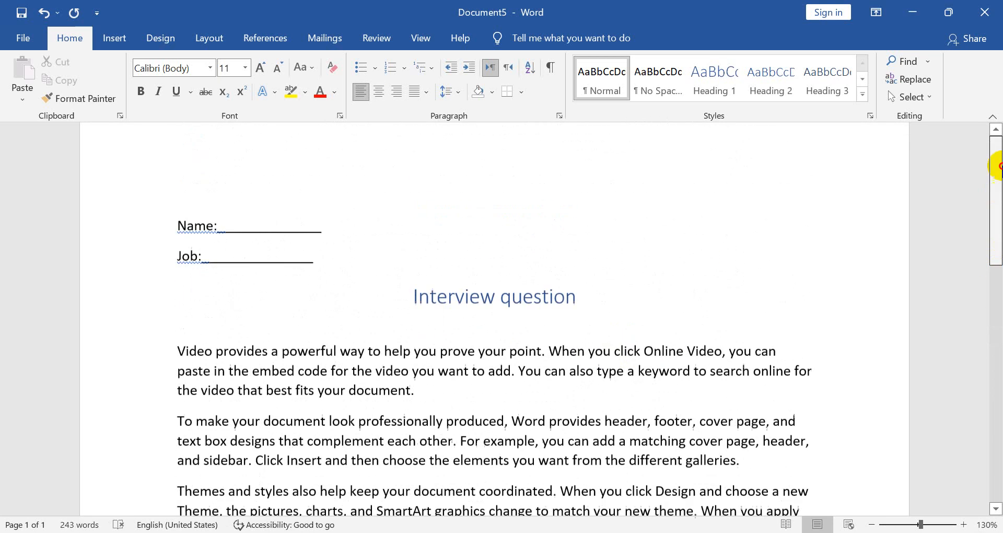
pyautogui.moveTo(922, 524)
pyautogui.mouseDown()
pyautogui.moveTo(890, 524)
pyautogui.moveTo(942, 524)
pyautogui.moveTo(900, 524)
pyautogui.moveTo(912, 524)
pyautogui.mouseUp()
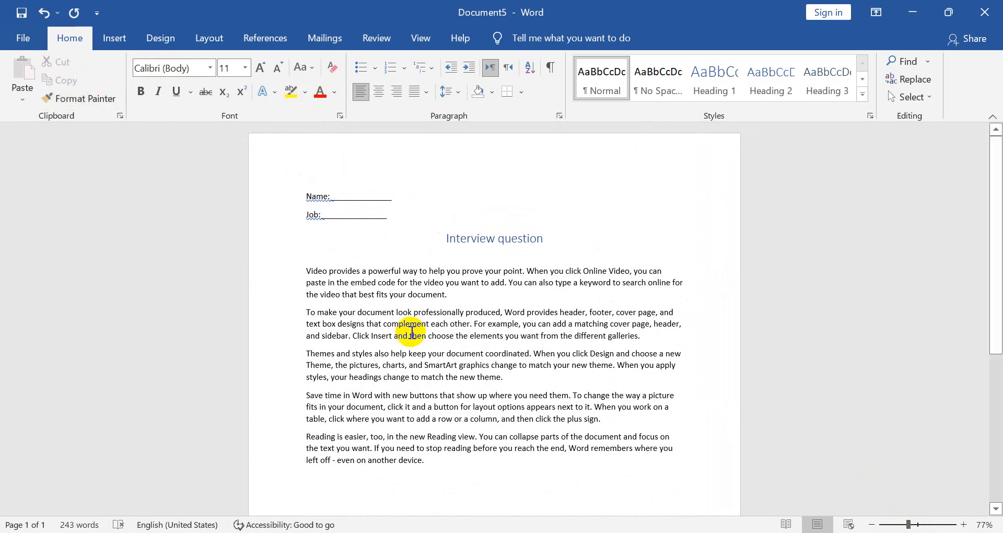
# Format the second sample paragraph, beginning "To make your document", in red, bold and italic
pyautogui.tripleClick(409, 333)
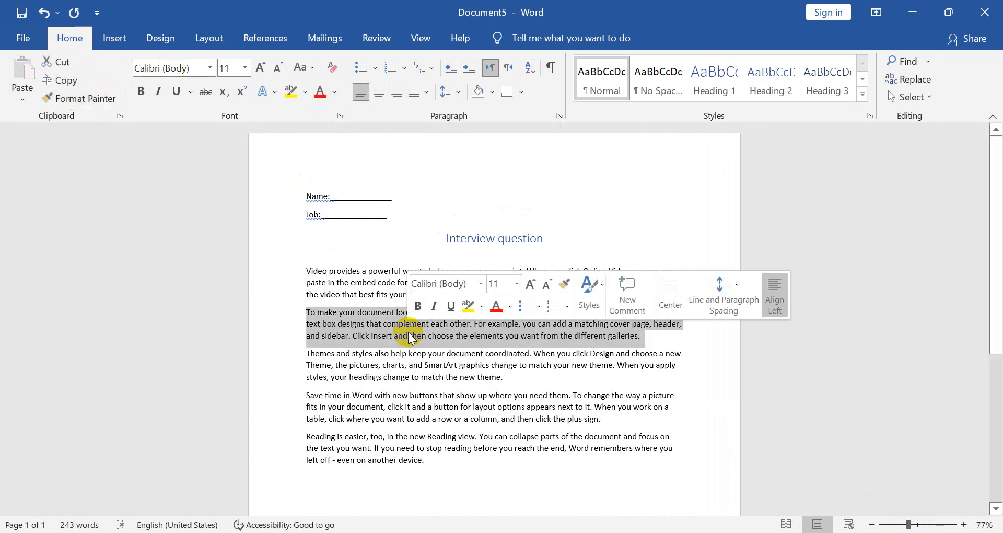
pyautogui.click(496, 307)
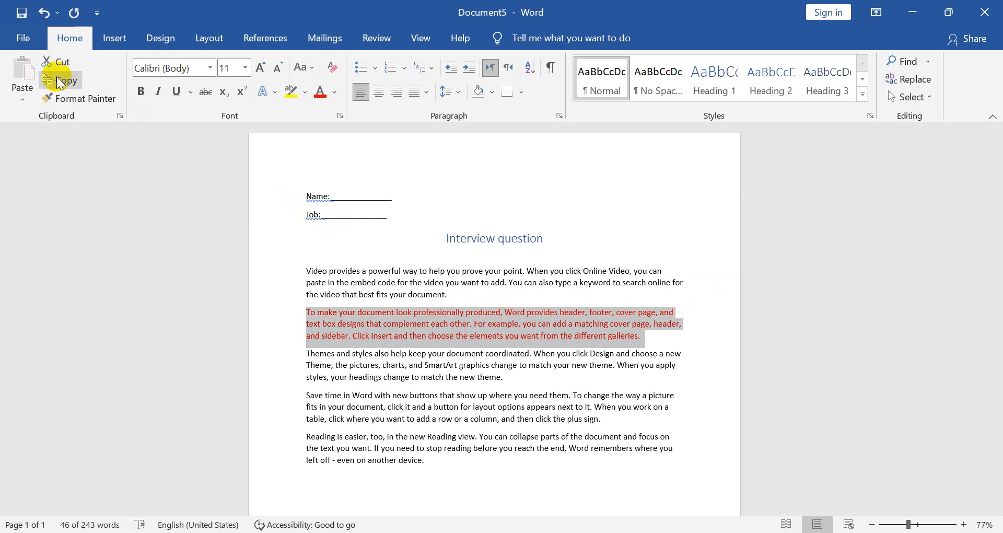
pyautogui.click(158, 92)
pyautogui.click(140, 92)
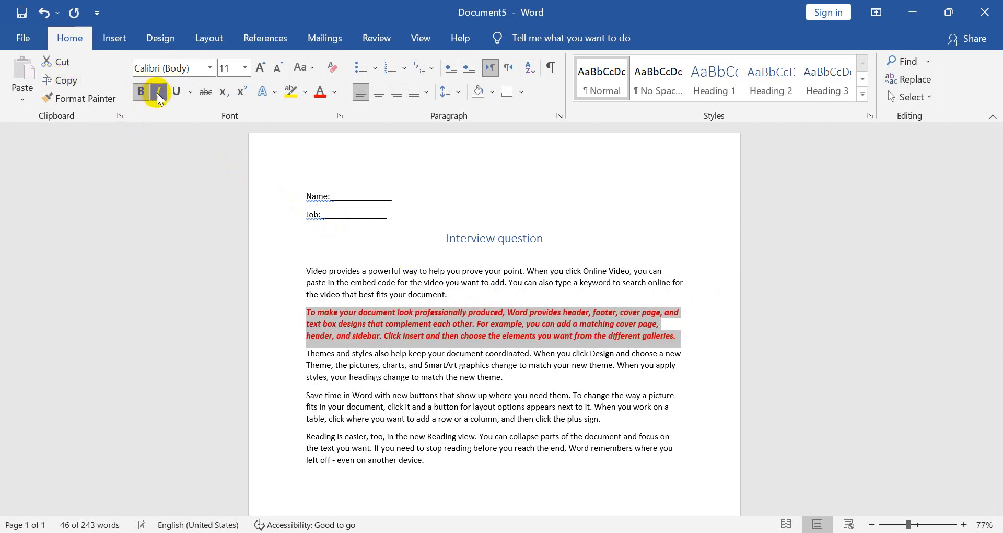
# Copy the red bold italic formatting with Format Painter onto the words "embed", "powerful" and "When" in the first paragraph
pyautogui.click(84, 98)
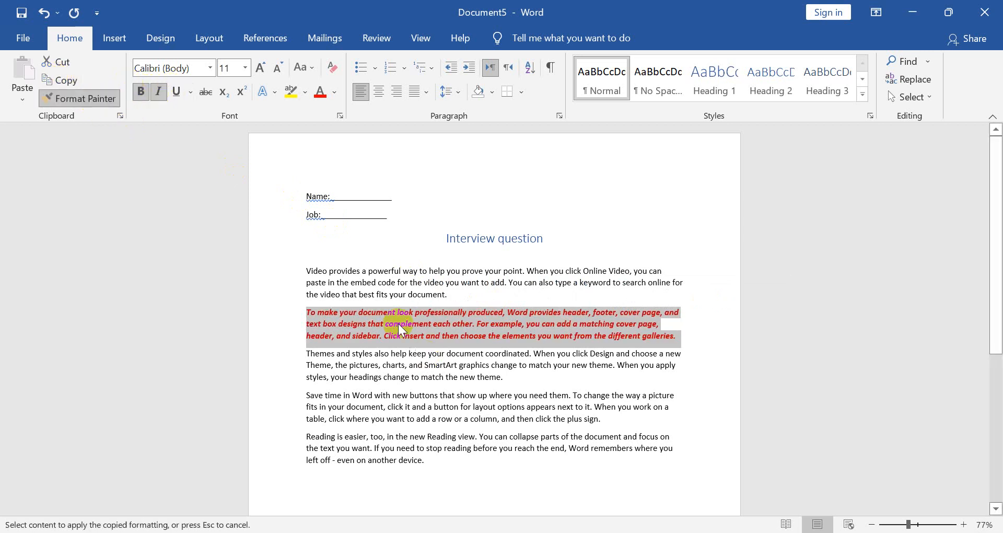
pyautogui.click(365, 281)
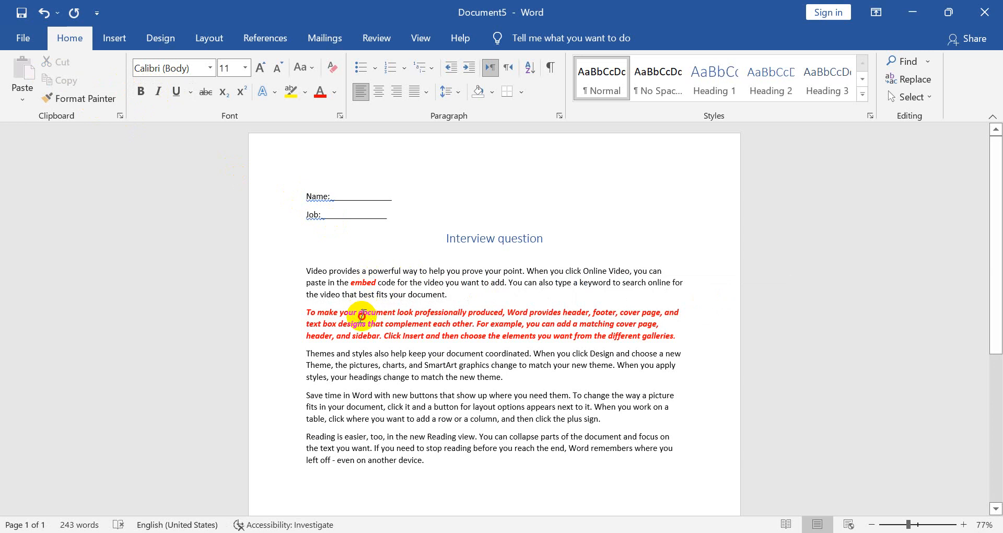
pyautogui.click(110, 99)
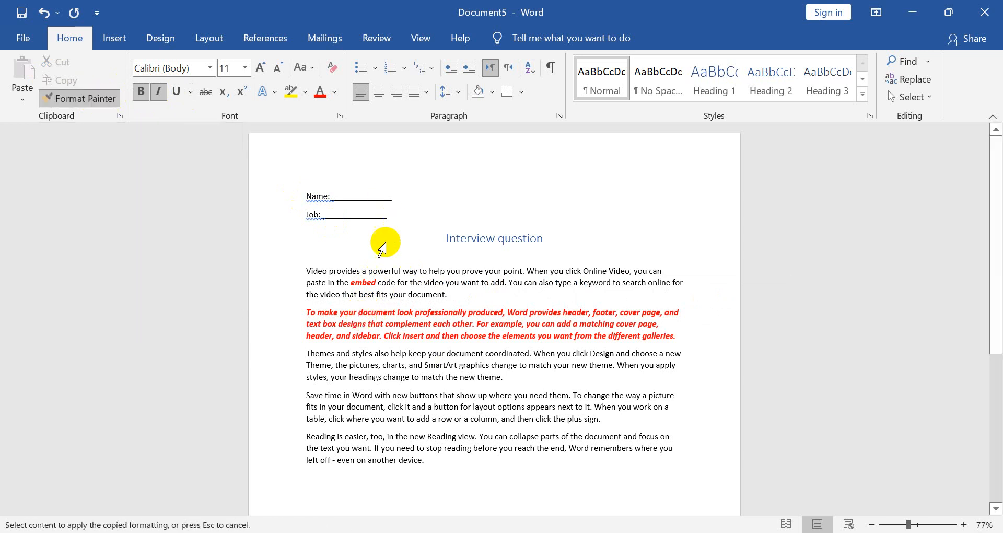
pyautogui.click(382, 269)
pyautogui.click(536, 269)
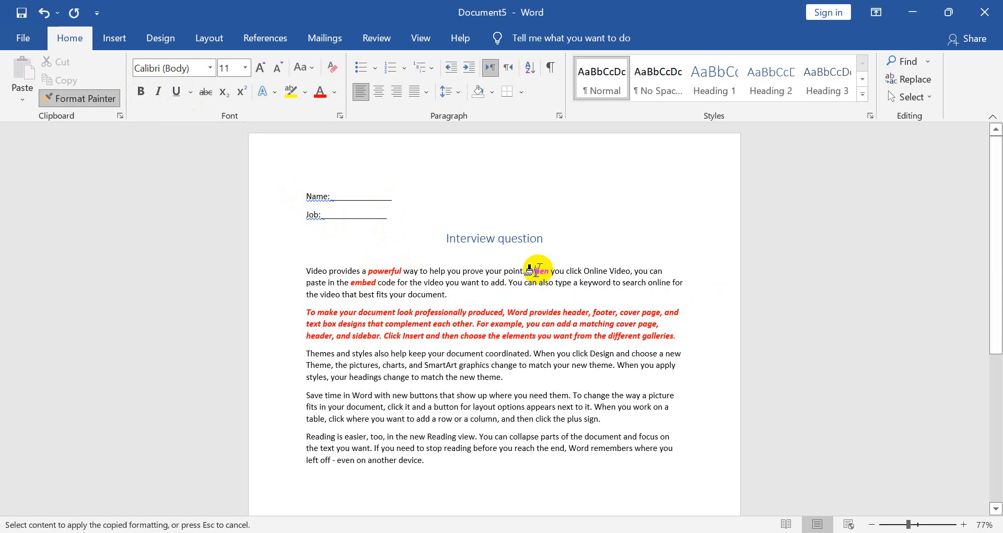
pyautogui.click(573, 283)
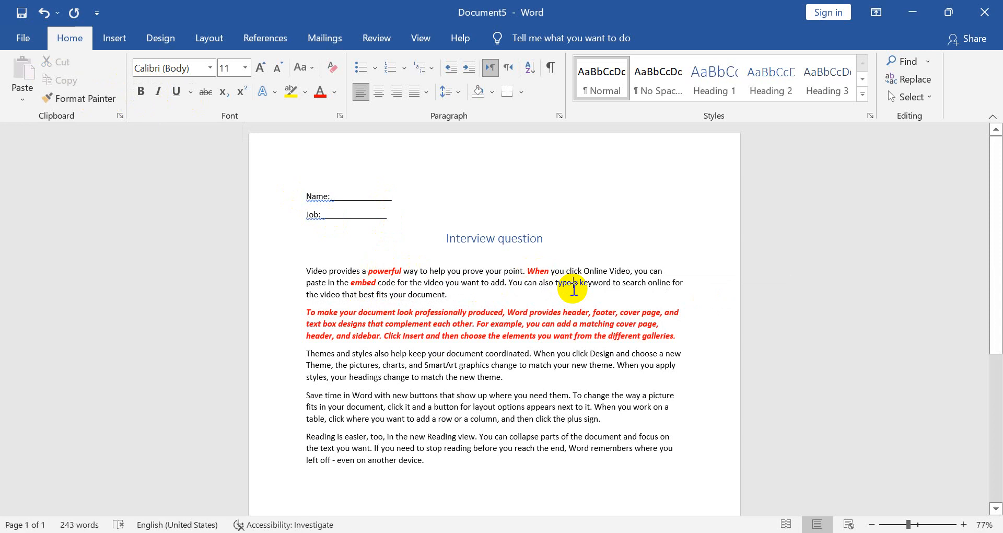
# Copy "Video provides" from the first paragraph and paste it at the end of the document
pyautogui.moveTo(329, 269); pyautogui.dragTo(278, 259)
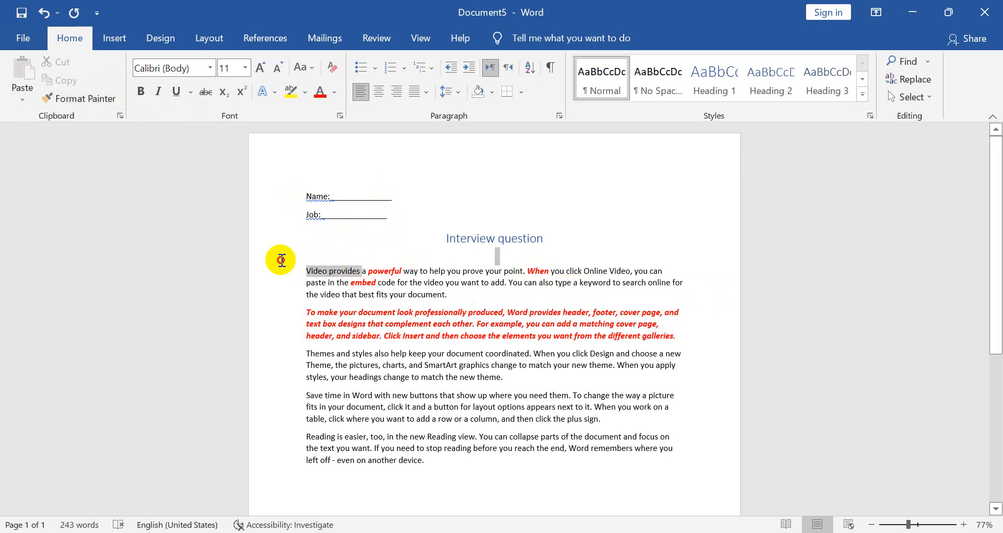
pyautogui.click(63, 90)
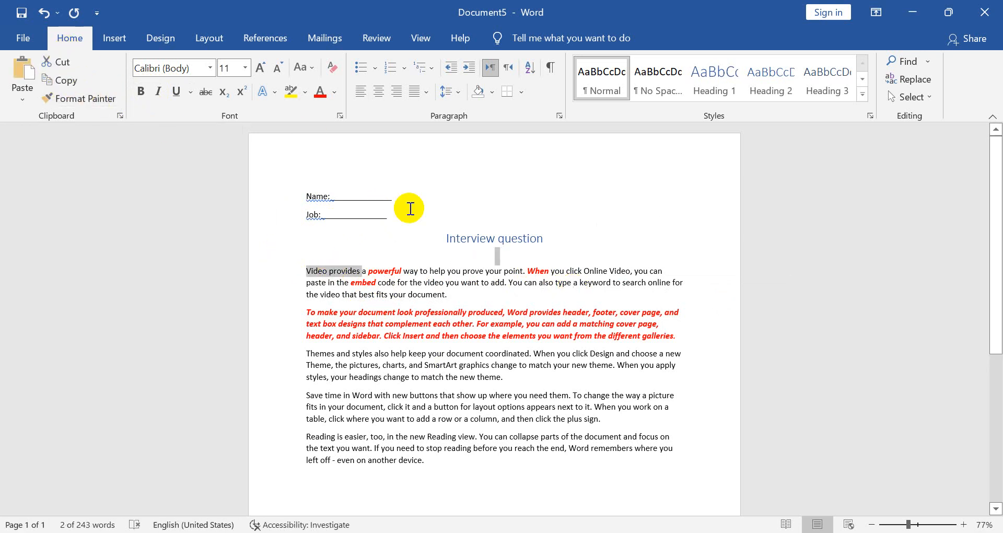
pyautogui.click(448, 244)
pyautogui.click(474, 416)
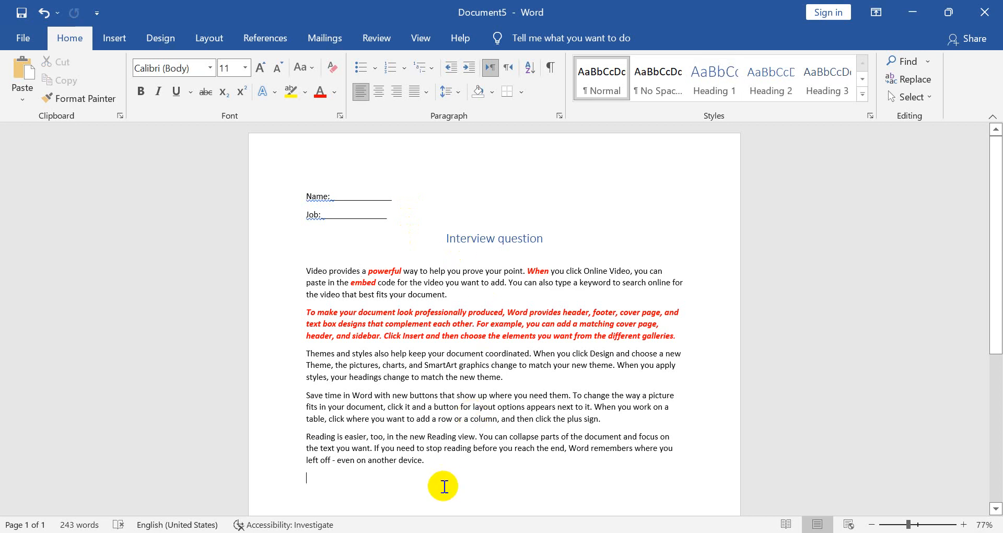
pyautogui.click(25, 67)
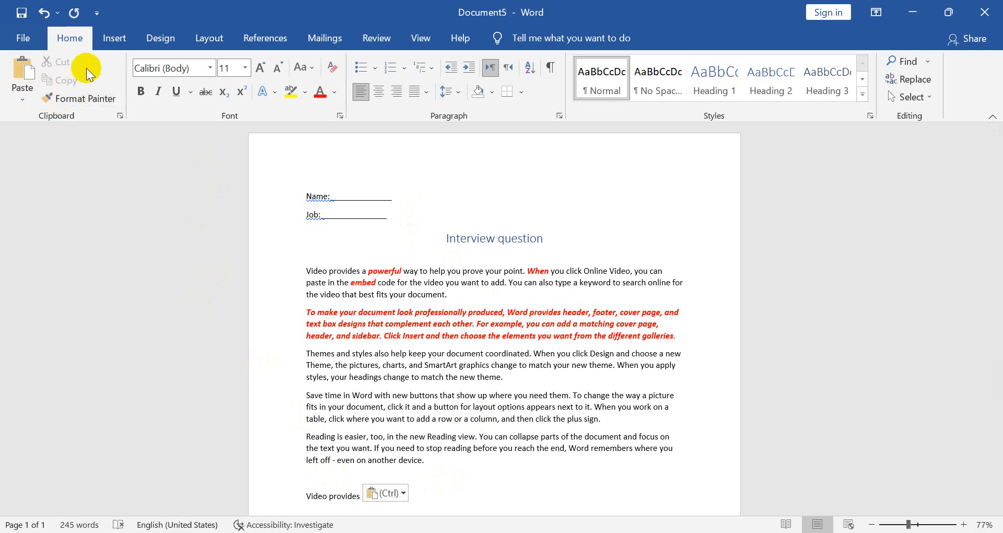
# Cut the first paragraph's text from "provides a powerful" through "the video that best"
pyautogui.moveTo(376, 295); pyautogui.dragTo(331, 271)
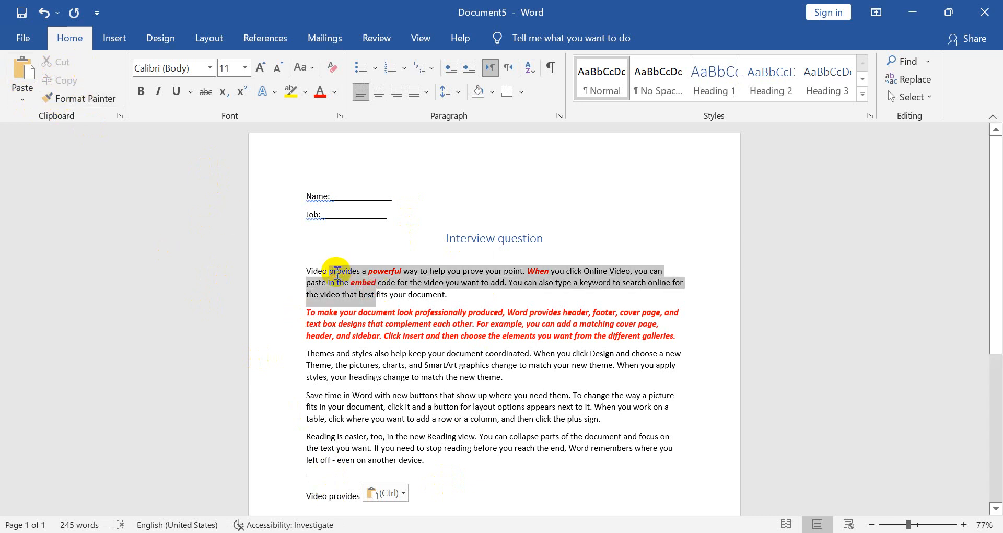
pyautogui.click(77, 104)
pyautogui.click(76, 79)
pyautogui.click(62, 62)
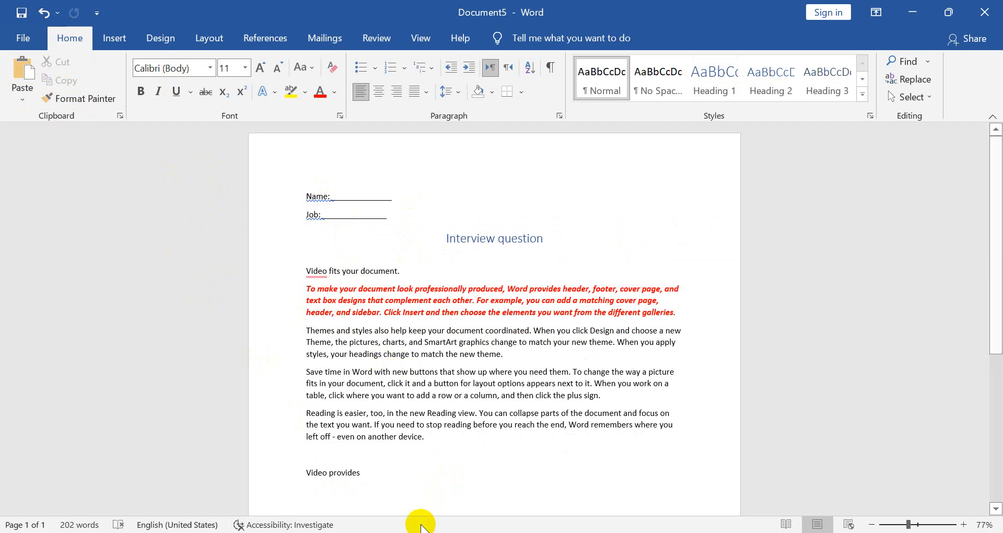
# Examine the Paste Special formats for the cut text at the end of the document, without pasting
pyautogui.click(385, 473)
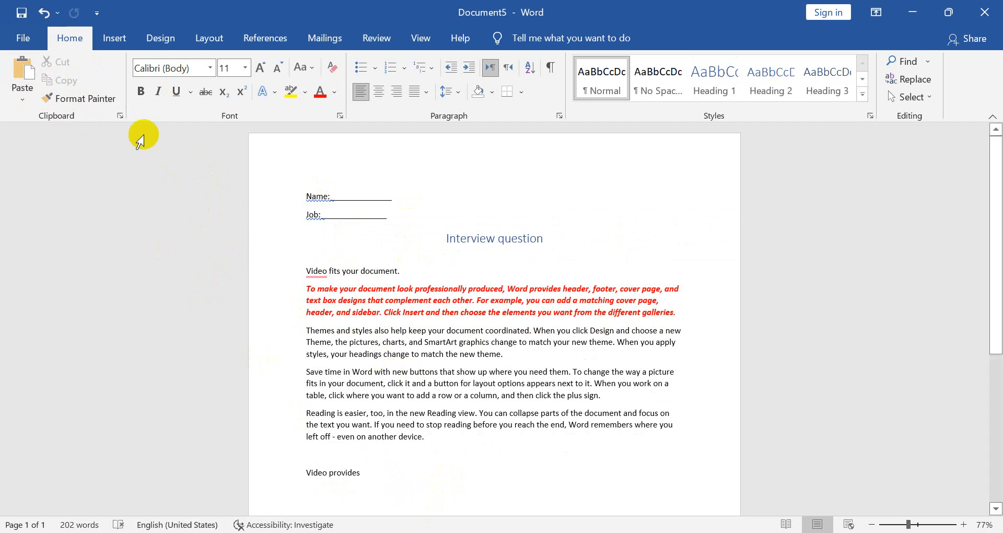
pyautogui.click(24, 98)
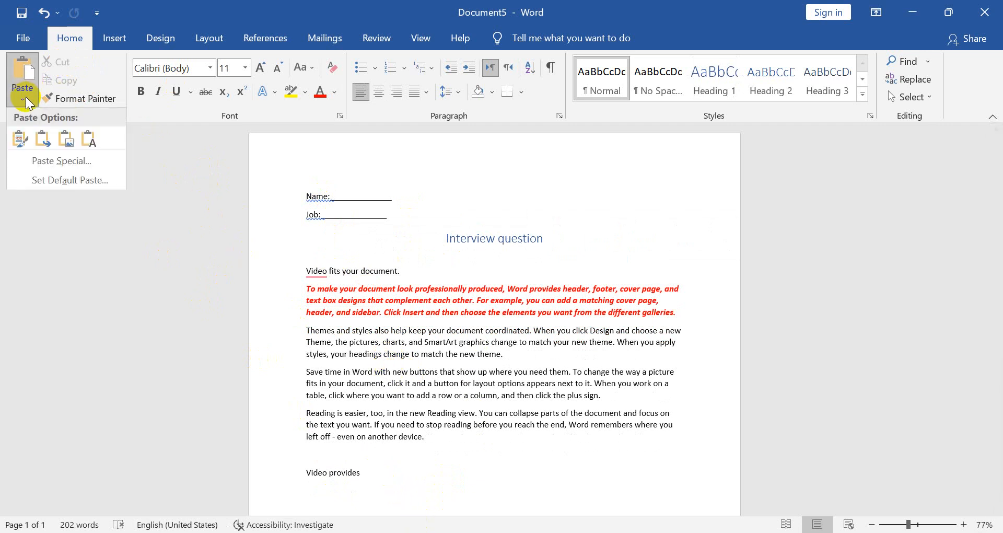
pyautogui.click(62, 162)
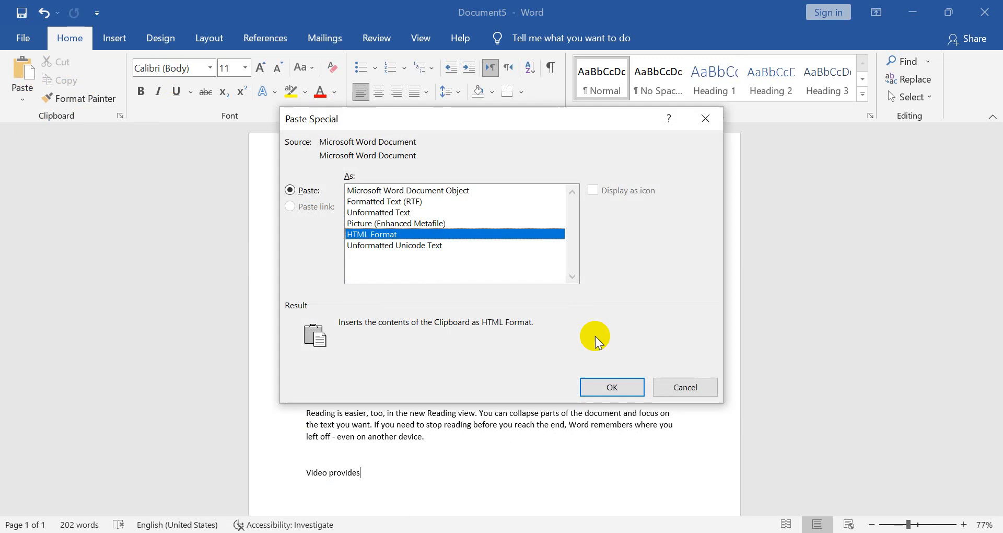
pyautogui.click(692, 386)
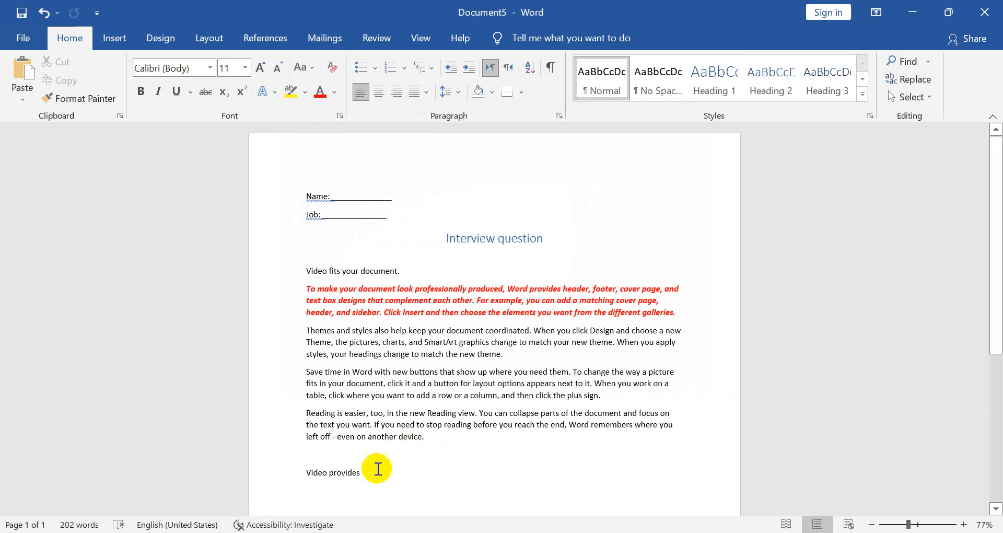
# Copy the "Reading is easier" paragraph and paste it below "Video provides" as Picture (Enhanced Metafile) with Paste Special
pyautogui.moveTo(429, 433); pyautogui.dragTo(311, 416)
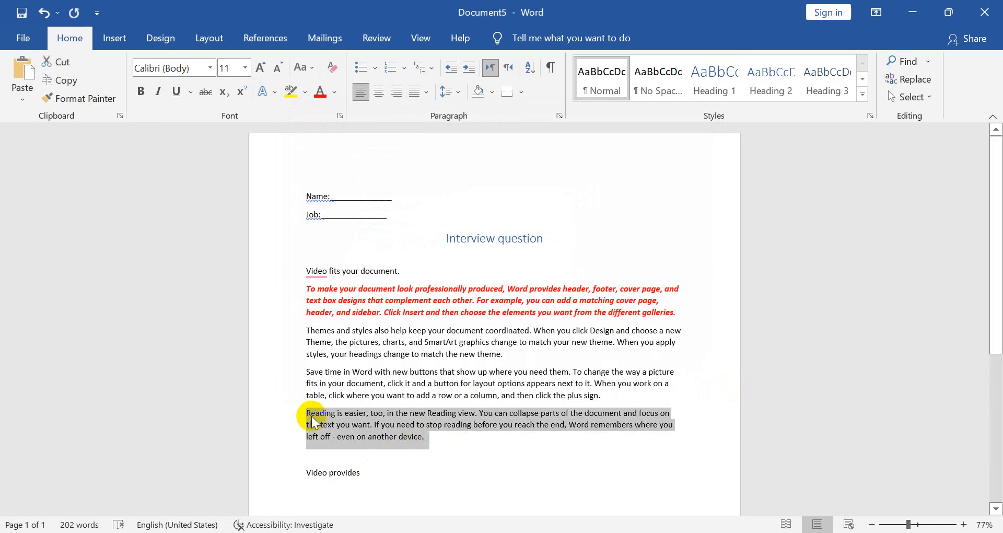
pyautogui.click(387, 481)
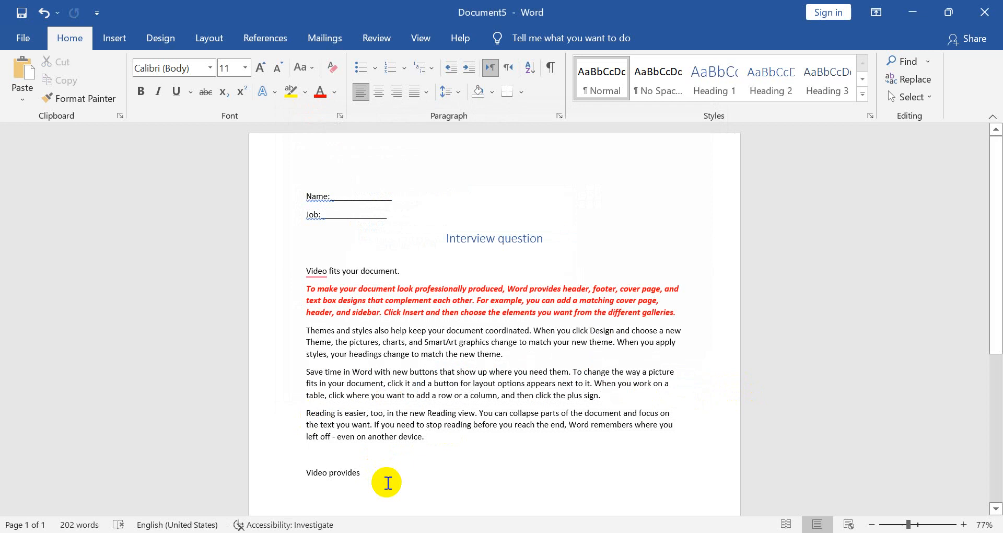
pyautogui.hotkey('ctrl', 'alt', 'v')
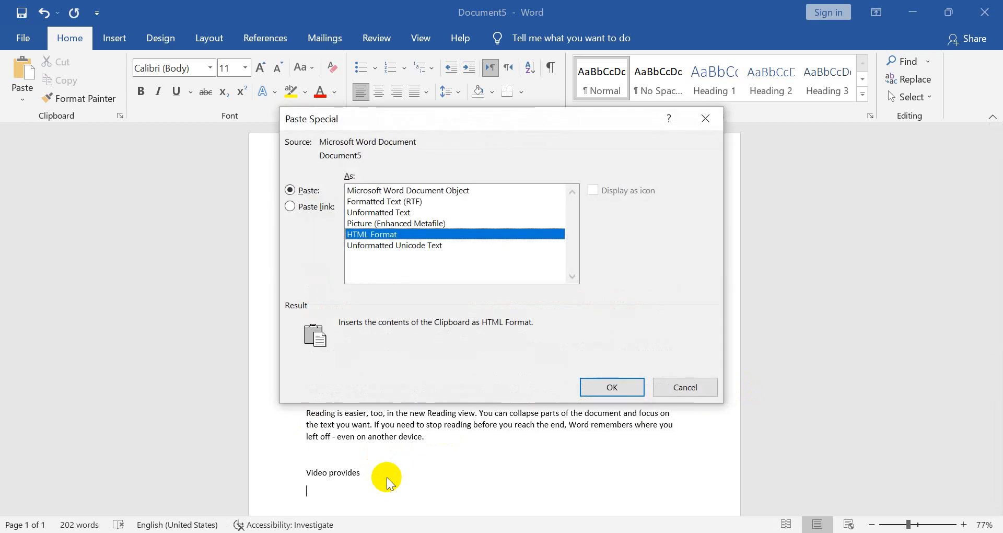
pyautogui.click(384, 212)
pyautogui.click(385, 201)
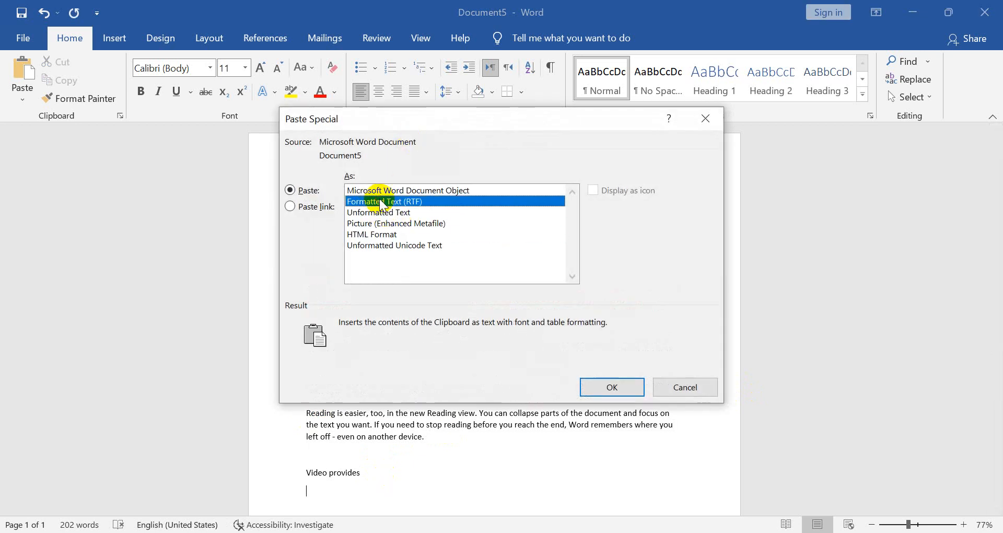
pyautogui.click(390, 190)
pyautogui.click(408, 203)
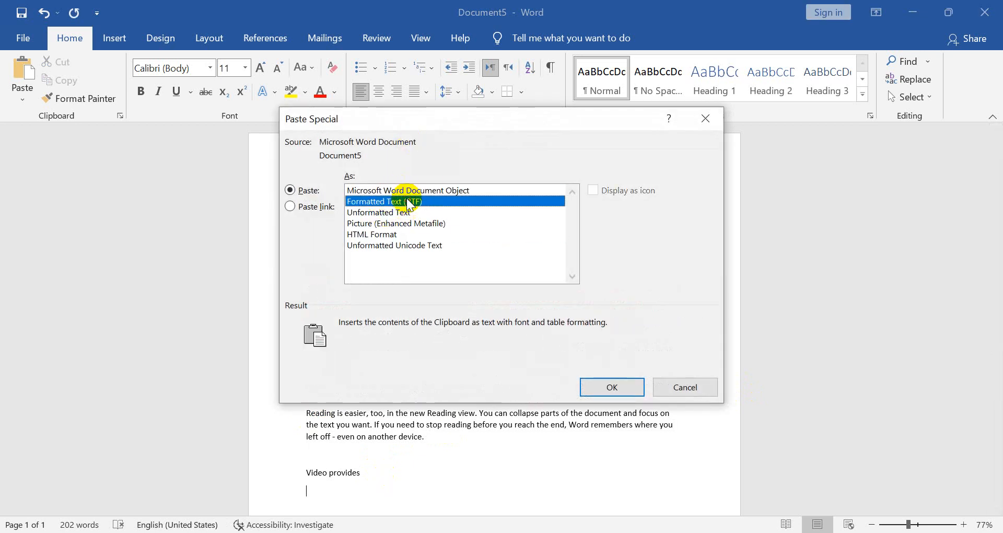
pyautogui.click(395, 224)
pyautogui.click(608, 381)
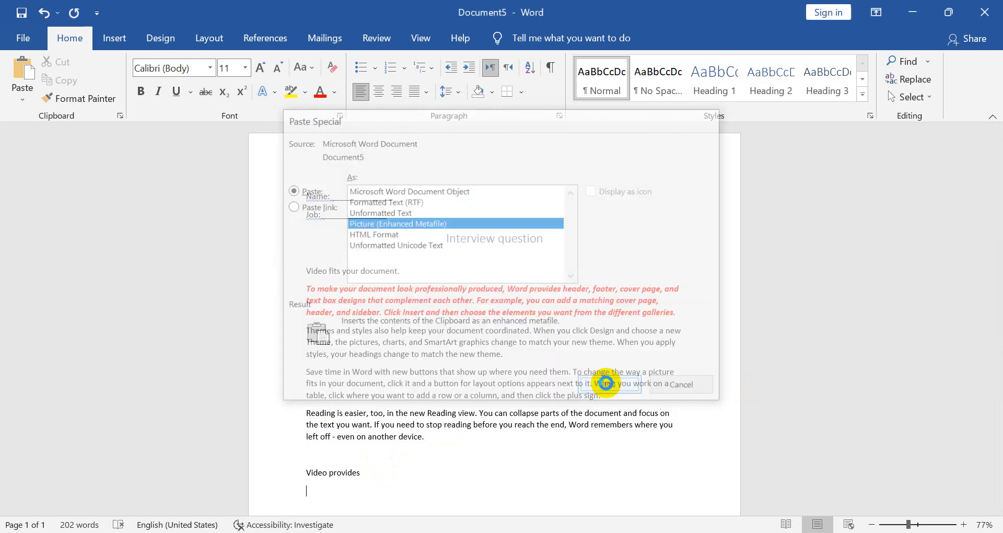
# Apply a picture style with a white frame and shadow to the pasted picture of the paragraph
pyautogui.doubleClick(454, 467)
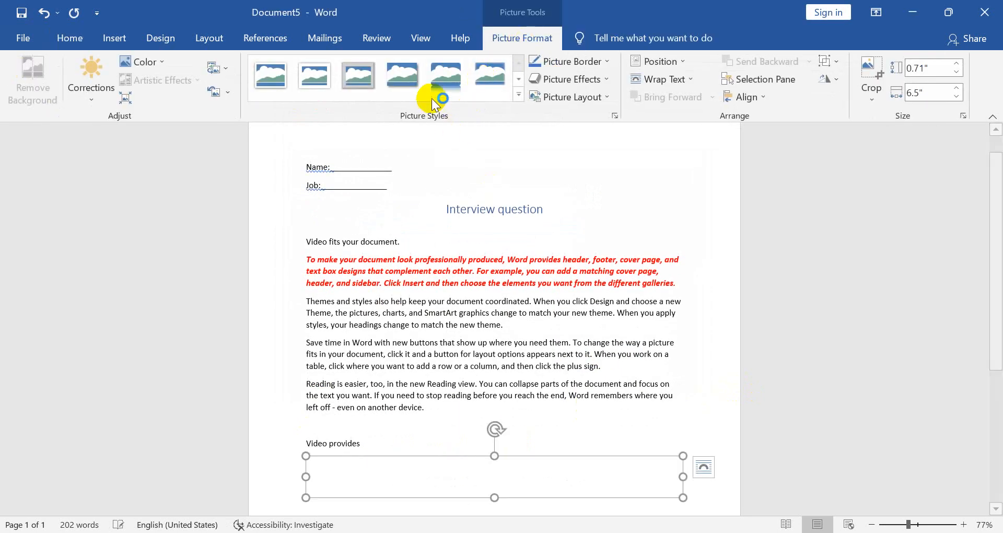
pyautogui.click(519, 95)
pyautogui.click(401, 165)
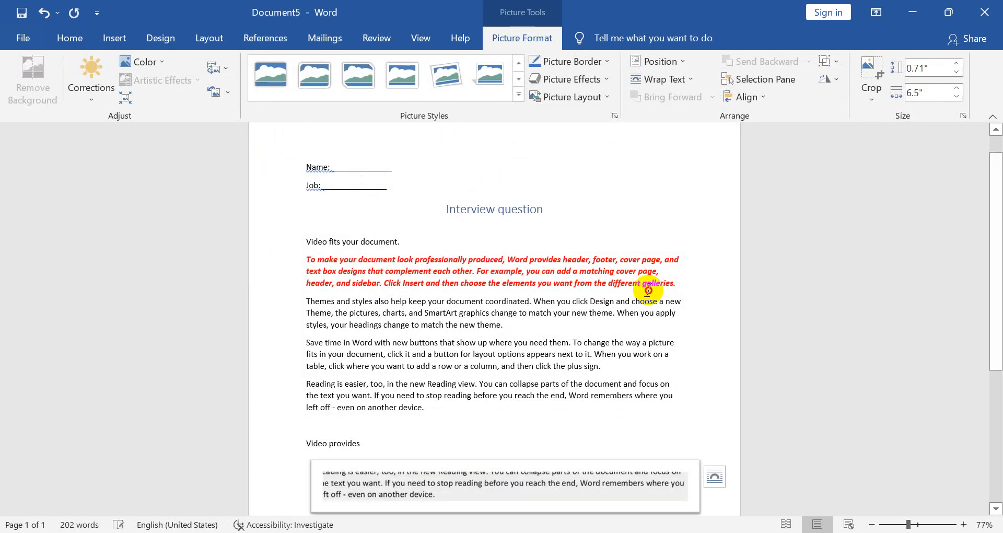
pyautogui.click(648, 283)
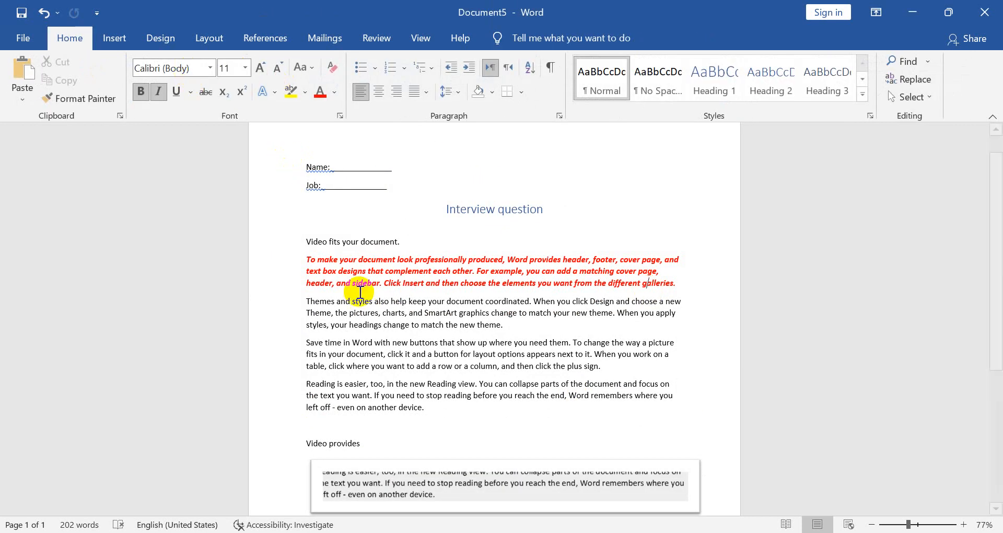
# Color the word "pictures" in the "Themes and styles" paragraph dark orange
pyautogui.click(356, 311)
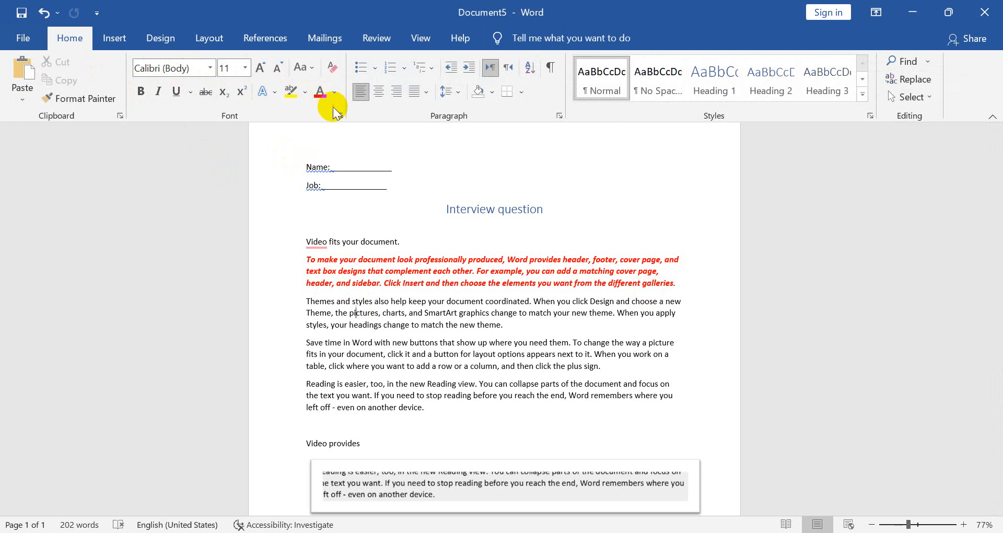
pyautogui.click(334, 93)
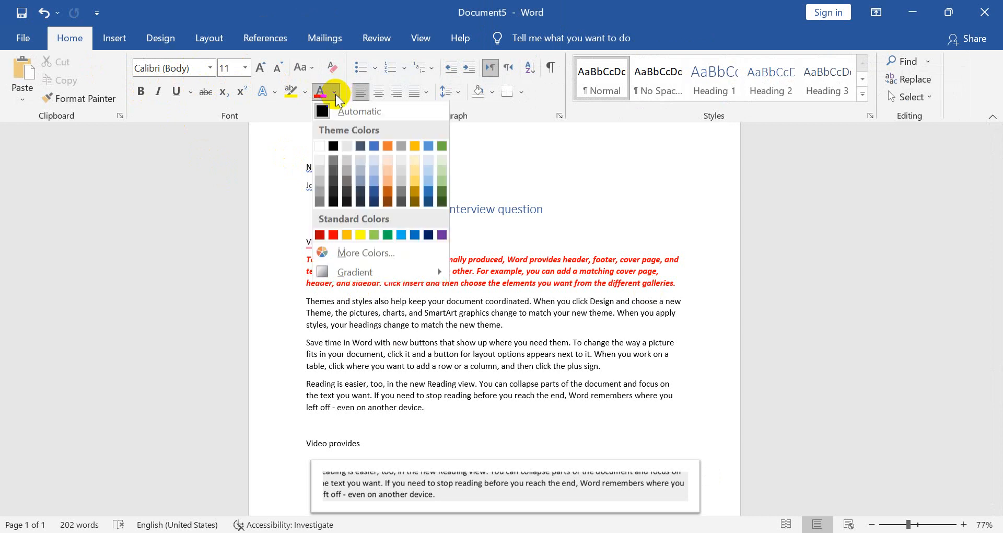
pyautogui.click(388, 192)
# Give the passage from "Word with new buttons" through "want to add" a wavy underline and the Times New Roman font
pyautogui.moveTo(431, 366); pyautogui.dragTo(353, 343)
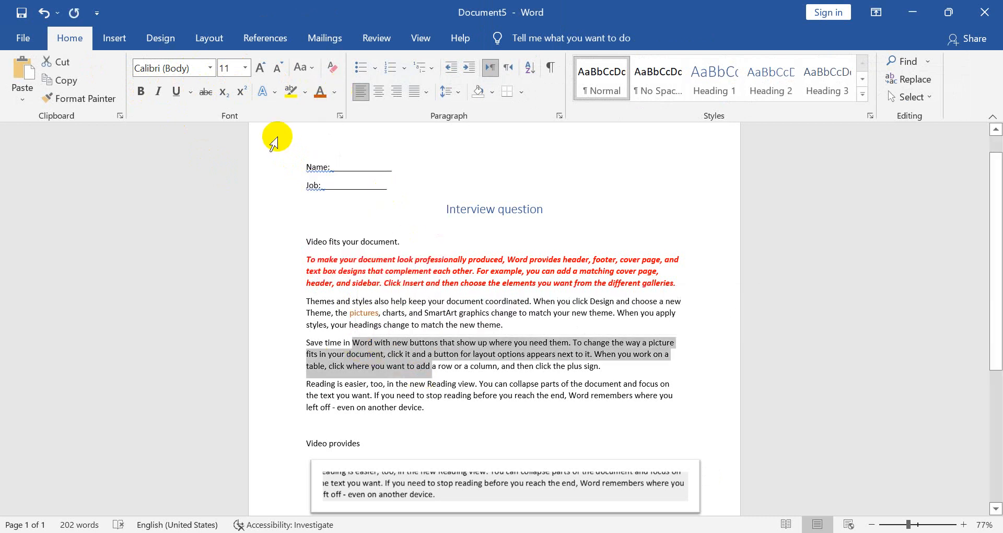
pyautogui.click(190, 92)
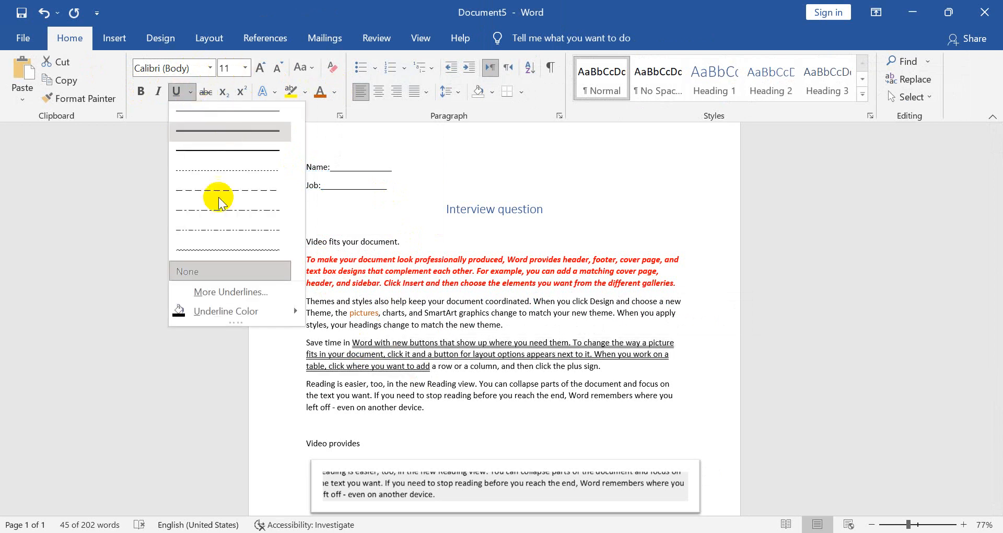
pyautogui.click(227, 250)
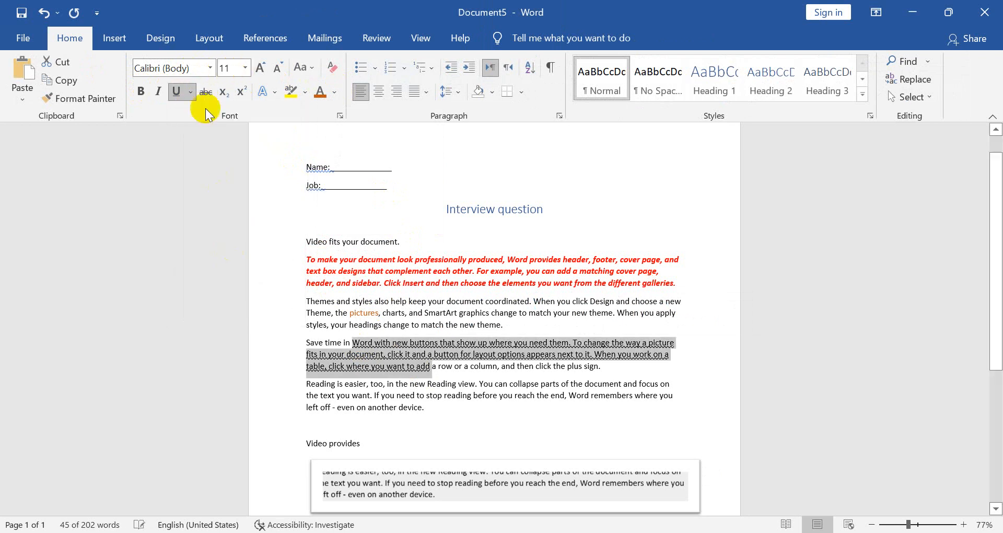
pyautogui.click(211, 68)
pyautogui.click(195, 151)
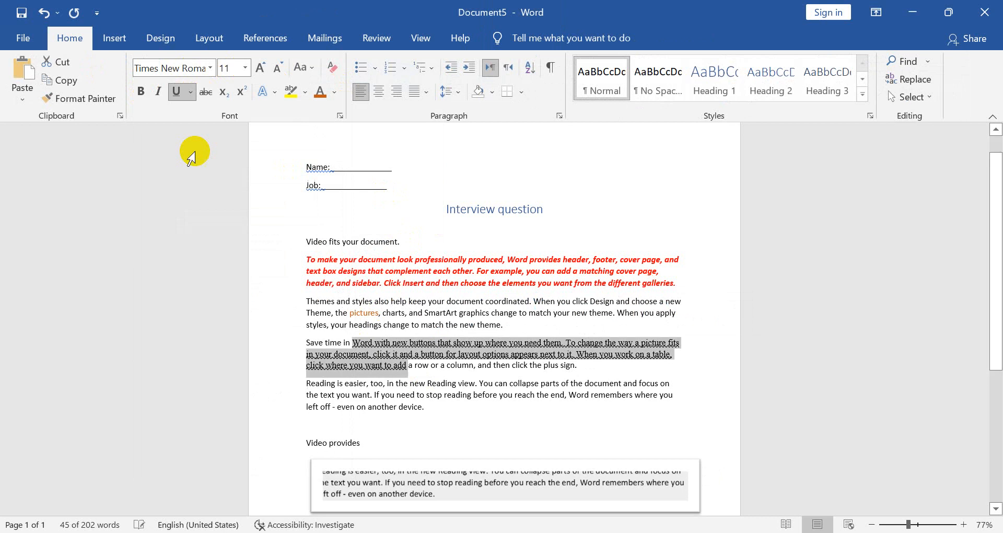
# Enlarge the underlined "Word with new buttons" passage to font size 22 and reduce it to 20
pyautogui.click(246, 67)
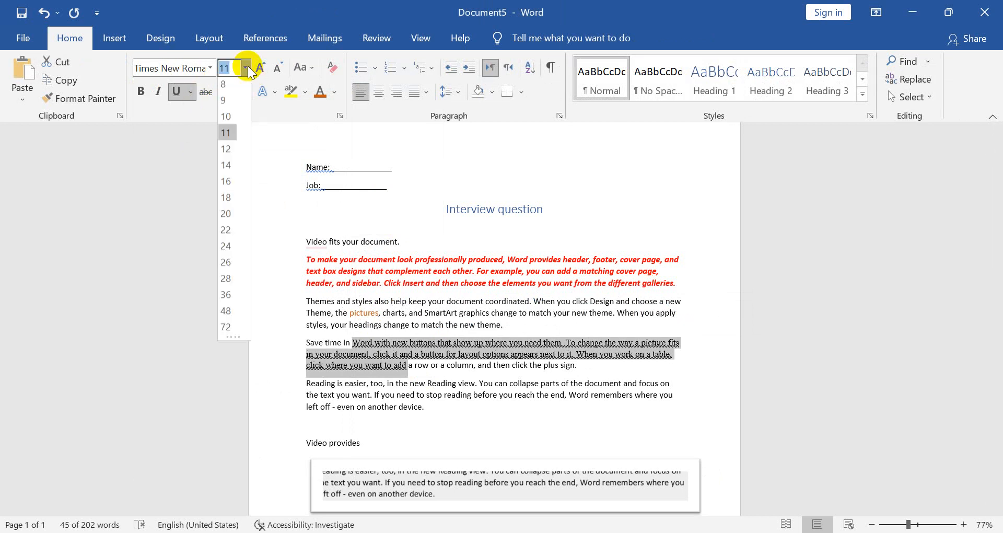
pyautogui.click(231, 217)
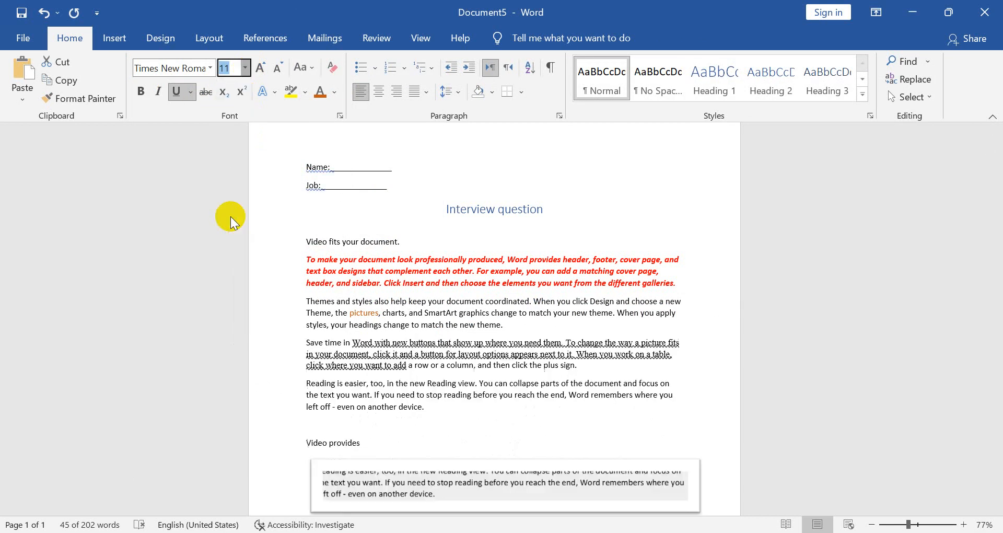
pyautogui.click(259, 68)
pyautogui.click(283, 69)
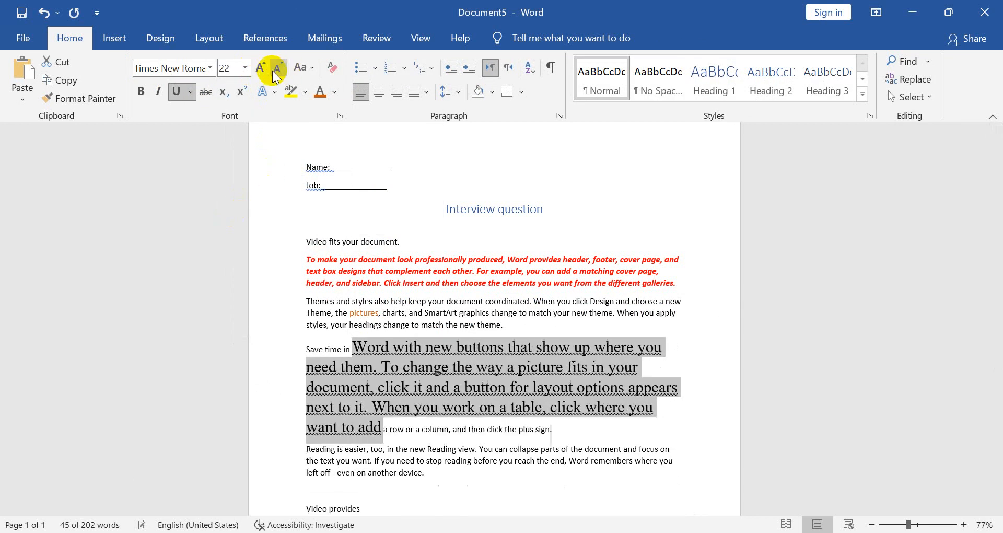
# Change the underlined "Word with new buttons" passage to UPPERCASE, and finally to lowercase
pyautogui.click(302, 68)
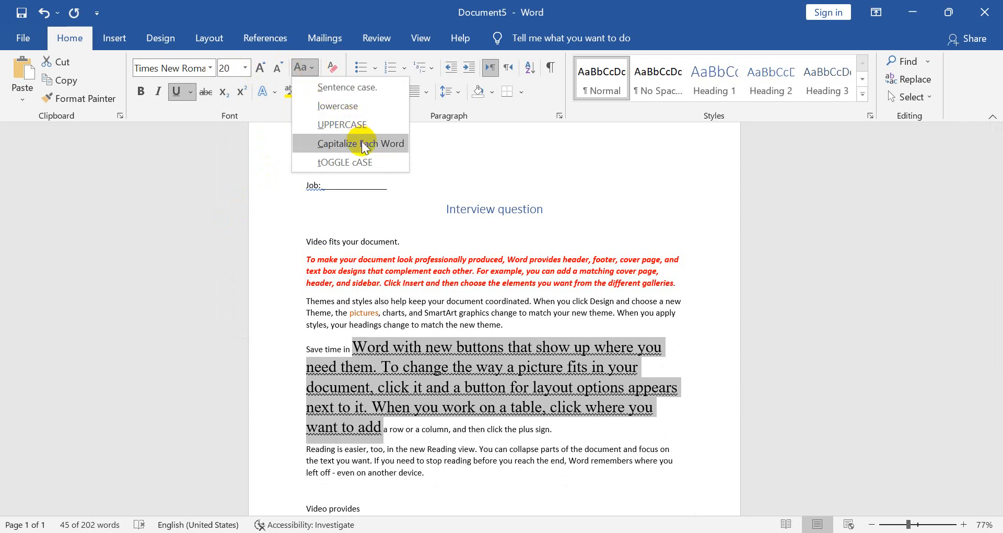
pyautogui.click(353, 129)
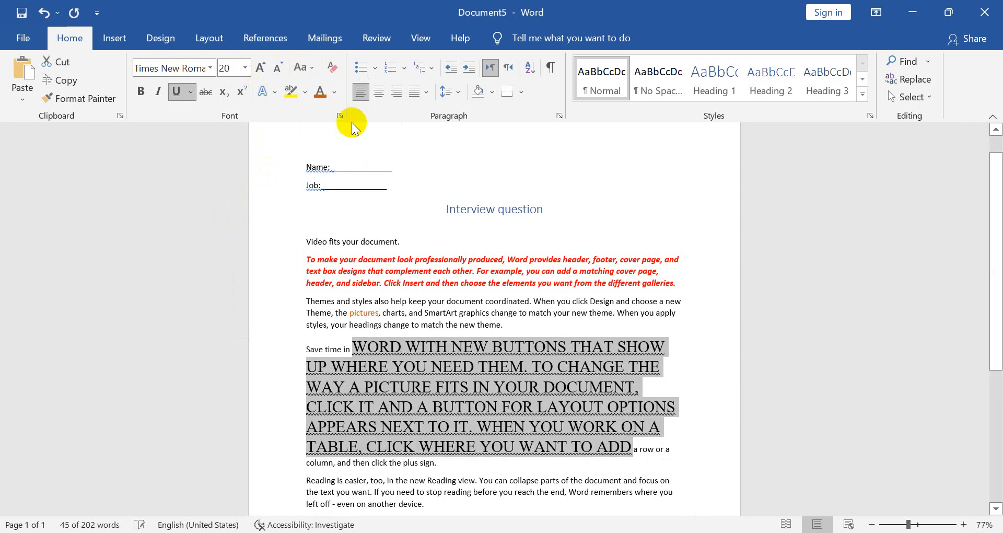
pyautogui.click(312, 66)
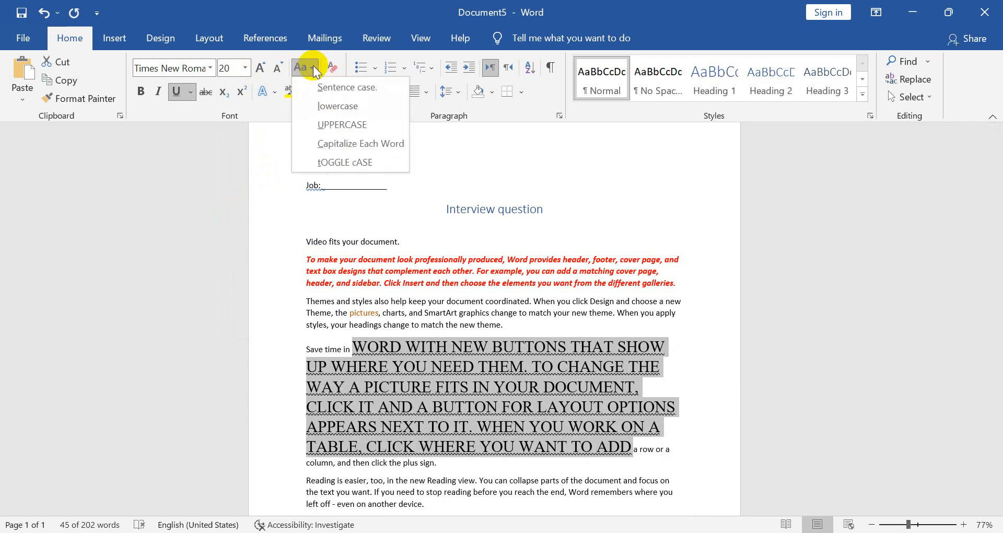
pyautogui.click(344, 104)
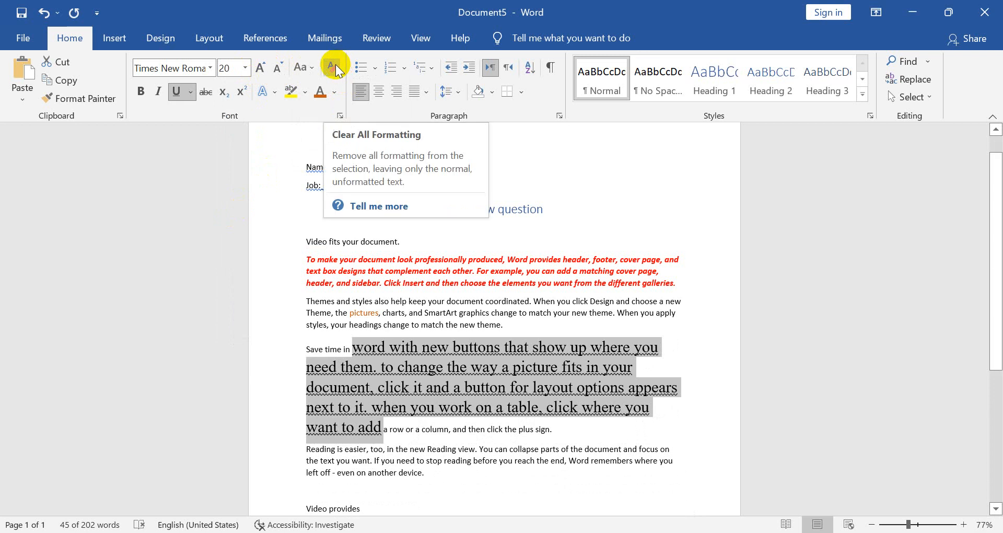
# Clear all formatting from the text from "Video fits your document." through "in the new Reading"
pyautogui.click(513, 367)
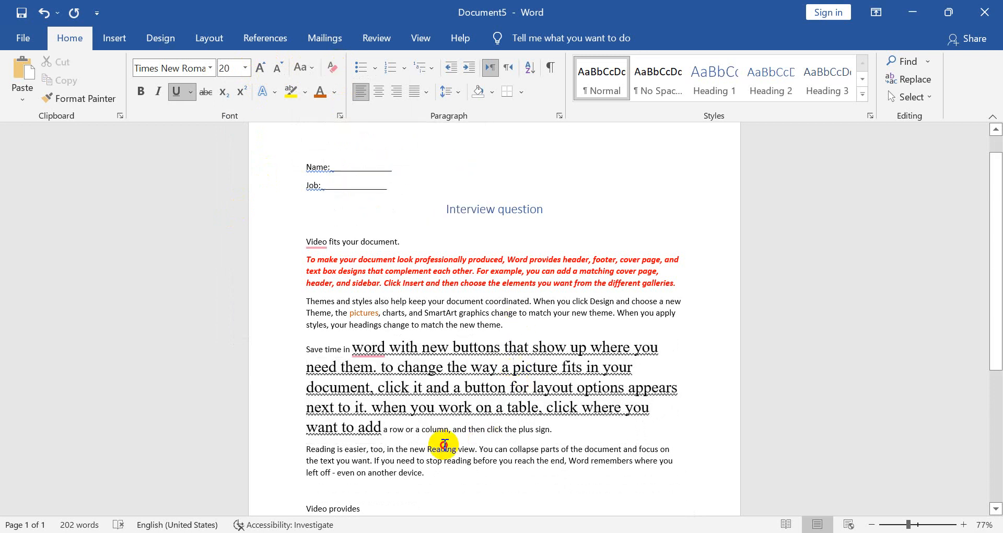
pyautogui.moveTo(457, 449); pyautogui.dragTo(311, 253)
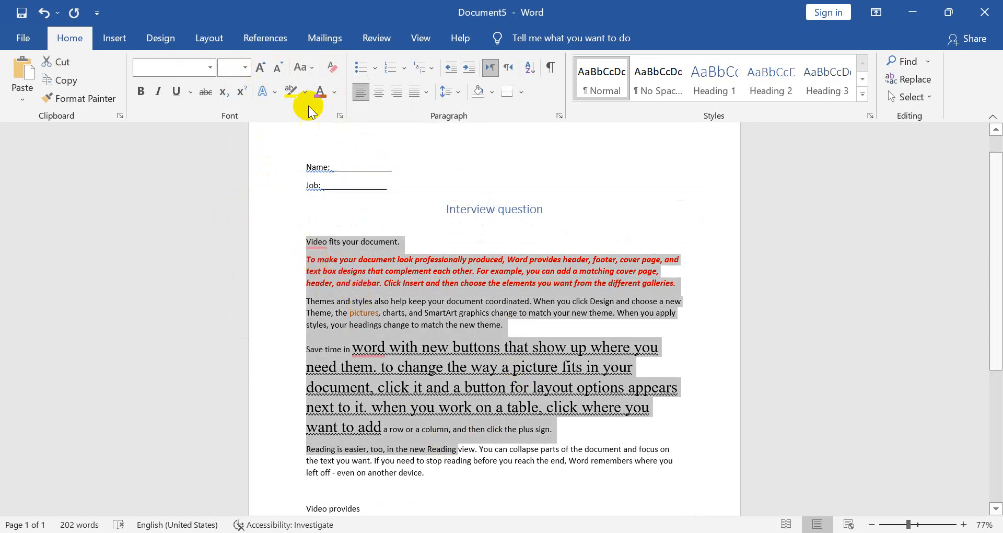
pyautogui.click(333, 67)
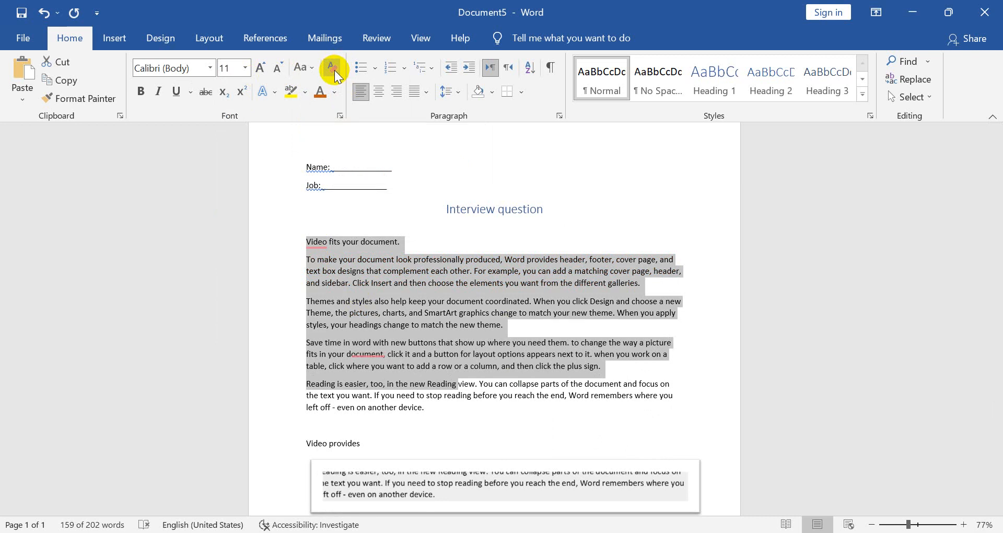
# Set the selected text through "in the new Reading" to a green font color and highlight it in bright green
pyautogui.click(334, 92)
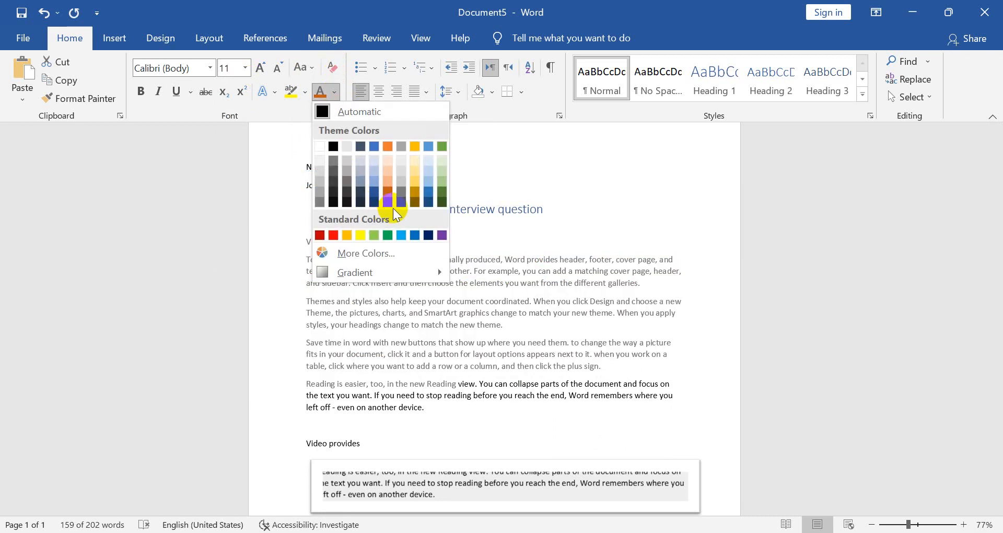
pyautogui.click(387, 235)
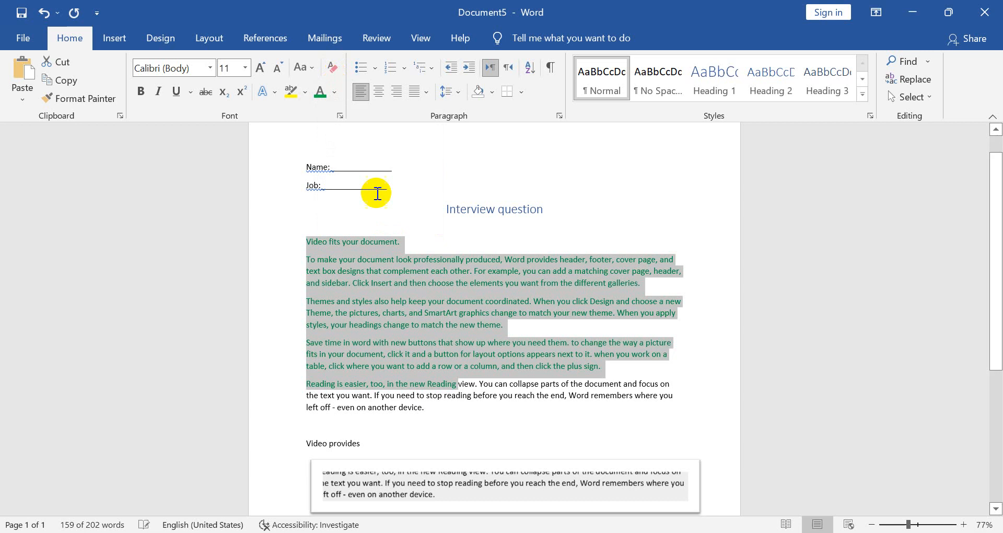
pyautogui.click(306, 88)
pyautogui.click(315, 111)
pyautogui.click(384, 267)
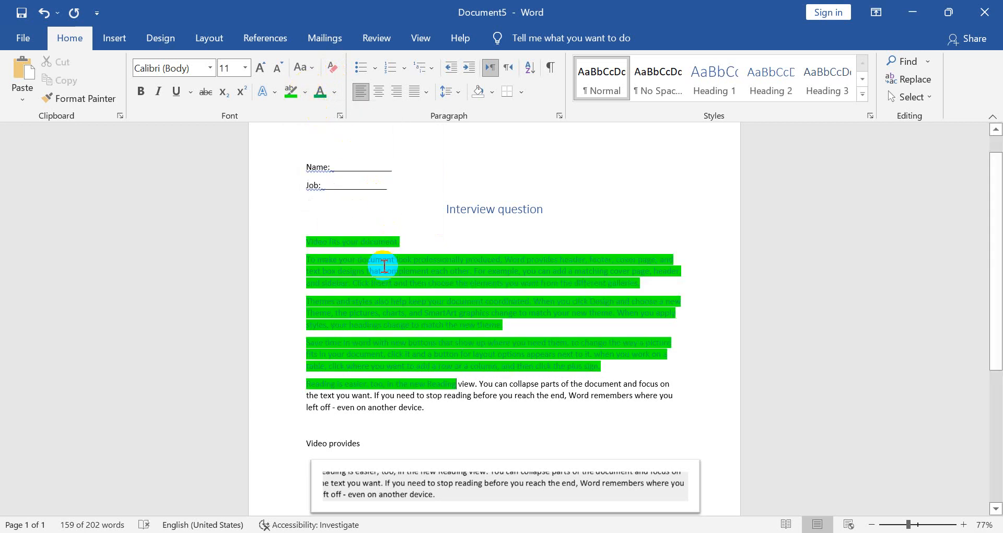
# Highlight the words "even on another" in the last body paragraph in red
pyautogui.moveTo(385, 408); pyautogui.dragTo(350, 403)
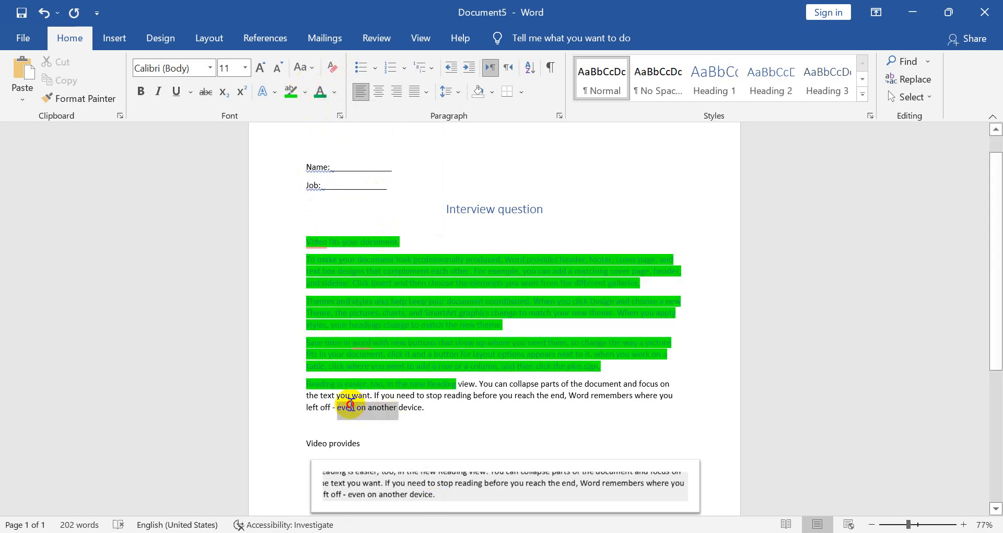
pyautogui.click(305, 92)
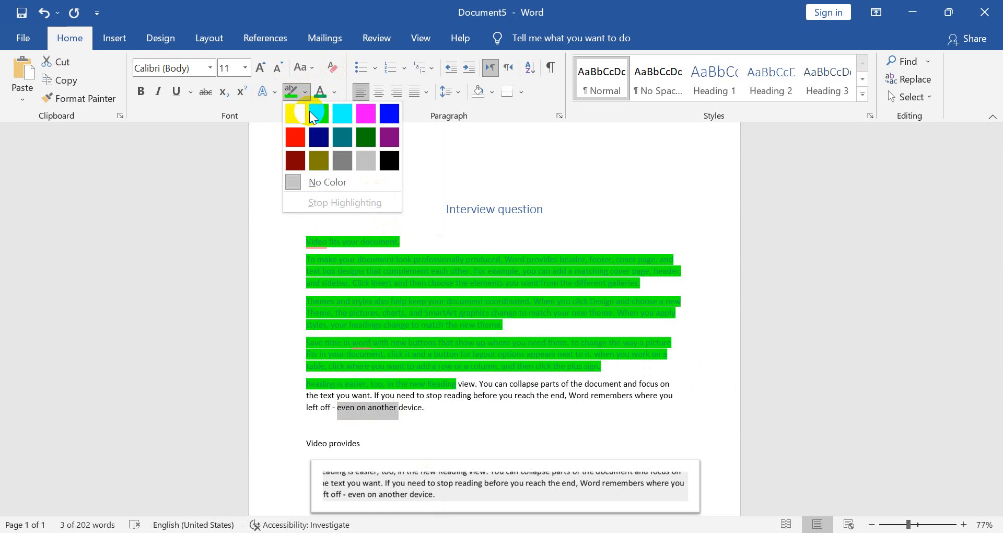
pyautogui.click(294, 136)
pyautogui.click(390, 289)
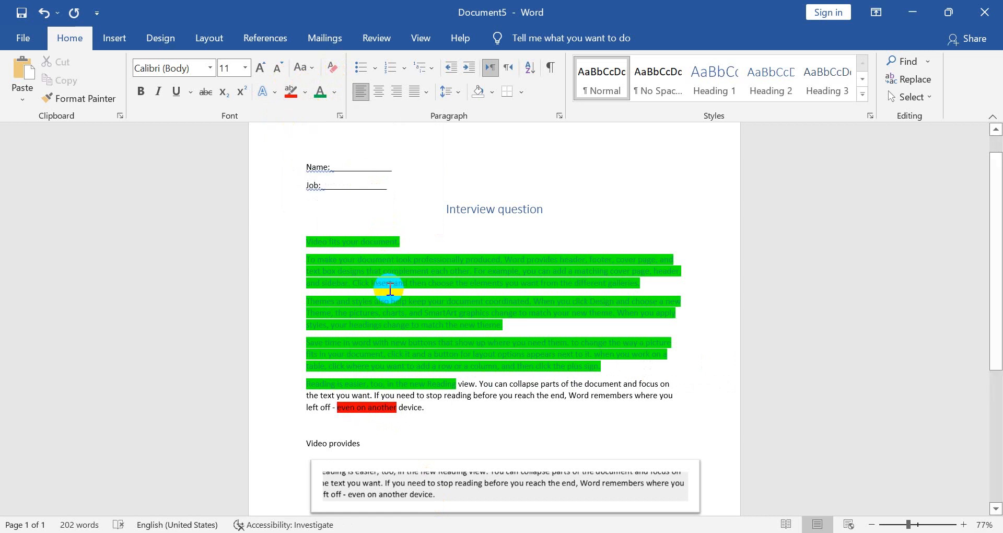
# Clear the formatting of all body paragraphs under the "Interview question" heading and set their font color to white
pyautogui.moveTo(439, 417); pyautogui.dragTo(309, 227)
pyautogui.click(332, 66)
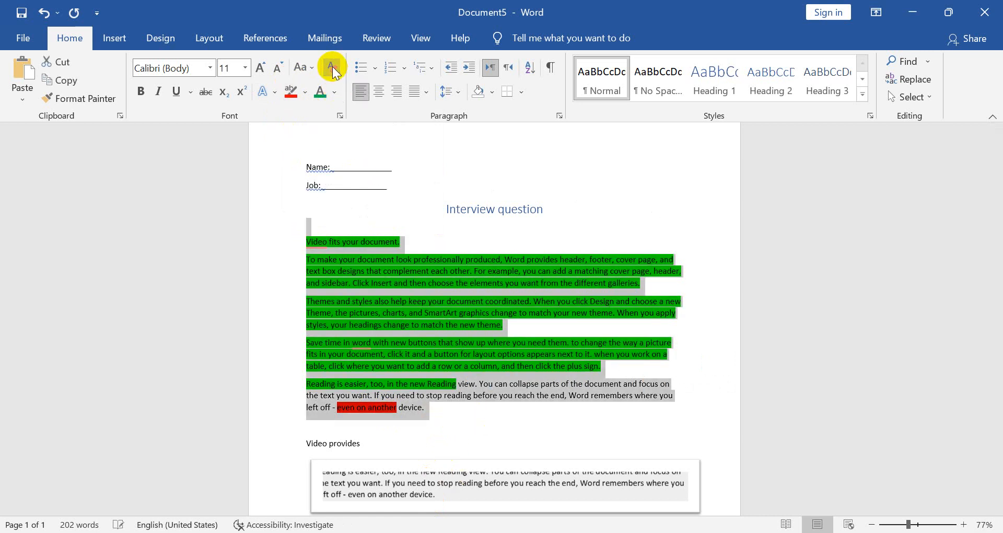
pyautogui.click(333, 93)
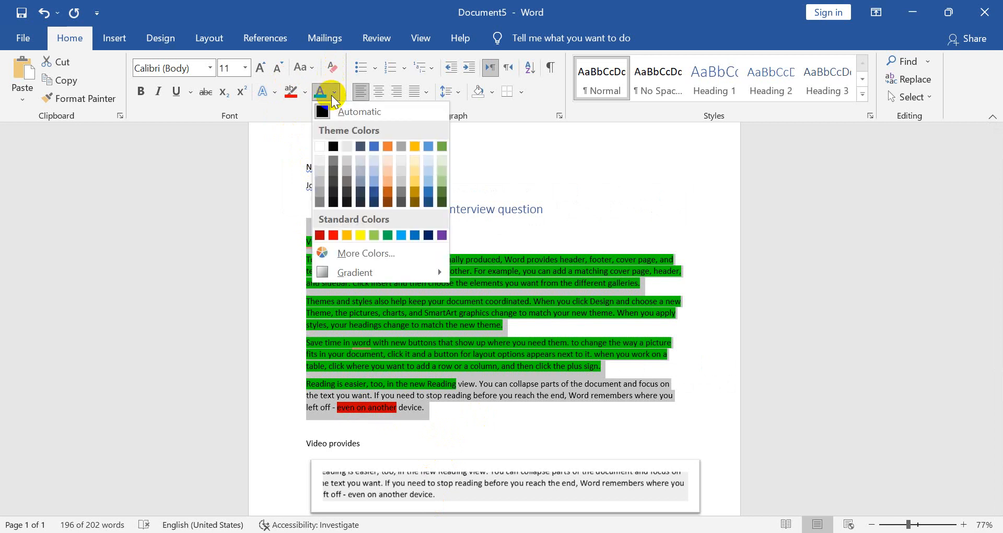
pyautogui.click(322, 147)
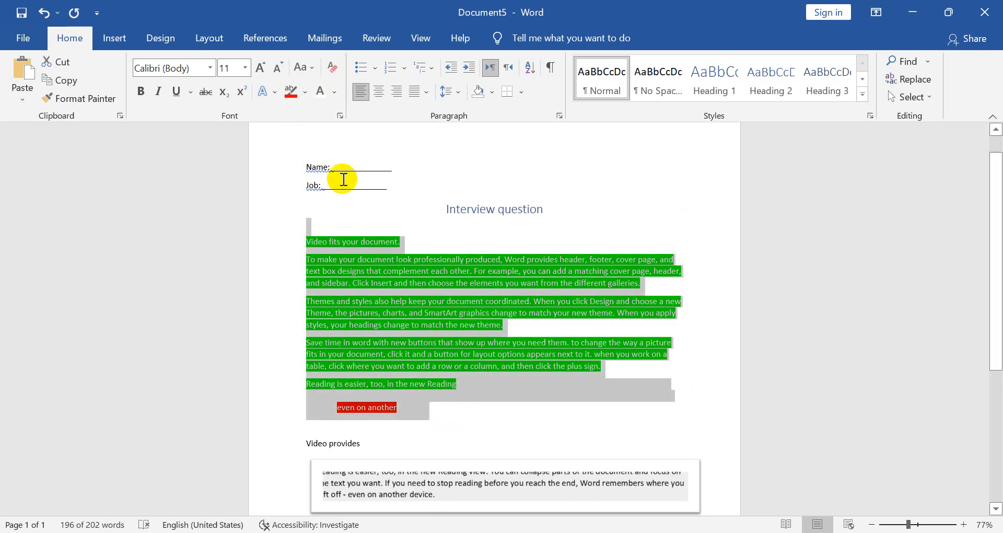
# Remove the highlighting from the white body paragraphs by setting their highlight to No Color
pyautogui.click(304, 93)
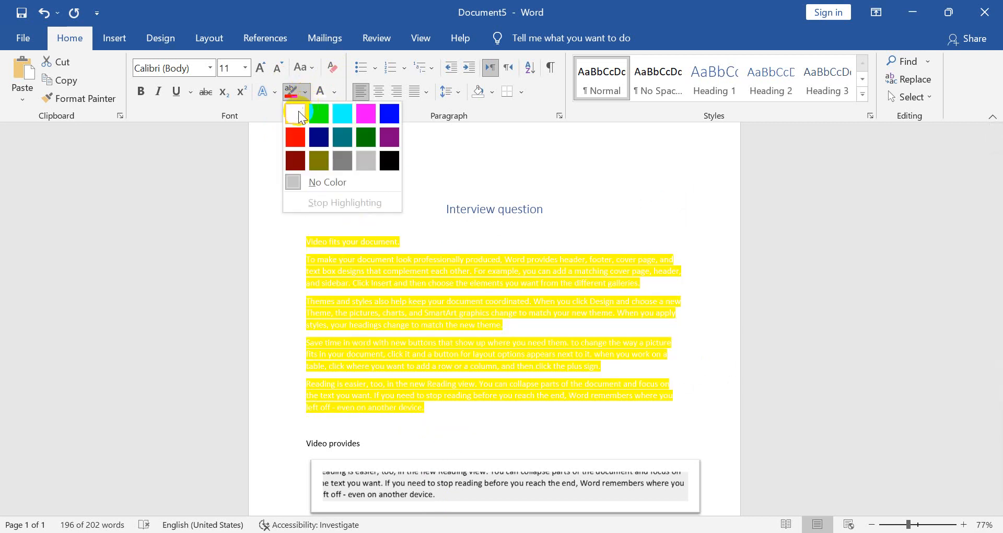
pyautogui.click(339, 182)
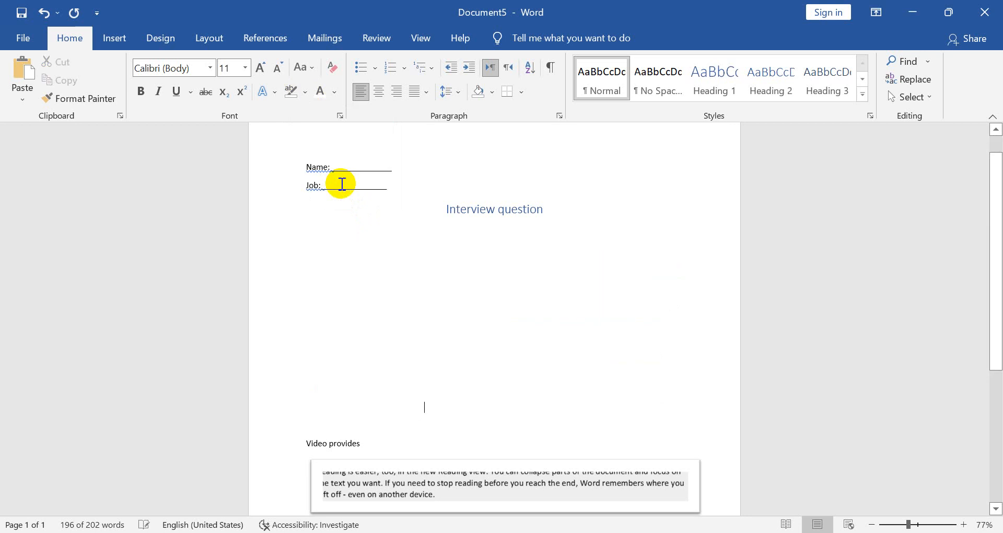
pyautogui.click(370, 249)
pyautogui.tripleClick(385, 331)
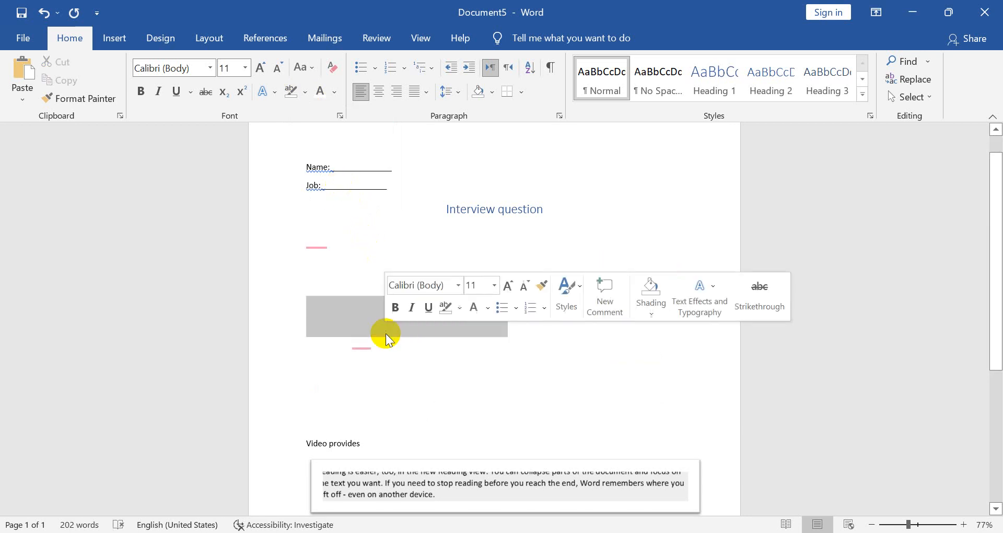
pyautogui.click(437, 385)
# Set the font color from the "Interview question" heading through "Video provides" to Automatic
pyautogui.moveTo(449, 440); pyautogui.dragTo(303, 202)
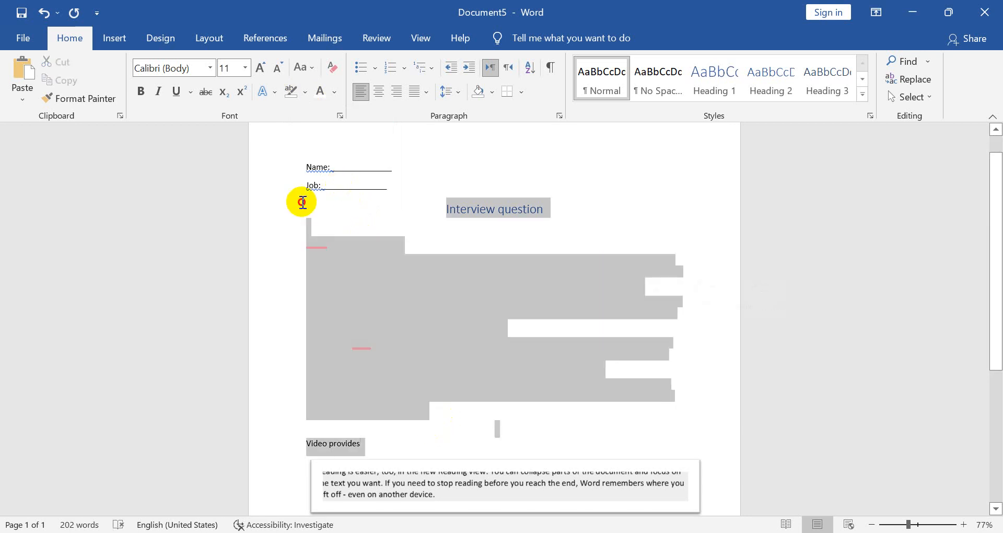
pyautogui.click(334, 92)
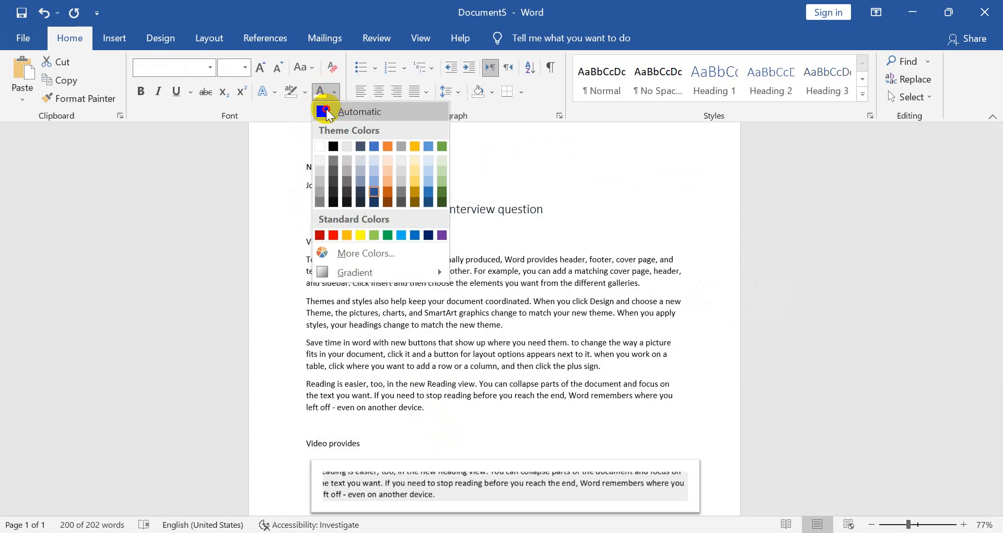
pyautogui.click(326, 113)
pyautogui.click(372, 251)
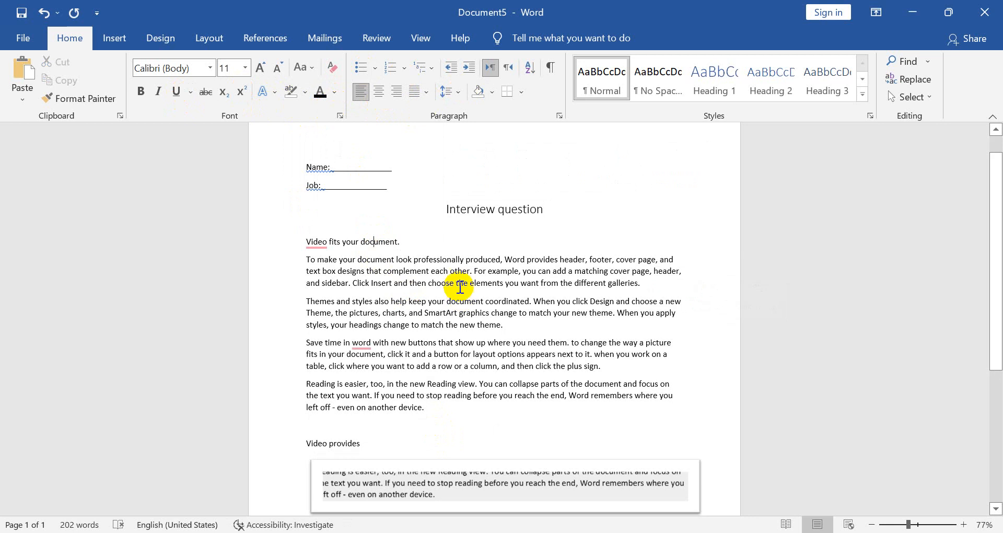
# Below the last body paragraph, create a numbered list with "Asdfsdf", four lettered sub-items of sample text, and a second item "Sdfsd fsdklfj k sdfj"
pyautogui.click(419, 426)
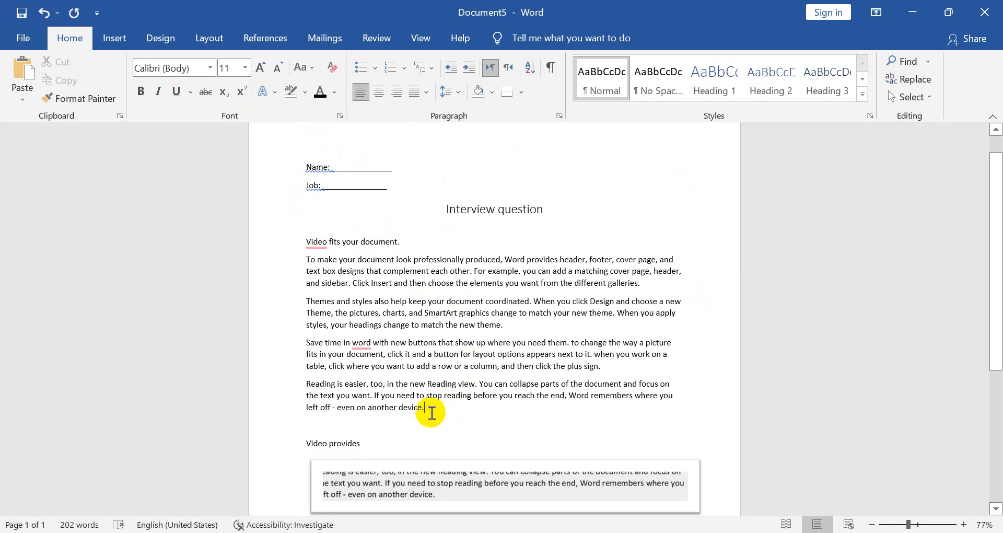
pyautogui.press('Return')
pyautogui.write('1. asdfsdf')
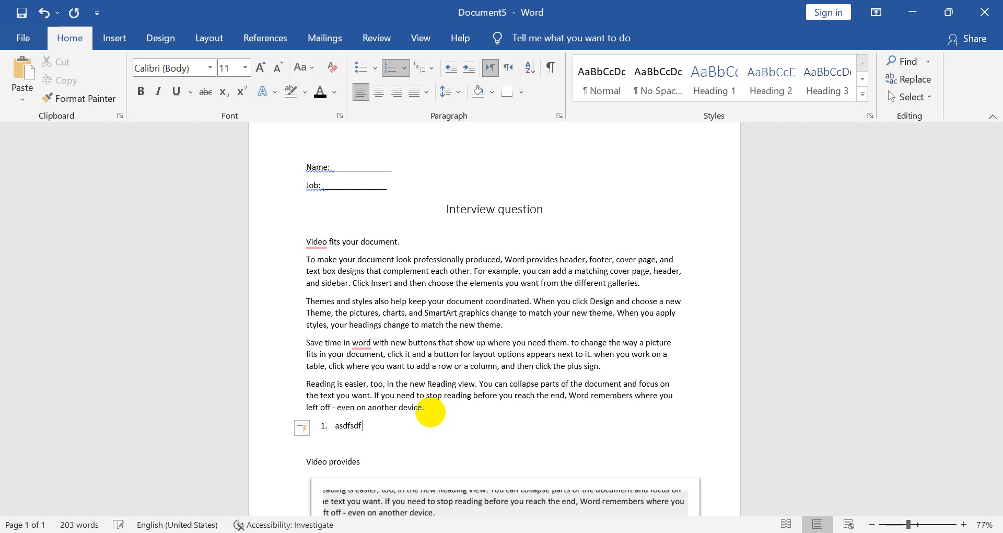
pyautogui.press('Return')
pyautogui.write('sdfsdf')
pyautogui.press('Return')
pyautogui.write('sdfsdf')
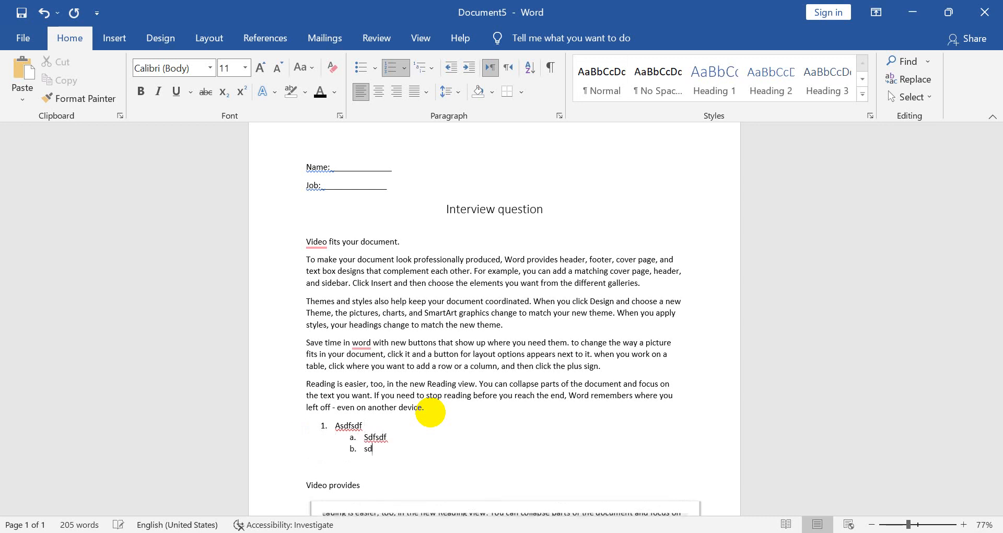
pyautogui.press('Return')
pyautogui.write('sd fsd')
pyautogui.press('Return')
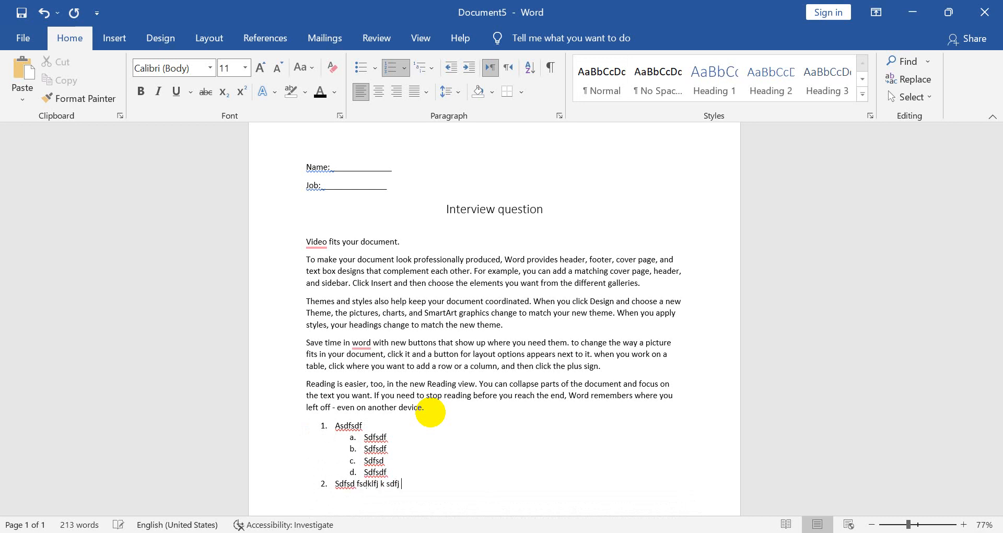
# Add lettered sub-items "Sdfsdfkjsd", "Sdfdsfkjs", "Dfdsf" and "Sdfsdf" under the second numbered item
pyautogui.write('dfsdfkjsd')
pyautogui.press('Return')
pyautogui.write('sdfdsfkjs')
pyautogui.press('Return')
pyautogui.write('dfdsf')
pyautogui.press('Return')
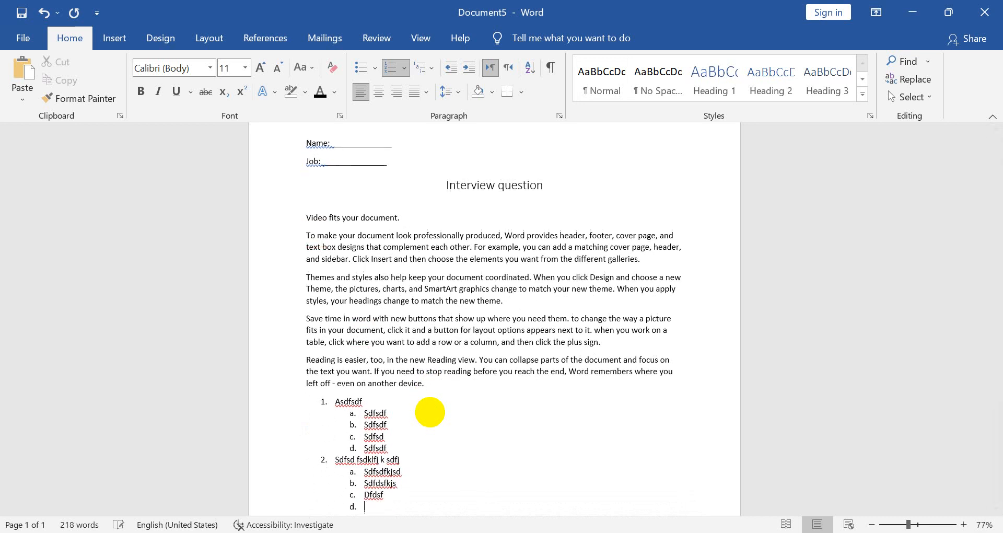
pyautogui.write('sdfsdf')
# Add a third numbered item "Sdkfj sdkf j dskfj sdfj" followed by an empty lettered sub-item
pyautogui.press('Return')
pyautogui.hotkey('shift', 'Tab')
pyautogui.write('Sdkfj')
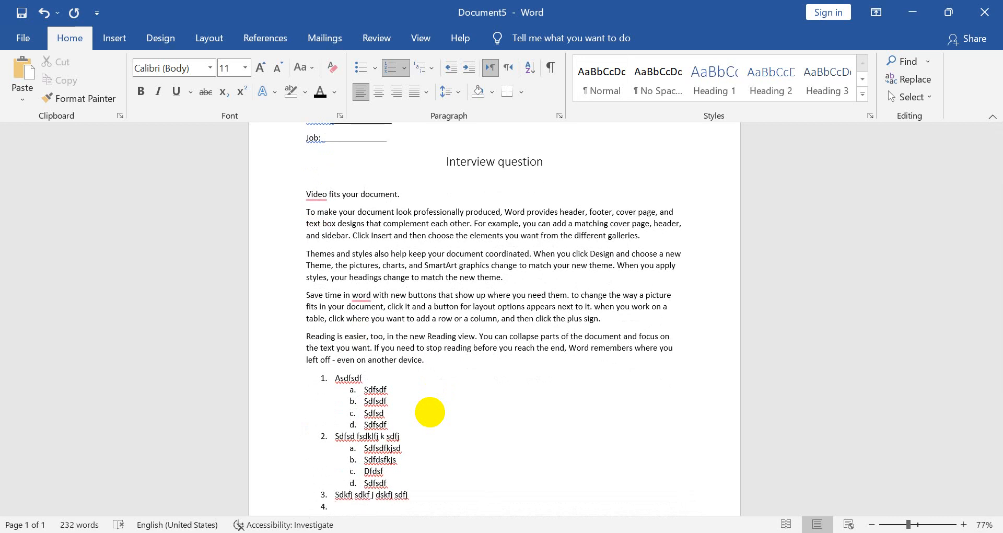
pyautogui.press('Tab')
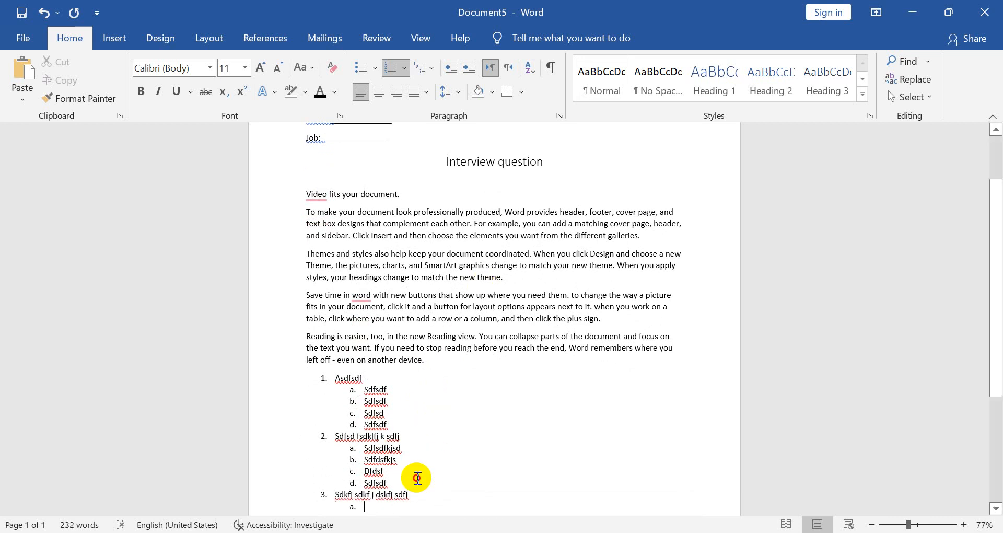
# Exit the numbered list below its third item and add blank lines of normal text
pyautogui.moveTo(415, 480); pyautogui.dragTo(321, 360)
pyautogui.click(382, 434)
pyautogui.click(418, 484)
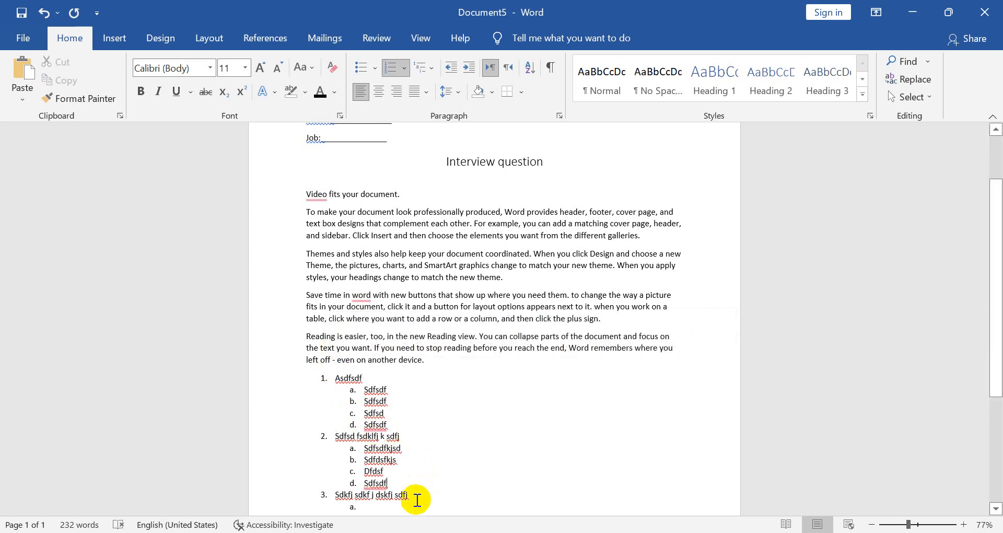
pyautogui.press('Return')
pyautogui.press('Return')
pyautogui.press('Return')
pyautogui.press('Return')
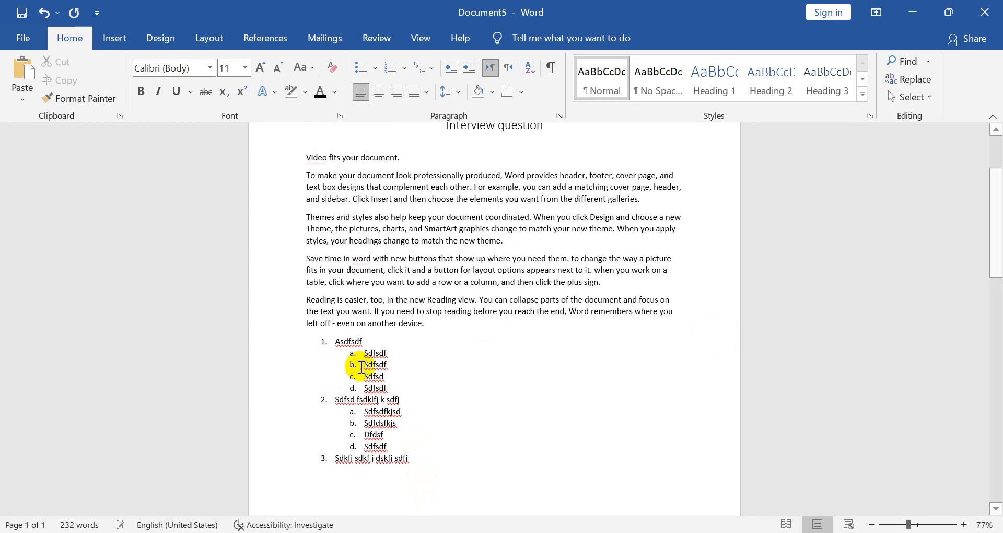
# Below the numbered list, create a check mark bulleted list with the items "Zxsdfsad a", "Sdasd", "Asd" and "Asd"
pyautogui.click(374, 68)
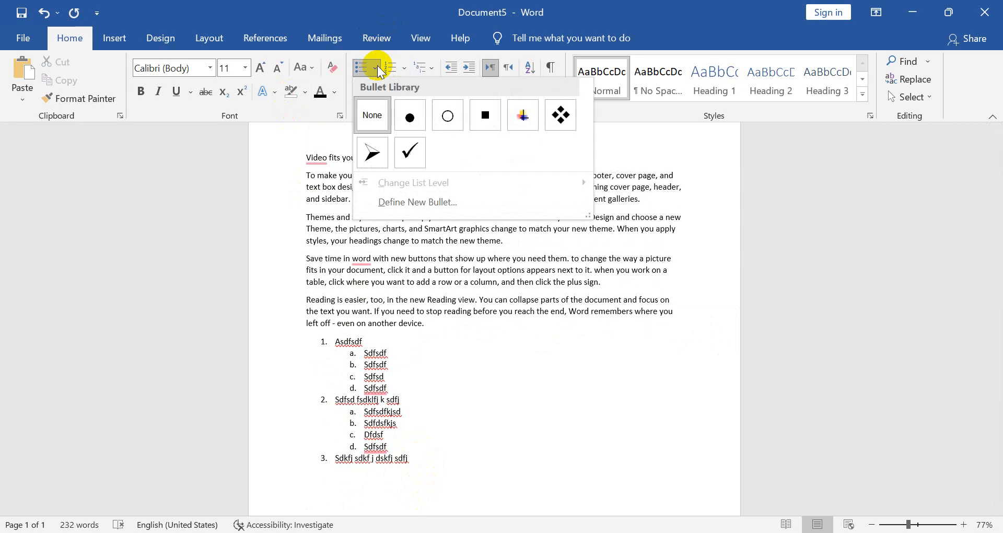
pyautogui.click(410, 152)
pyautogui.write('Zxsdfsad a')
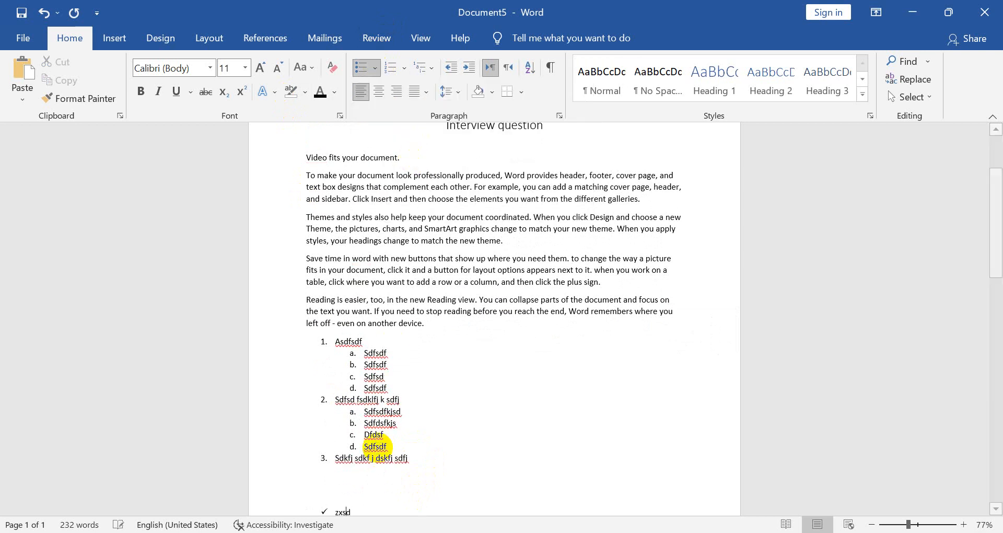
pyautogui.press('Return')
pyautogui.write('sdasd')
pyautogui.press('Return')
pyautogui.write('Asd')
pyautogui.press('Return')
pyautogui.write('Asd')
pyautogui.press('Return')
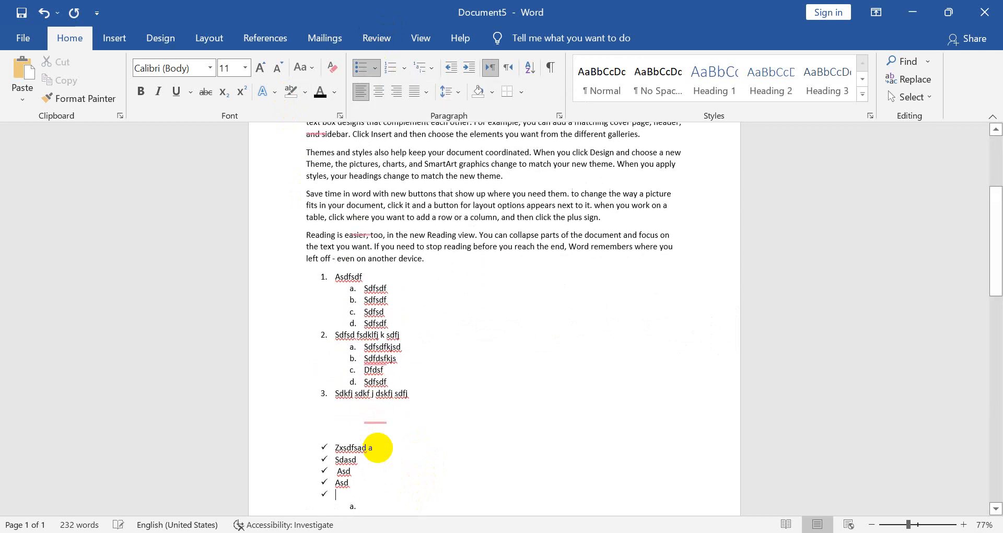
# Add a nested bullet "Fsdf wfdsf" and deeper bullets "Wf sdf", "Sdf sdf" and "Sfdsdfs", and preview Roman numbering for them
pyautogui.write('Fsdf wfdsf')
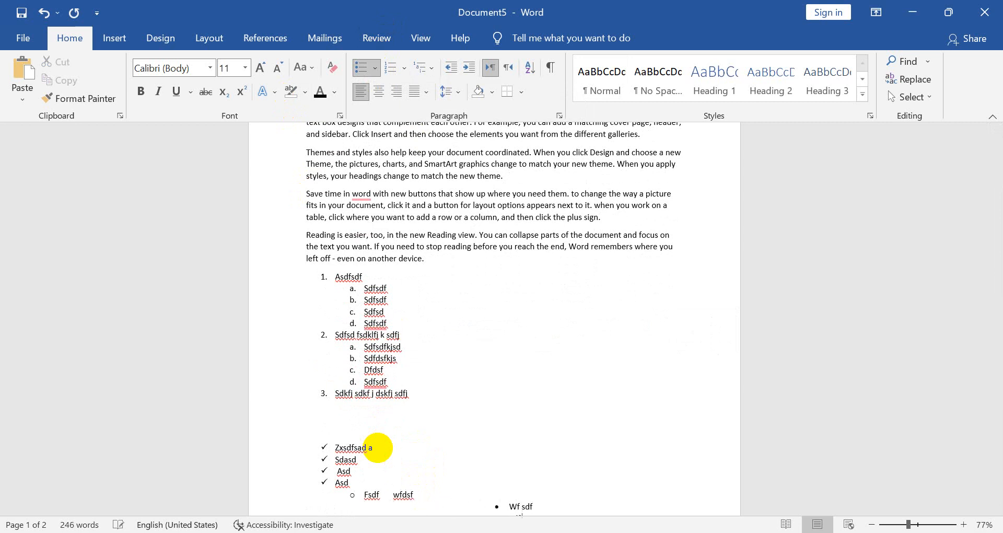
pyautogui.scroll(-3, 377, 448)
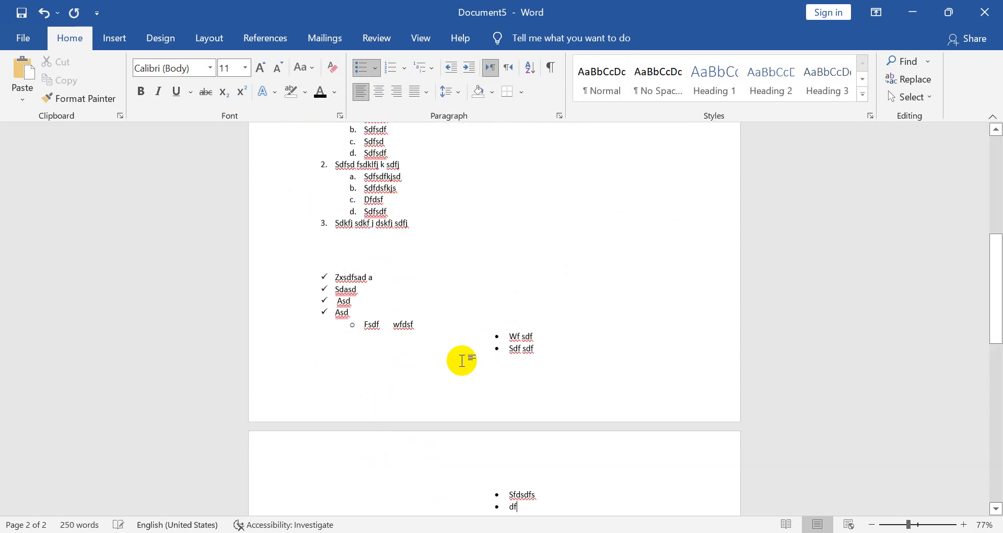
pyautogui.click(401, 68)
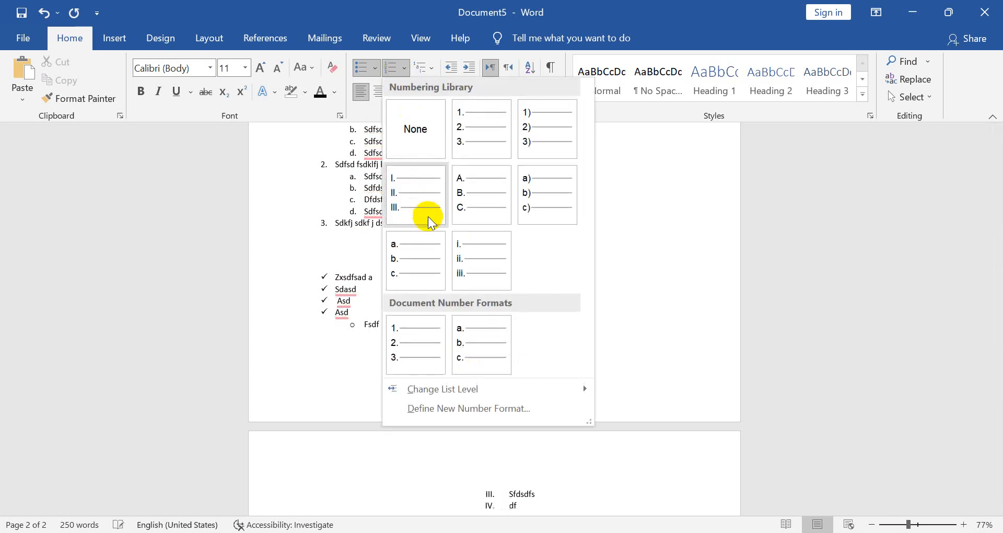
pyautogui.click(619, 348)
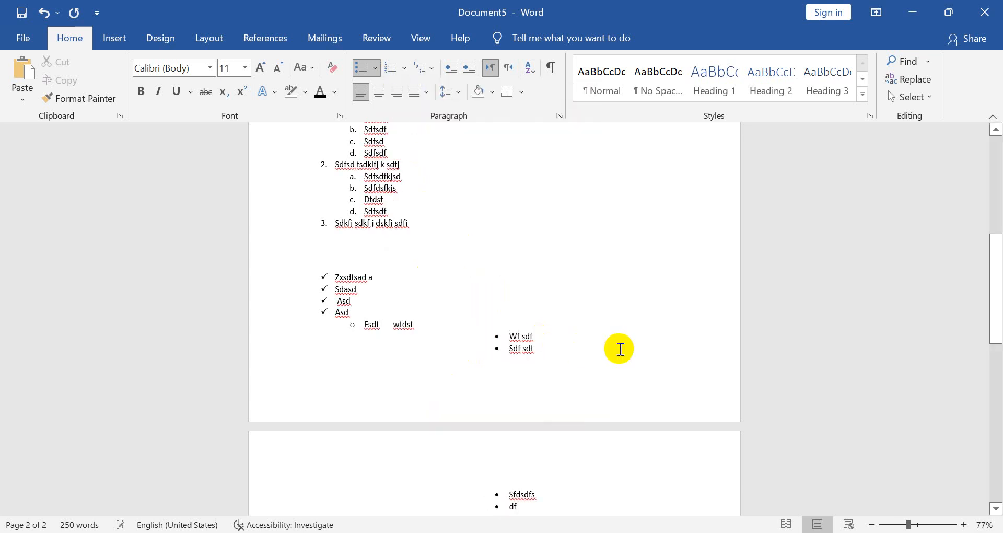
# Delete the entire document content and start a new 1., 2., 3. numbered list
pyautogui.hotkey('ctrl', 'a')
pyautogui.press('Delete')
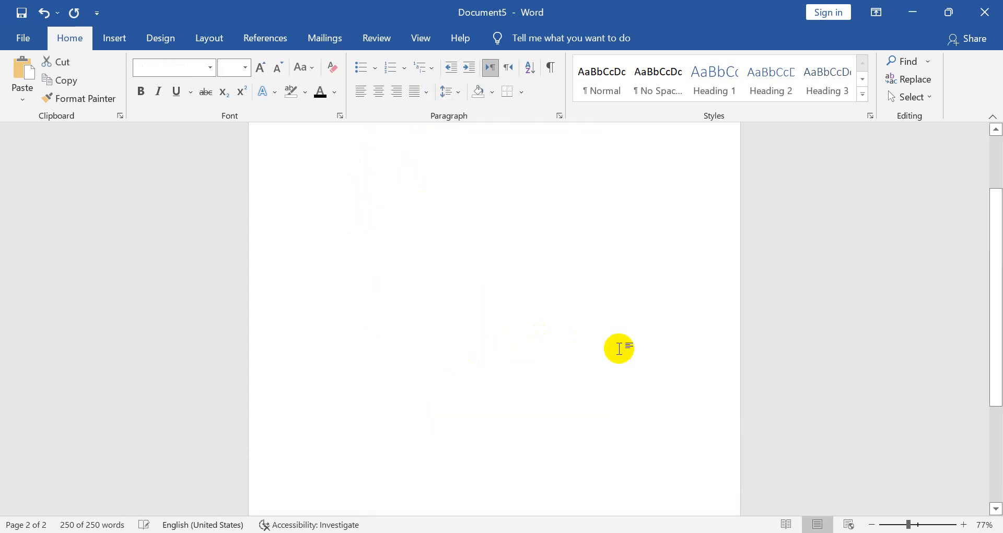
pyautogui.click(422, 68)
pyautogui.click(392, 69)
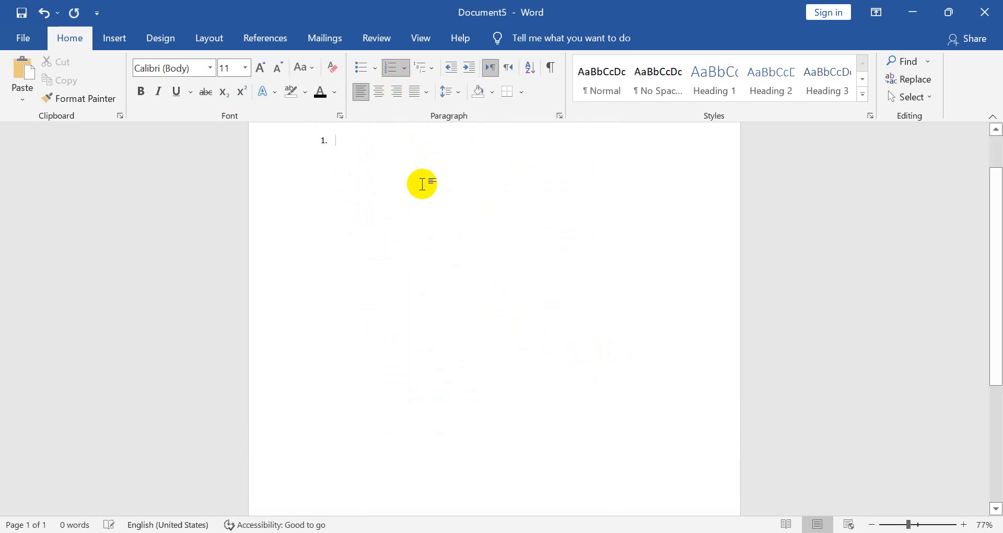
# Change the list to a., b., c. numbering and enter "Sadasd asd" with sub-items "Sdfsd", "Fsdfsd" and "Fsdf", plus a second main item
pyautogui.click(406, 67)
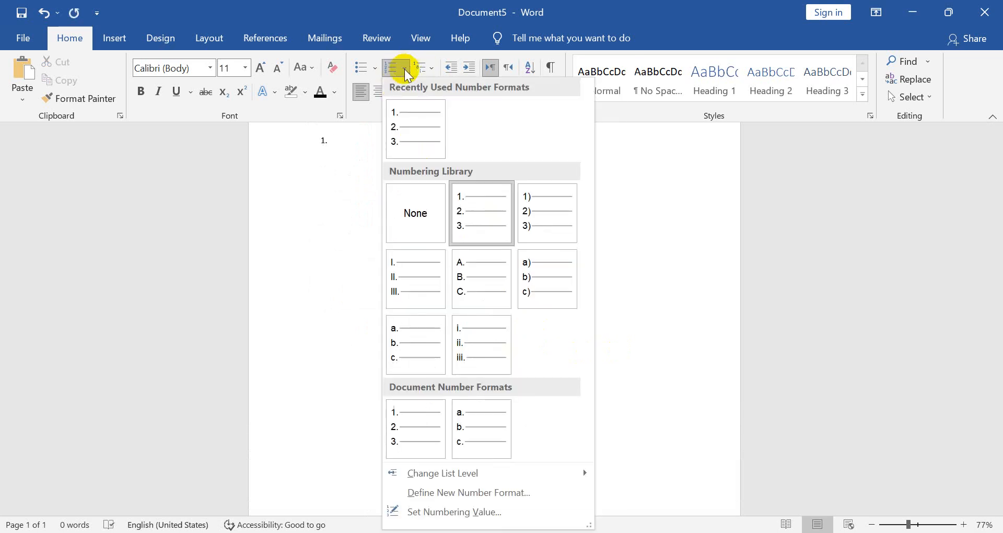
pyautogui.click(409, 352)
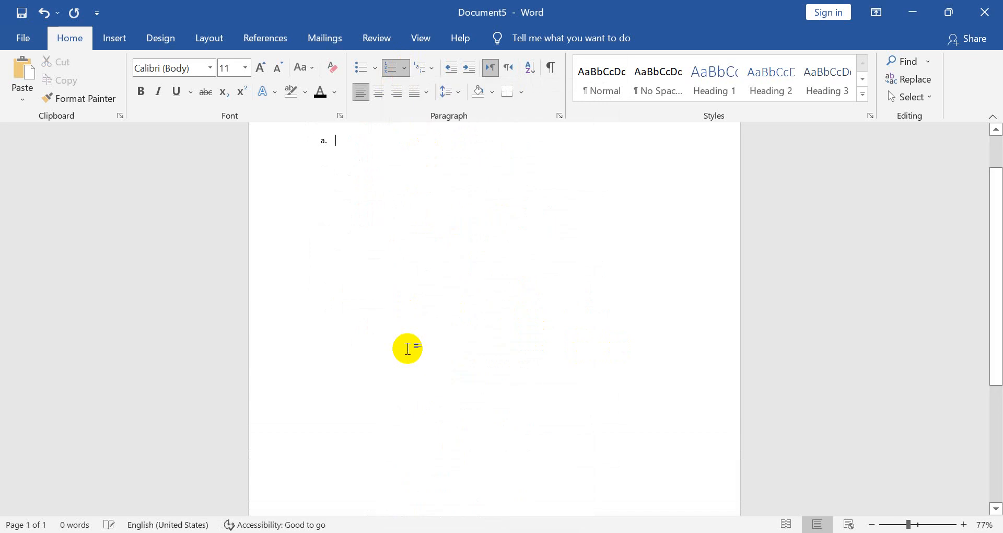
pyautogui.write('sadas')
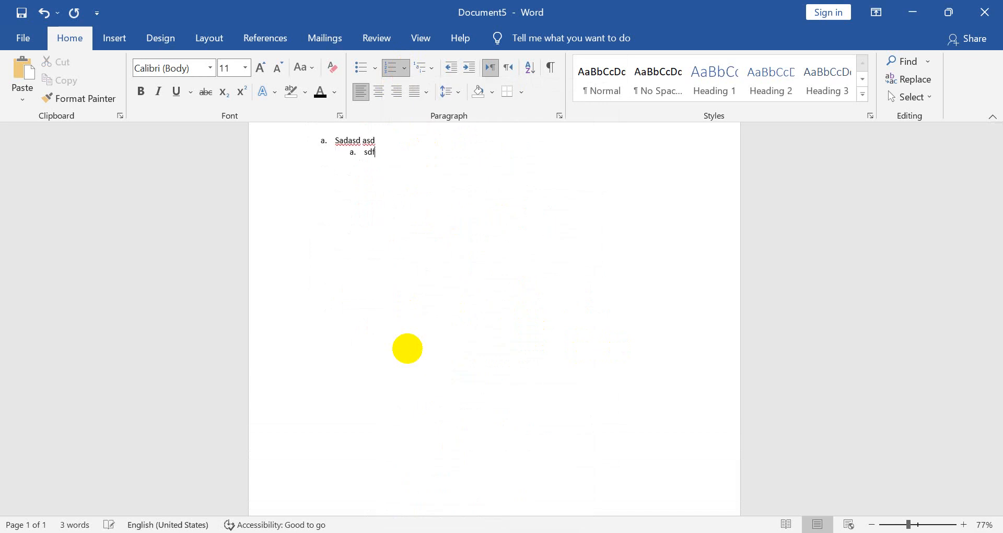
pyautogui.write('sd')
pyautogui.press('Return')
pyautogui.write('fsdf')
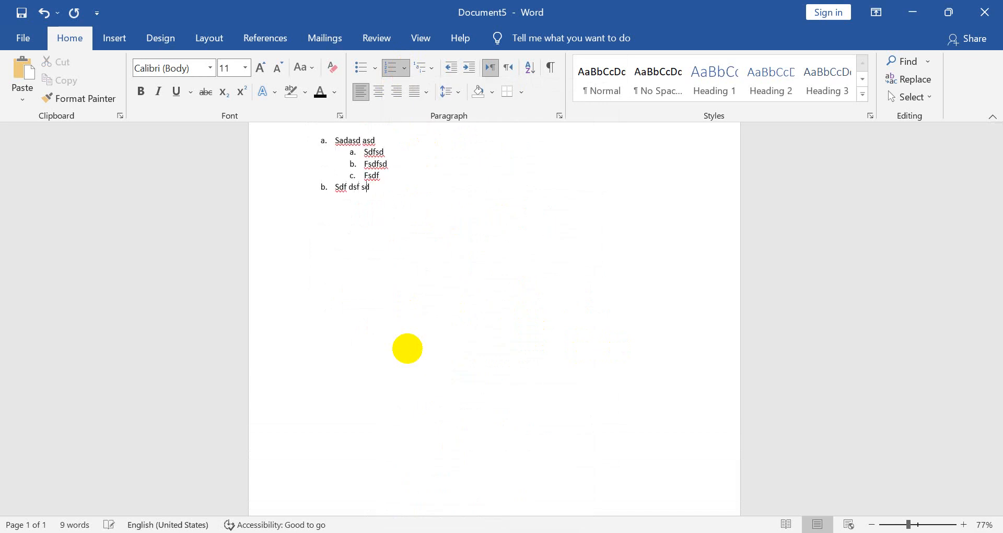
# Add lettered, Roman and numbered sub-levels of sample text under "Sdf dsf sdf", and a third main item "Wer wer werwe"
pyautogui.press('Tab')
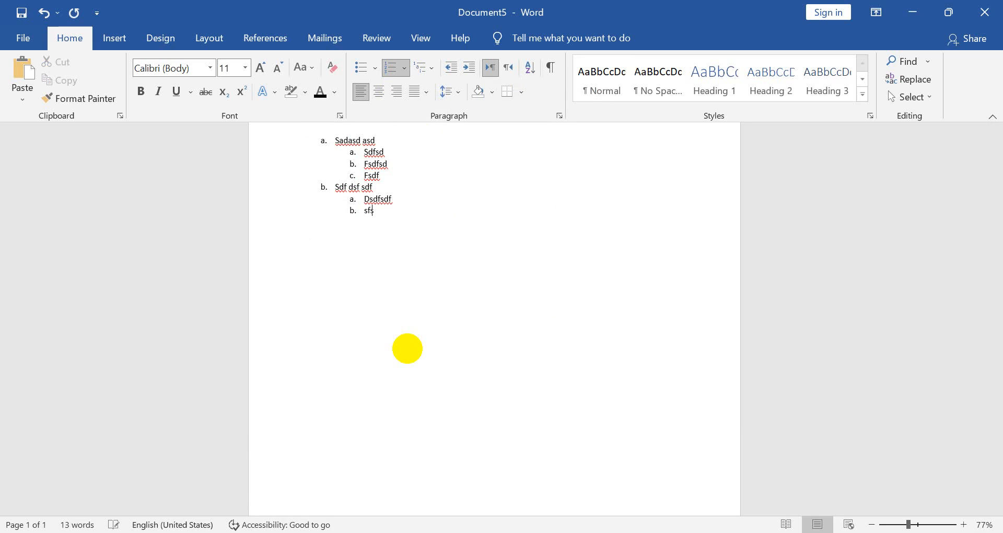
pyautogui.write('dsf ds')
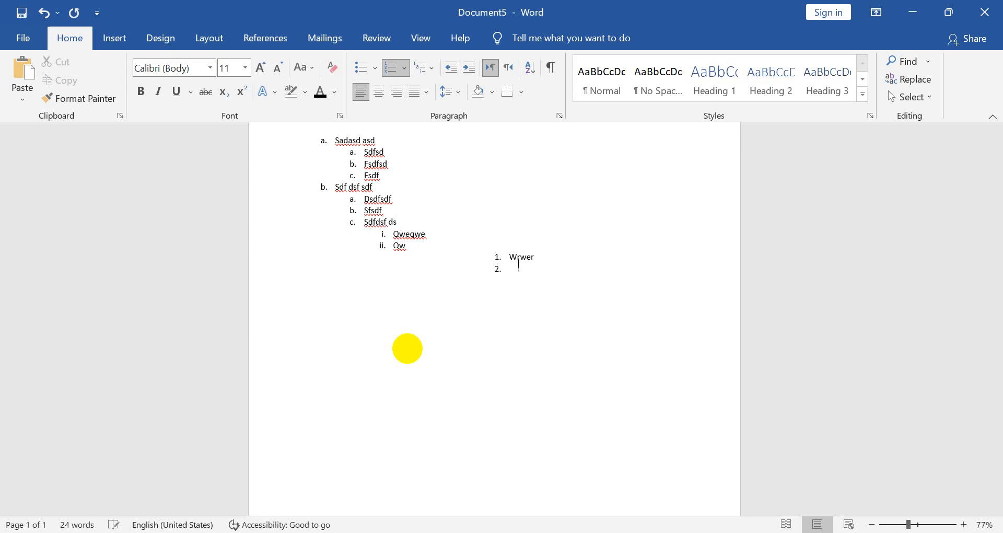
pyautogui.write('wer')
pyautogui.press('Return')
pyautogui.write('wer')
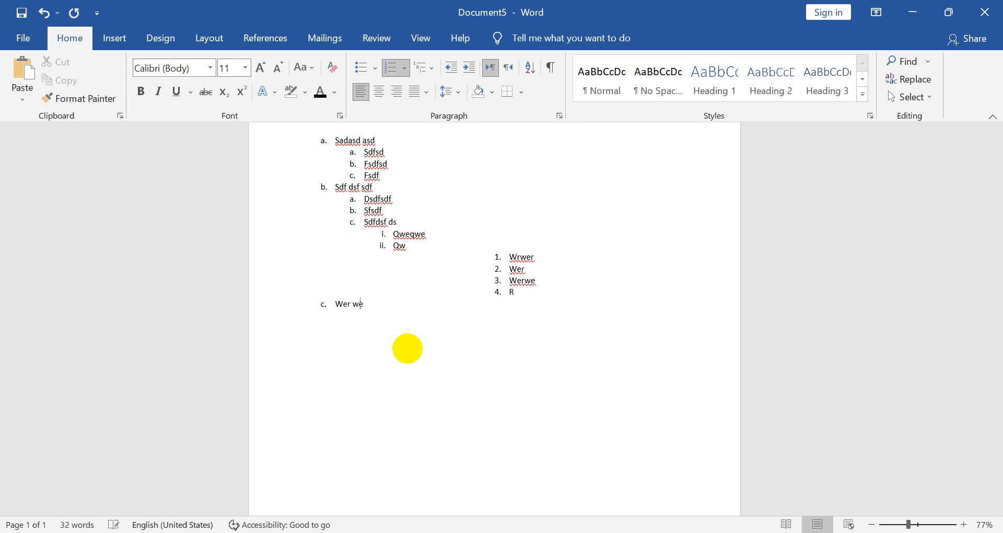
# Delete all the list text in the document
pyautogui.hotkey('ctrl', 'a')
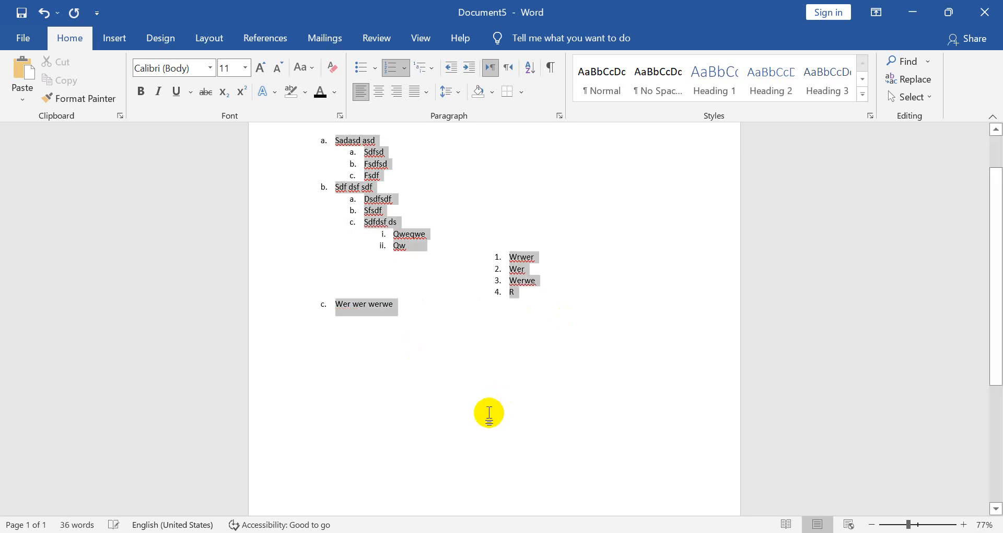
pyautogui.press('Delete')
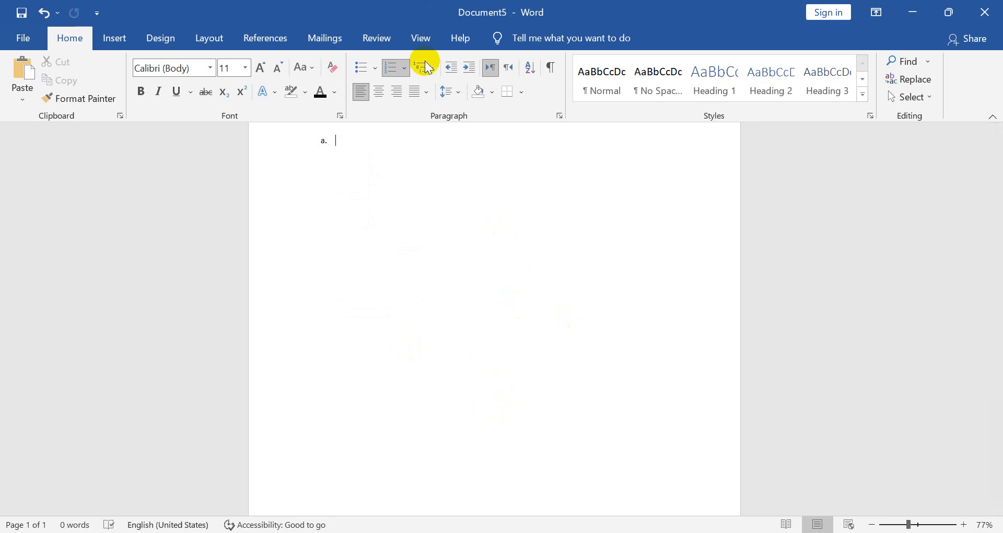
# Preview the multilevel list formats and decrease the indent of the empty "a." list item
pyautogui.click(436, 70)
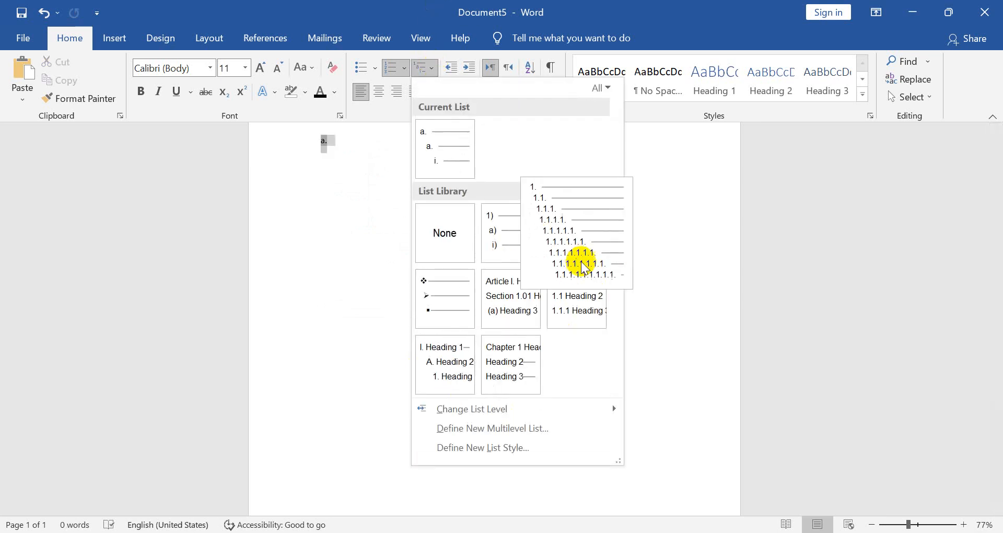
pyautogui.moveTo(516, 321)
pyautogui.click(457, 68)
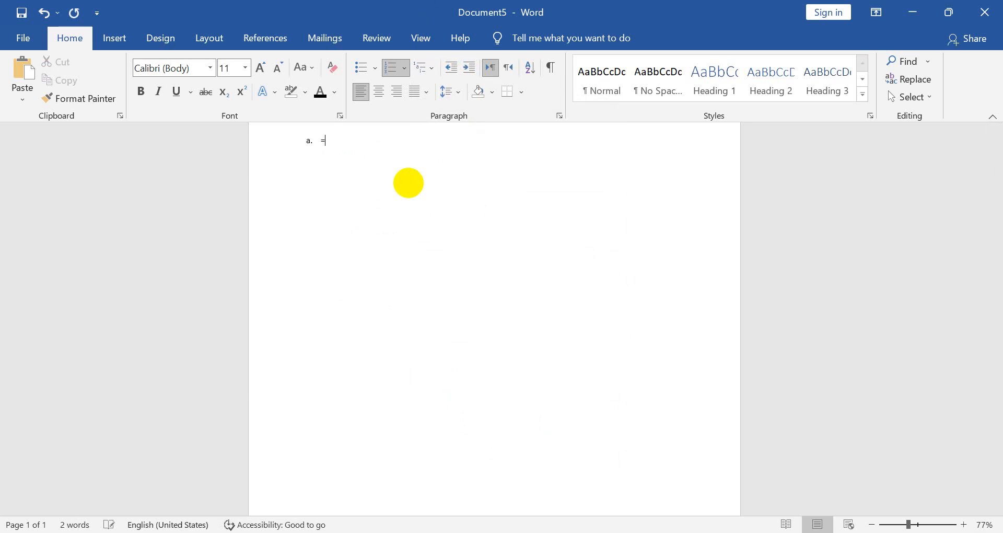
# Remove the empty list numbering and generate one paragraph of sample text with =rand(1)
pyautogui.write('ra')
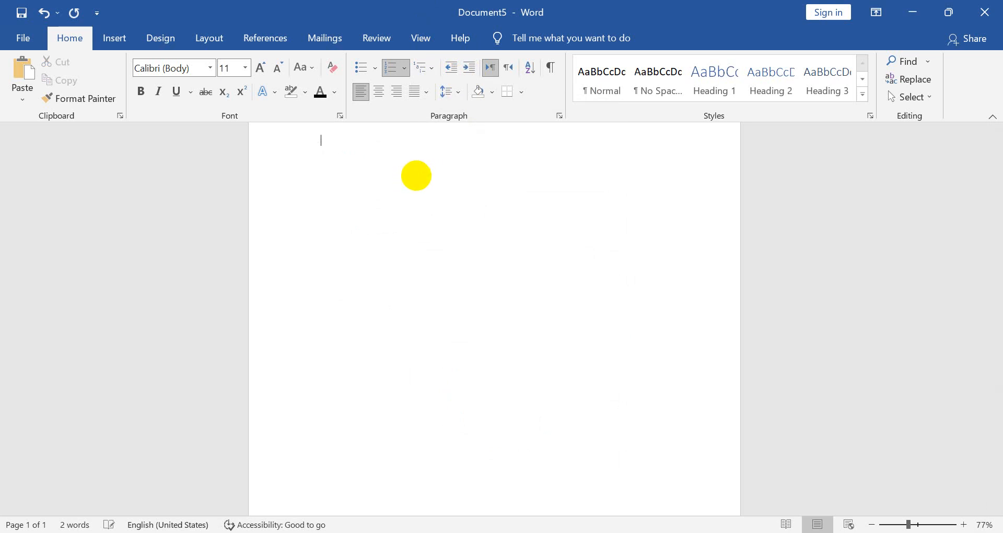
pyautogui.press('BackSpace')
pyautogui.press('BackSpace')
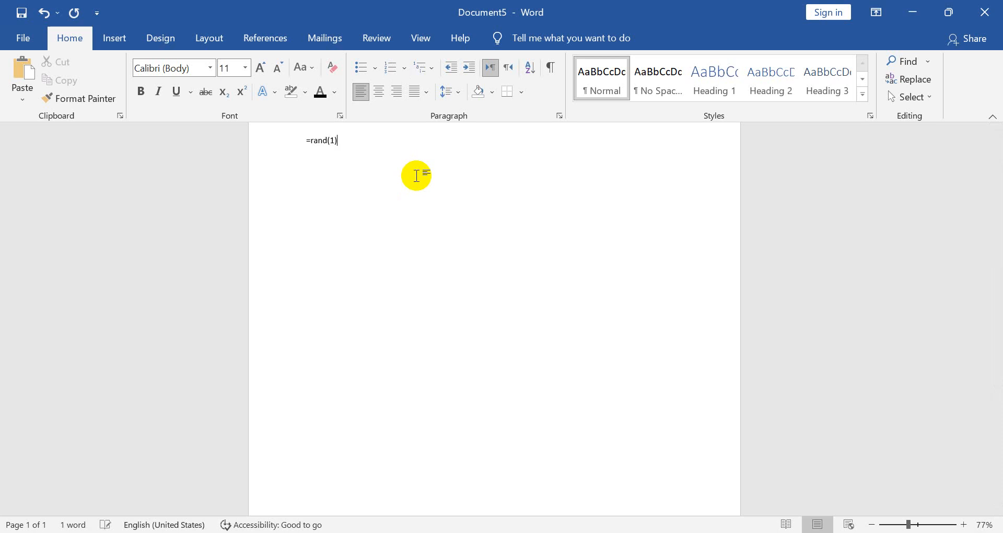
pyautogui.press('Return')
# Increase the sample paragraph's indent three times and decrease it back to the margin
pyautogui.moveTo(447, 164); pyautogui.dragTo(352, 119)
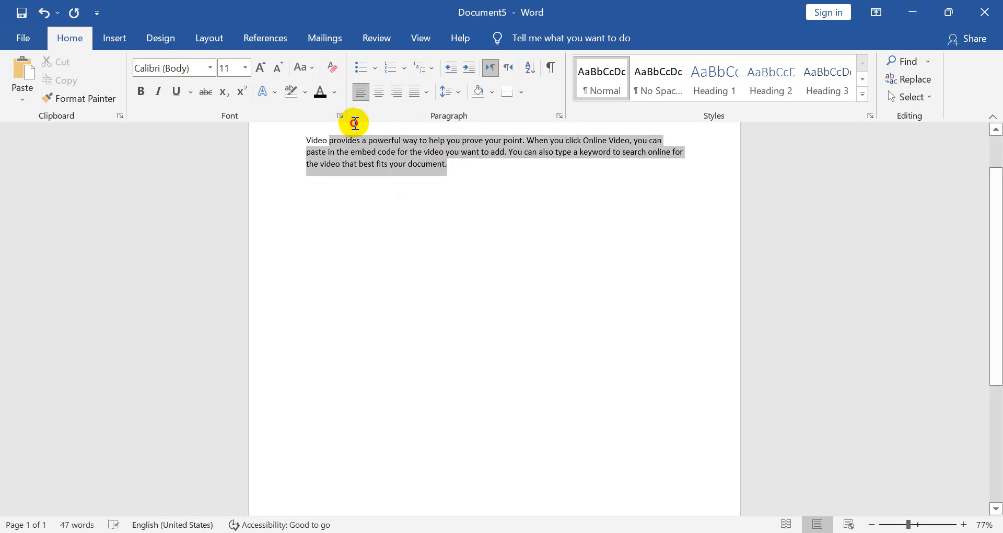
pyautogui.click(469, 69)
pyautogui.click(469, 69)
pyautogui.click(467, 69)
pyautogui.click(455, 70)
pyautogui.click(455, 70)
pyautogui.click(454, 70)
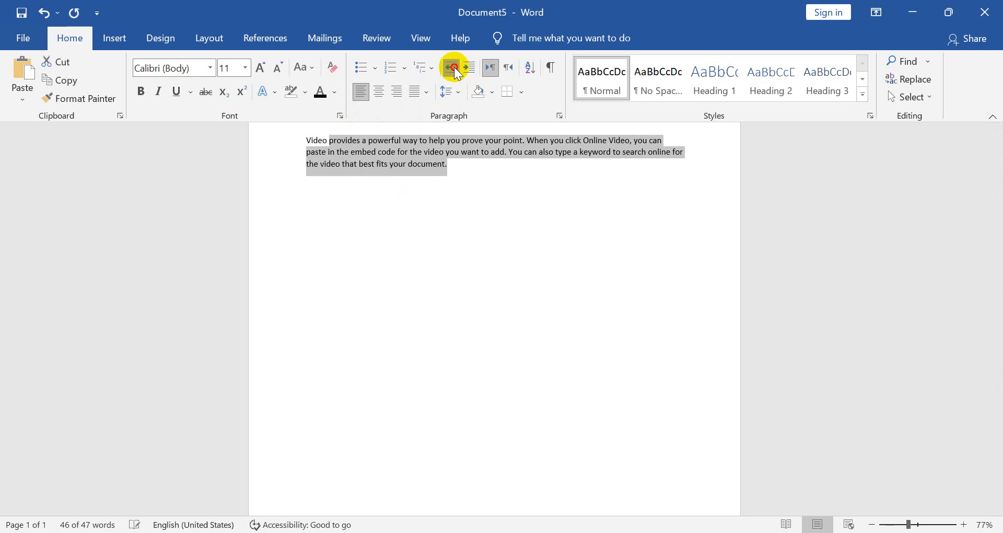
# Alternate the sample paragraph's text direction between right-to-left and left-to-right, ending with left-to-right
pyautogui.click(505, 70)
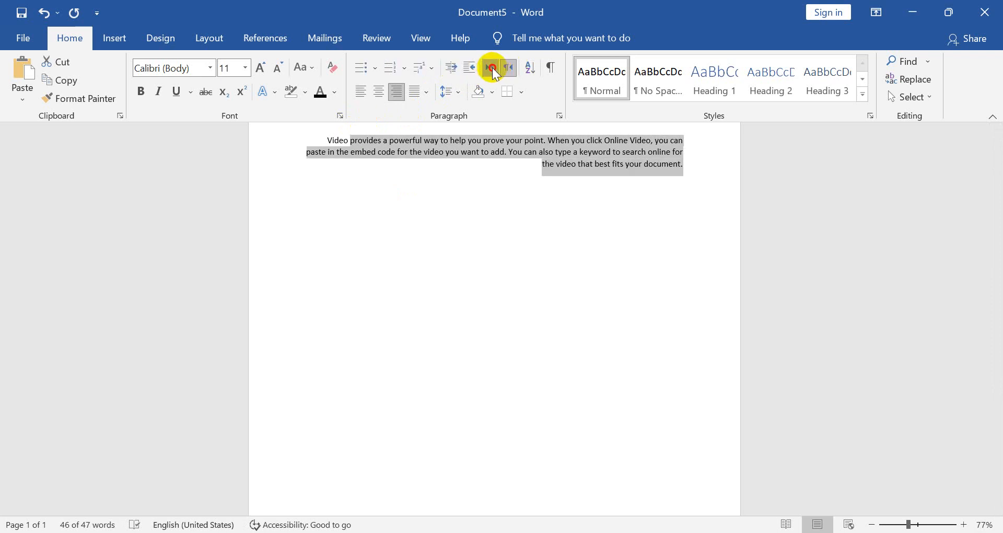
pyautogui.click(490, 68)
pyautogui.click(507, 68)
pyautogui.click(490, 68)
pyautogui.click(512, 69)
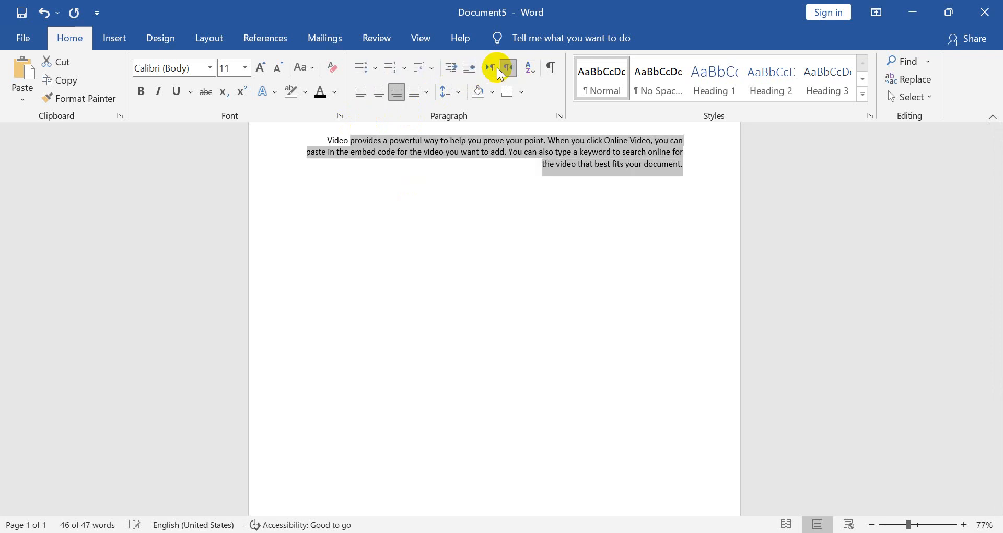
pyautogui.click(490, 68)
pyautogui.click(507, 68)
pyautogui.click(490, 69)
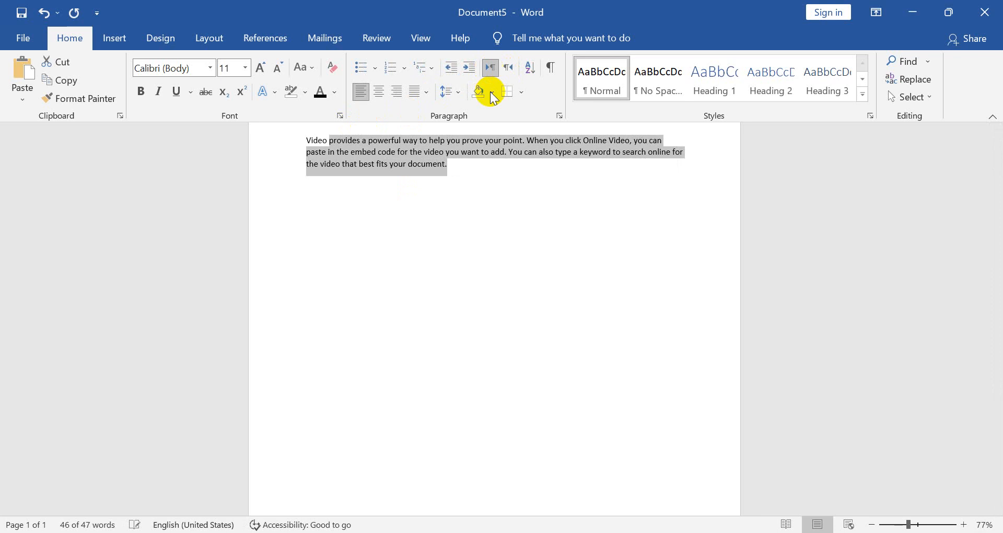
# Enter the Pashto line "دا وطن افغانستان" below the sample paragraph
pyautogui.click(470, 177)
pyautogui.write('n')
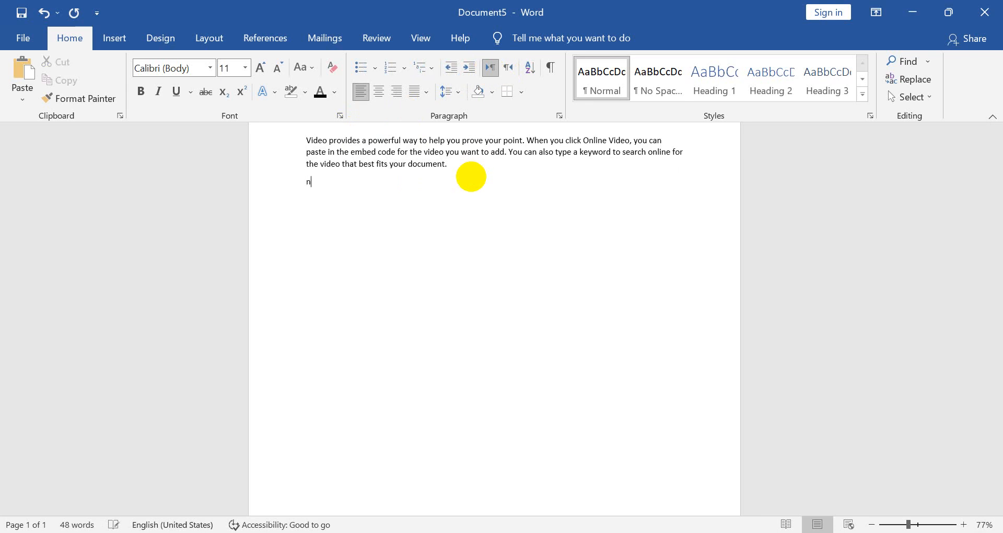
pyautogui.hotkey('alt', 'shift')
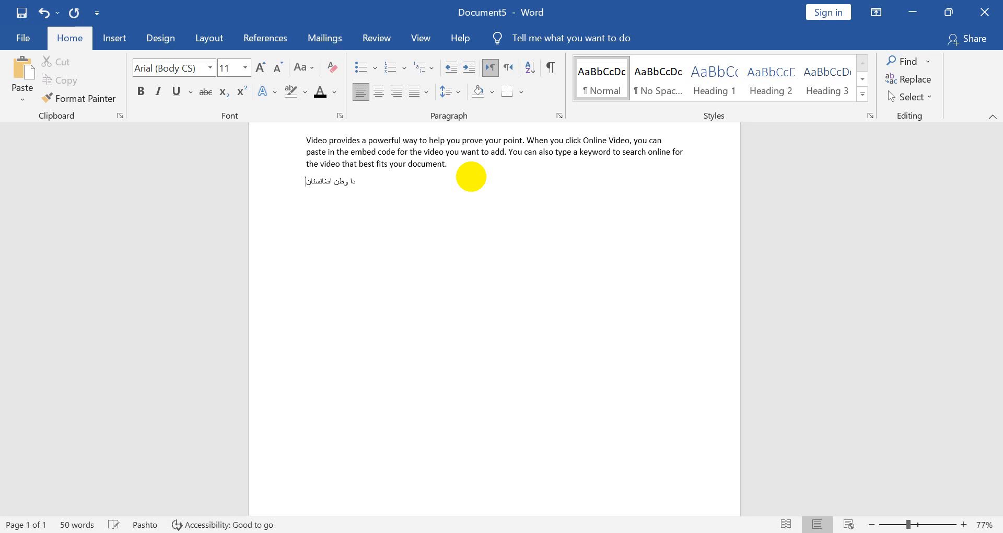
# Set the Pashto line's direction to right-to-left and view the Sort Text options for it
pyautogui.click(507, 68)
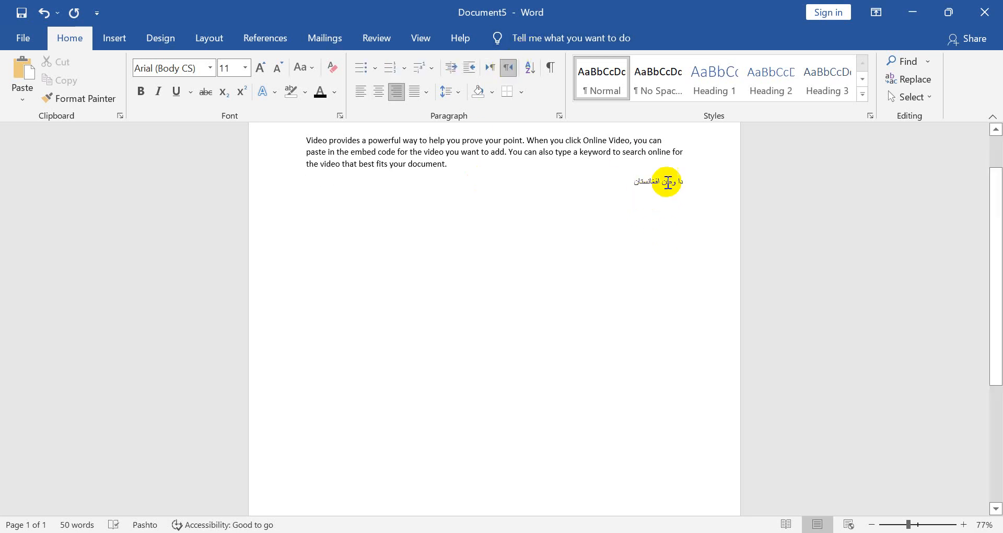
pyautogui.tripleClick(666, 181)
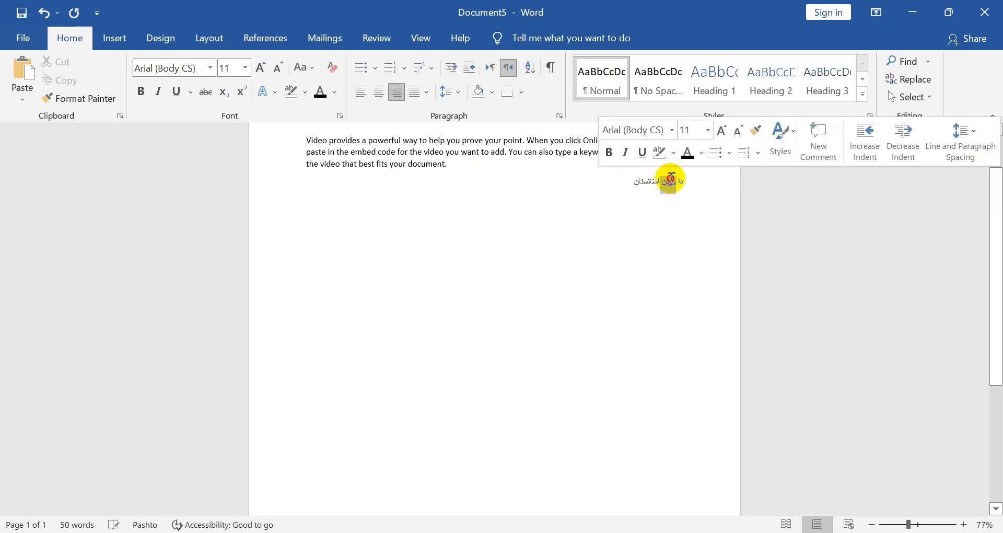
pyautogui.click(532, 69)
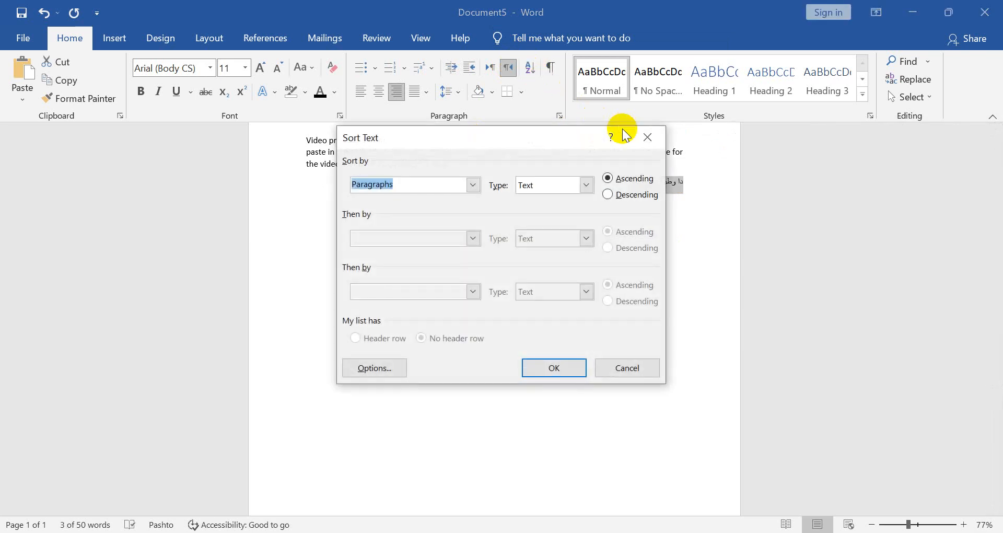
pyautogui.click(648, 138)
pyautogui.click(521, 247)
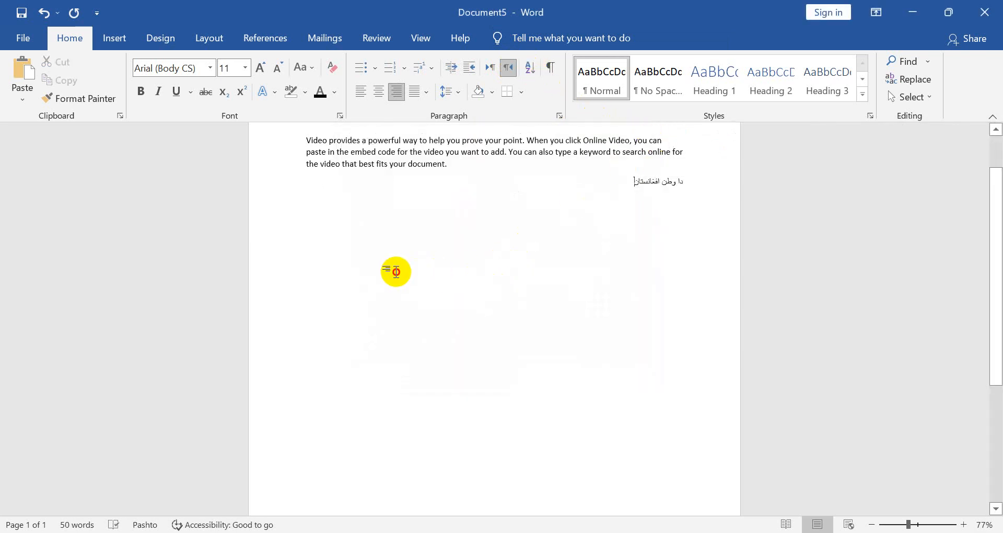
# Delete all the document text, view the shading colours, and undo the deletion and the Pashto line's right-to-left direction
pyautogui.hotkey('ctrl', 'a')
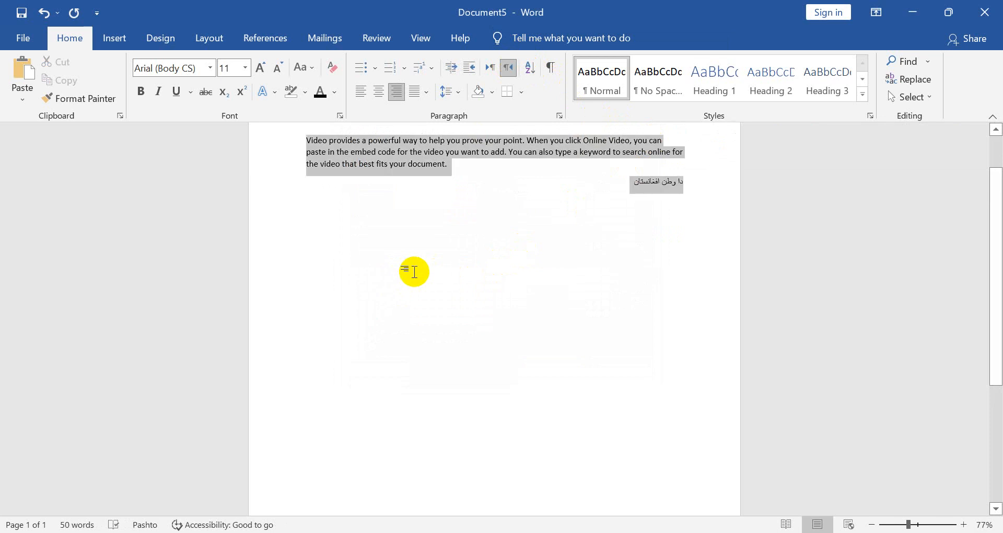
pyautogui.press('Delete')
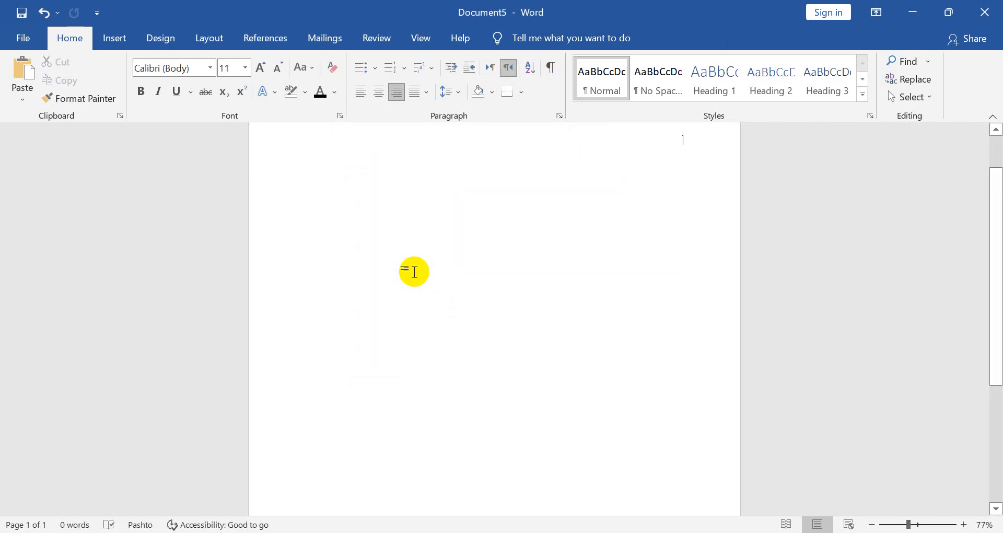
pyautogui.click(549, 71)
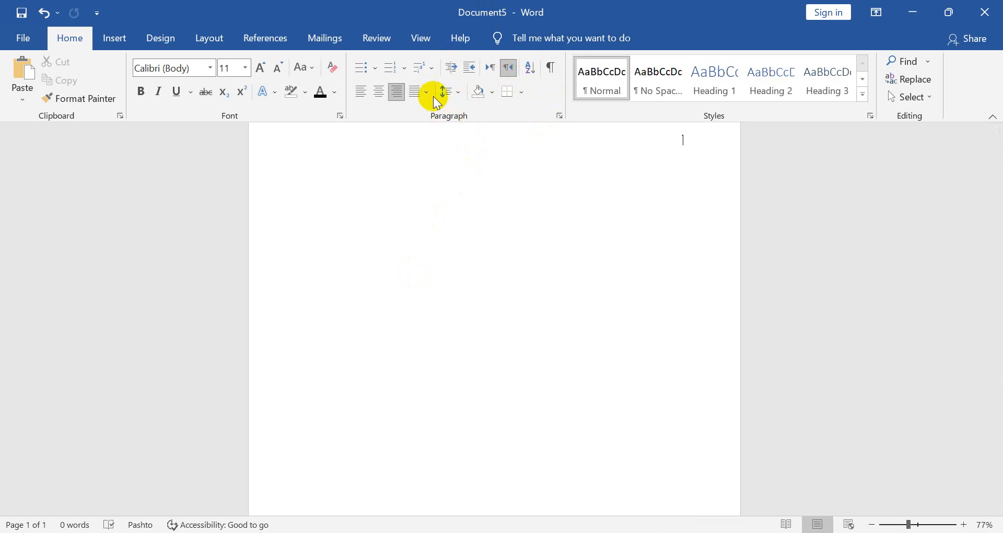
pyautogui.click(491, 92)
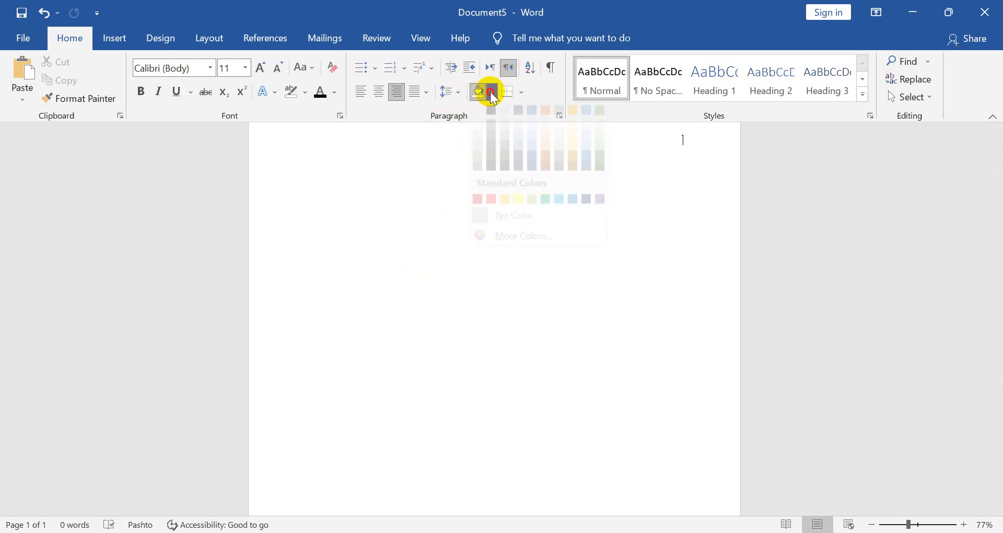
pyautogui.click(421, 212)
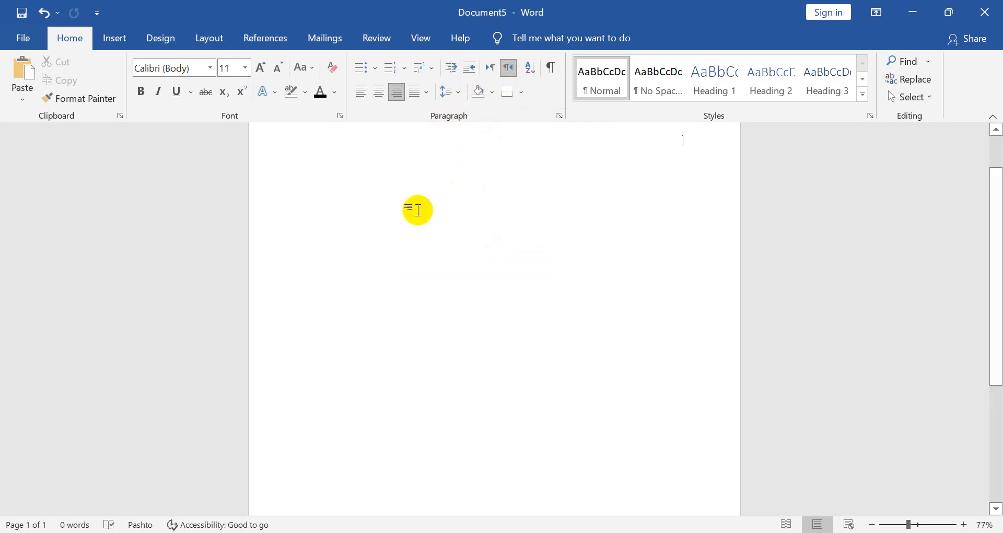
pyautogui.hotkey('ctrl', 'z')
pyautogui.hotkey('ctrl', 'z')
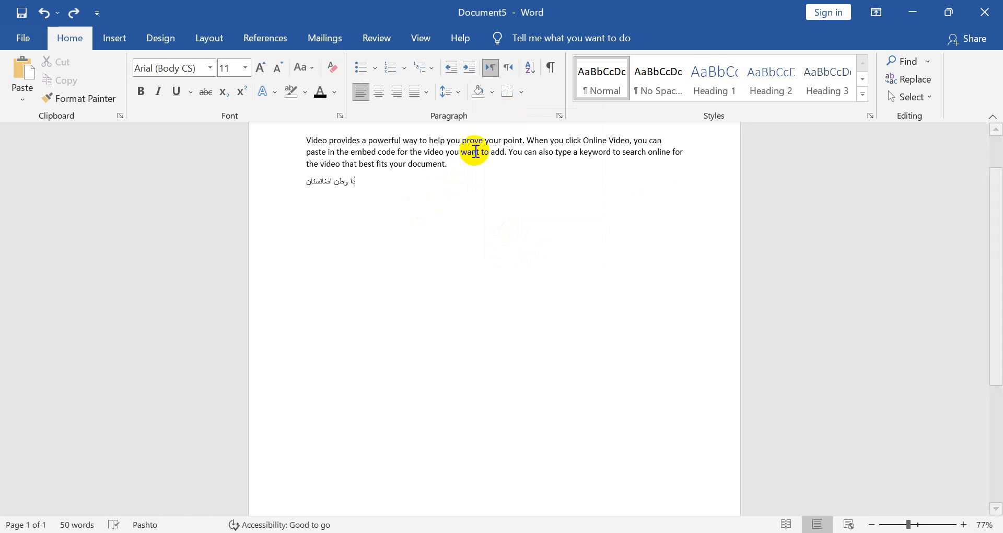
# Set the sample paragraph's line spacing to 3.0 and shade its text from "a powerful" to the end light orange
pyautogui.keyDown('shift'); pyautogui.click(358, 124); pyautogui.keyUp('shift')
pyautogui.click(456, 94)
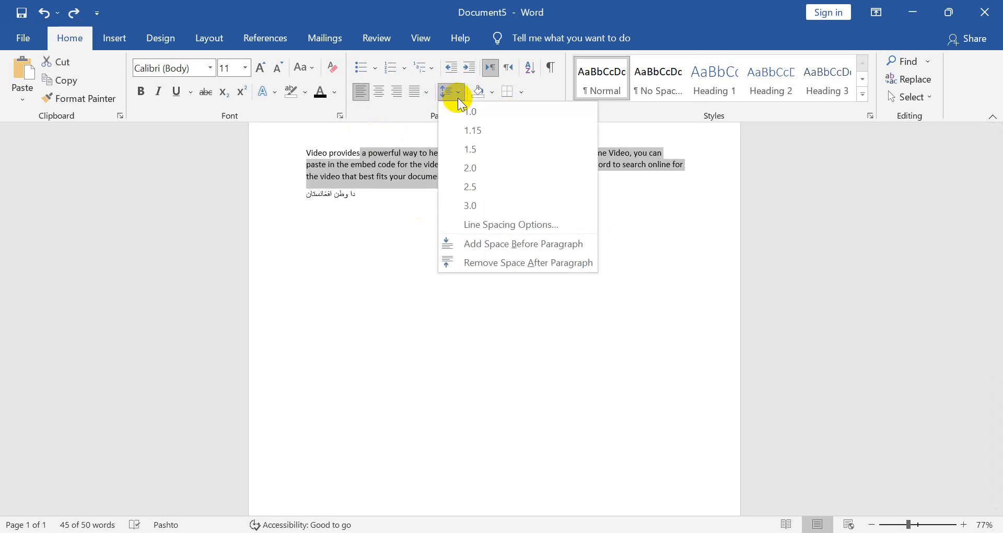
pyautogui.click(471, 203)
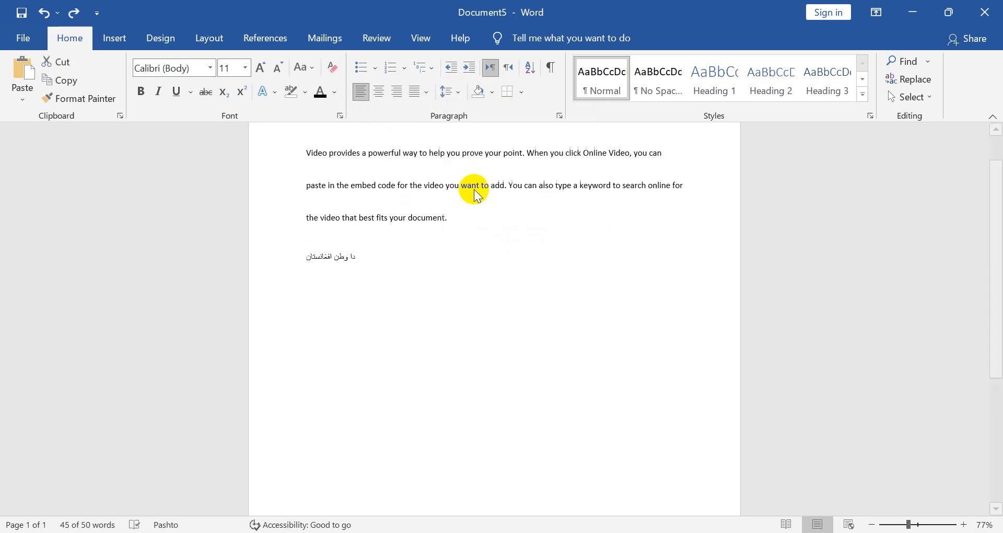
pyautogui.click(492, 92)
pyautogui.click(549, 149)
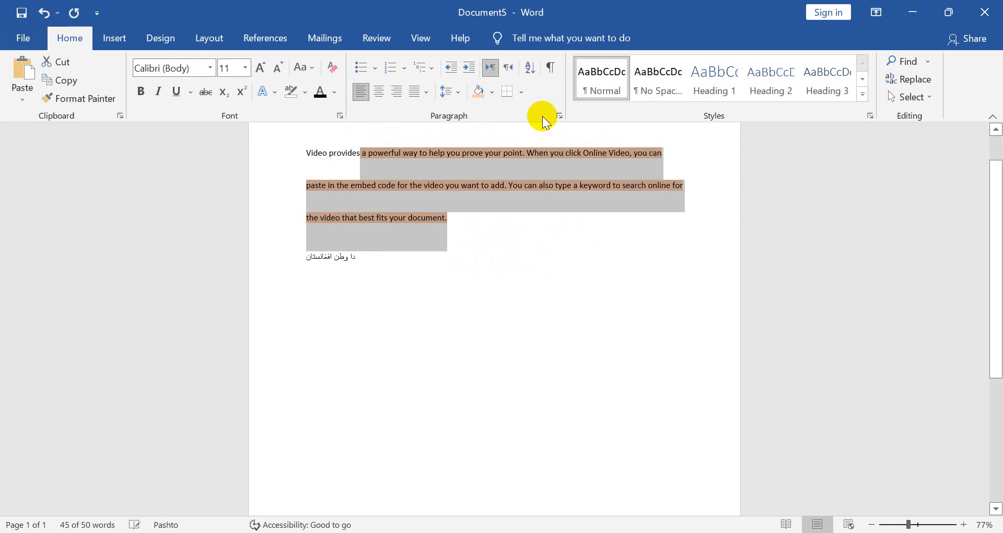
# View the border options and align the sample paragraph right, centre and back to left
pyautogui.click(517, 90)
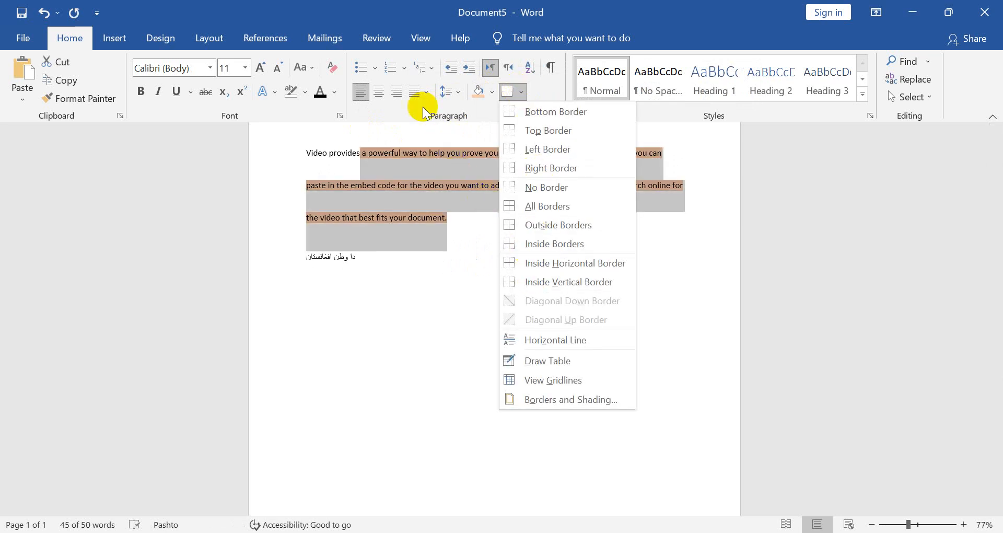
pyautogui.click(427, 92)
pyautogui.click(396, 92)
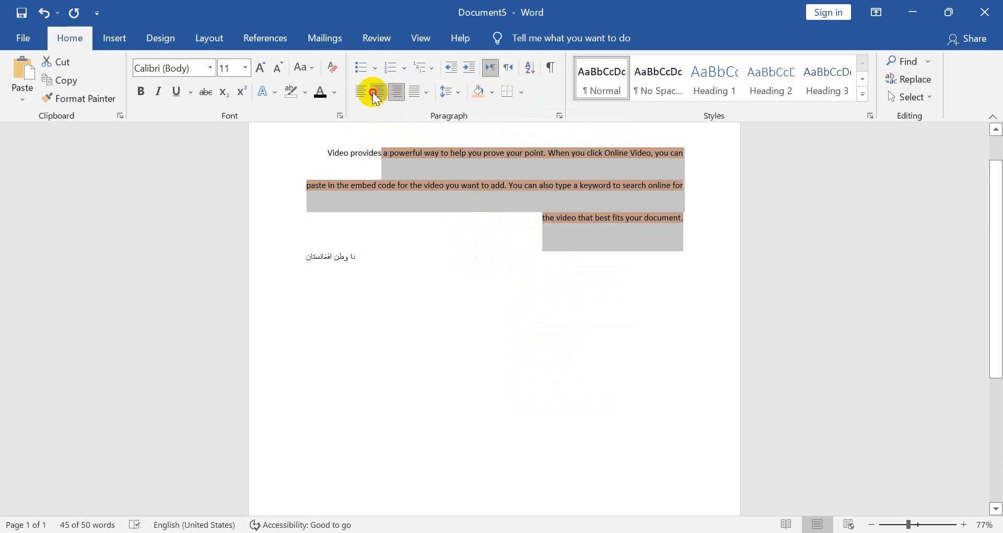
pyautogui.click(375, 94)
pyautogui.click(361, 92)
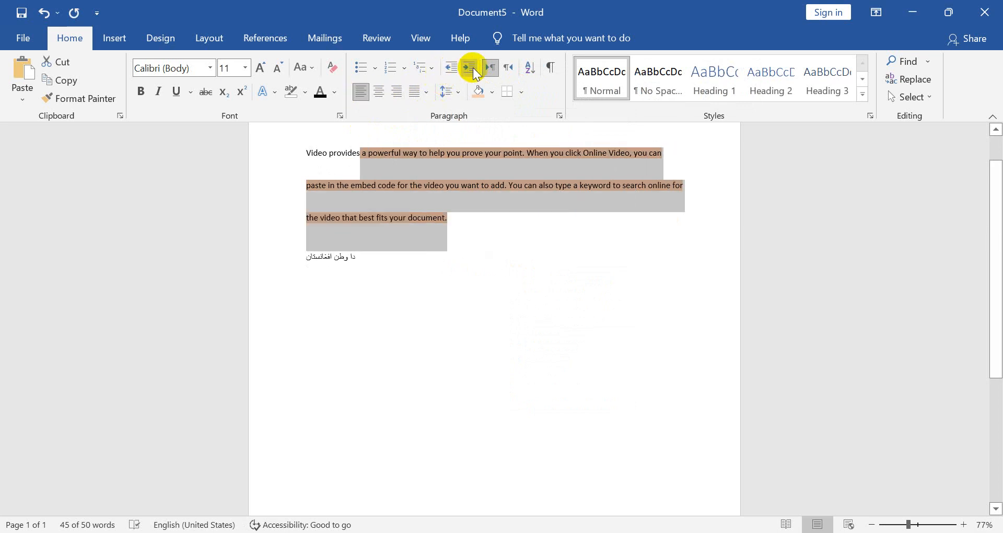
pyautogui.click(531, 230)
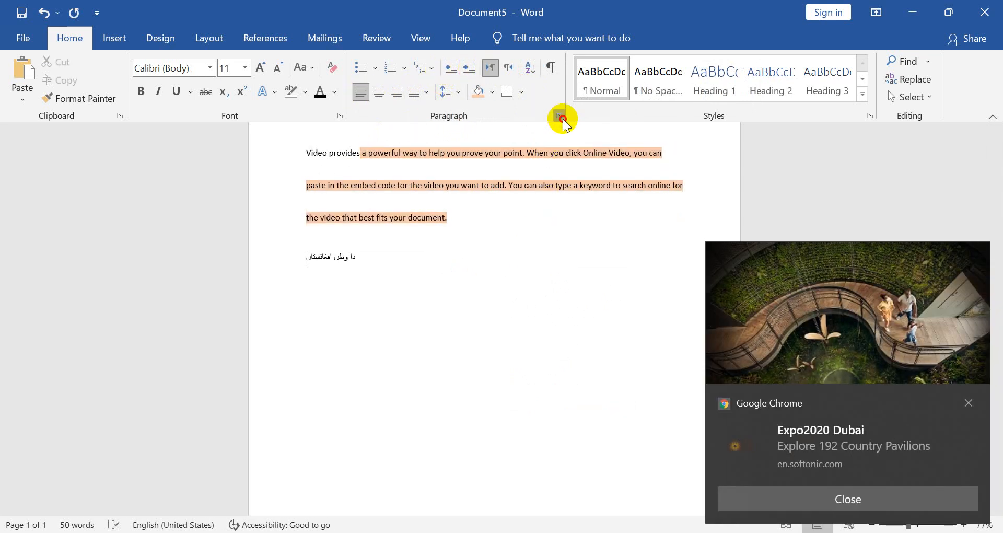
# Review the Paragraph settings for indents and spacing, and look through the full style gallery
pyautogui.click(560, 116)
pyautogui.click(839, 497)
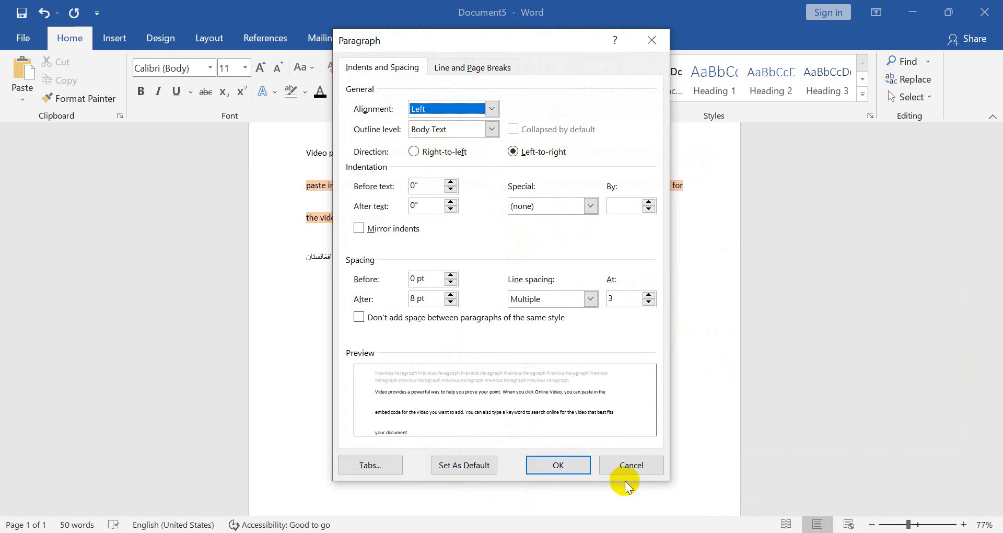
pyautogui.click(629, 462)
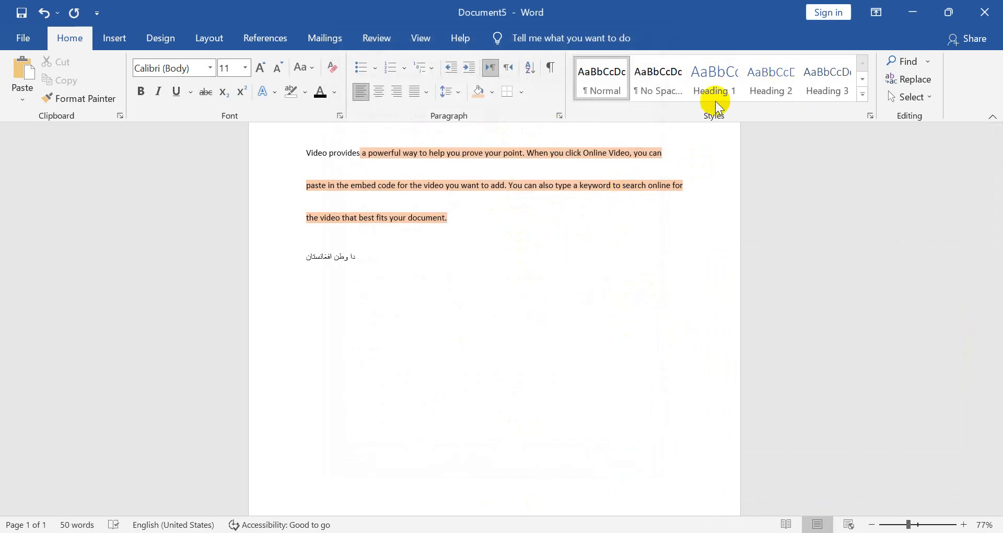
pyautogui.click(862, 94)
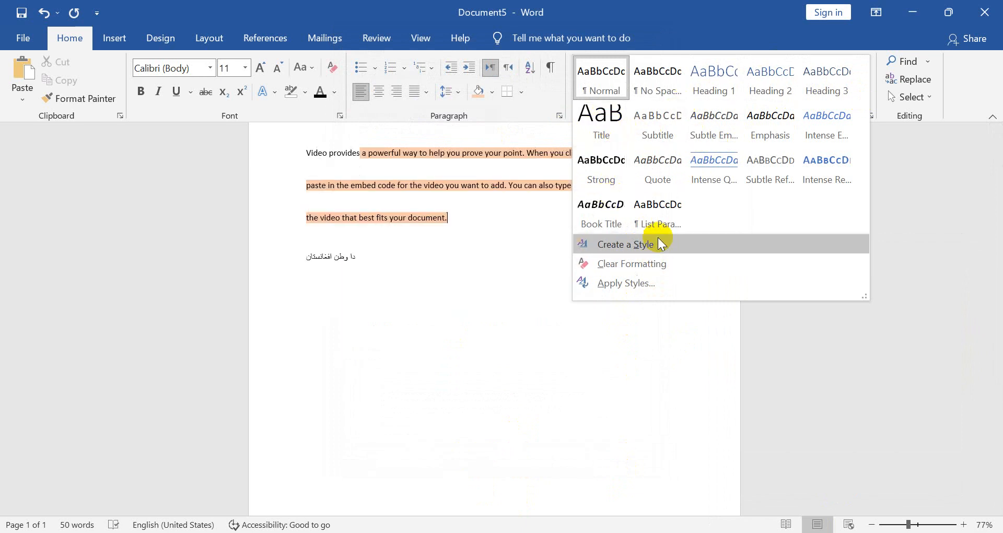
pyautogui.press('Escape')
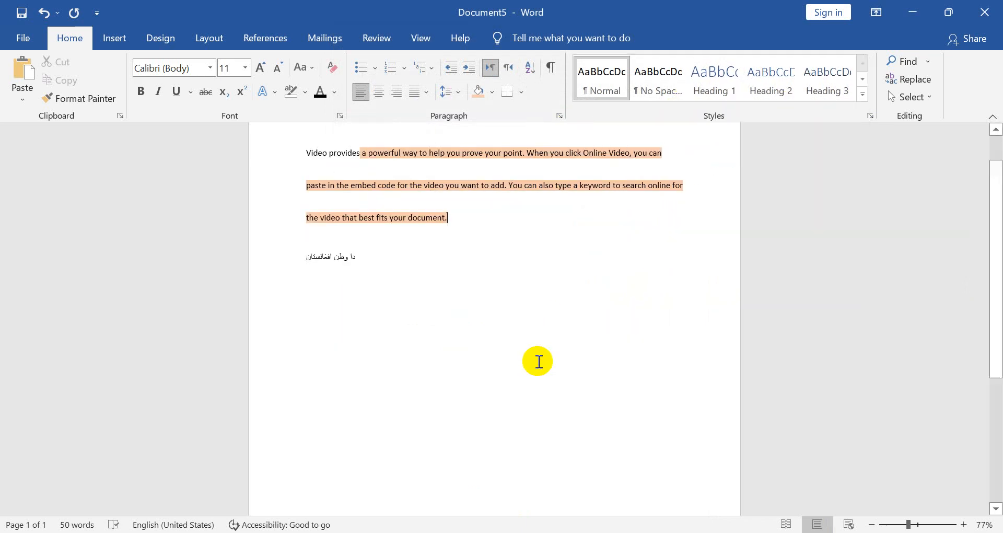
# Search the document for "vido", select all the document text and close the search
pyautogui.click(926, 62)
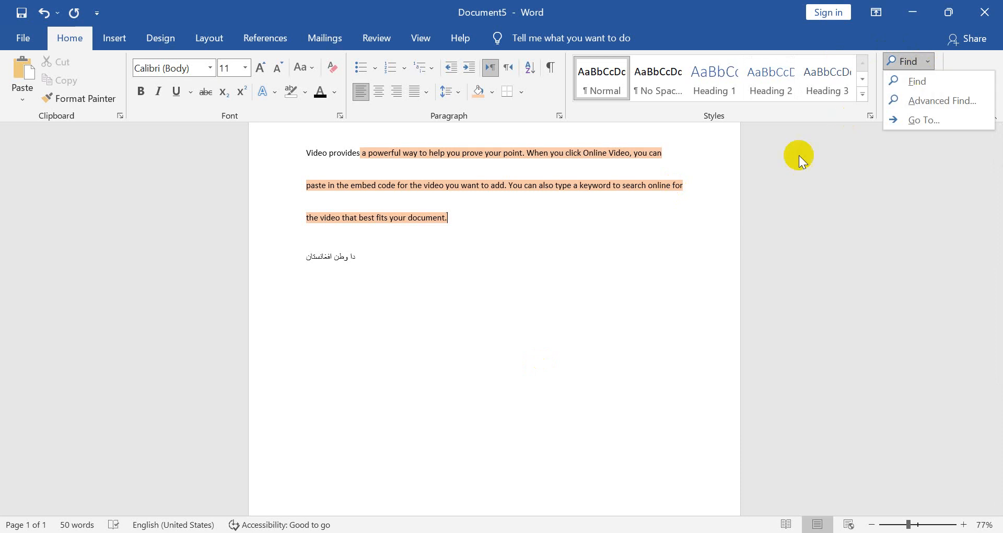
pyautogui.click(909, 82)
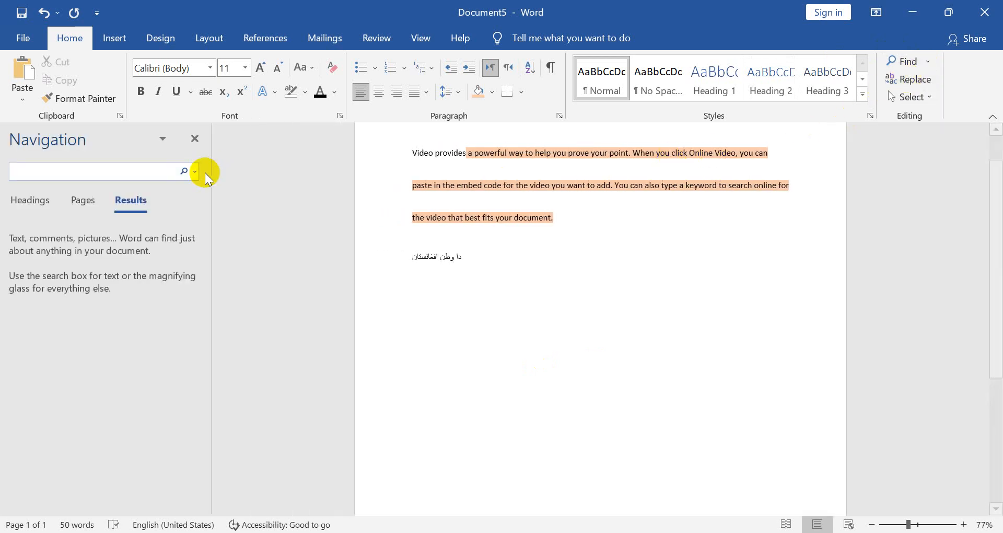
pyautogui.write('د')
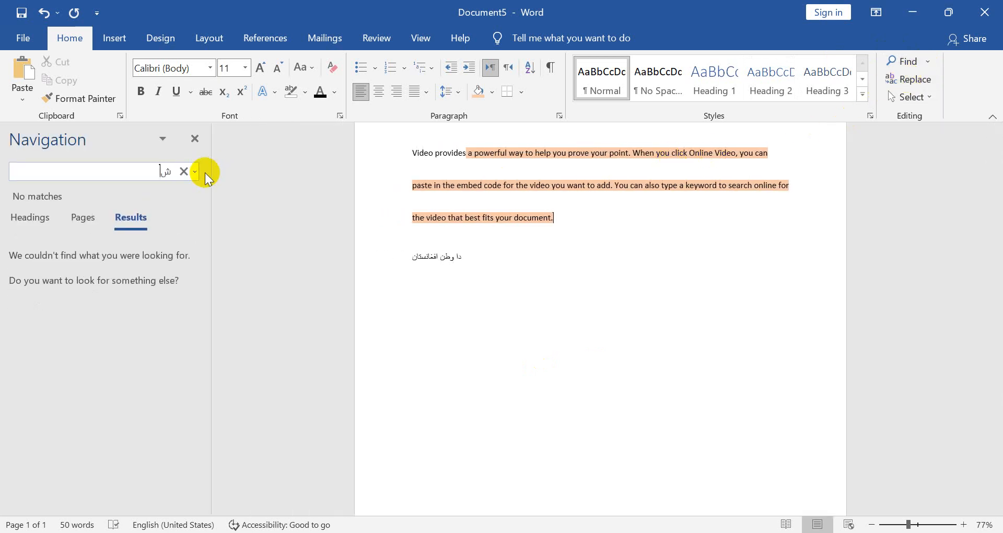
pyautogui.press('BackSpace')
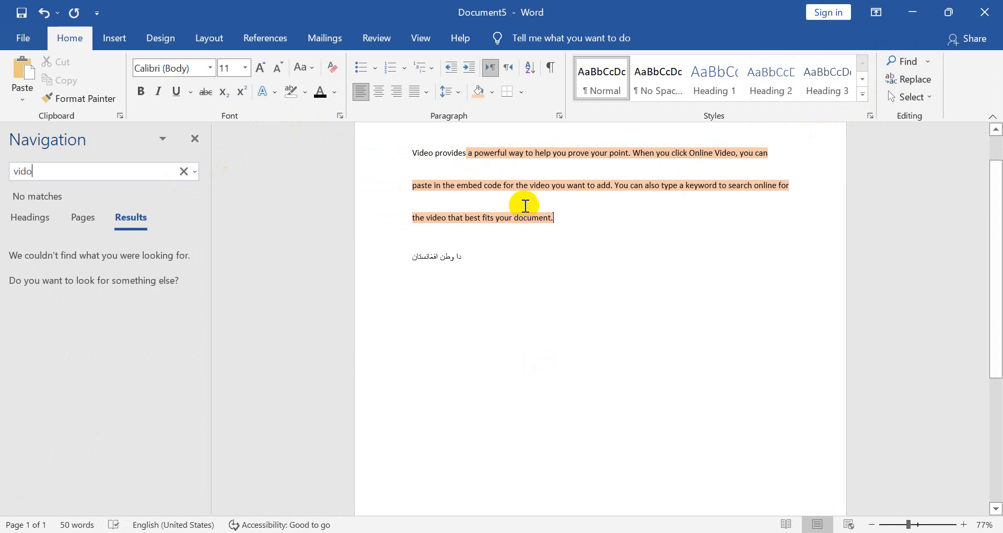
pyautogui.click(513, 218)
pyautogui.hotkey('ctrl', 'a')
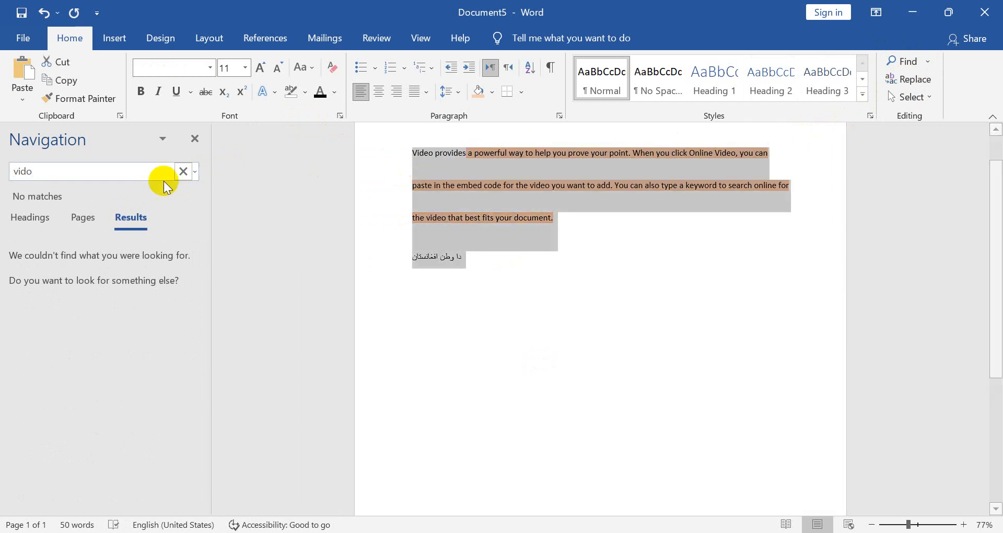
pyautogui.click(199, 138)
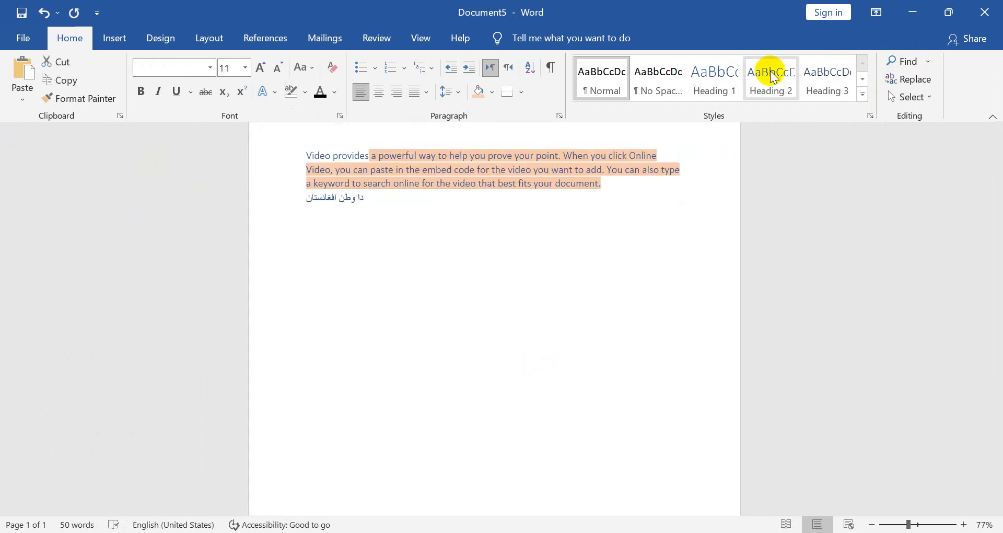
# Review the expanded search options of Advanced Find and close them without searching
pyautogui.click(926, 62)
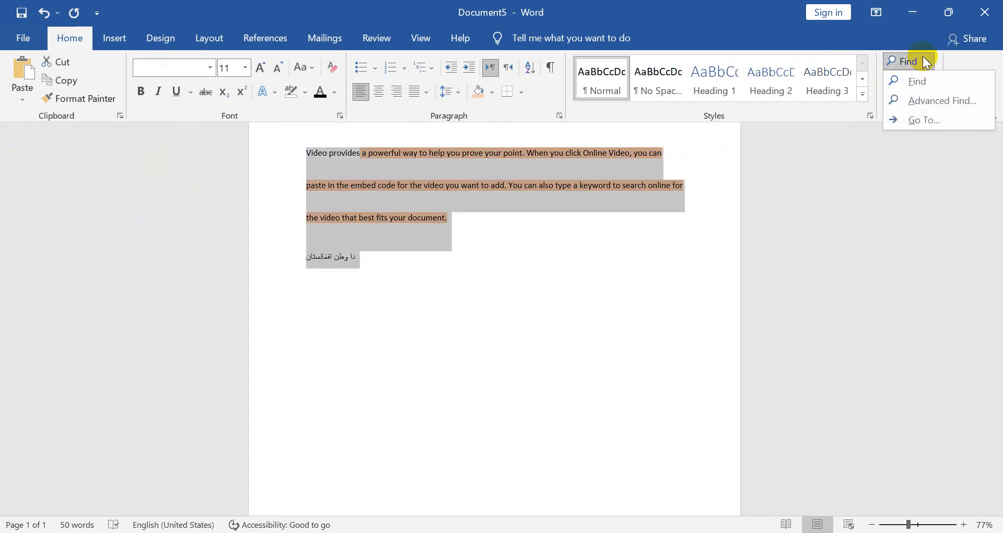
pyautogui.click(941, 101)
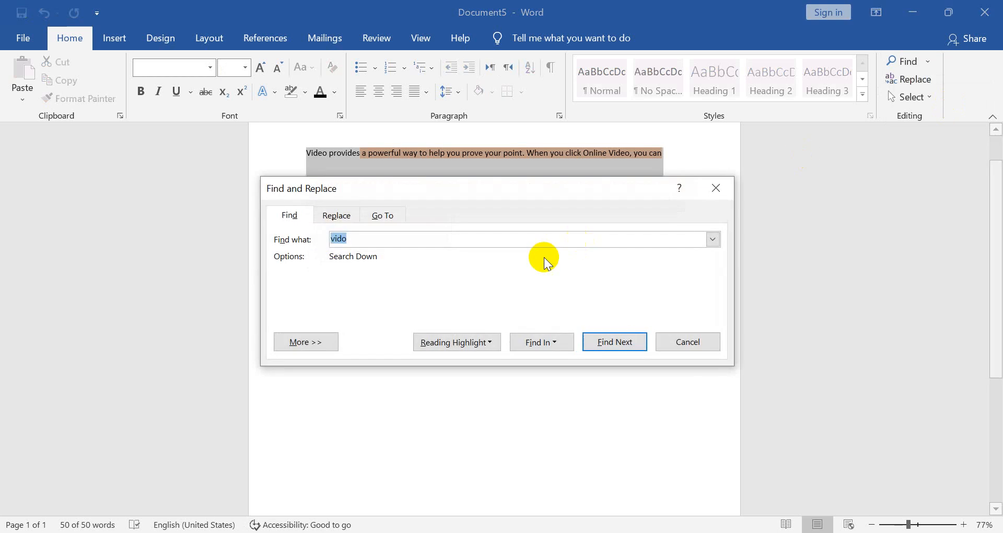
pyautogui.click(322, 341)
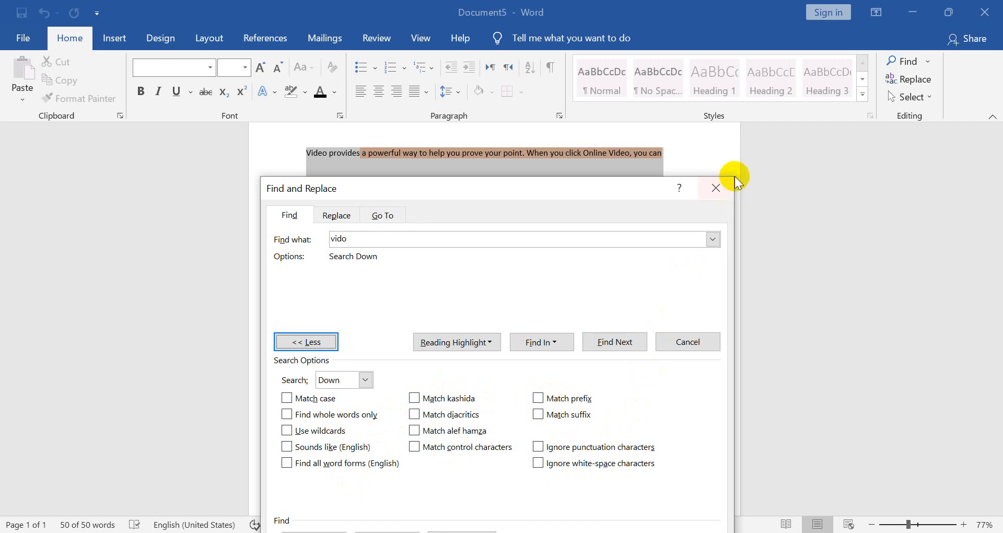
pyautogui.click(715, 189)
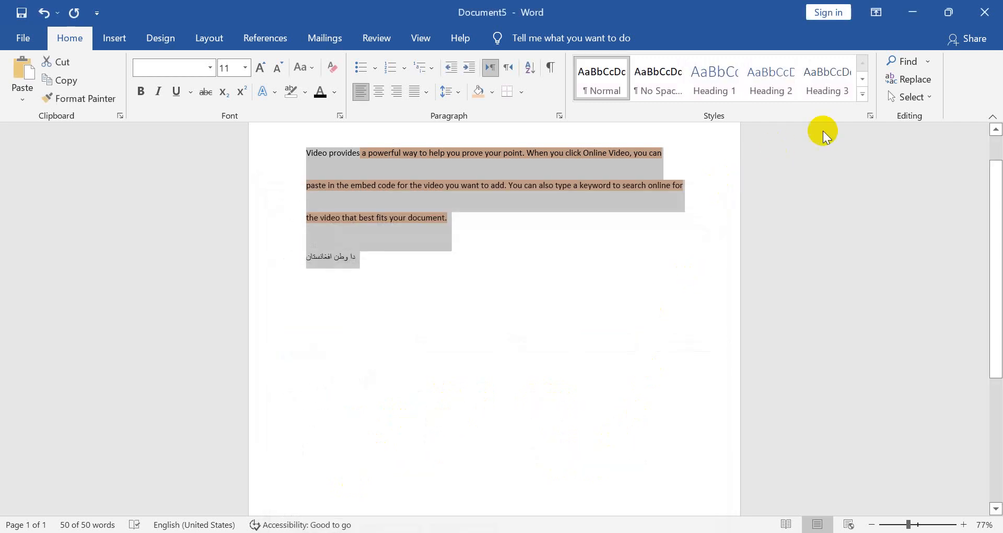
# Replace every "video" in the document with "audeo", continuing the search from the beginning
pyautogui.click(900, 80)
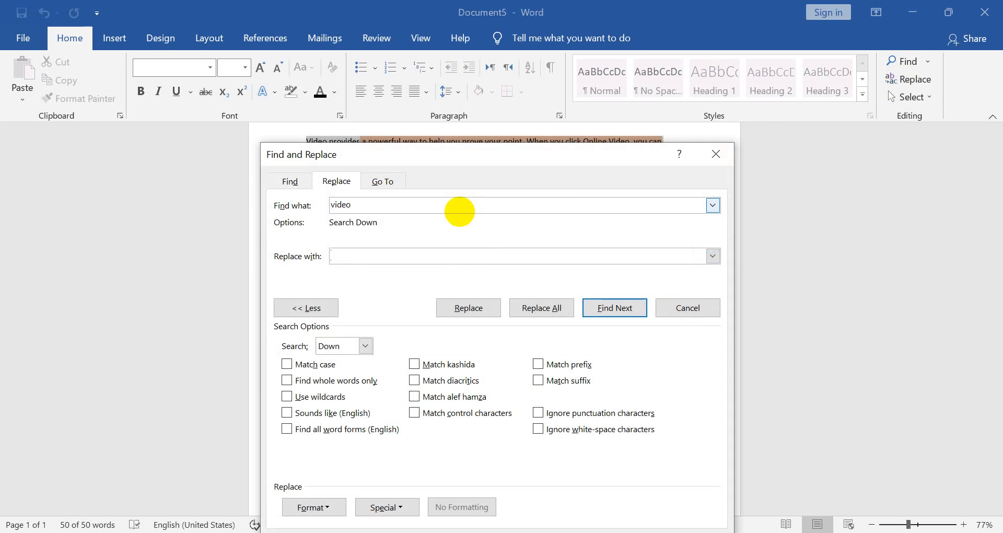
pyautogui.press('Return')
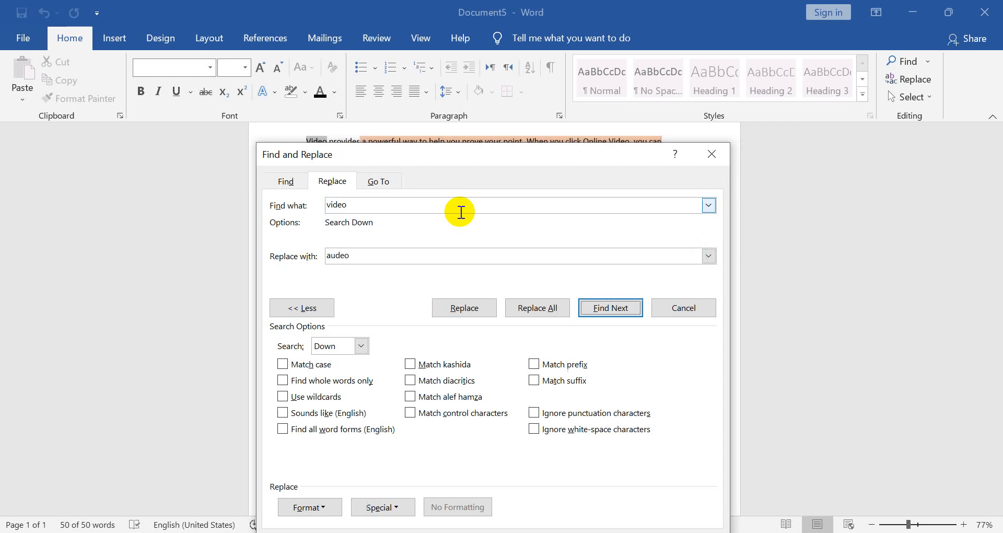
pyautogui.click(533, 304)
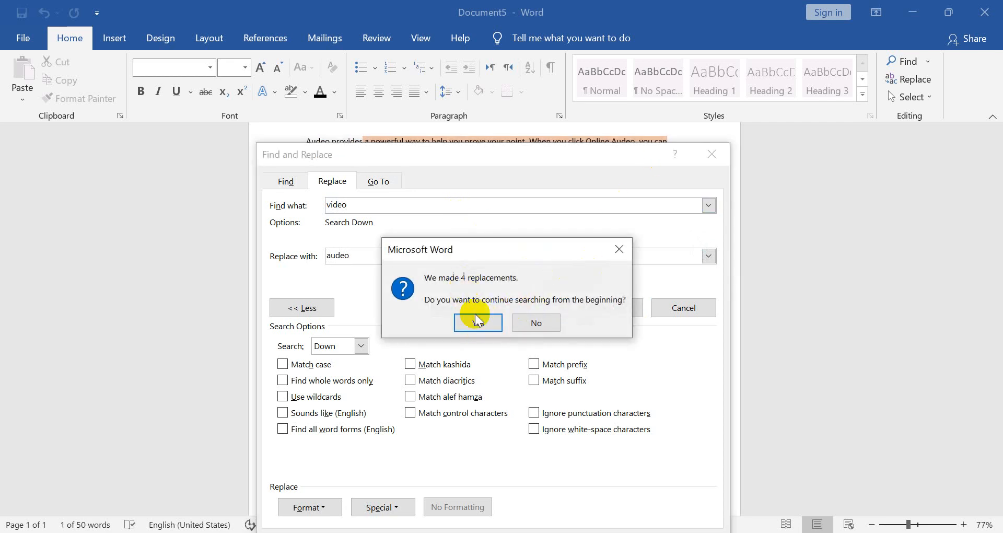
pyautogui.click(478, 322)
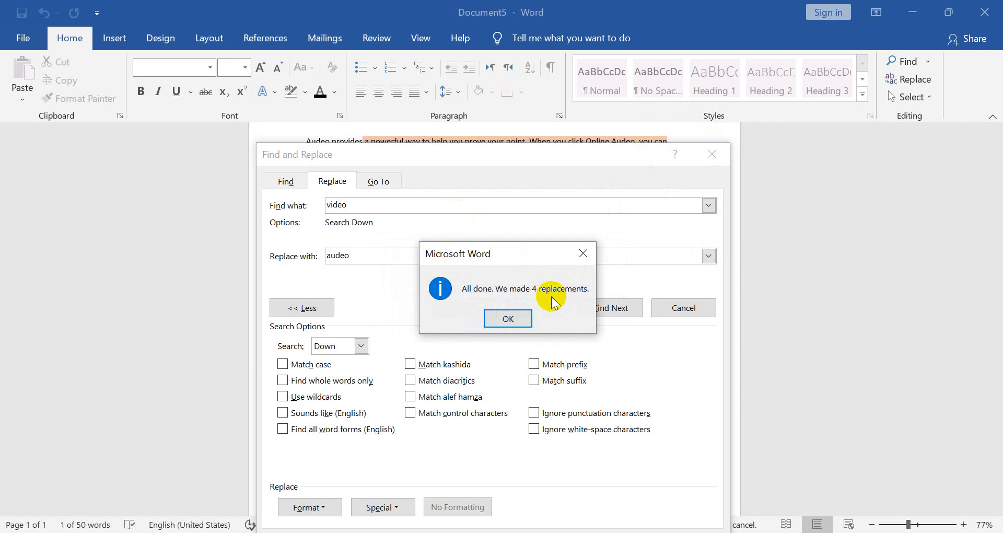
pyautogui.click(507, 318)
pyautogui.click(711, 153)
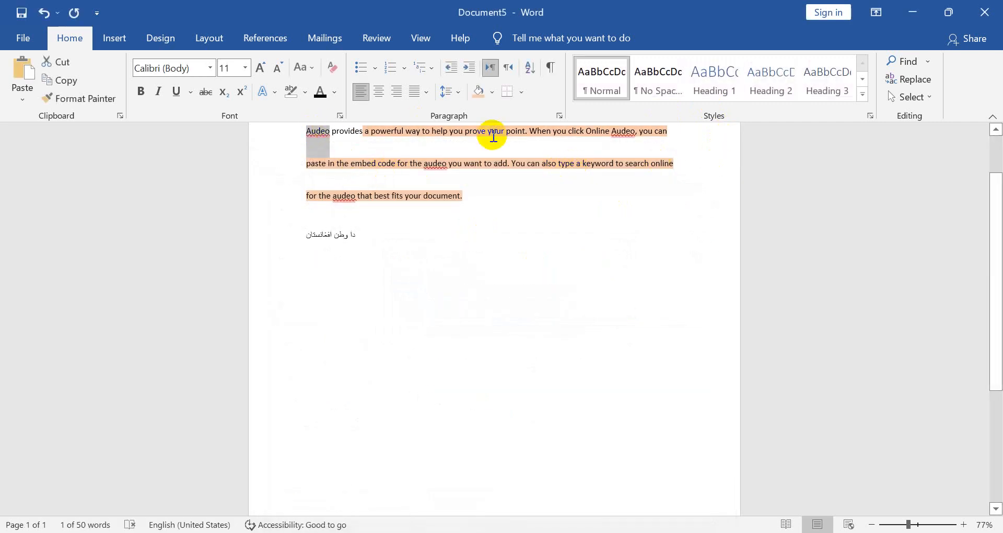
# Select all the document text and view the other selection options
pyautogui.click(929, 100)
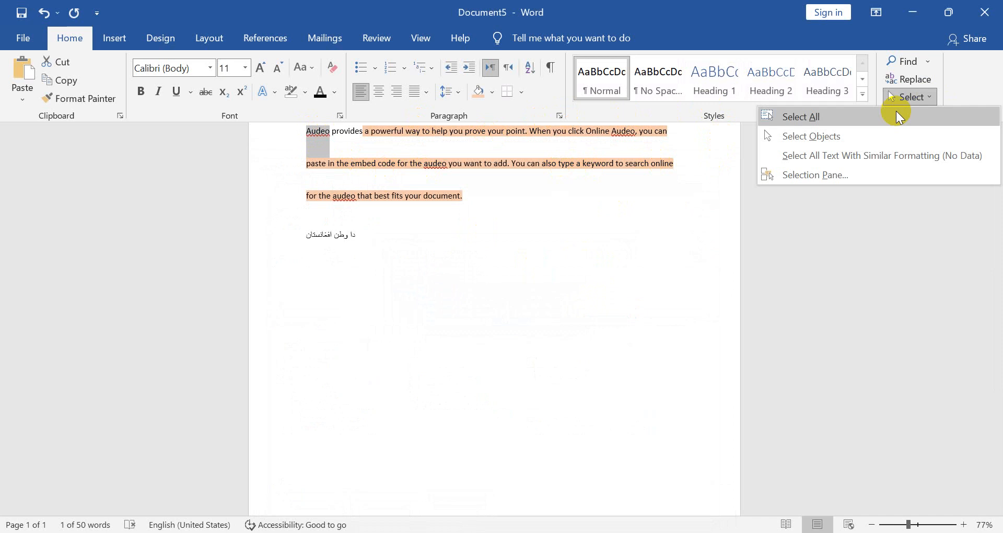
pyautogui.click(835, 114)
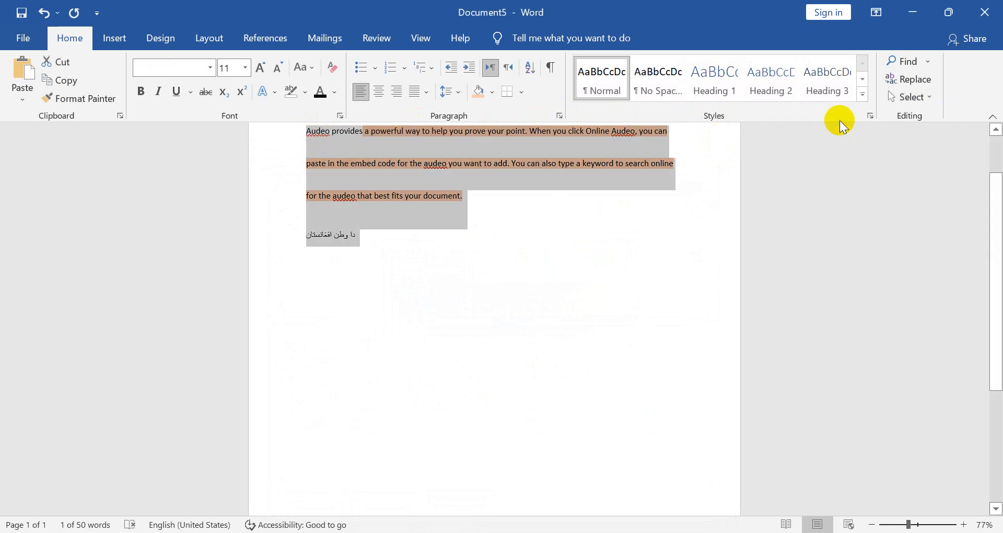
pyautogui.click(907, 96)
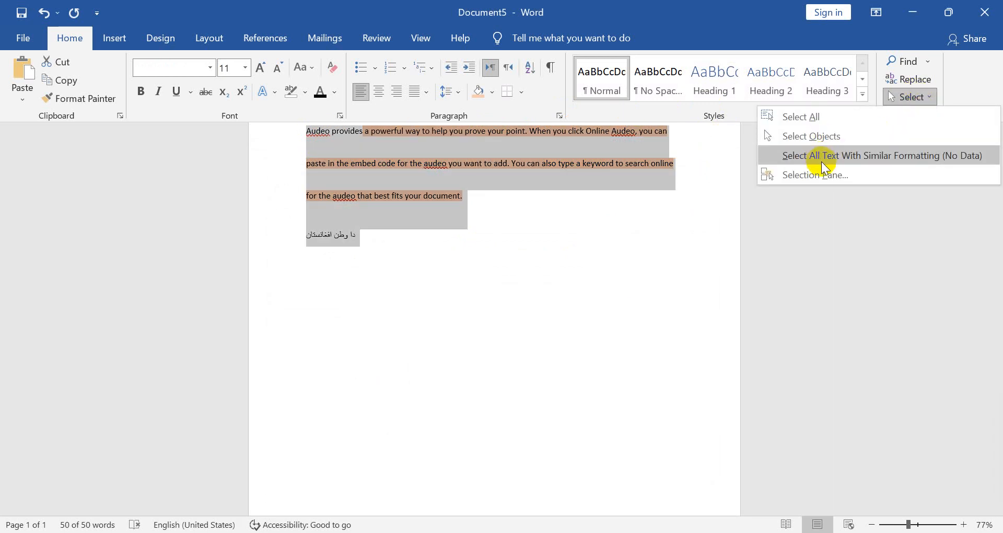
pyautogui.click(554, 271)
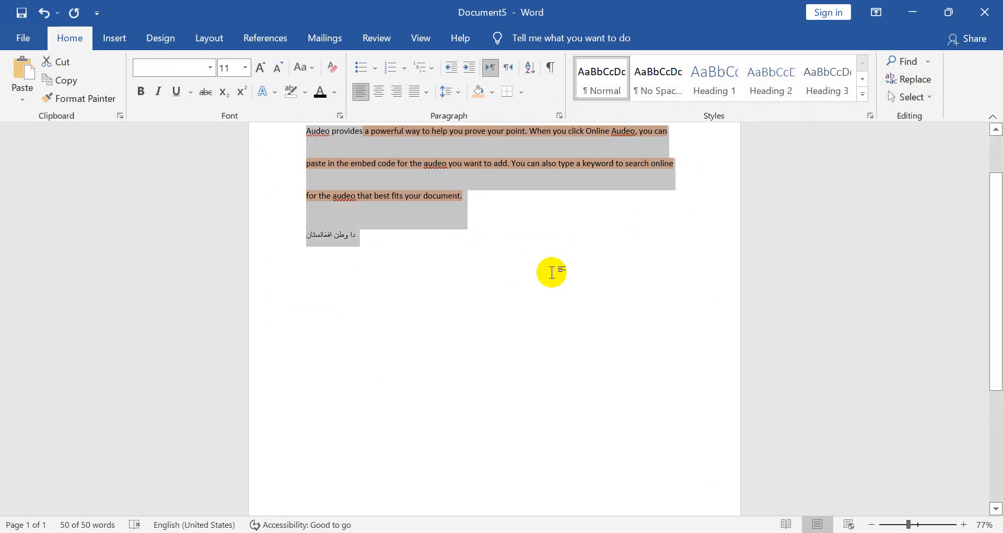
# Draw a small teardrop shape just beside the Pashto line
pyautogui.click(115, 38)
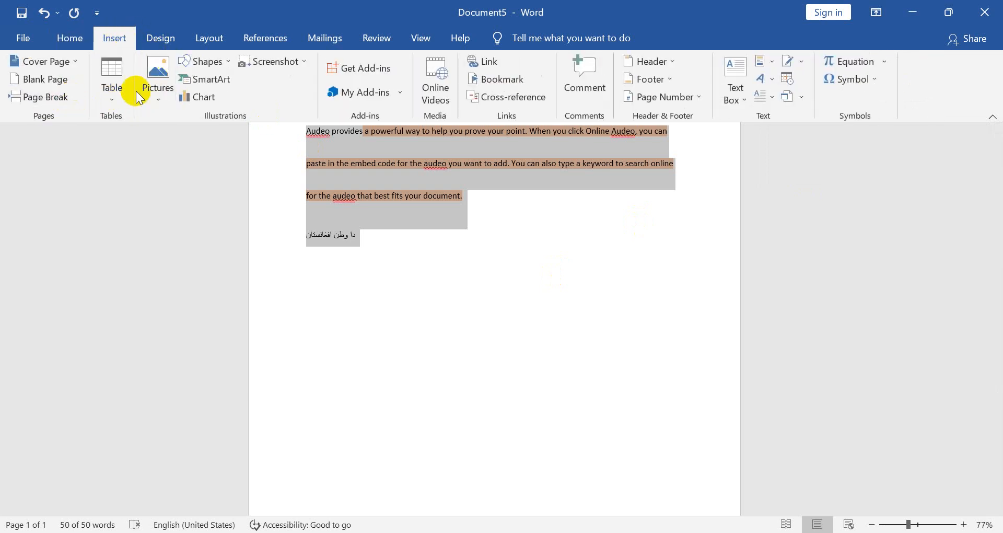
pyautogui.click(203, 61)
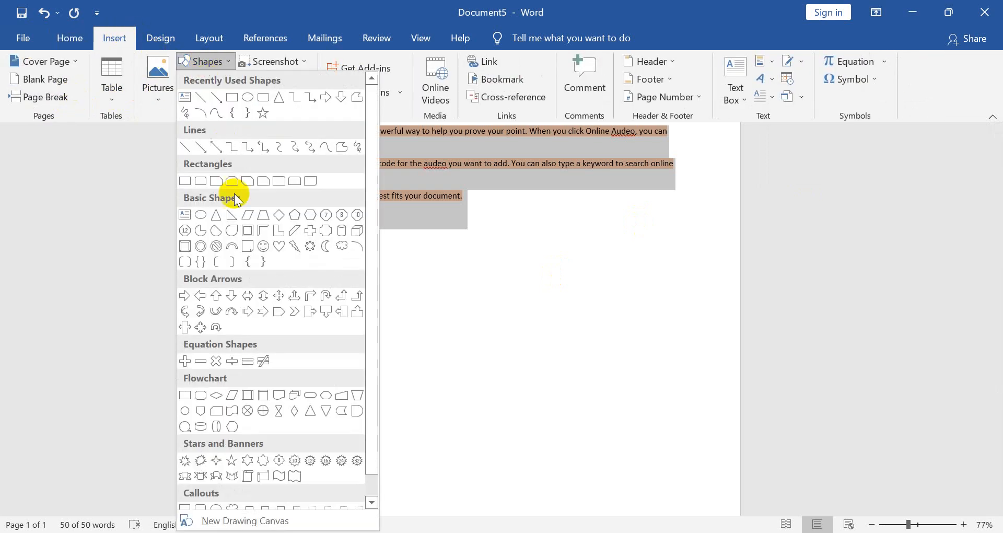
pyautogui.click(236, 228)
pyautogui.moveTo(379, 228); pyautogui.dragTo(432, 287)
pyautogui.click(491, 342)
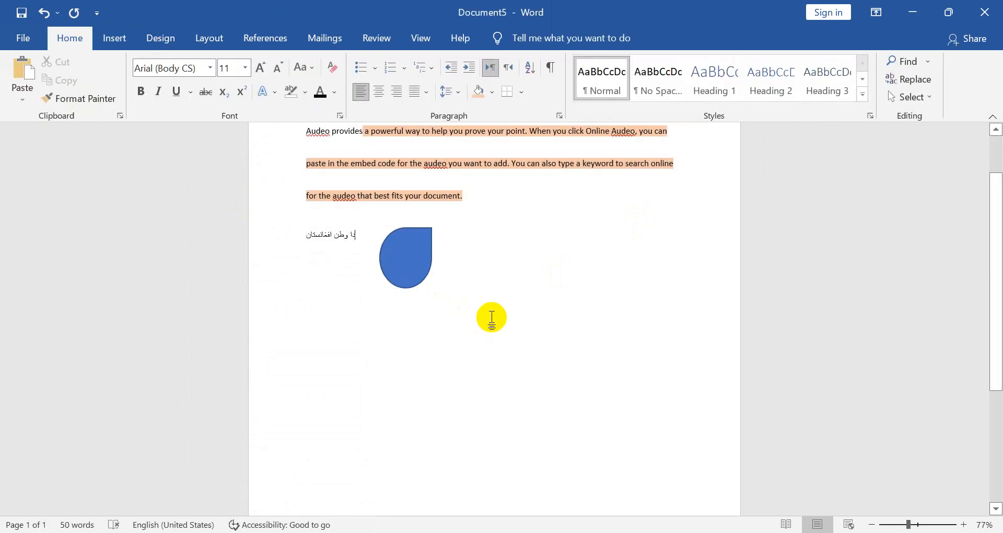
# Copy the teardrop shape and paste two overlapping copies of it
pyautogui.click(405, 276)
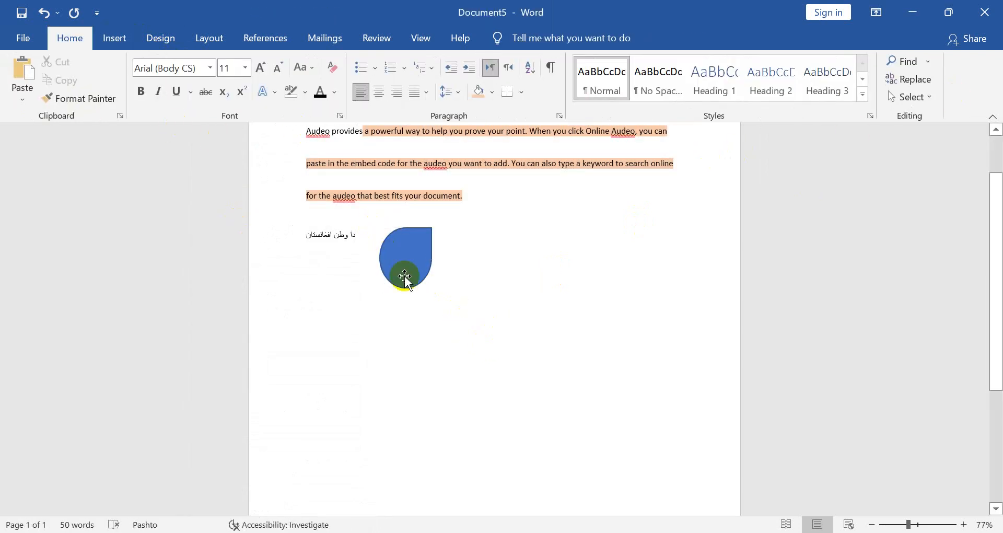
pyautogui.hotkey('ctrl', 'v')
pyautogui.hotkey('ctrl', 'v')
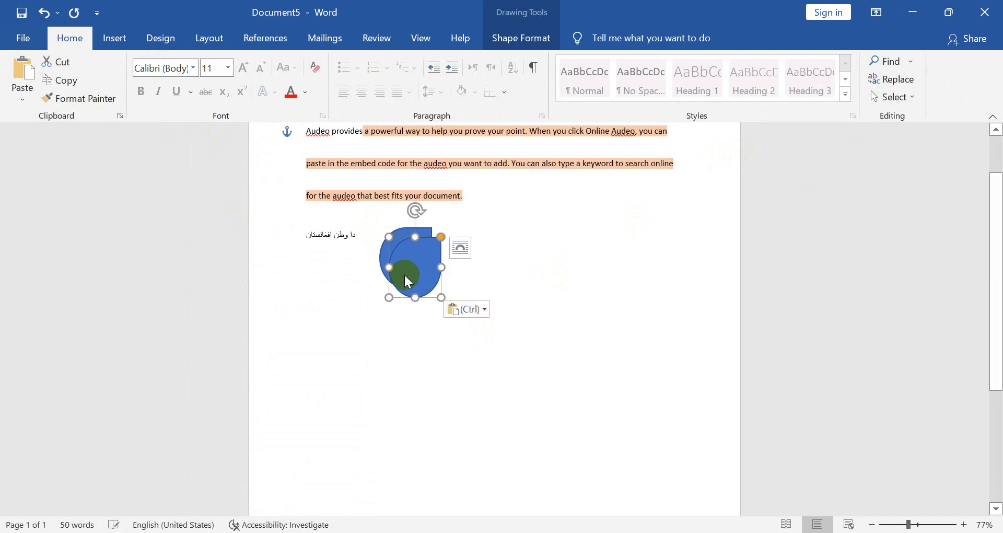
pyautogui.click(515, 276)
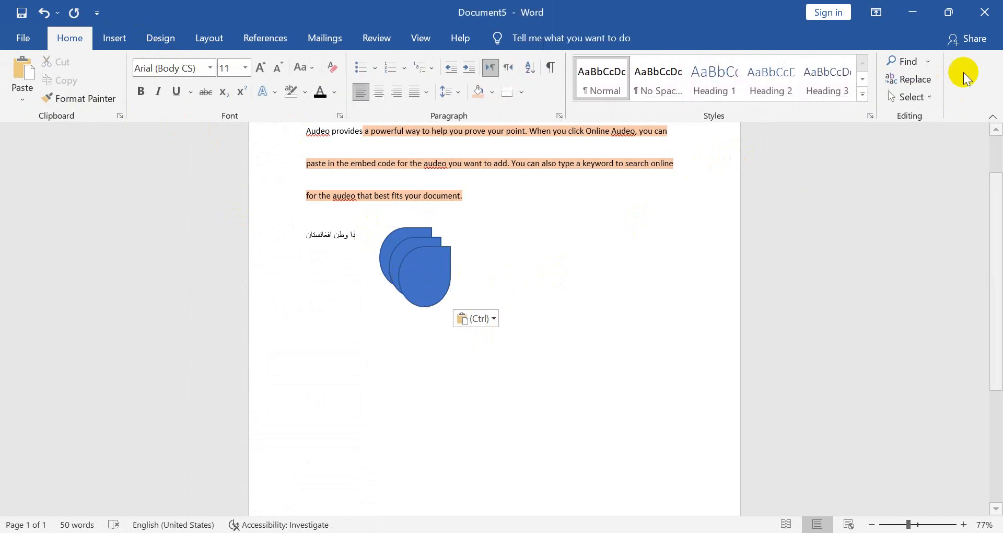
# Use Select Objects to select all three teardrop shapes together
pyautogui.click(912, 97)
pyautogui.click(835, 136)
pyautogui.moveTo(543, 207); pyautogui.dragTo(372, 325)
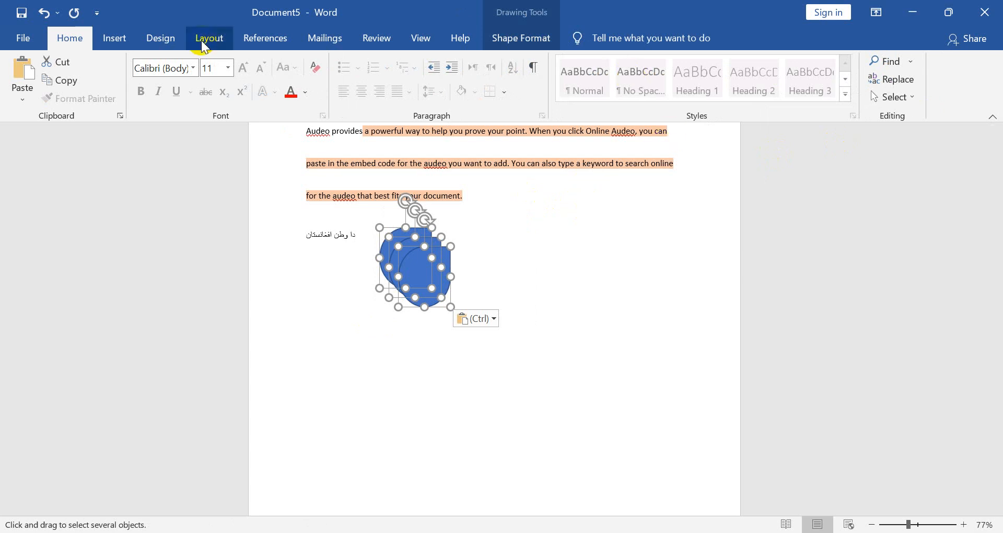
# Insert the built-in Banded cover page and look through the cover and the page after it
pyautogui.click(113, 39)
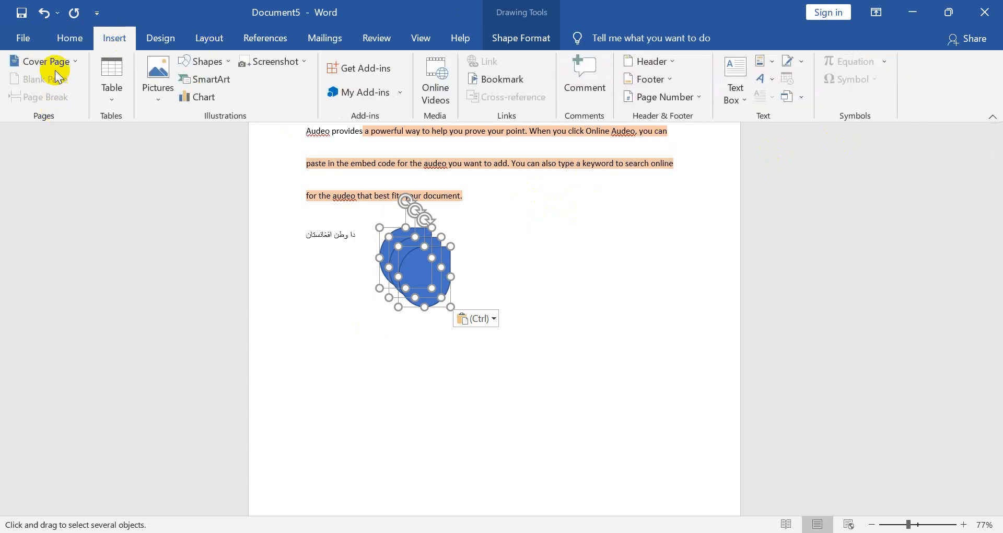
pyautogui.click(73, 61)
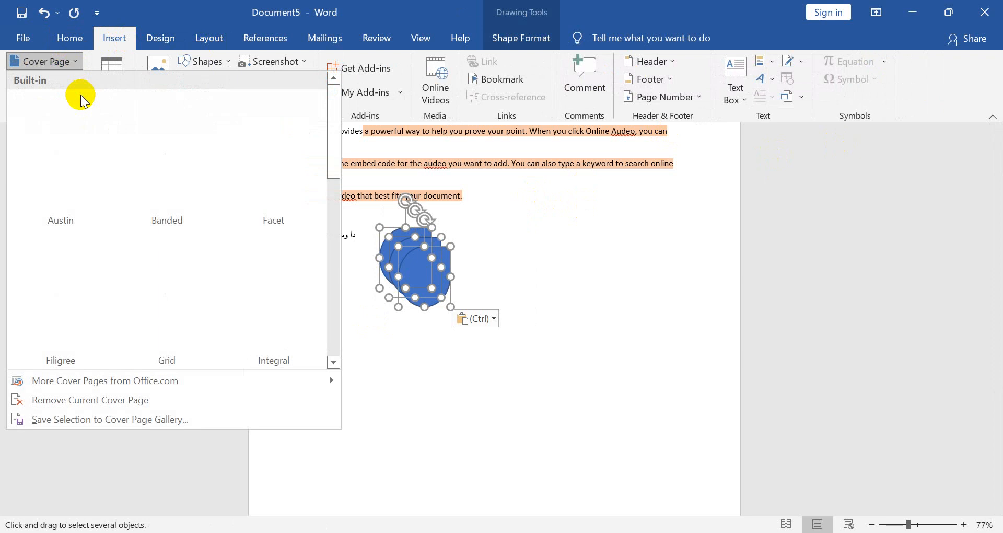
pyautogui.click(146, 169)
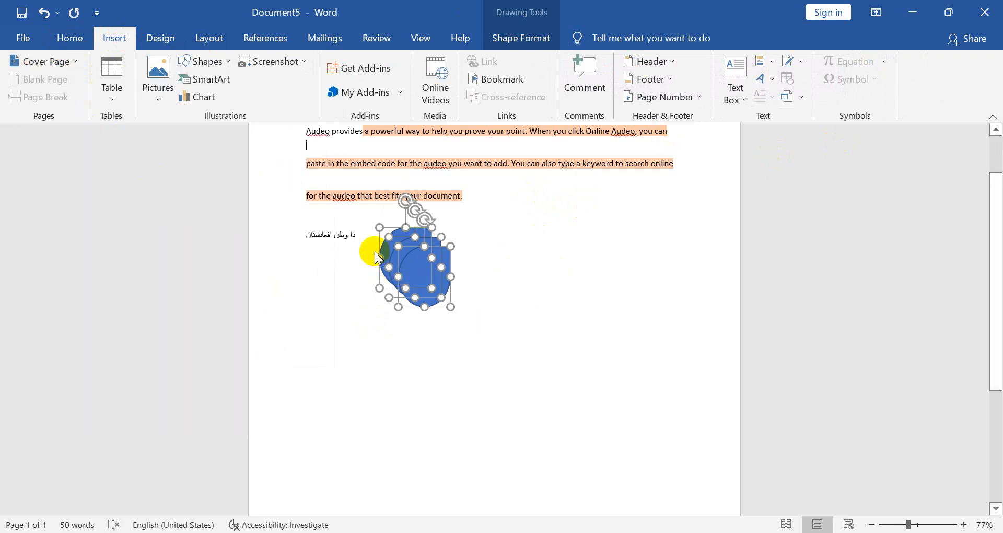
pyautogui.click(432, 312)
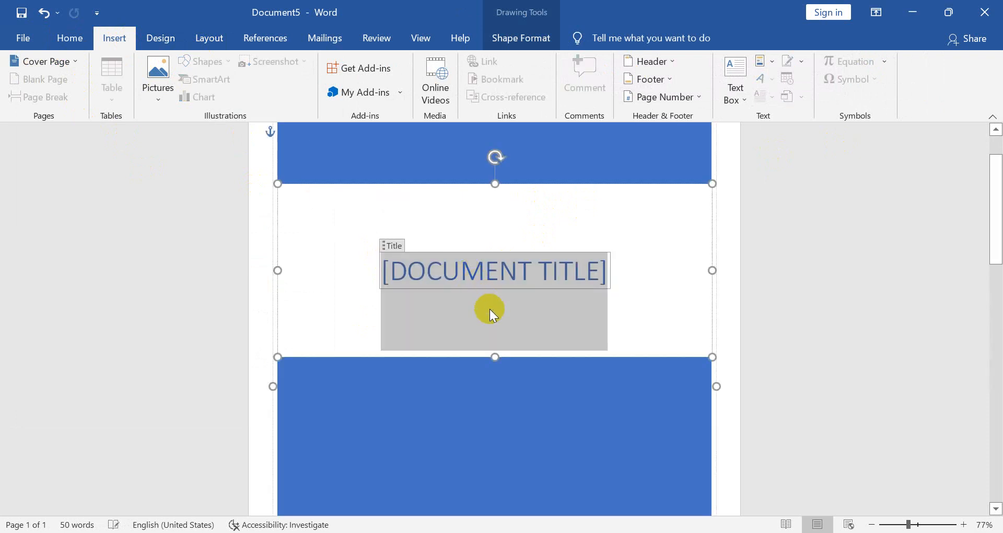
pyautogui.click(555, 409)
pyautogui.scroll(-5, 522, 386)
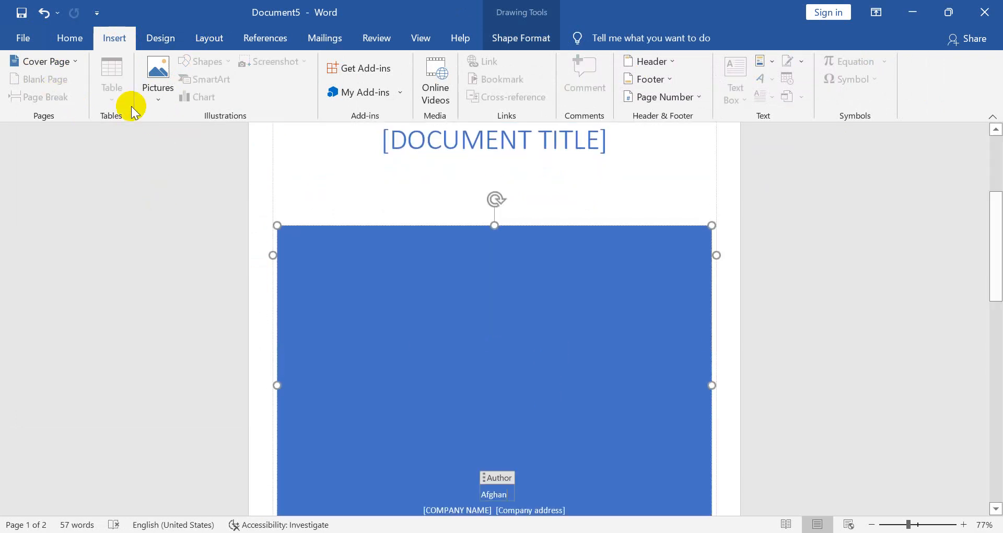
pyautogui.moveTo(991, 223); pyautogui.dragTo(979, 331)
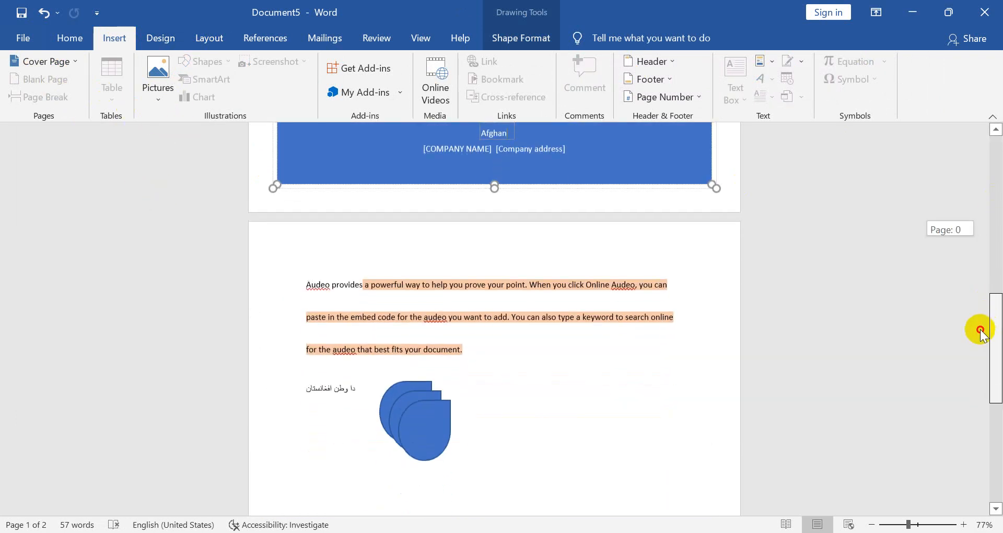
# Insert a six-column table within the first line of the Audeo paragraph, splitting the text at "a powerful wa"
pyautogui.click(416, 289)
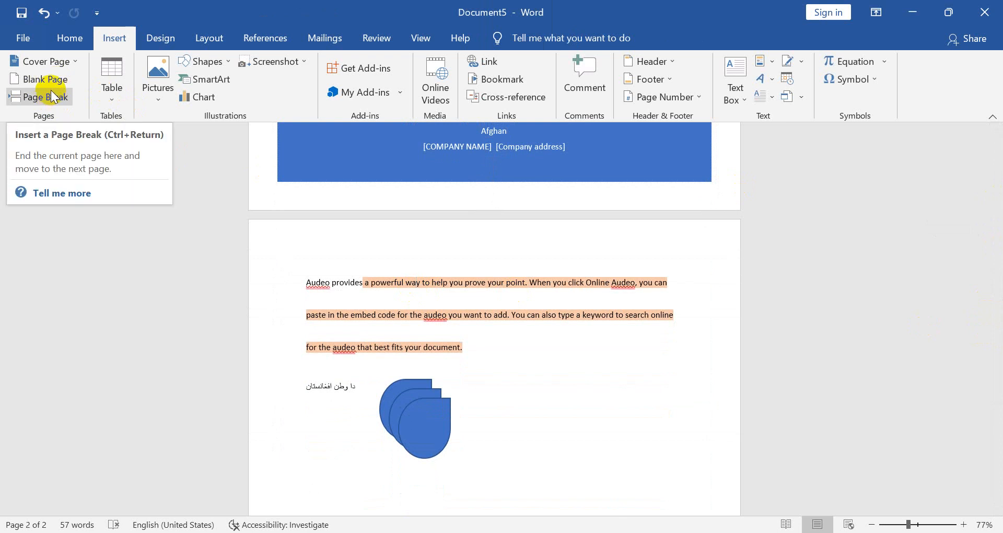
pyautogui.click(112, 86)
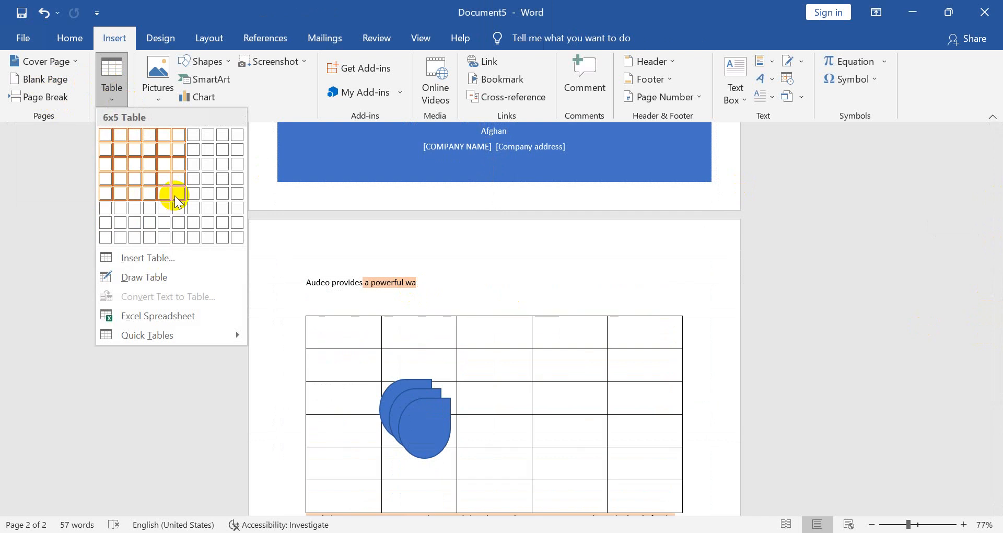
pyautogui.click(157, 258)
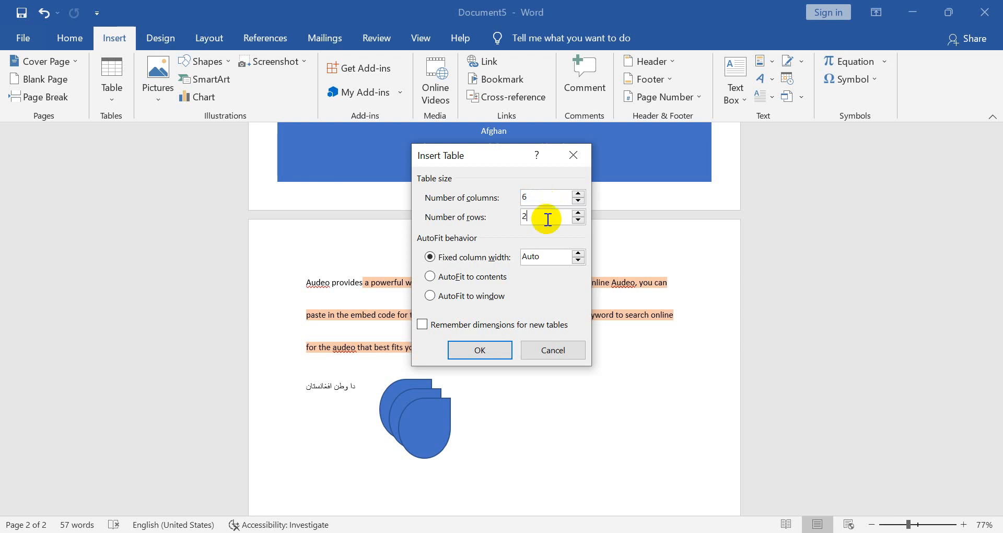
pyautogui.press('Return')
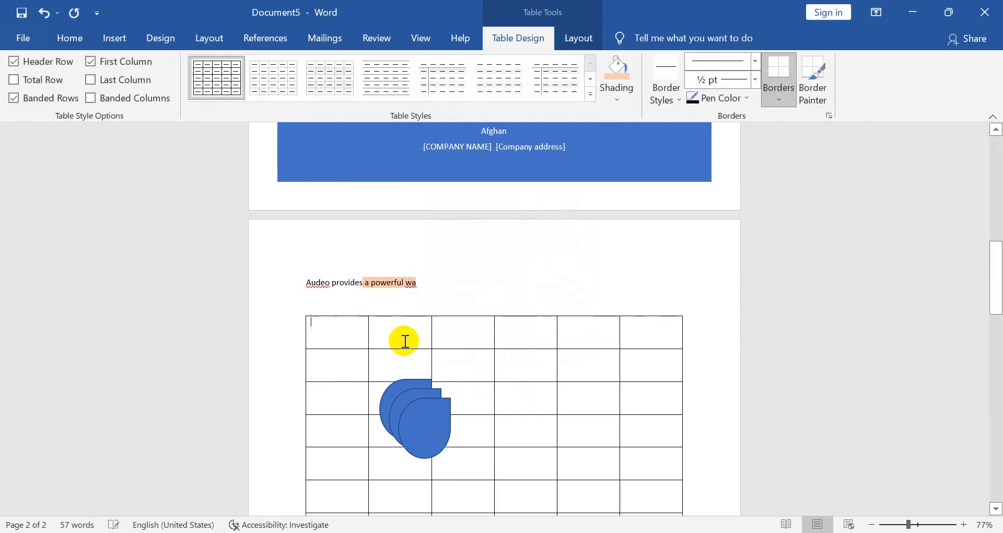
# Enter the headers Name, Job, Salary and Bonis in the table's first row, and replace the misspelled last one with the suggestion "Bones"
pyautogui.write('name')
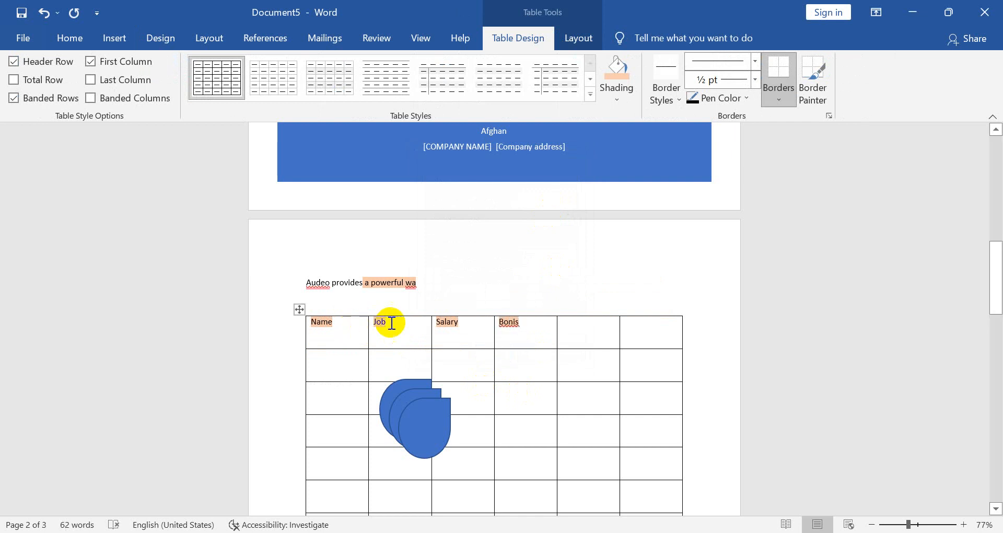
pyautogui.rightClick(513, 325)
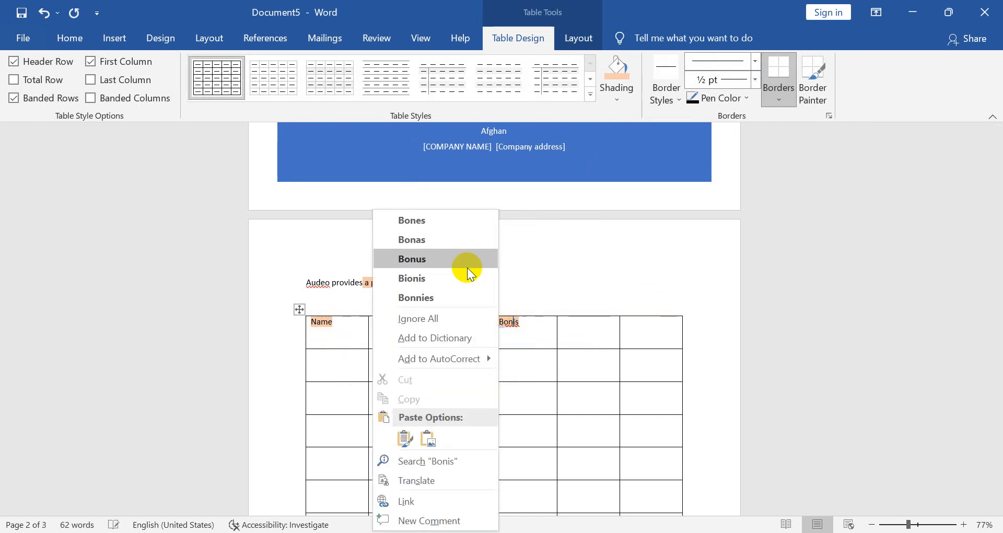
pyautogui.click(427, 220)
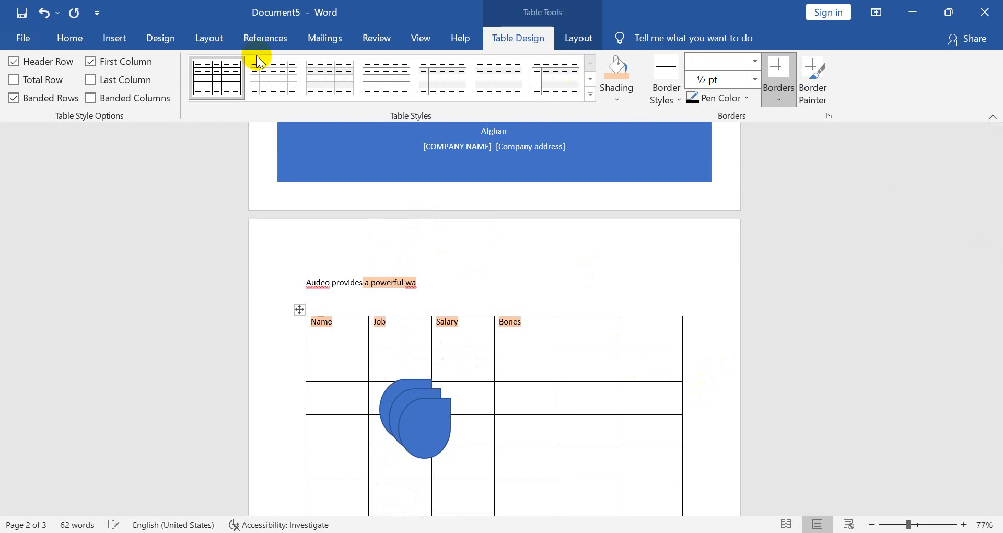
# Apply an orange banded table style with a solid header row and centre the Bones header both ways in its cell
pyautogui.click(591, 94)
pyautogui.click(329, 297)
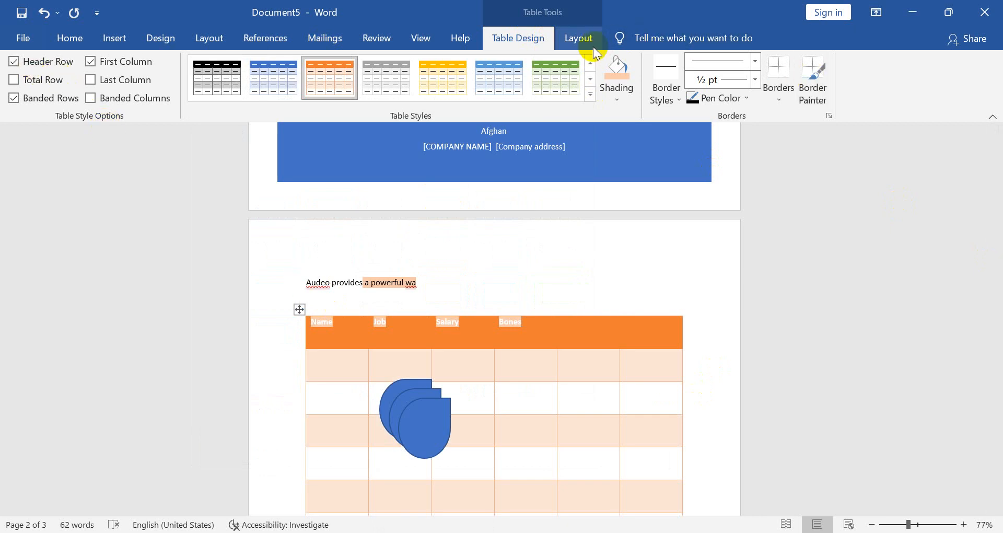
pyautogui.click(579, 38)
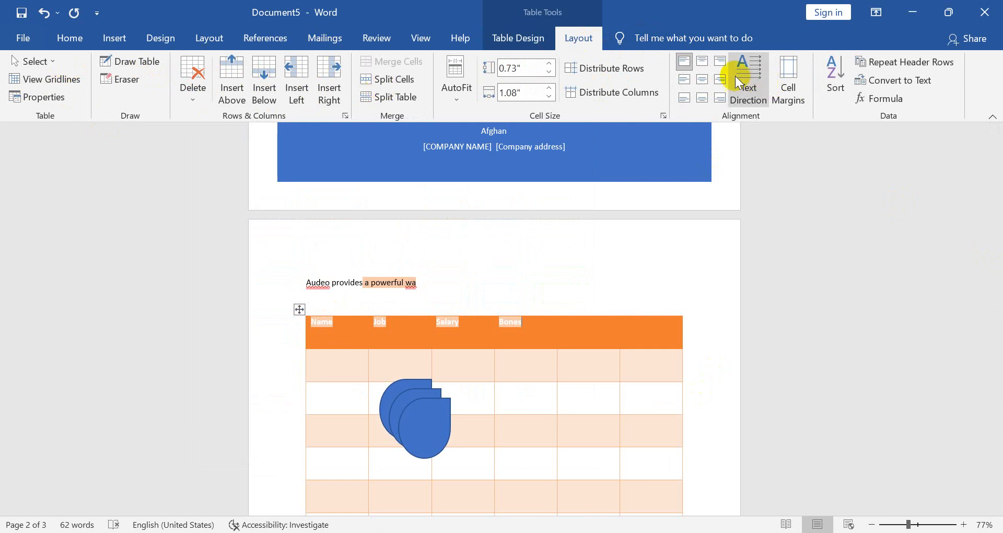
pyautogui.click(704, 79)
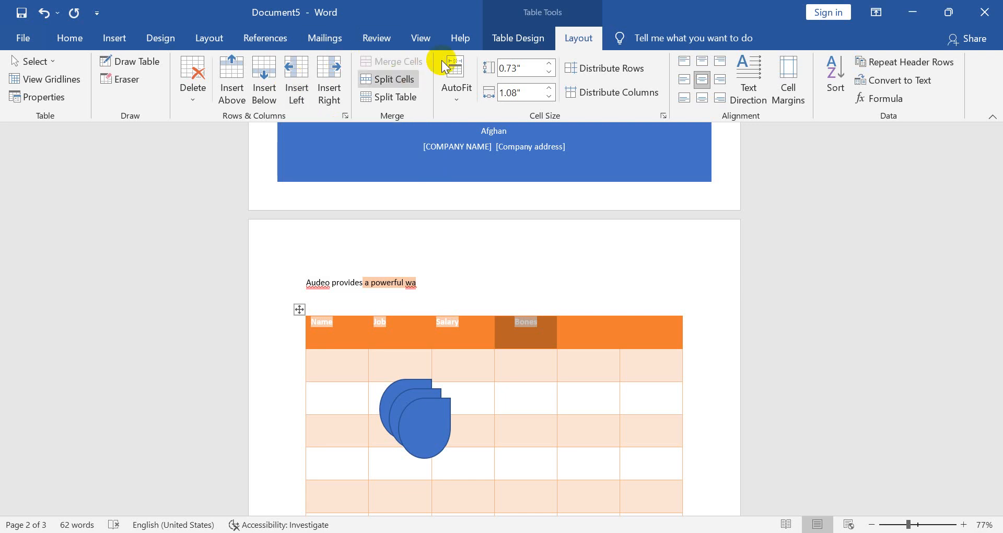
# Select the document's entire content and delete it
pyautogui.click(609, 237)
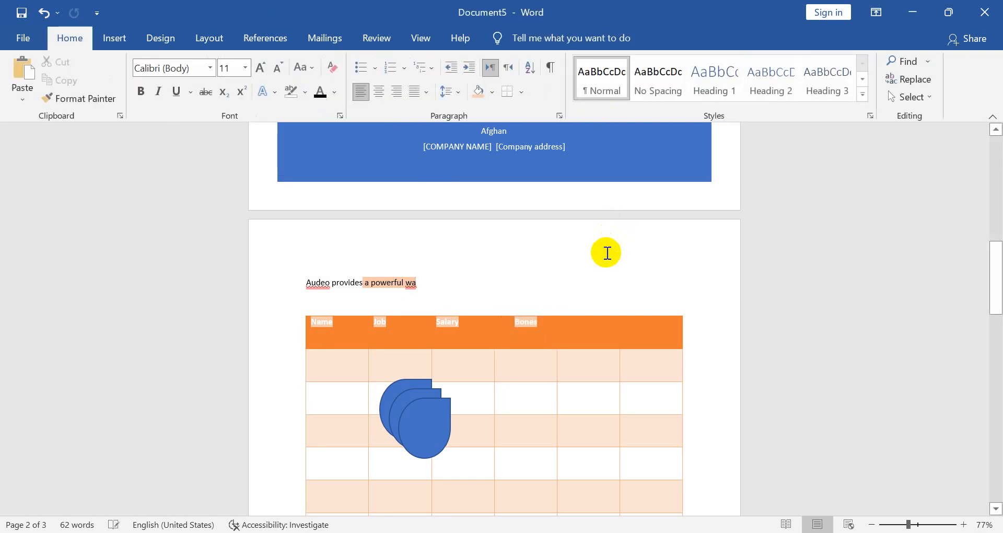
pyautogui.hotkey('ctrl', 'a')
pyautogui.press('Delete')
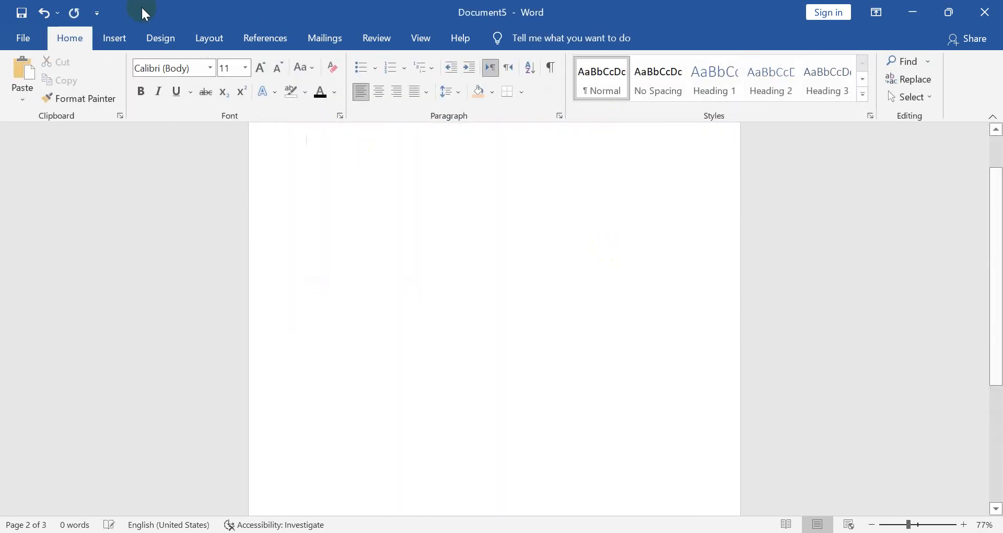
pyautogui.click(115, 37)
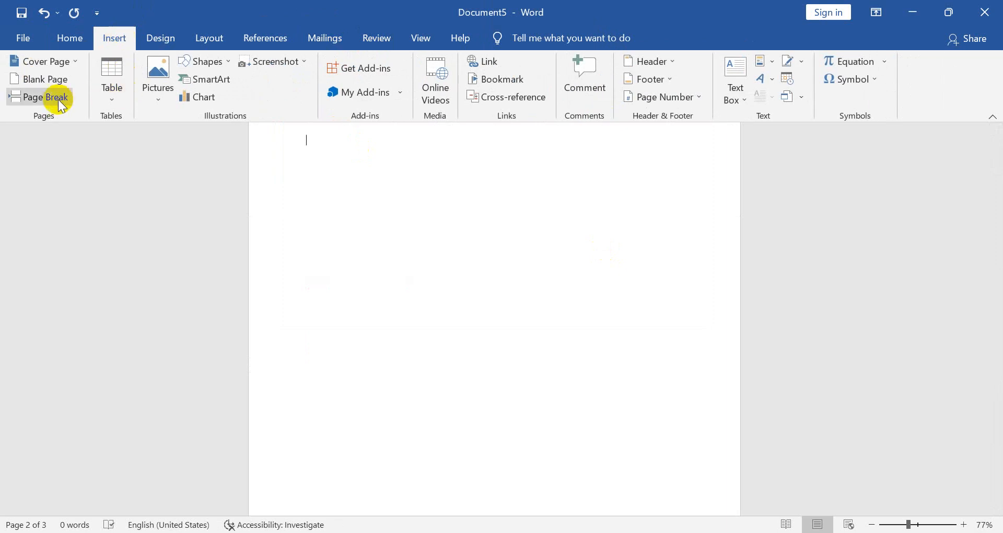
pyautogui.click(110, 100)
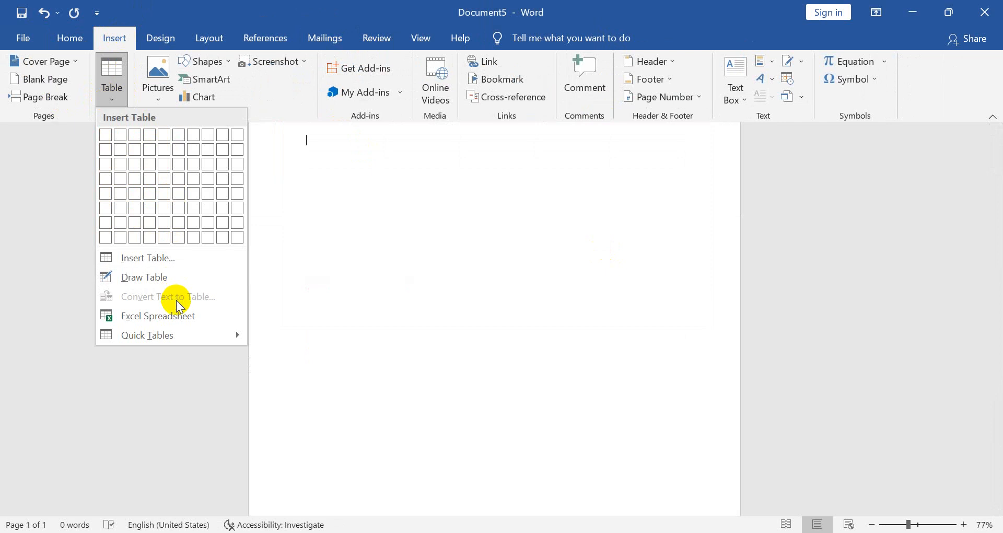
pyautogui.click(324, 230)
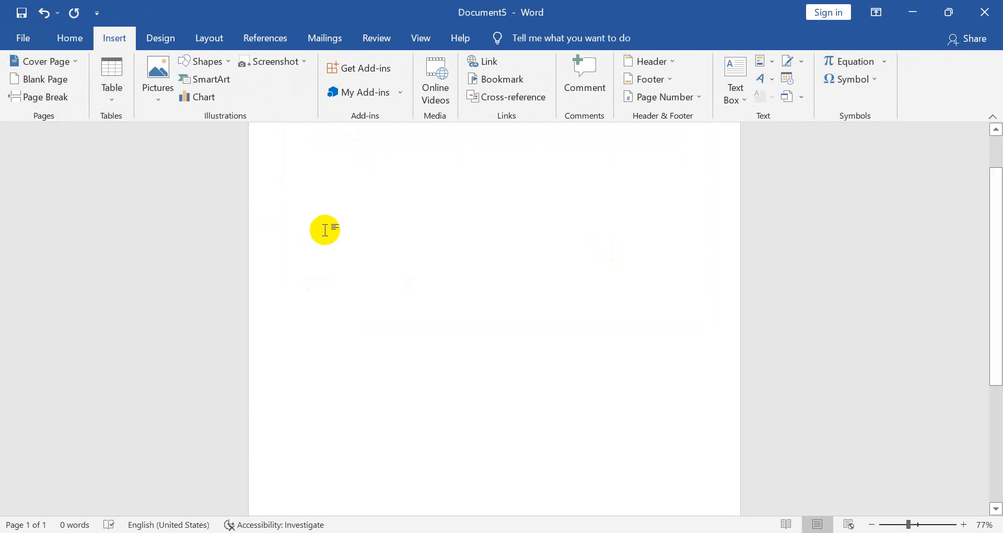
# Enter "Name", "job" and "salary" separated by tabs and convert the line to a three-column table with text separated at tabs
pyautogui.write('Name job salary')
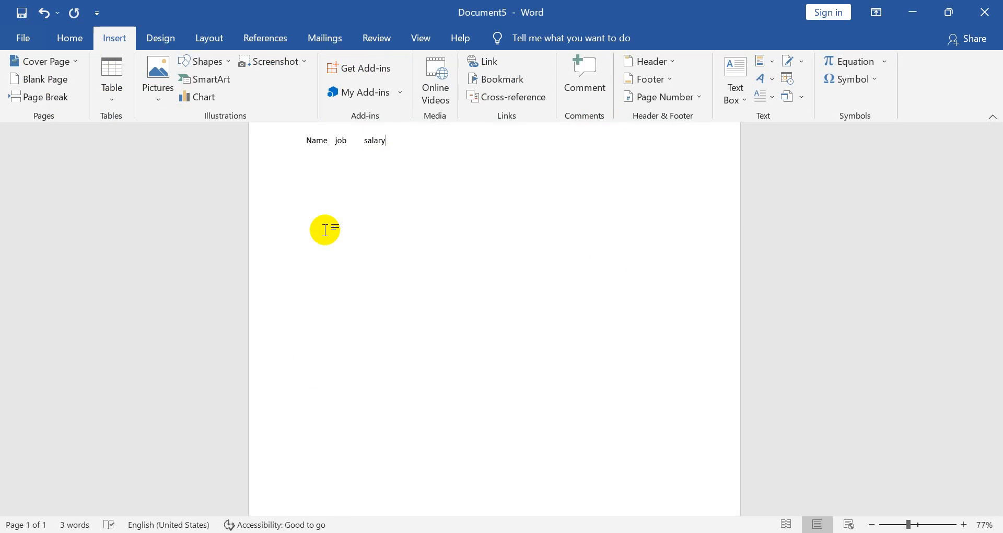
pyautogui.hotkey('ctrl', 'a')
pyautogui.click(118, 105)
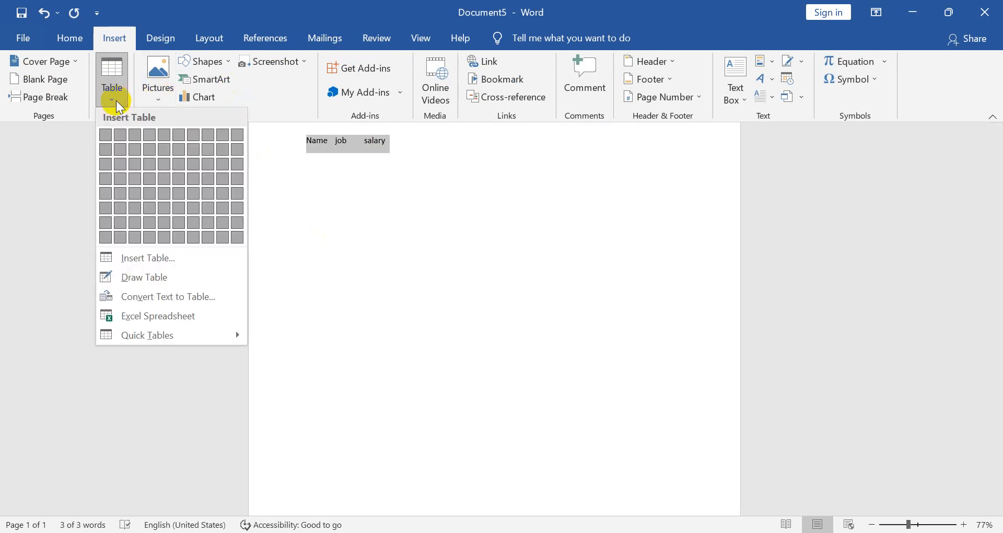
pyautogui.click(139, 295)
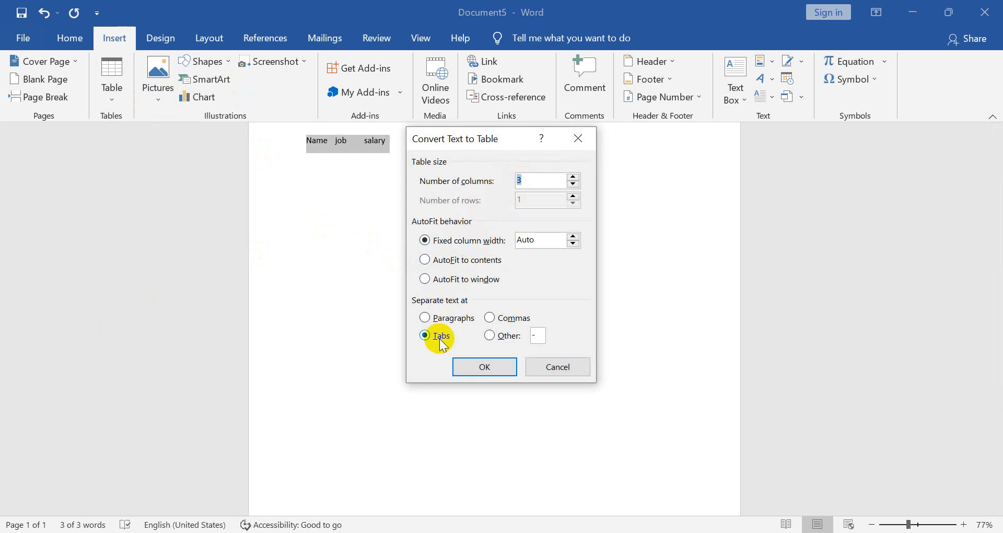
pyautogui.click(494, 383)
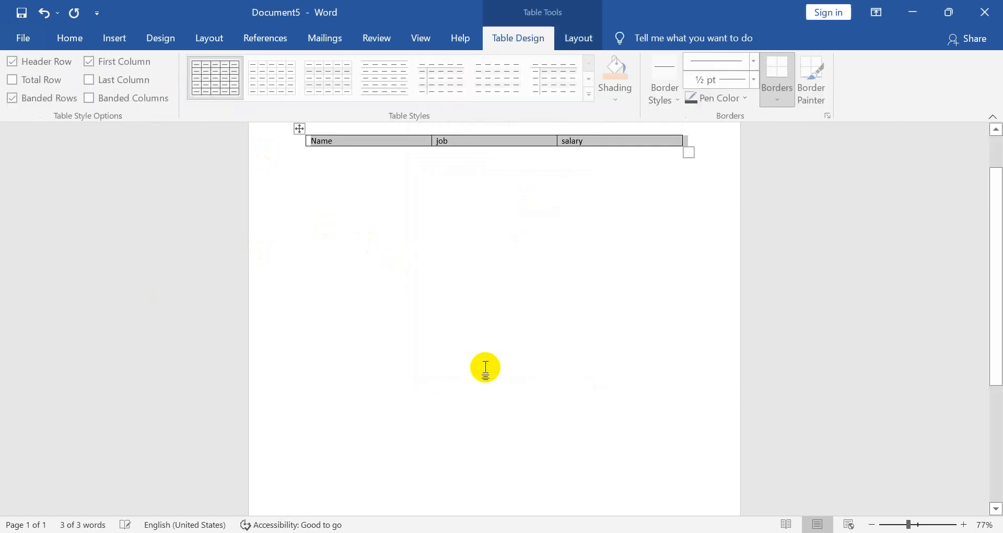
pyautogui.click(366, 189)
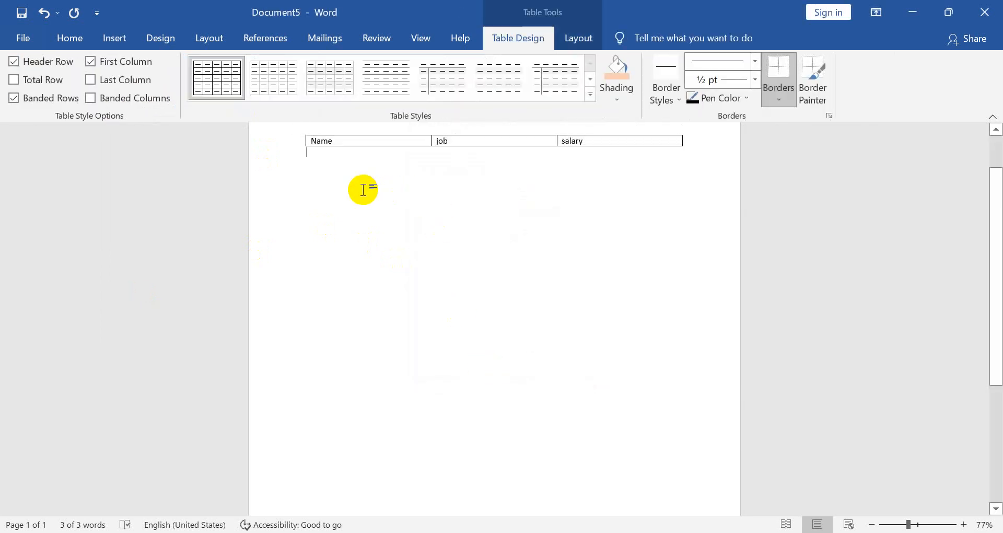
pyautogui.click(114, 39)
pyautogui.click(121, 93)
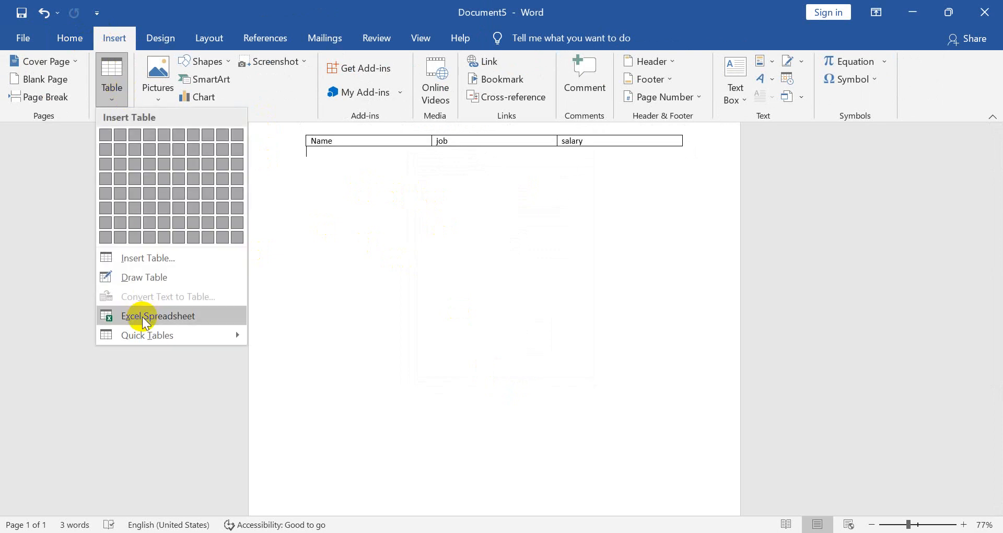
pyautogui.moveTo(206, 335)
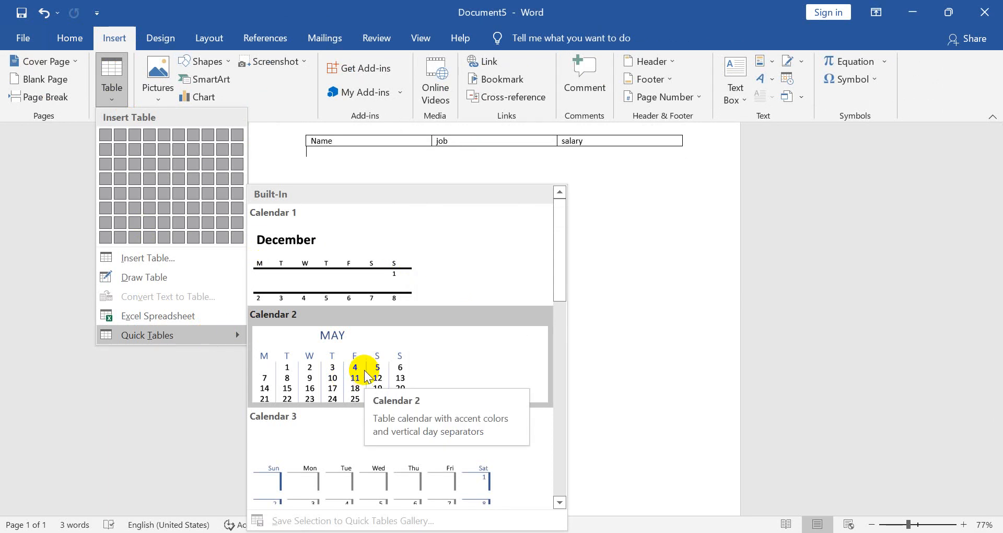
pyautogui.click(614, 255)
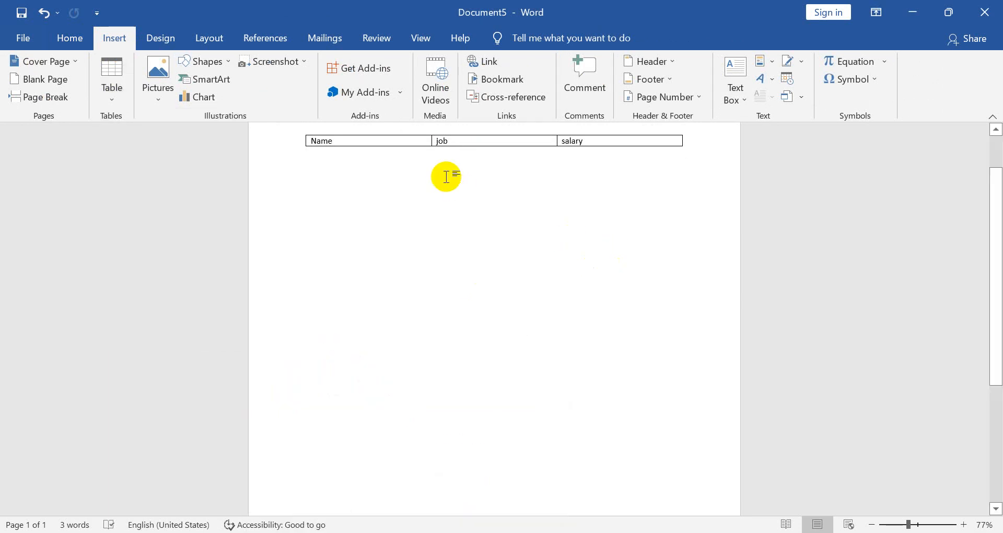
# Insert the image file Picture1 from the Desktop folder below the table
pyautogui.click(155, 95)
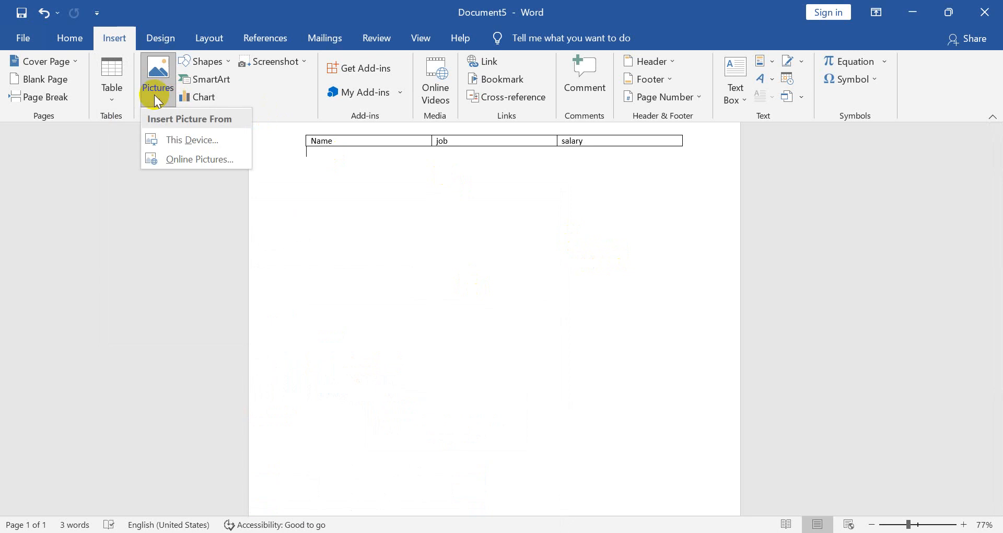
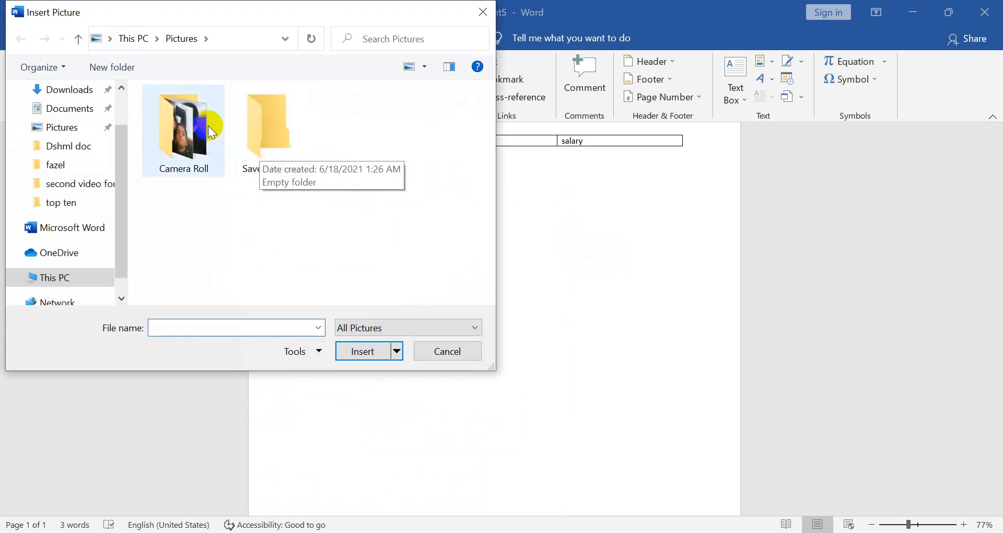
pyautogui.click(202, 132)
pyautogui.doubleClick(199, 126)
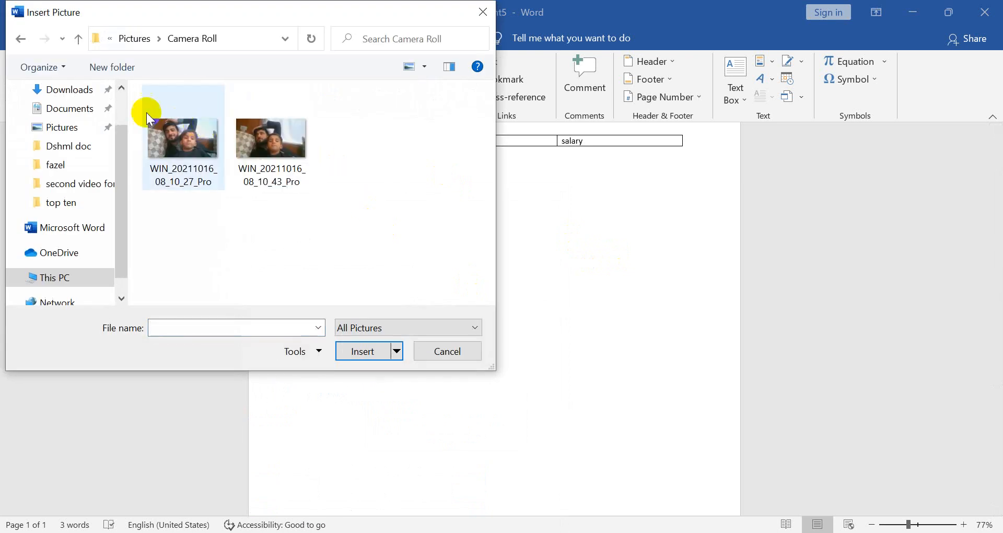
pyautogui.click(21, 40)
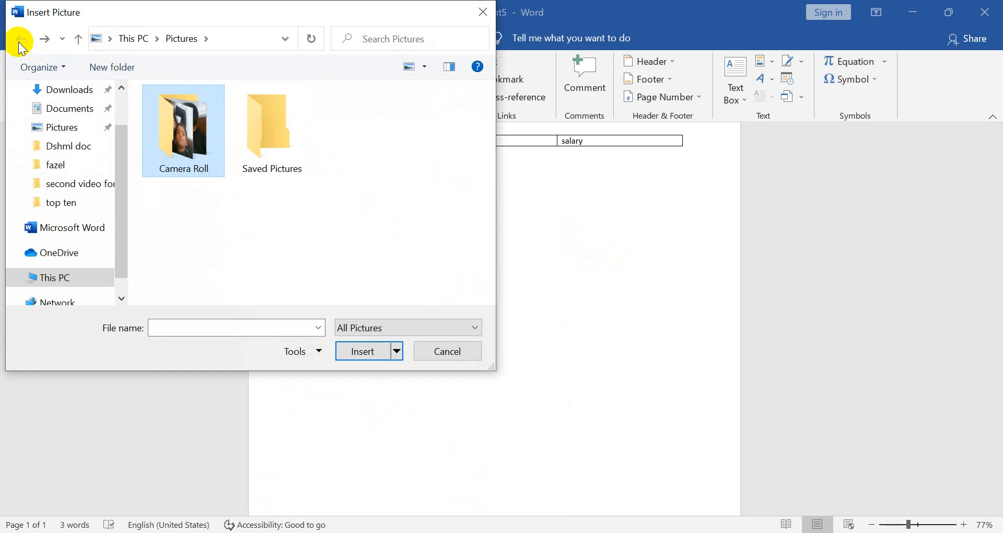
pyautogui.moveTo(127, 140); pyautogui.dragTo(117, 96)
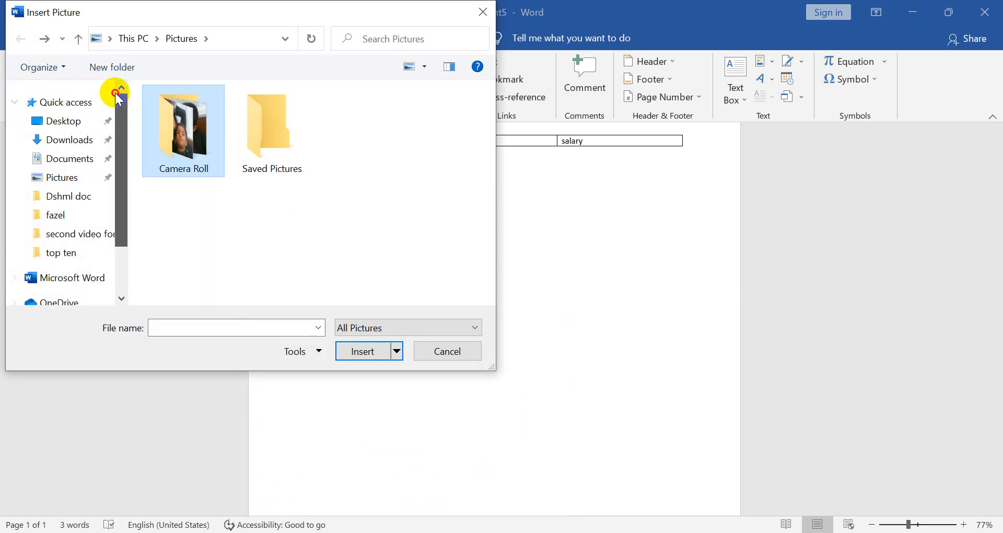
pyautogui.click(60, 121)
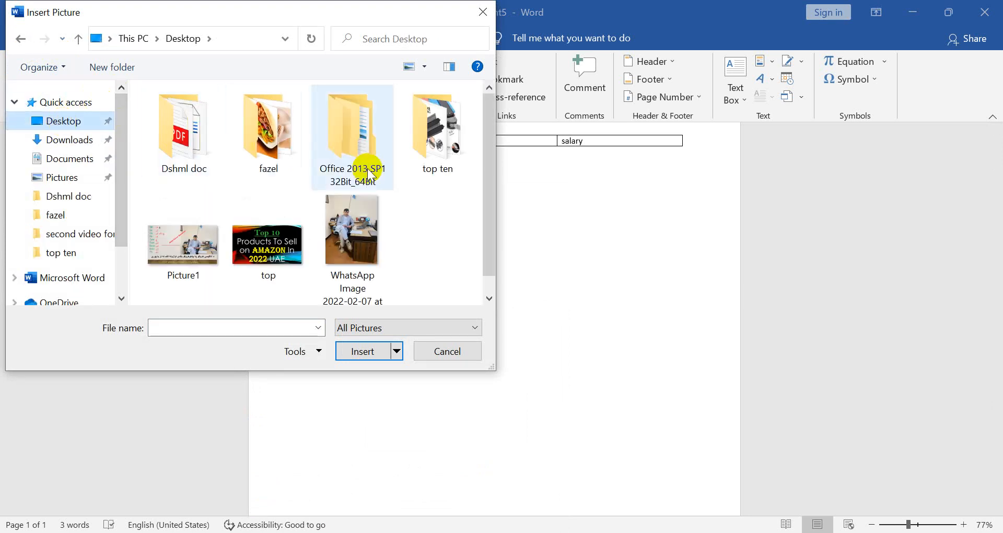
pyautogui.click(351, 246)
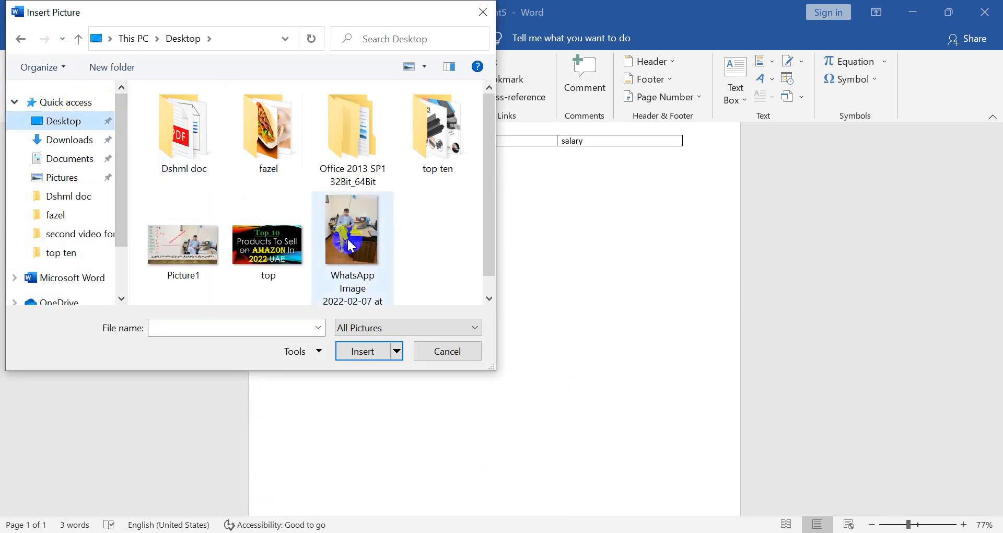
pyautogui.click(200, 235)
pyautogui.scroll(-1, 219, 241)
pyautogui.click(365, 353)
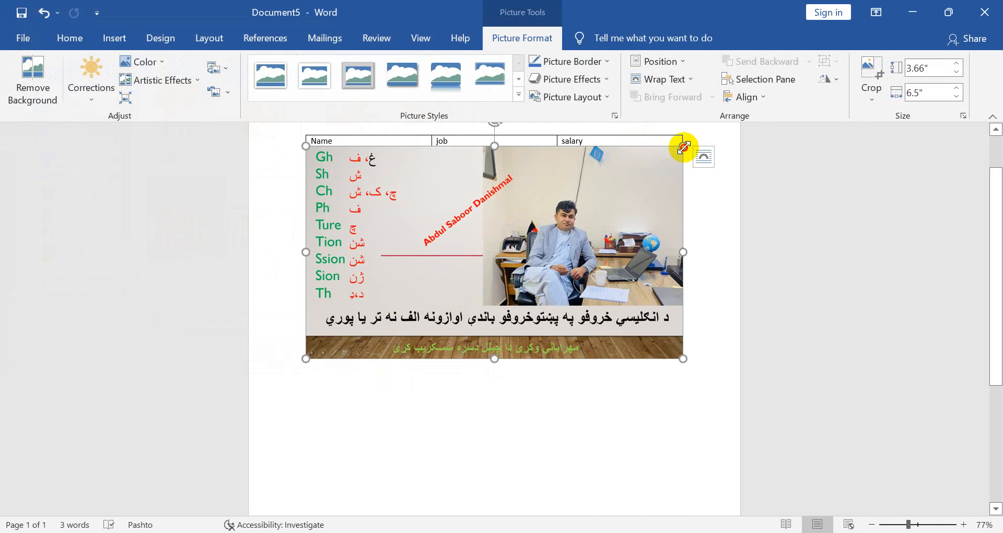
# Shrink the picture to about 4.43" by 2.49", and crop its upper and right edges to about 4" wide by 1.93" high
pyautogui.moveTo(683, 146); pyautogui.dragTo(564, 213)
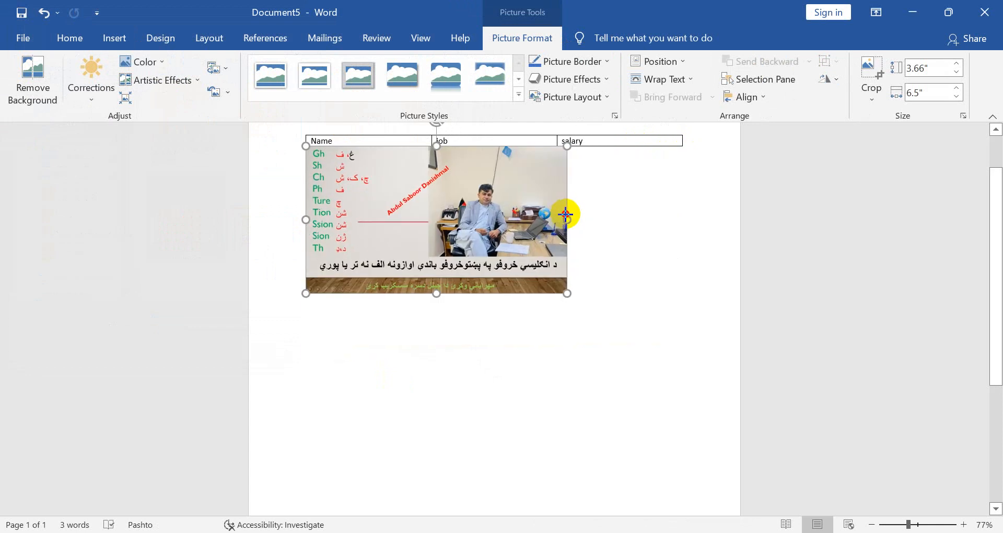
pyautogui.click(874, 78)
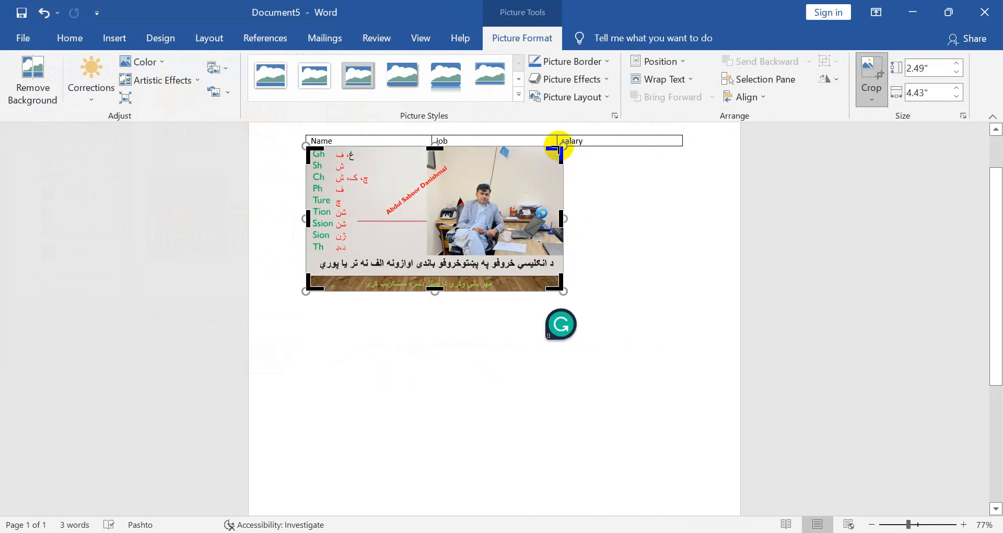
pyautogui.moveTo(558, 148); pyautogui.dragTo(538, 179)
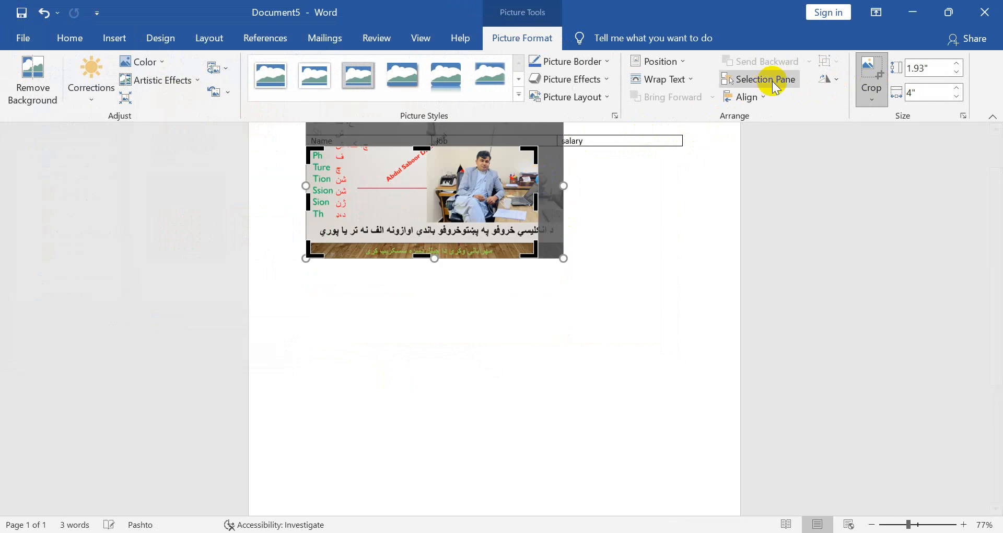
pyautogui.click(871, 75)
# Apply text wrapping to the cropped picture so that it floats instead of sitting in line with the text
pyautogui.moveTo(438, 184); pyautogui.dragTo(446, 261)
pyautogui.click(688, 64)
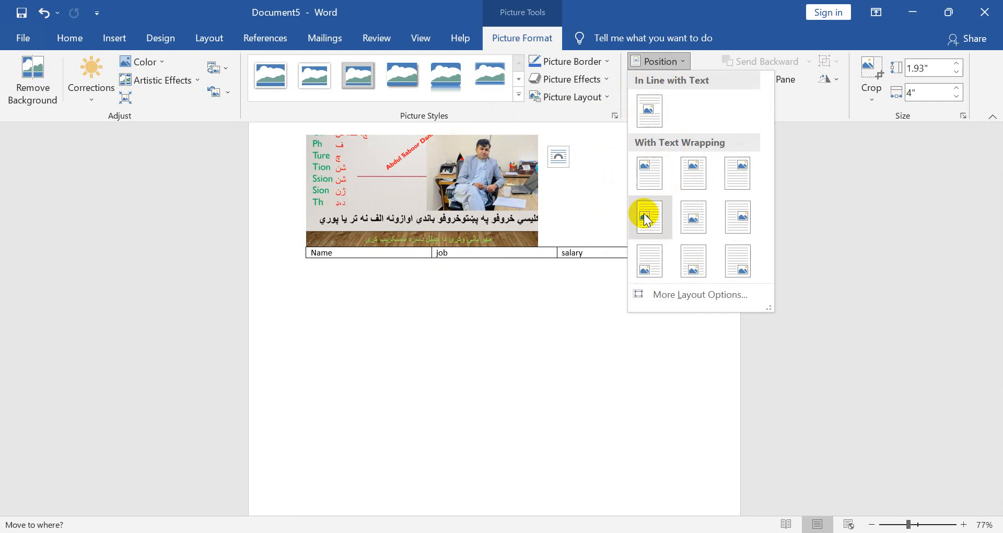
pyautogui.click(655, 61)
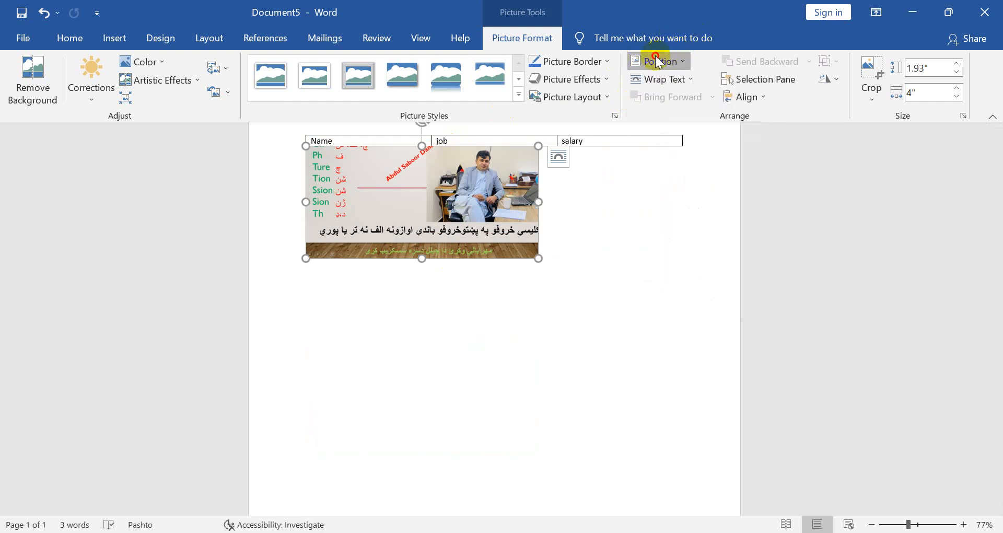
pyautogui.click(677, 79)
pyautogui.click(664, 118)
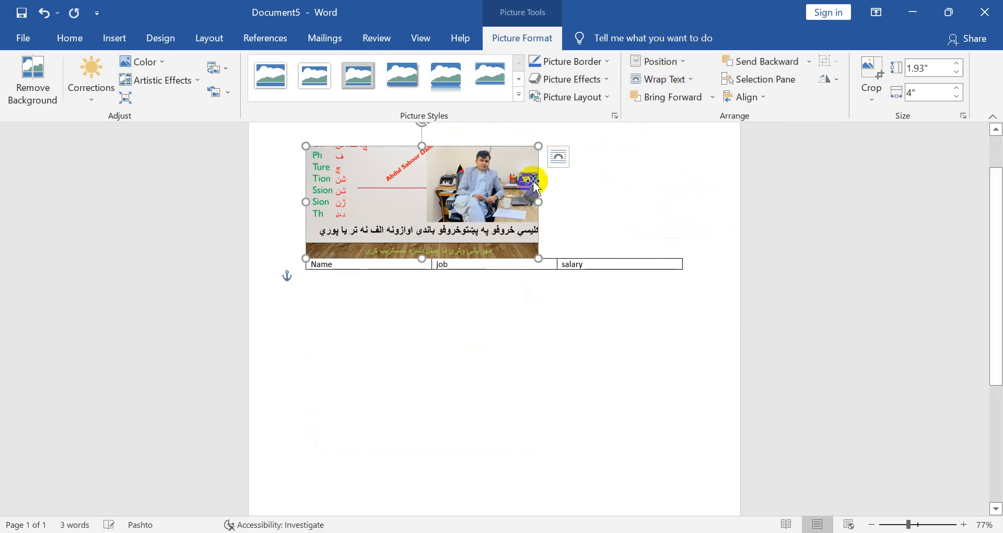
# Move the picture well below the table toward the middle of the page and apply the metallic oval frame picture style
pyautogui.moveTo(453, 218); pyautogui.dragTo(530, 385)
pyautogui.click(519, 95)
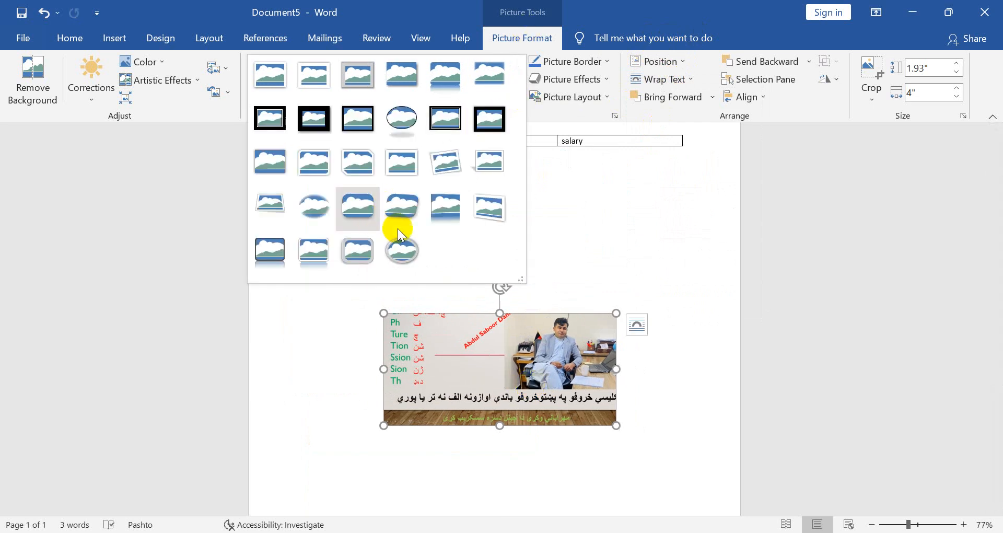
pyautogui.click(405, 248)
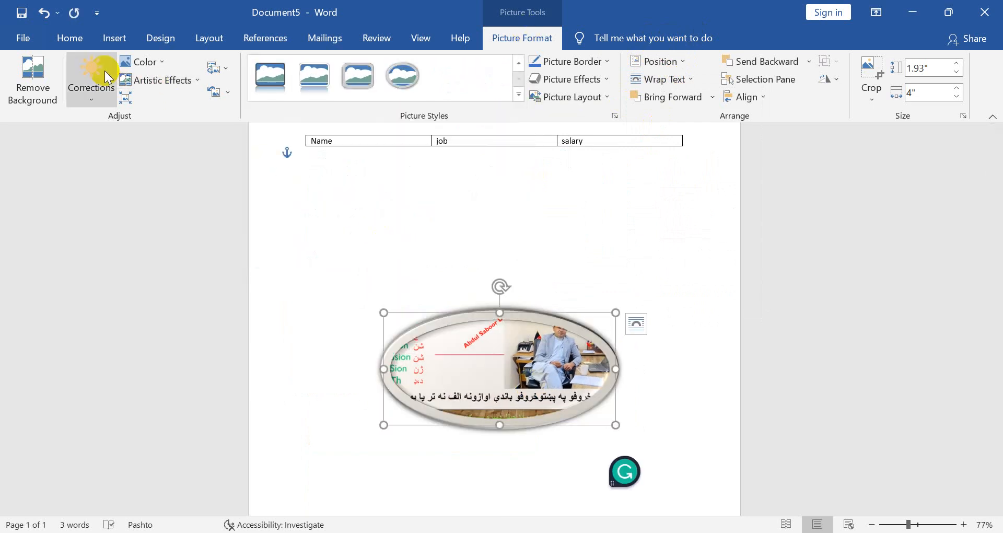
# Correct the picture with a higher-contrast preset at normal brightness and recolor it with the dark gray variant
pyautogui.click(91, 99)
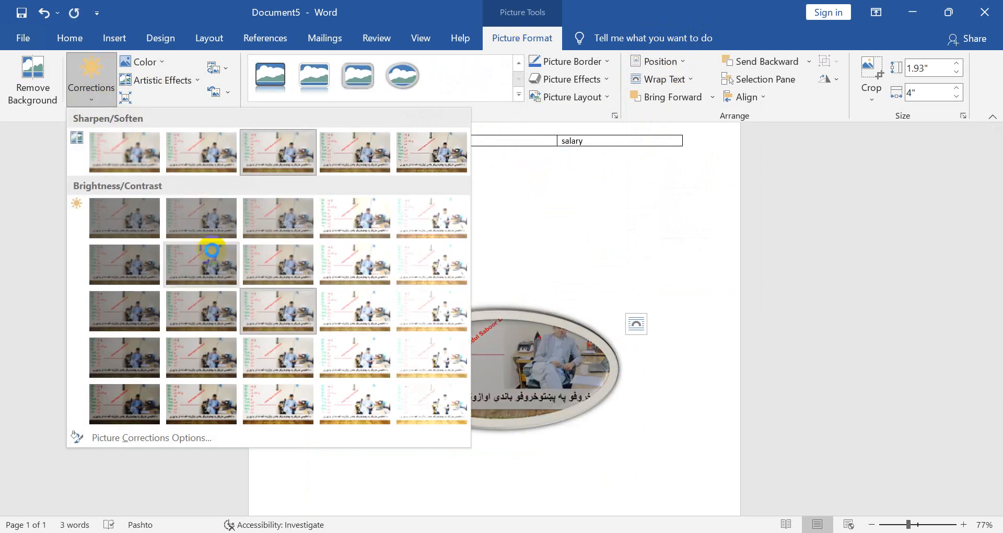
pyautogui.click(296, 389)
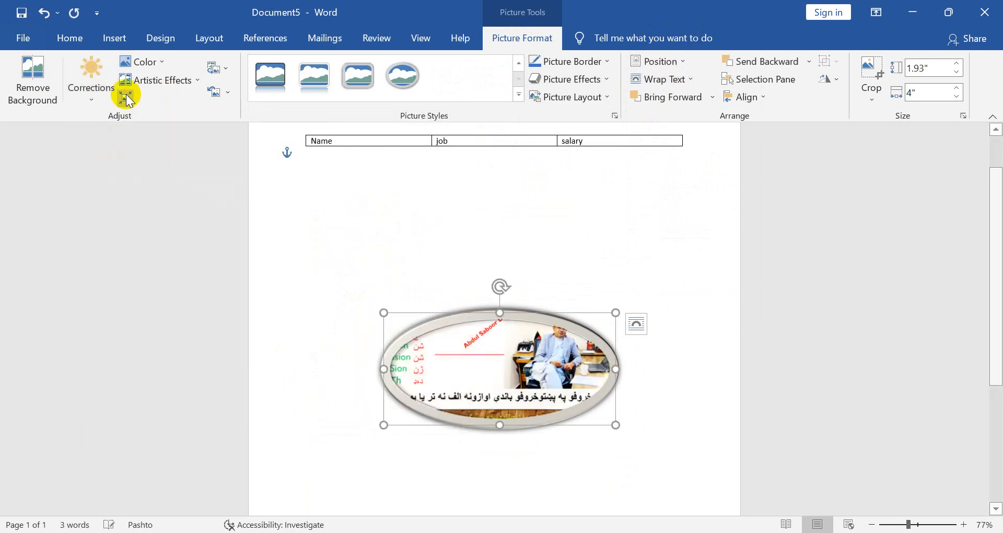
pyautogui.click(151, 62)
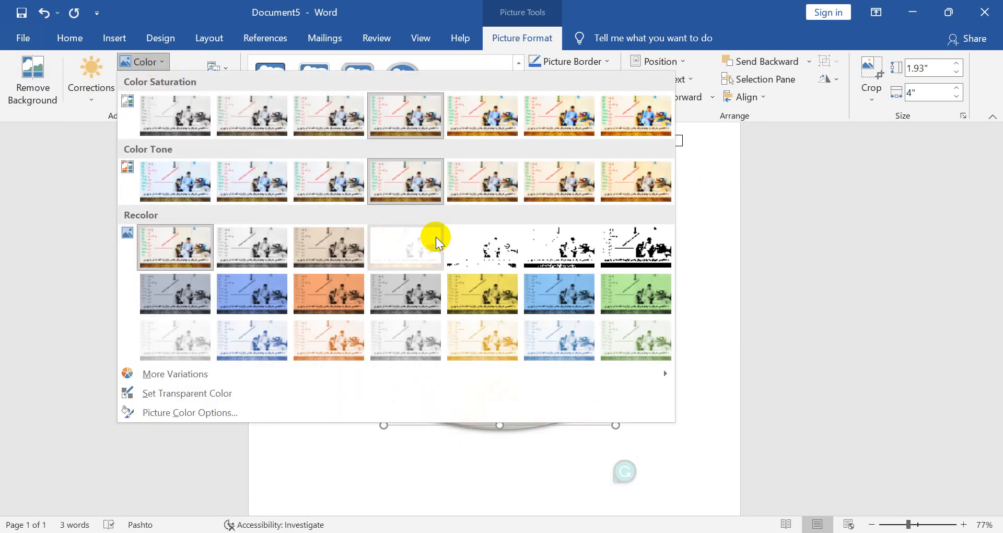
pyautogui.click(403, 294)
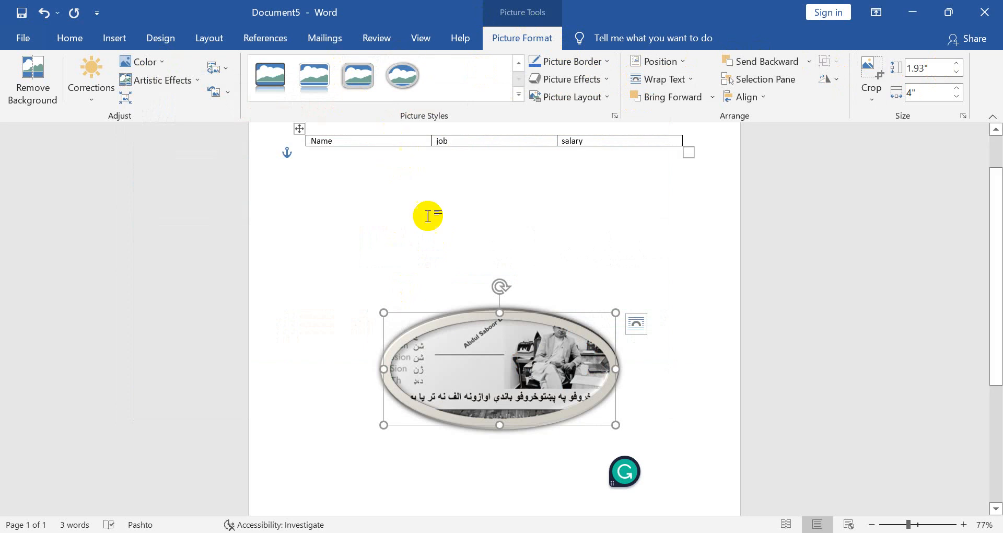
# Select the whole document content, including the table and the picture, and delete it
pyautogui.click(434, 233)
pyautogui.hotkey('ctrl', 's')
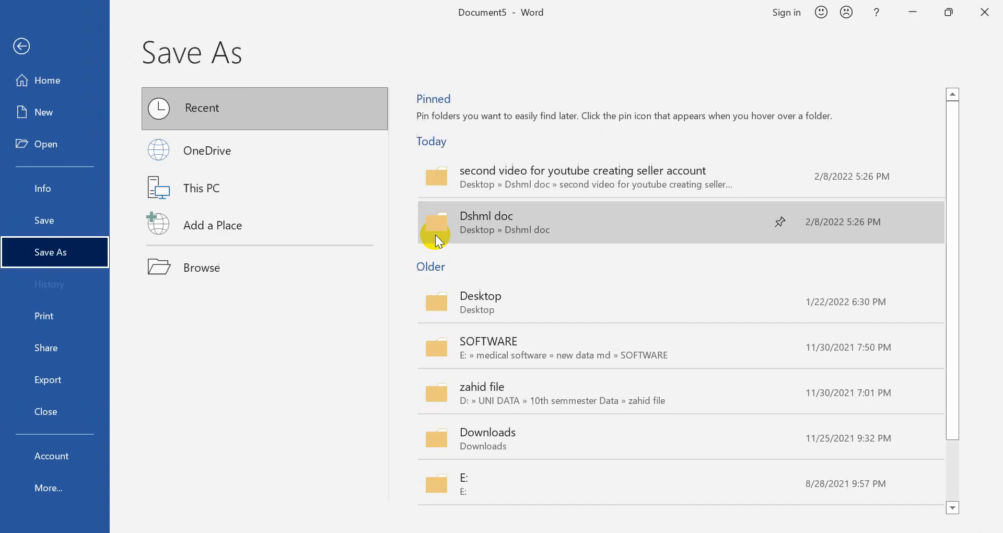
pyautogui.press('Escape')
pyautogui.hotkey('ctrl', 'a')
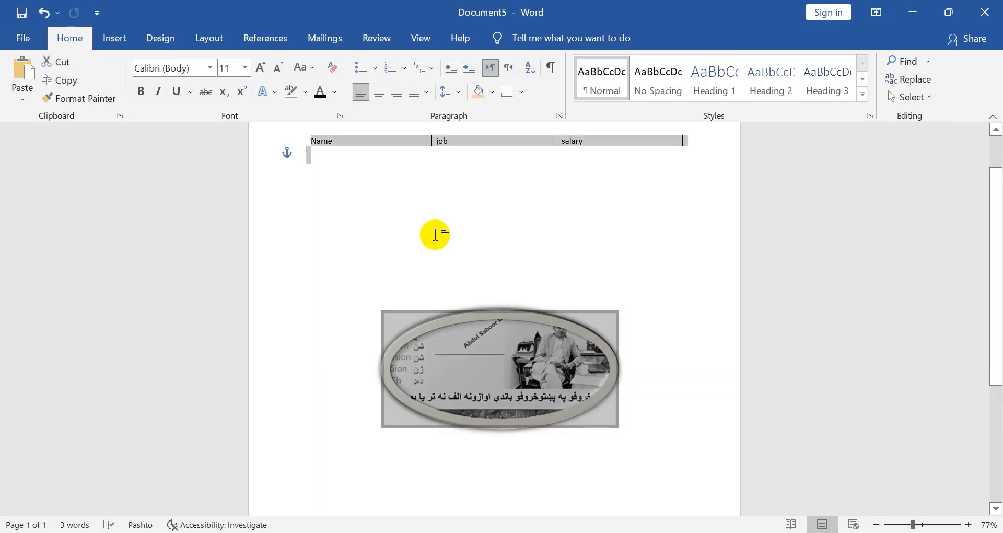
pyautogui.press('Delete')
# Draw a heart shape about 2.35" high and 2.33" wide on the blank page and enter "zsaddasdasd" inside it
pyautogui.click(128, 41)
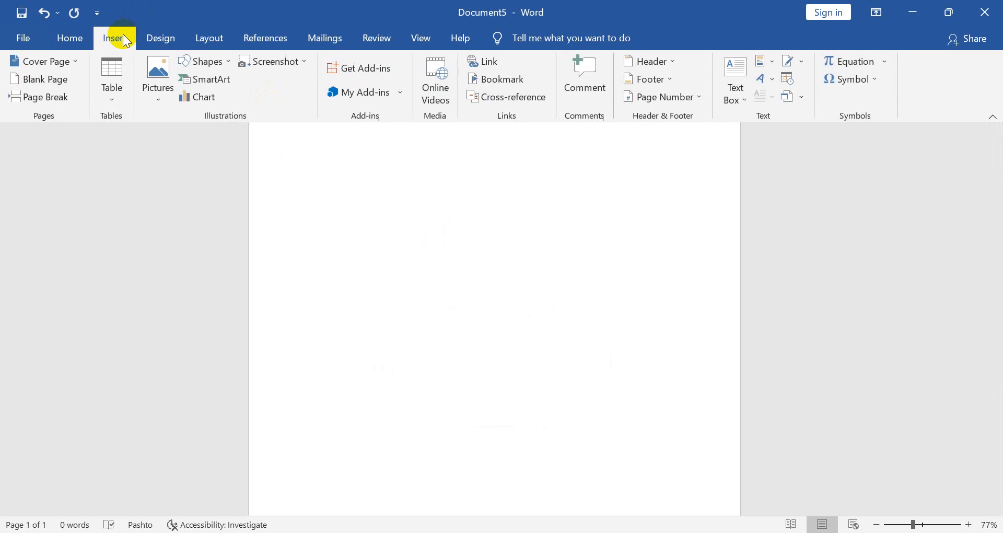
pyautogui.click(223, 63)
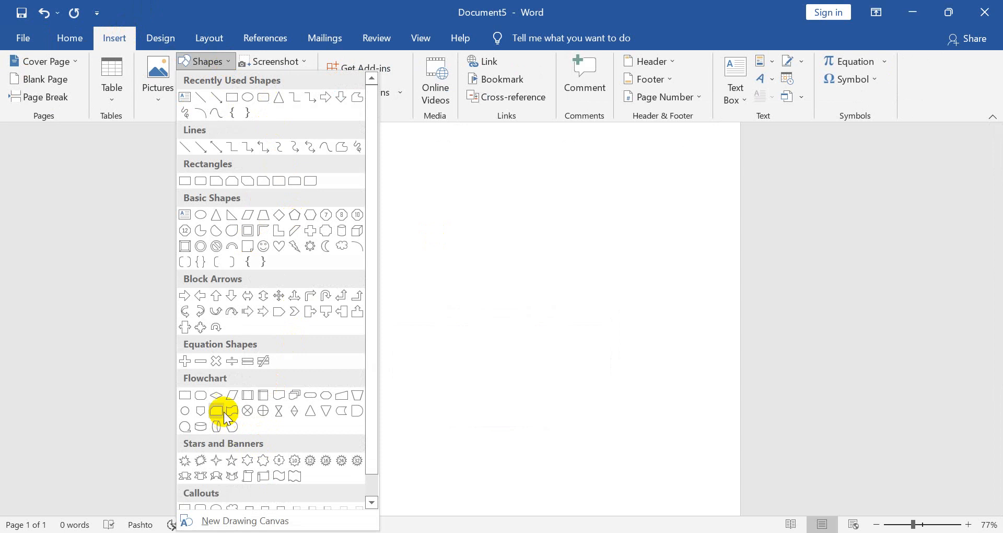
pyautogui.click(281, 252)
pyautogui.moveTo(337, 218); pyautogui.dragTo(472, 355)
pyautogui.write('zsad')
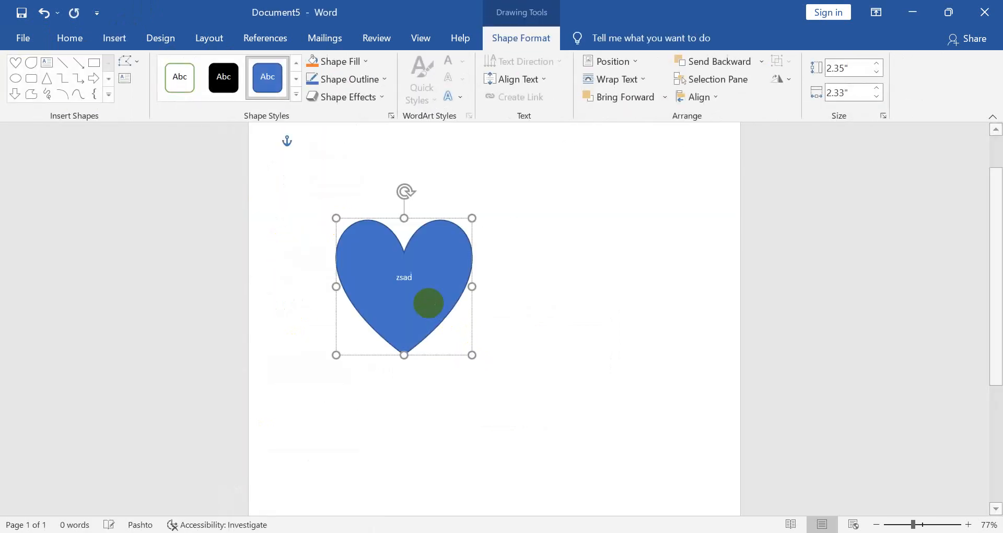
pyautogui.write('dasdasd')
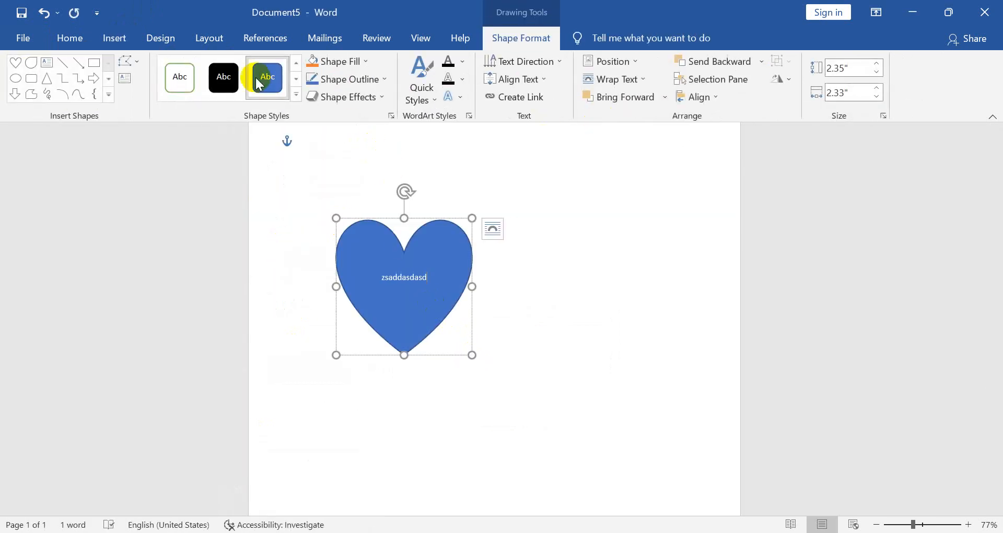
# Edit the heart's points and pull its right edge point outward, making the shape about 2.92" wide and 2.32" high
pyautogui.click(131, 63)
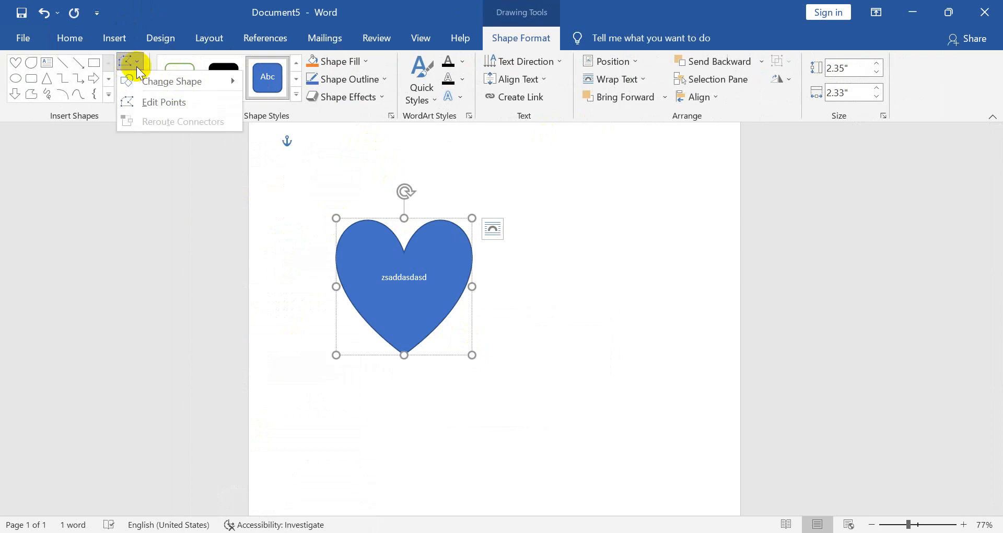
pyautogui.moveTo(161, 86)
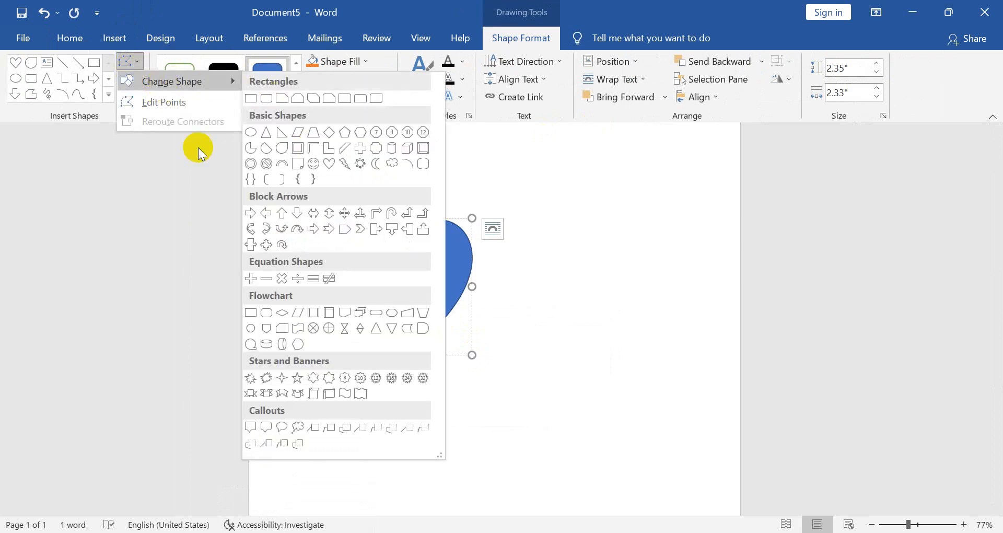
pyautogui.click(174, 102)
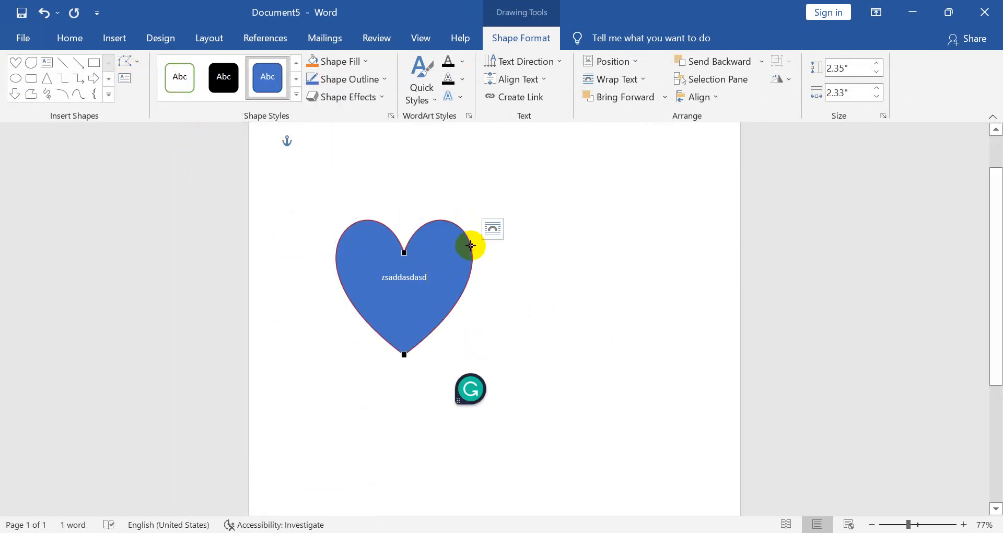
pyautogui.moveTo(471, 245); pyautogui.dragTo(505, 243)
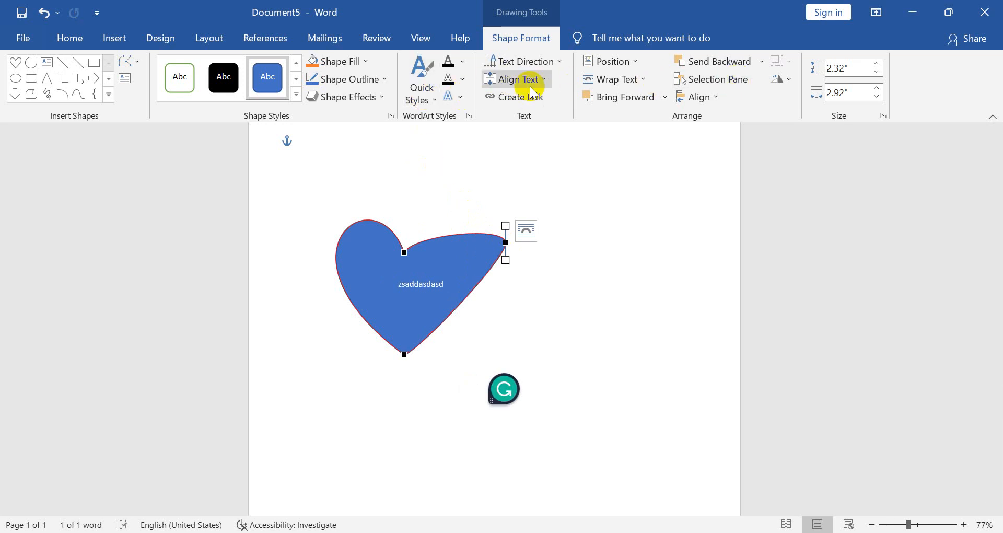
# Try a perspective 3-D rotation effect on the heart shape and undo it
pyautogui.click(366, 82)
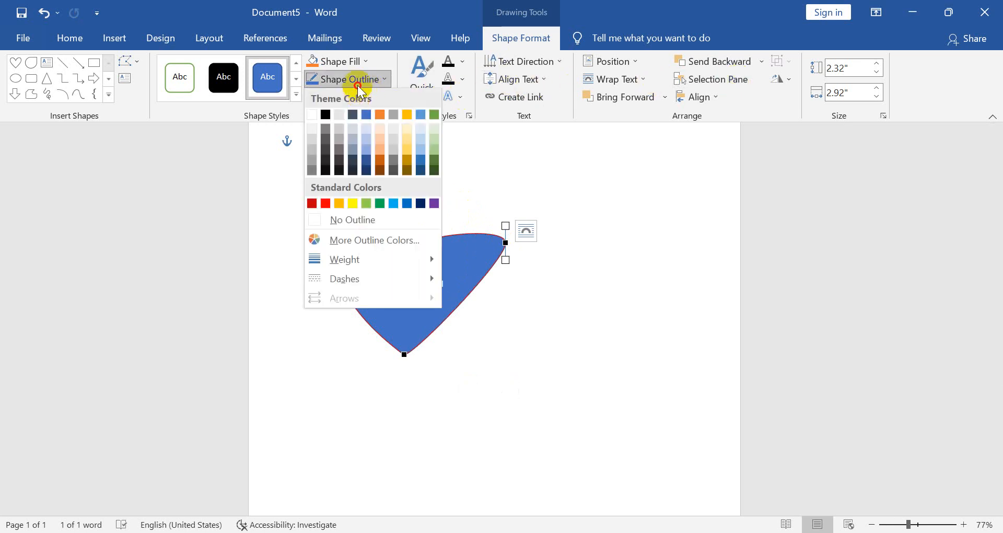
pyautogui.click(358, 97)
pyautogui.click(359, 96)
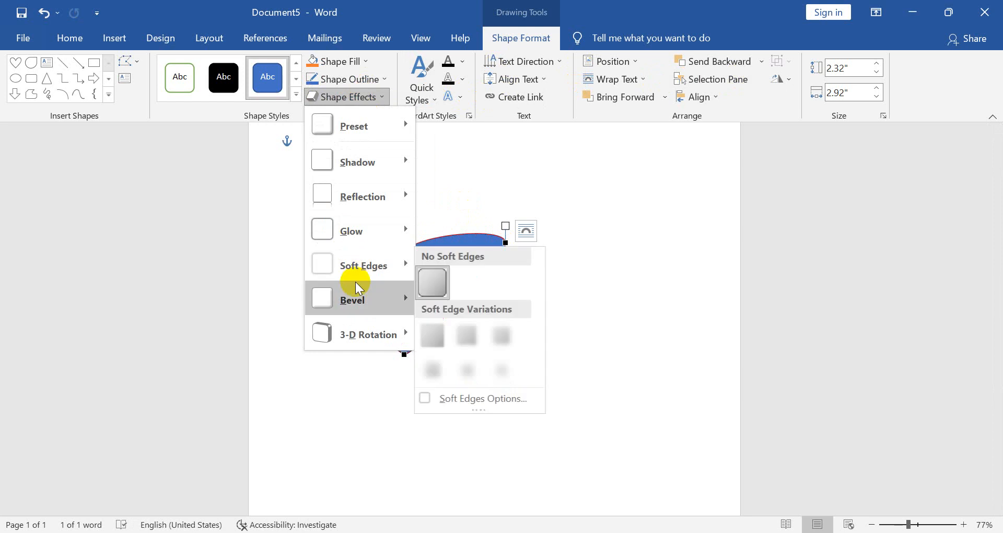
pyautogui.moveTo(358, 333)
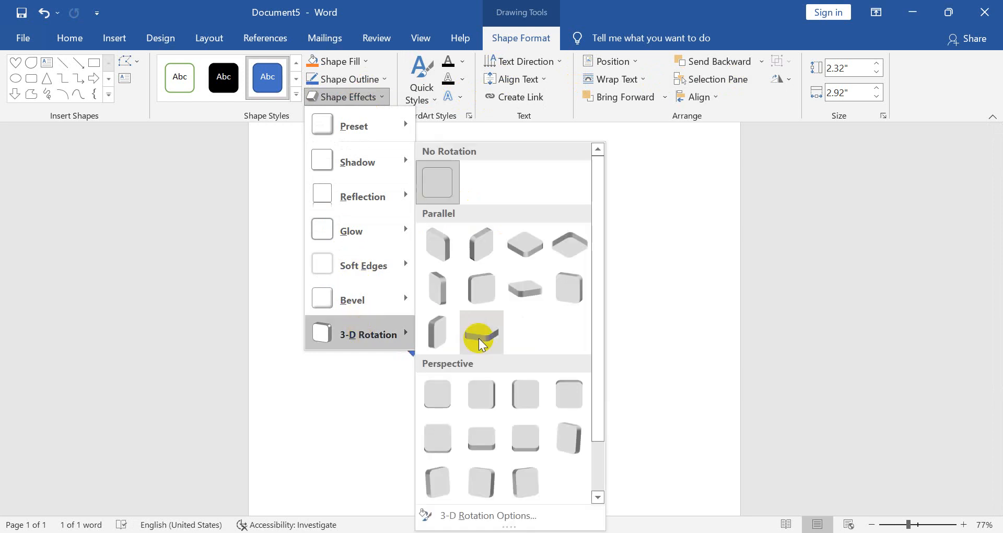
pyautogui.click(448, 479)
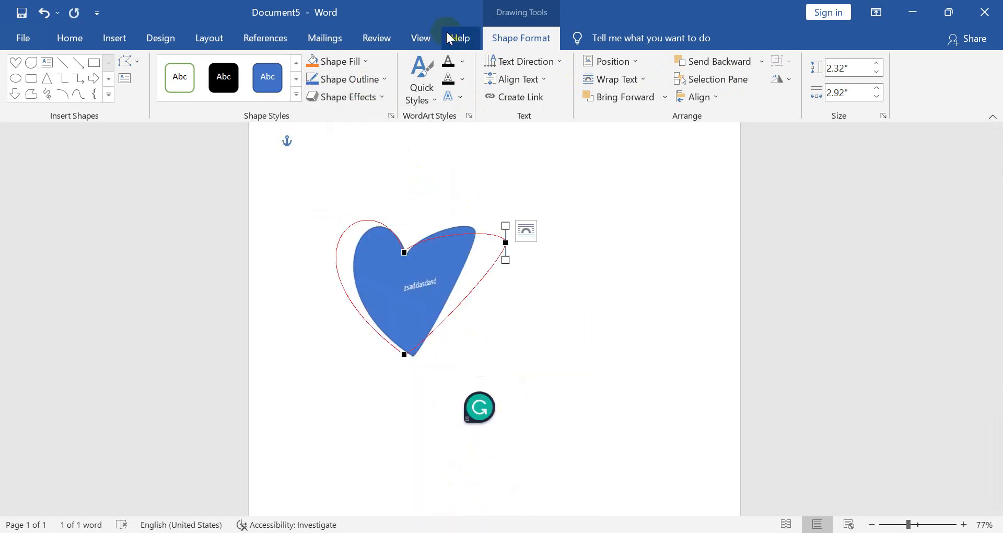
pyautogui.click(141, 41)
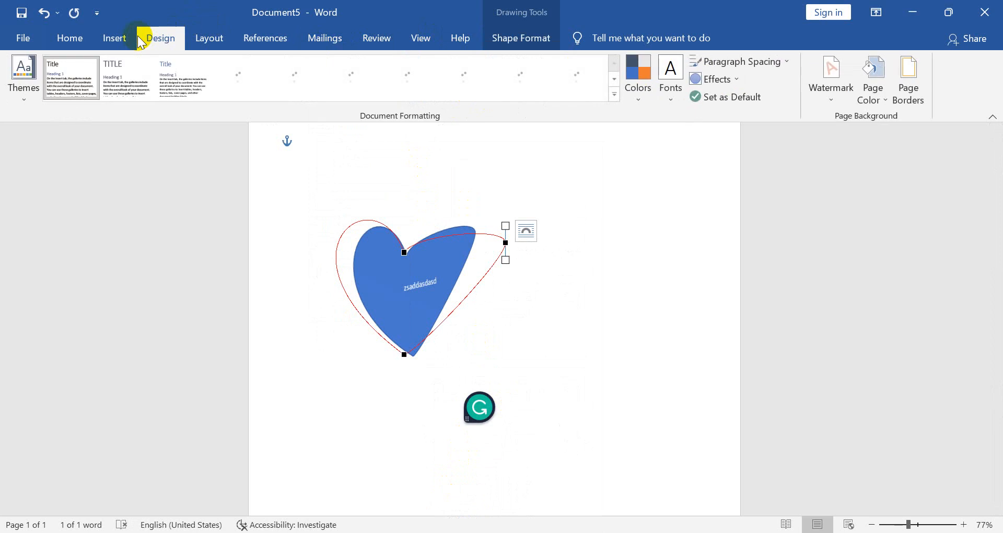
pyautogui.click(110, 38)
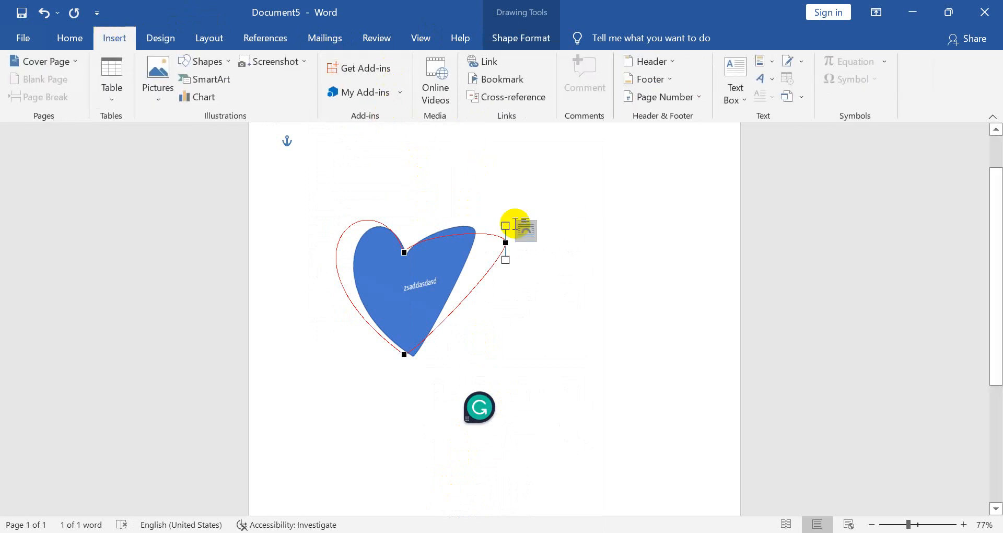
pyautogui.hotkey('ctrl', 'z')
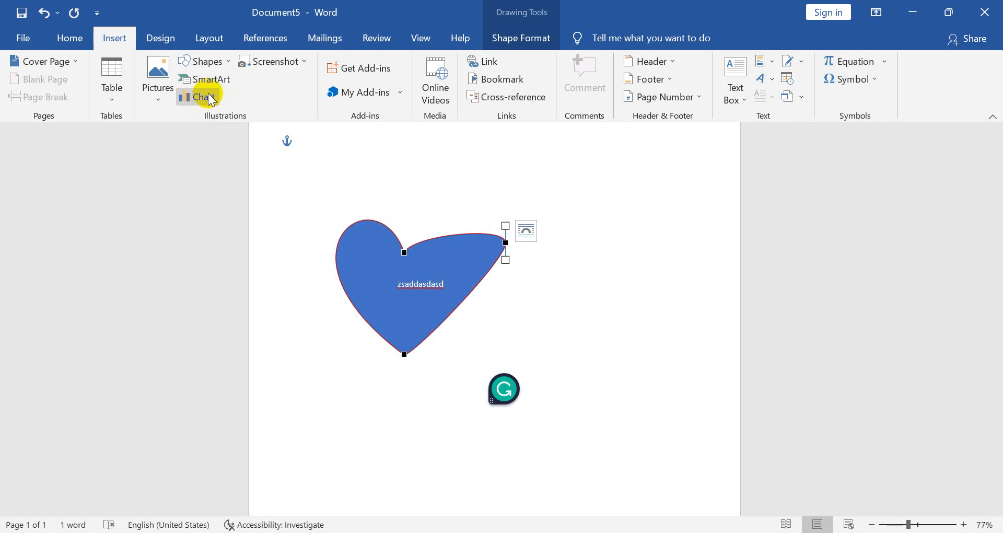
# Insert a clustered column chart with its default data into the heart, close the data sheet and undo the insertion
pyautogui.click(212, 99)
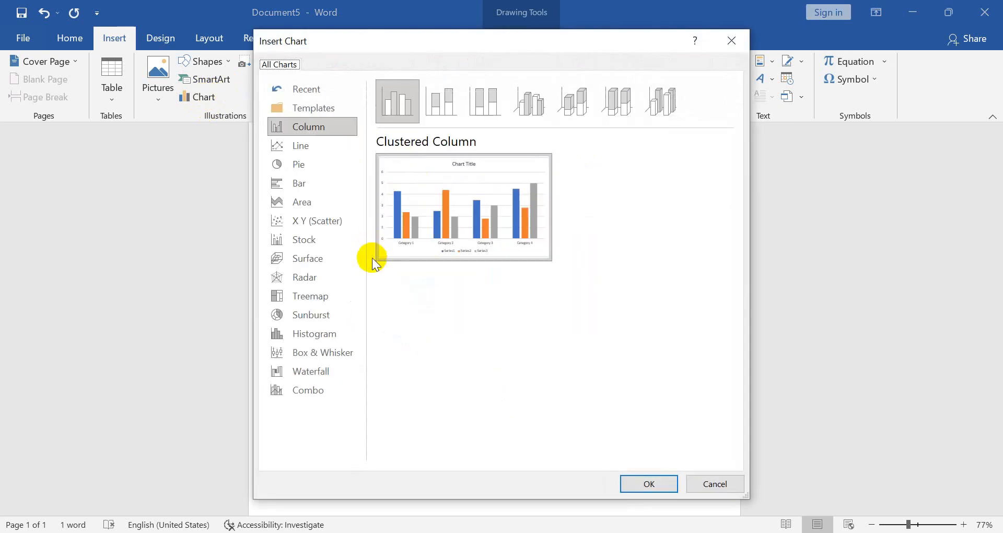
pyautogui.click(625, 489)
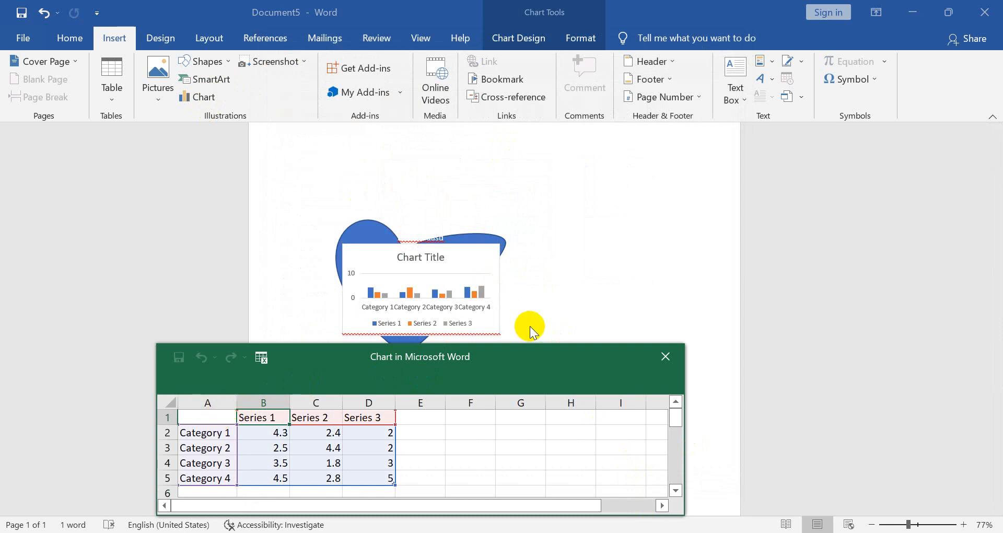
pyautogui.click(664, 368)
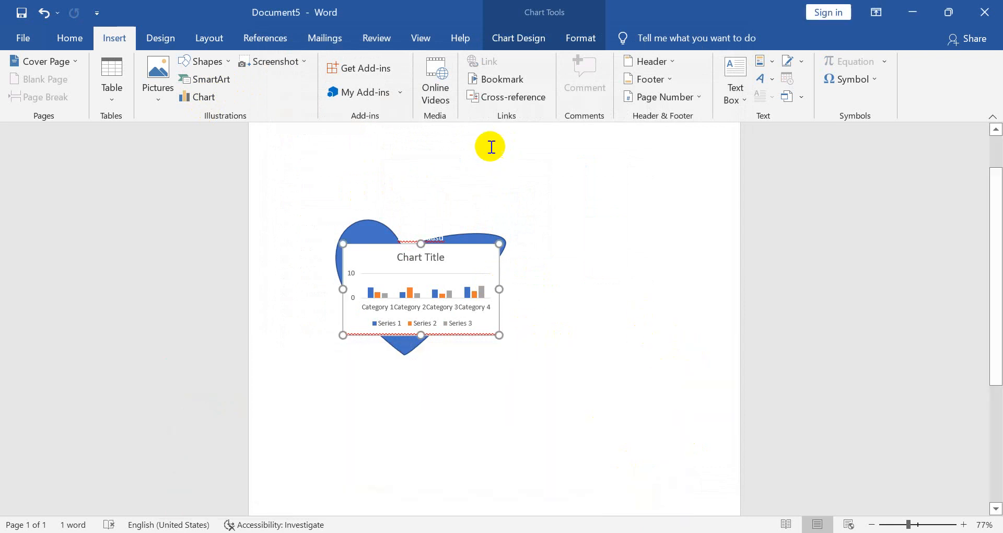
pyautogui.hotkey('ctrl', 'z')
pyautogui.hotkey('ctrl', 'z')
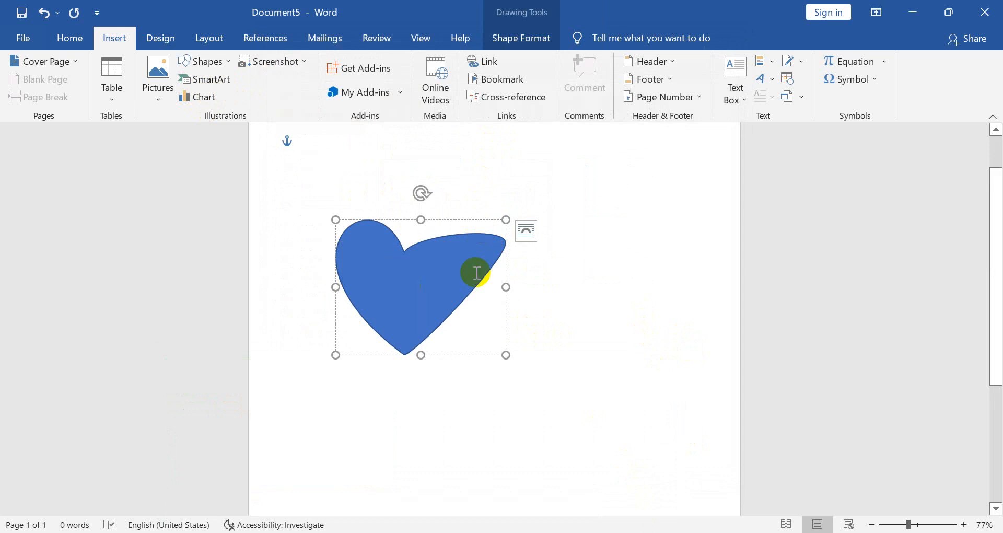
# Select everything in the document and delete the heart shape
pyautogui.click(494, 387)
pyautogui.hotkey('ctrl', 'z')
pyautogui.hotkey('ctrl', 'z')
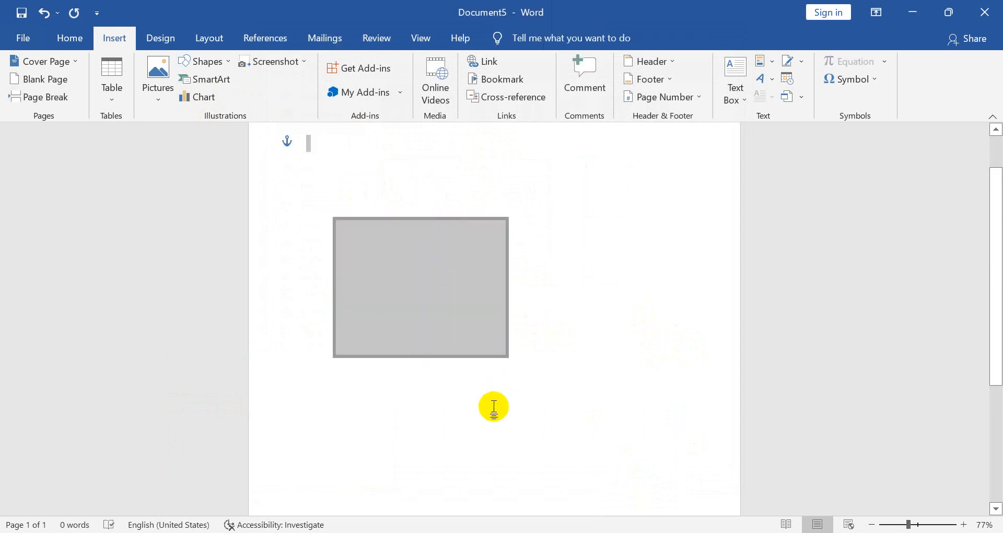
# Insert a Vertical Bullet List SmartArt graphic on the empty page
pyautogui.click(218, 77)
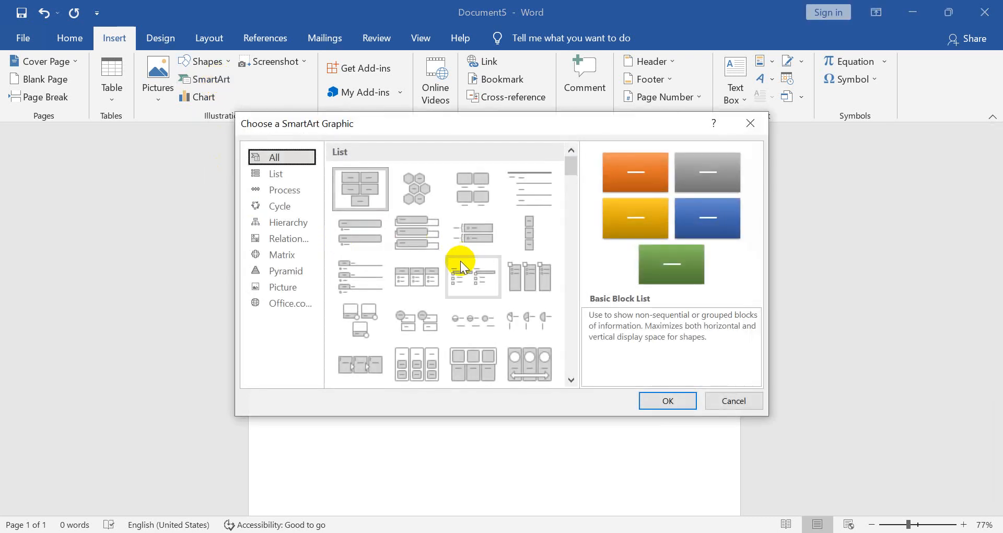
pyautogui.click(400, 234)
pyautogui.click(375, 306)
pyautogui.click(406, 251)
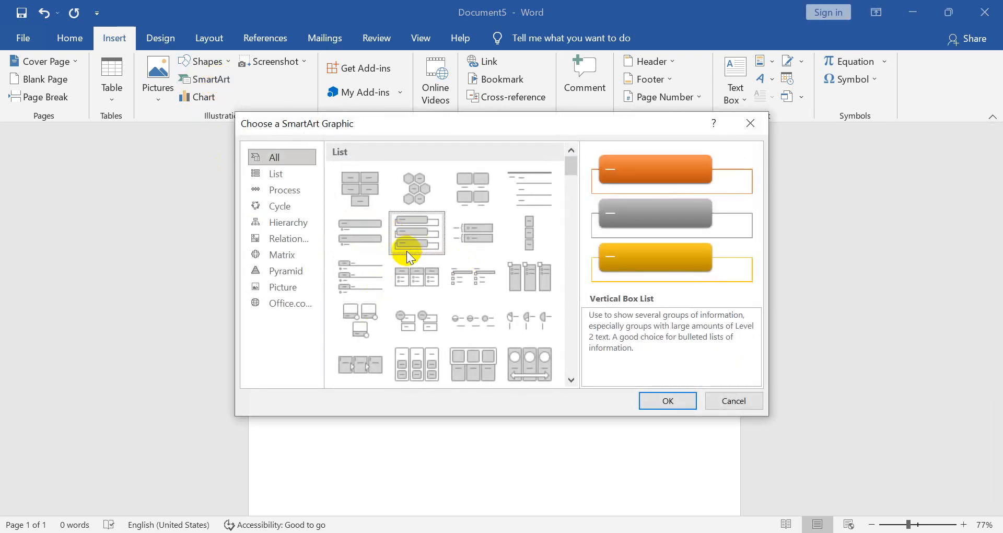
pyautogui.click(358, 243)
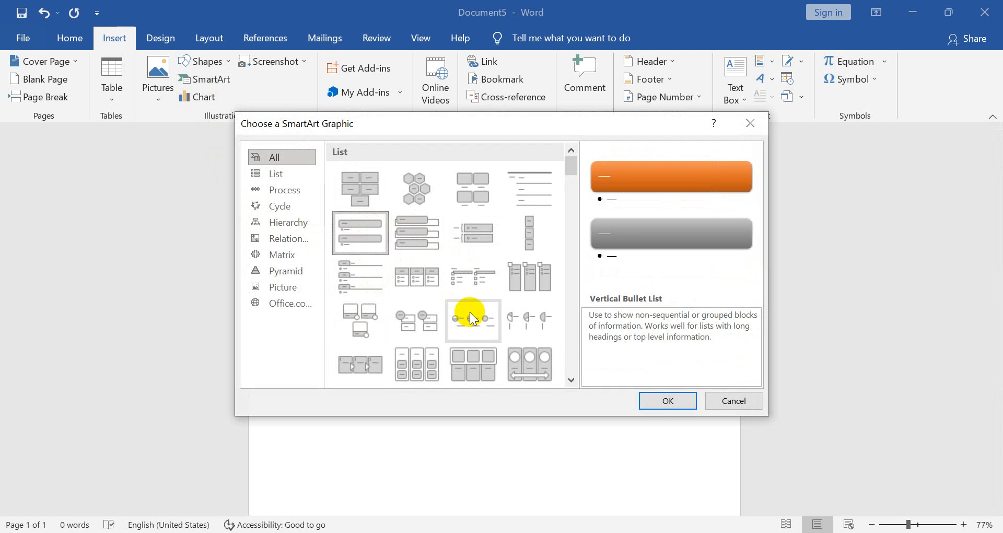
pyautogui.click(688, 403)
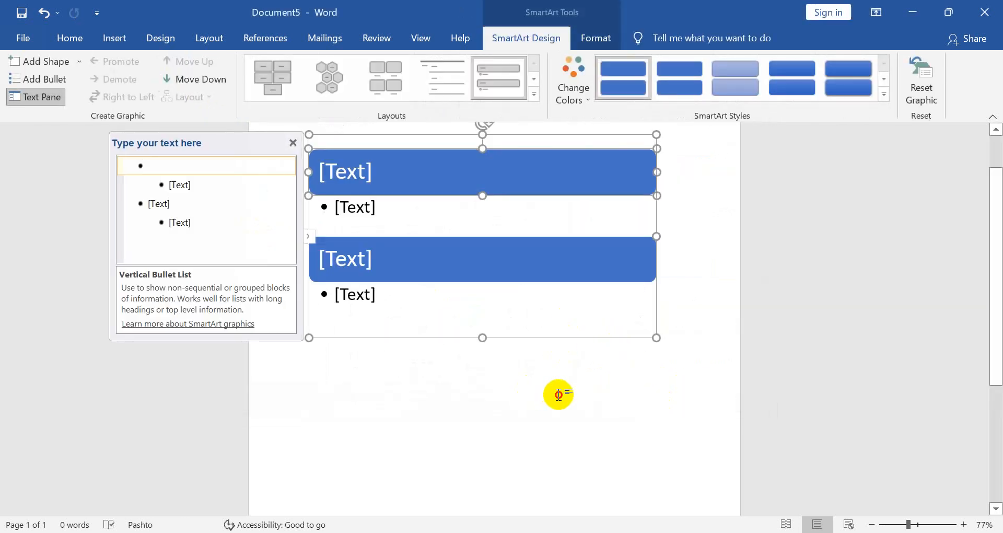
# Undo the SmartArt insertion and insert a screen clipping of the Styles gallery from the other Word window
pyautogui.hotkey('ctrl', 'z')
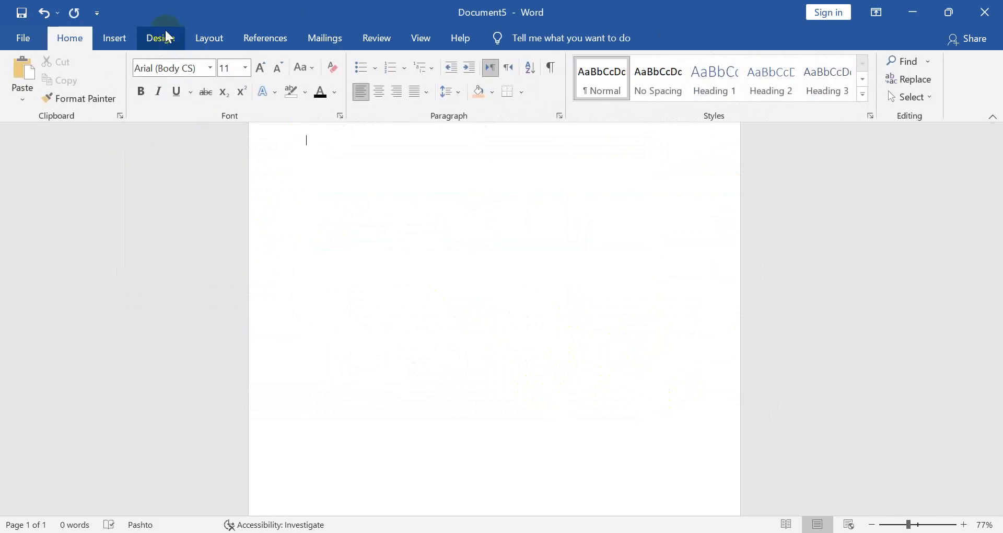
pyautogui.click(114, 38)
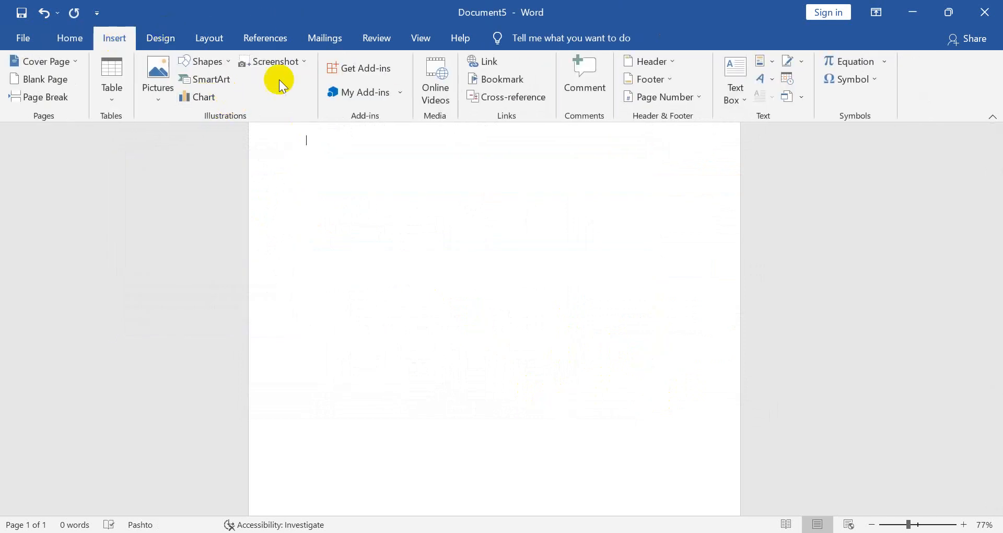
pyautogui.click(307, 64)
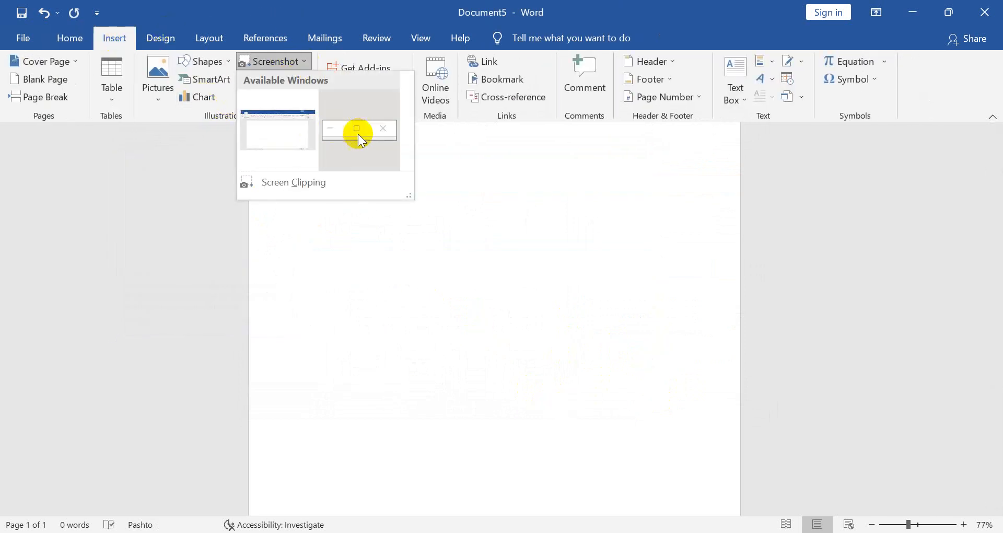
pyautogui.click(307, 183)
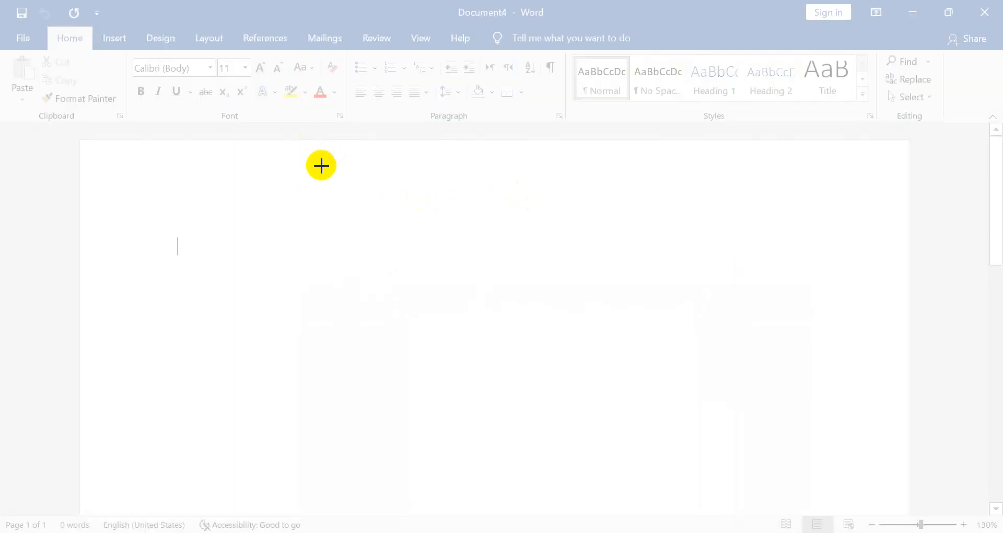
pyautogui.moveTo(575, 56); pyautogui.dragTo(872, 114)
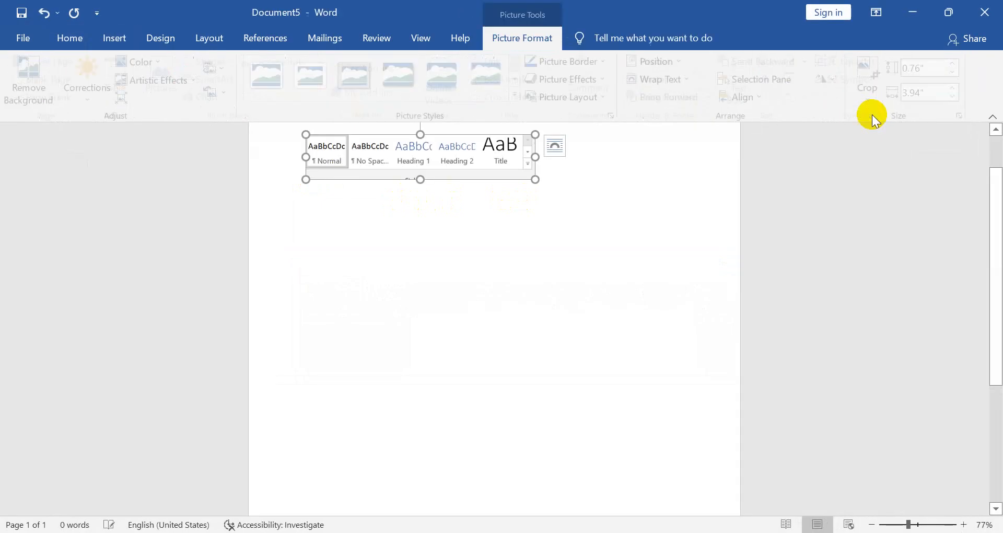
# Give the inserted clipping a floating text wrap and move it lower on the page
pyautogui.moveTo(390, 163)
pyautogui.mouseDown()
pyautogui.moveTo(386, 218)
pyautogui.moveTo(403, 176)
pyautogui.mouseUp()
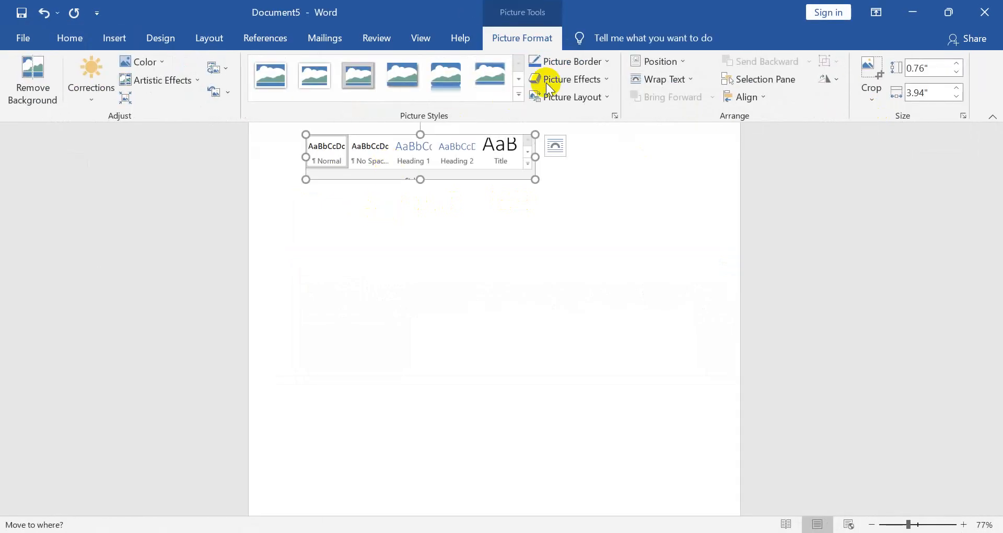
pyautogui.click(662, 79)
pyautogui.click(657, 118)
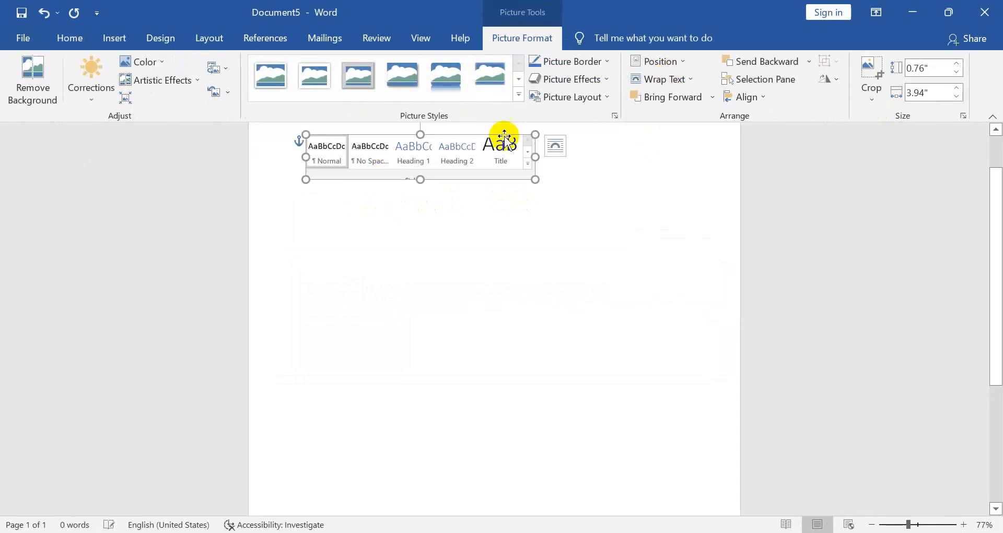
pyautogui.moveTo(503, 138); pyautogui.dragTo(507, 227)
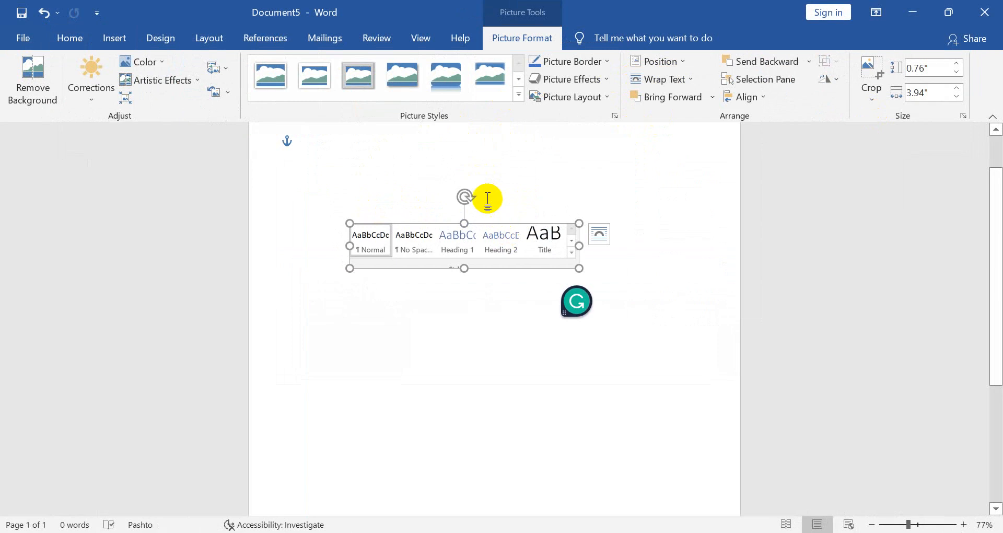
# Delete the Styles gallery clipping from the page
pyautogui.click(424, 197)
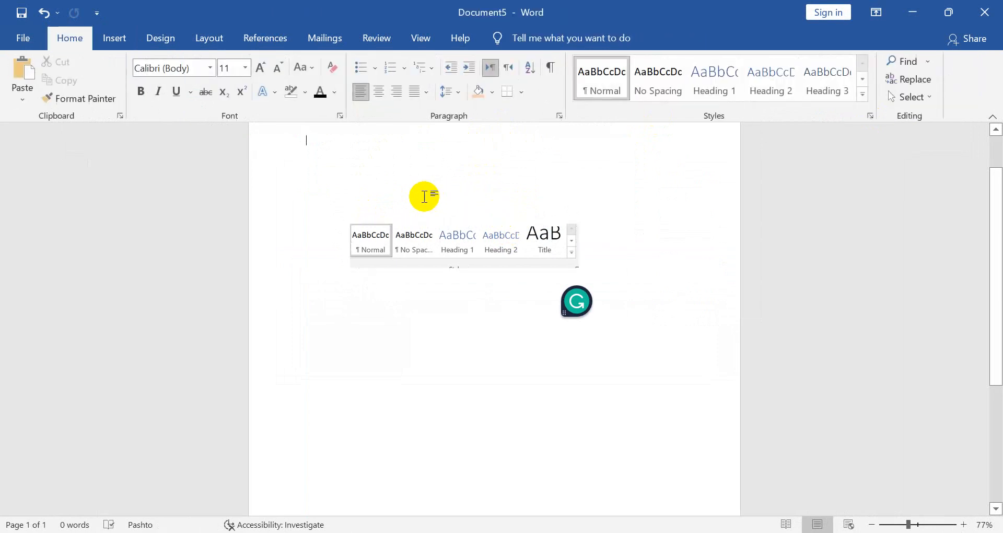
pyautogui.click(443, 239)
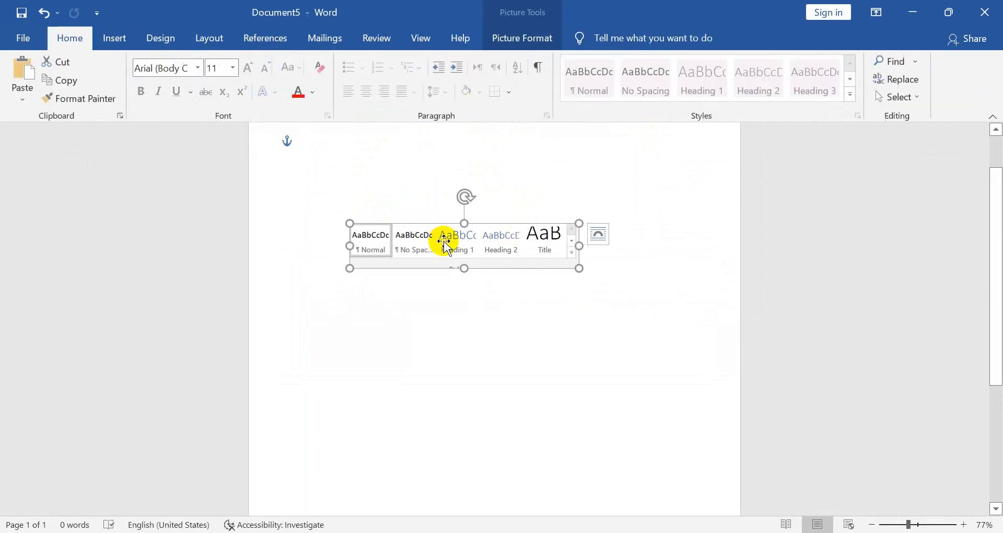
pyautogui.press('Delete')
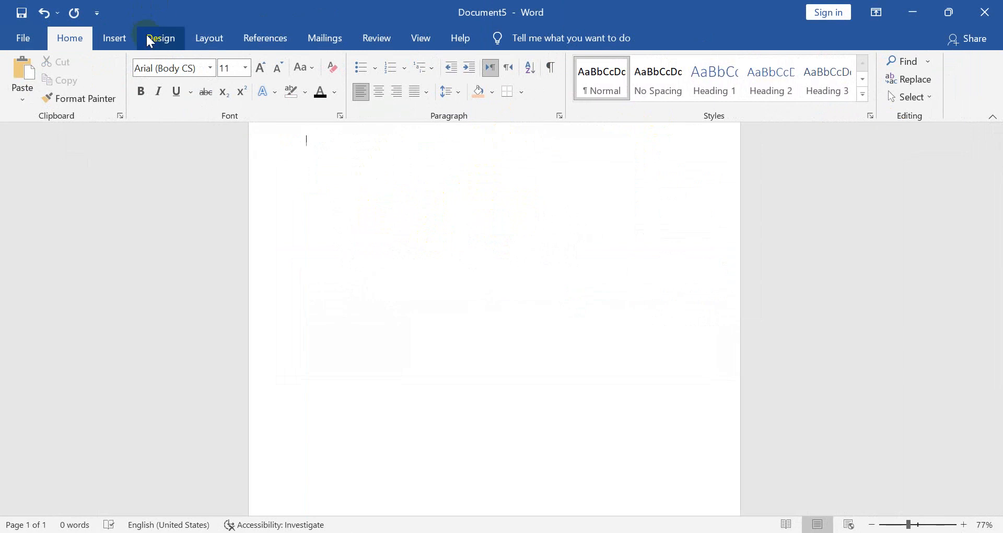
# View the Office Add-ins store and the list of recently used add-ins, then close both
pyautogui.click(124, 39)
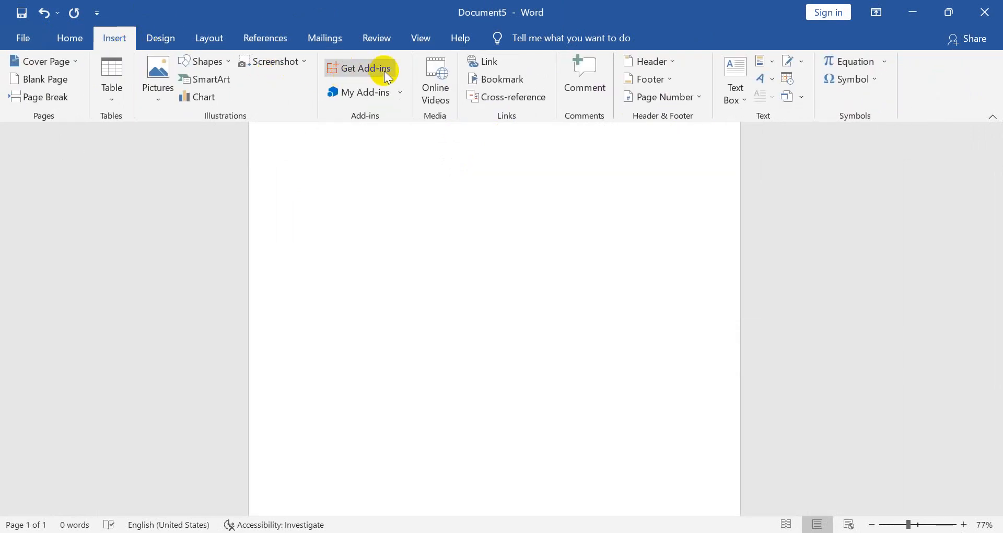
pyautogui.click(393, 72)
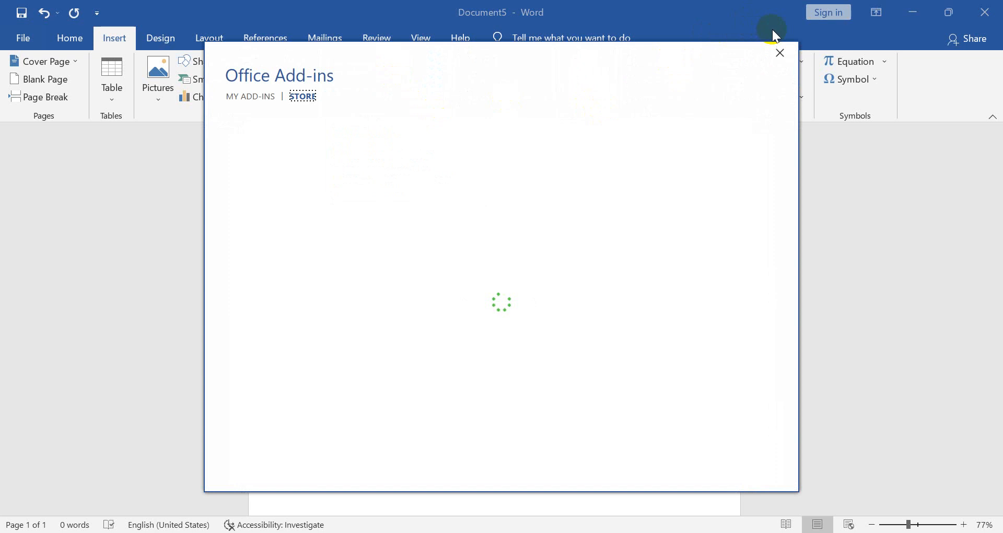
pyautogui.click(780, 53)
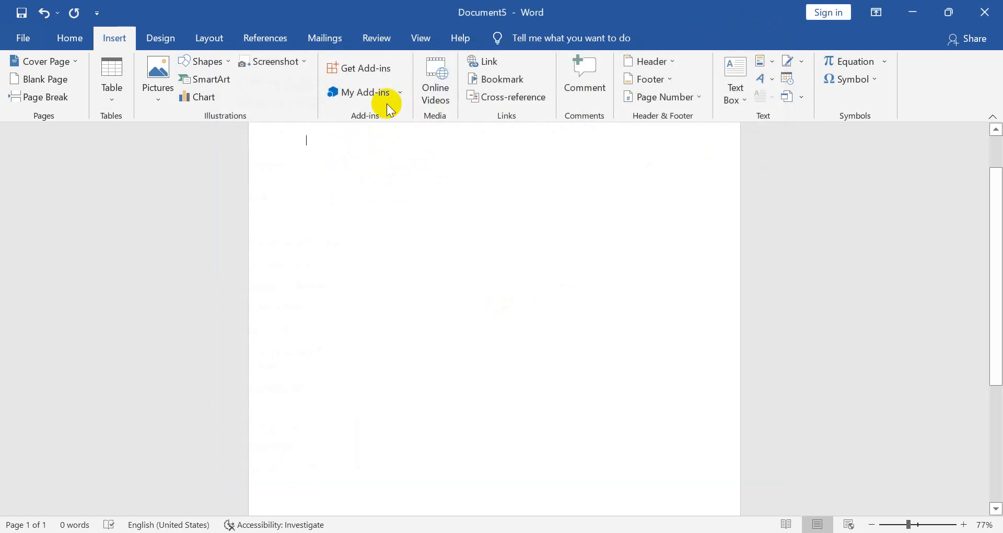
pyautogui.click(399, 92)
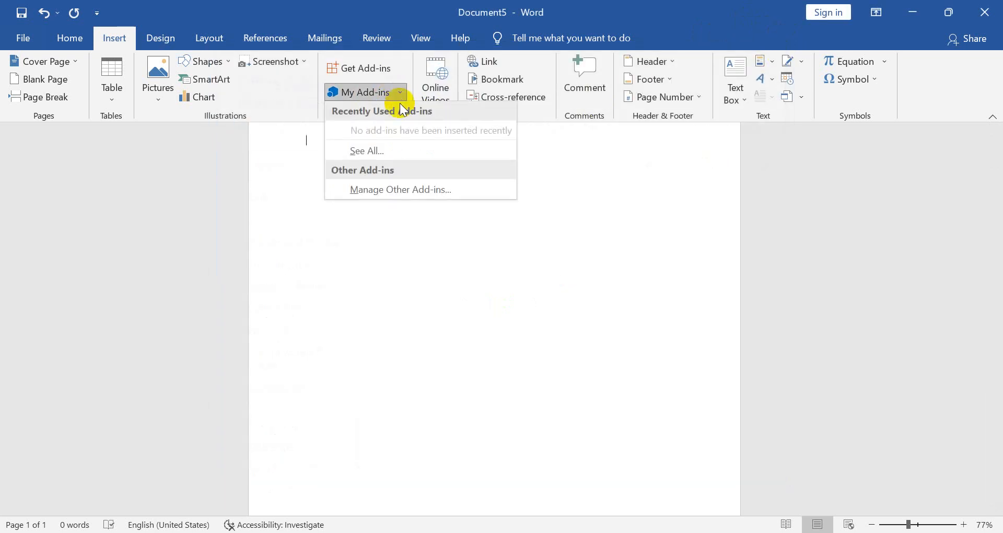
pyautogui.click(374, 253)
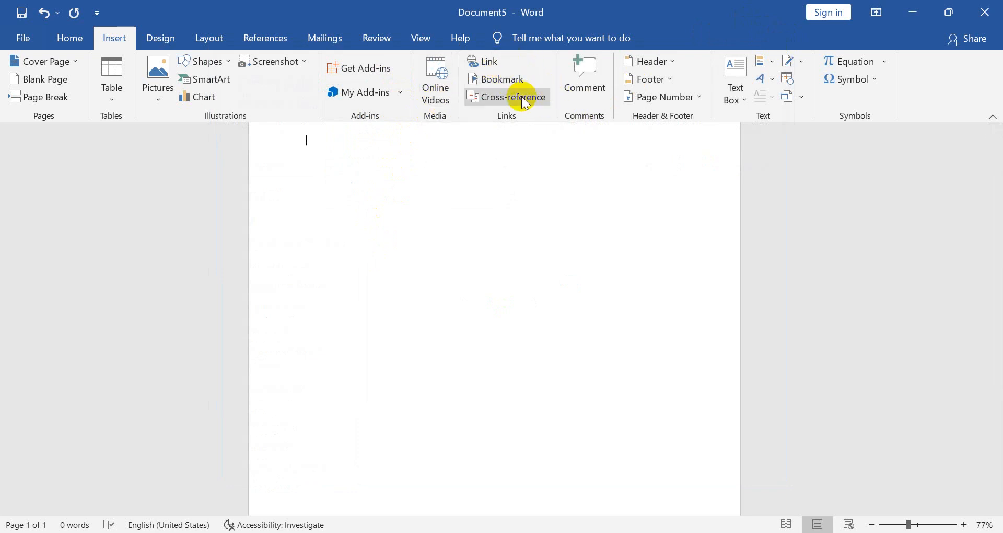
# Insert a hyperlink displaying "kahn" that creates a new document named kahn, with the option "Edit the new document later"
pyautogui.click(486, 63)
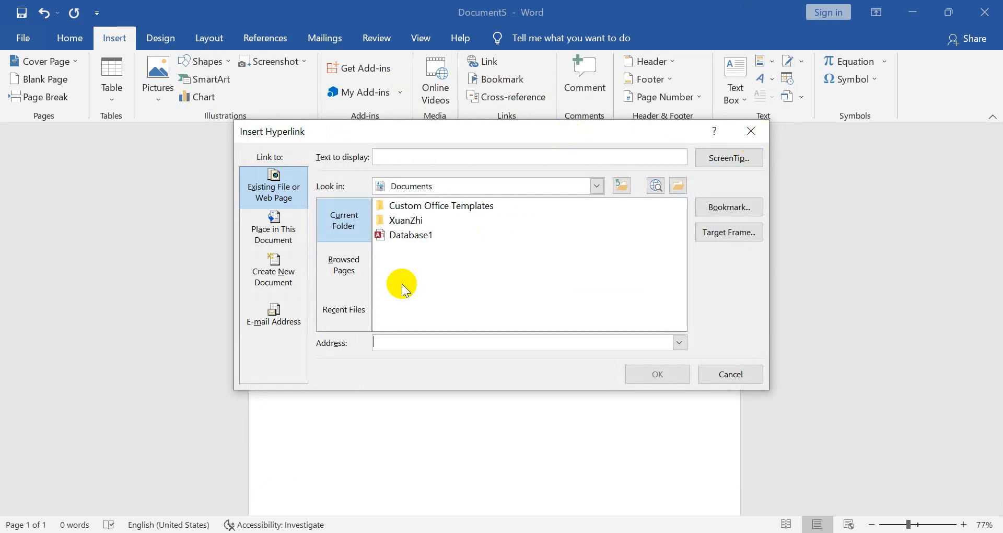
pyautogui.click(290, 246)
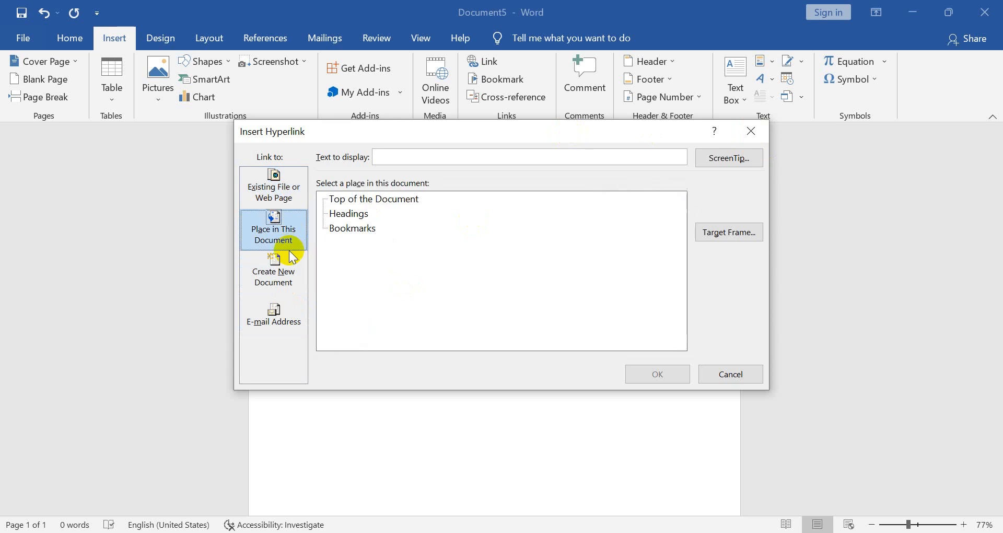
pyautogui.click(280, 269)
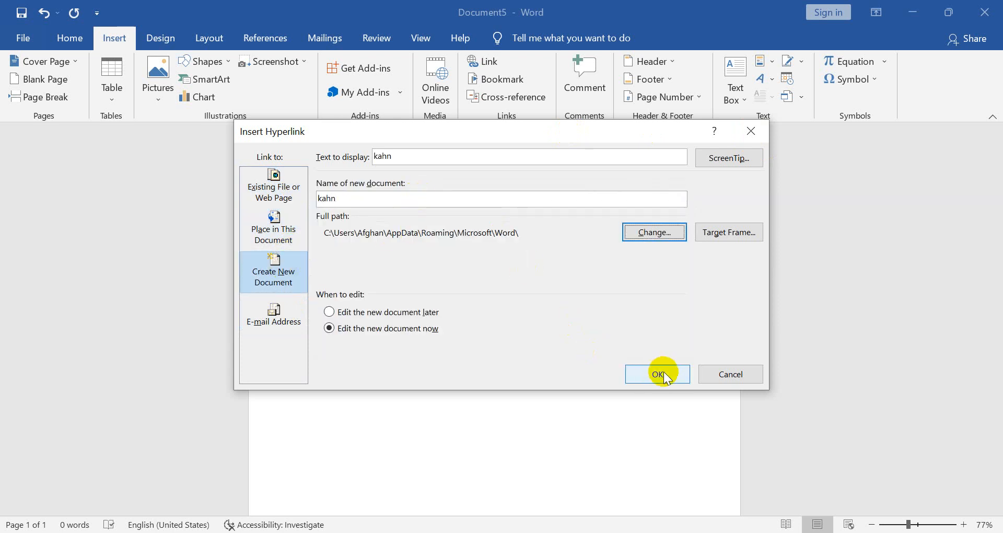
pyautogui.click(375, 314)
pyautogui.click(632, 375)
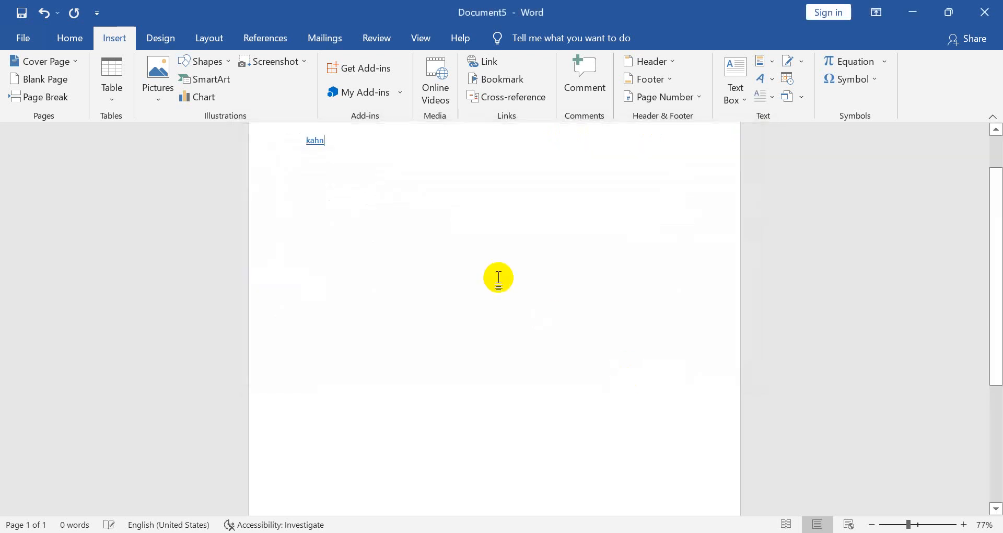
# Follow the kahn hyperlink past the security notice, enter "khan" in the linked document and close it
pyautogui.keyDown('ctrl'); pyautogui.click(317, 147); pyautogui.keyUp('ctrl')
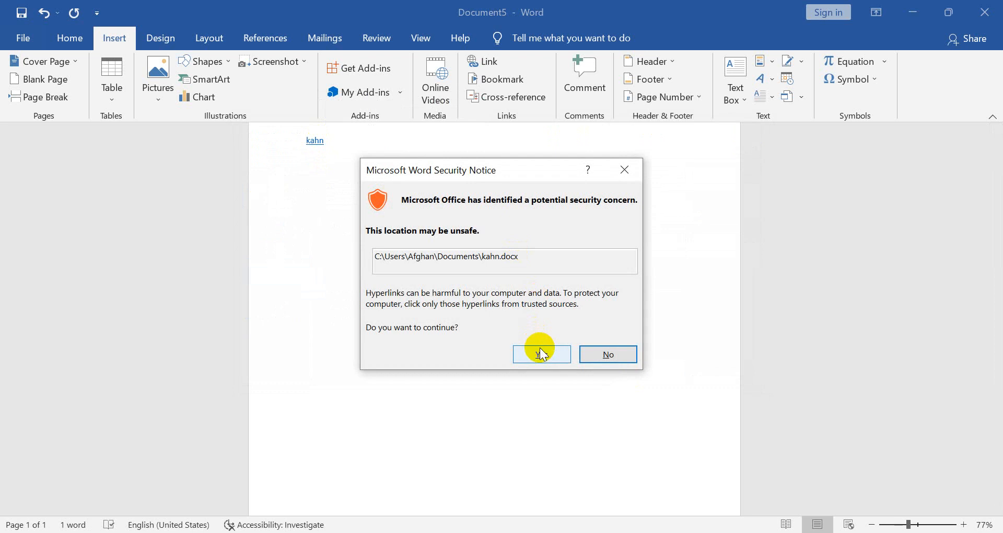
pyautogui.click(540, 347)
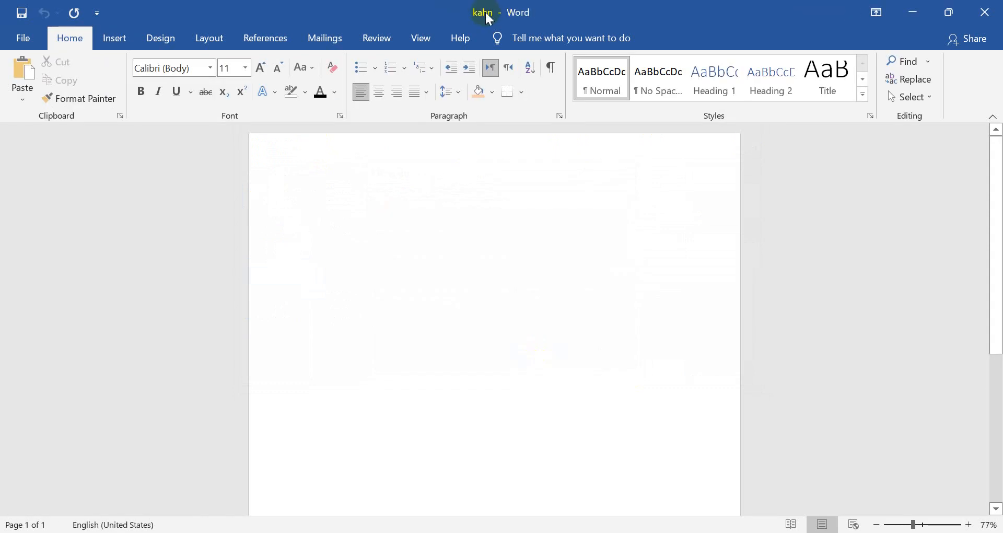
pyautogui.write('k')
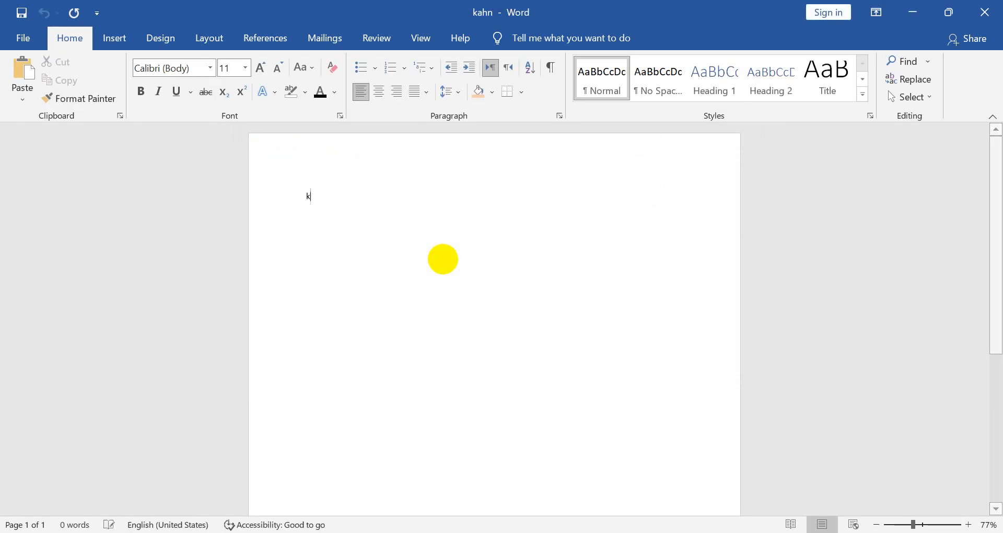
pyautogui.write('han')
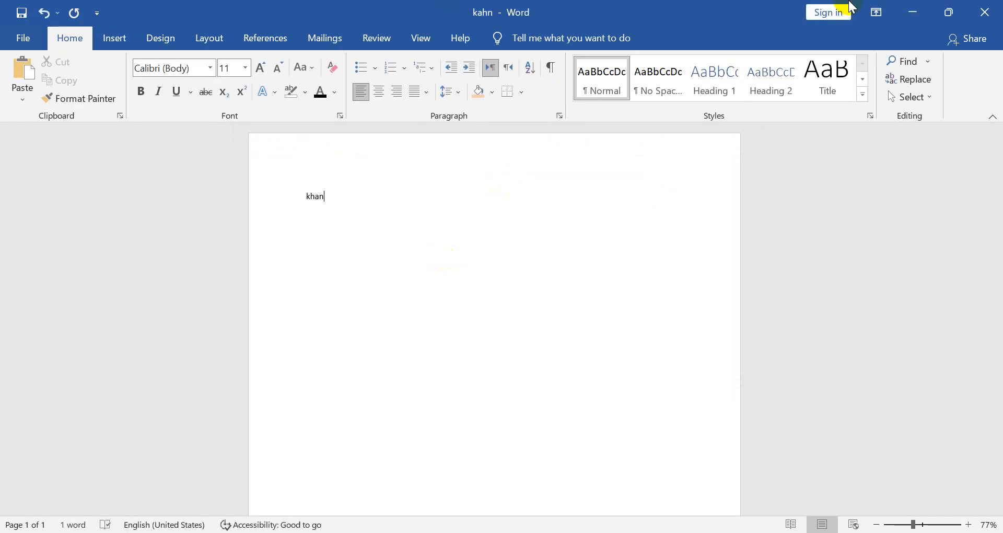
pyautogui.click(985, 12)
pyautogui.click(491, 291)
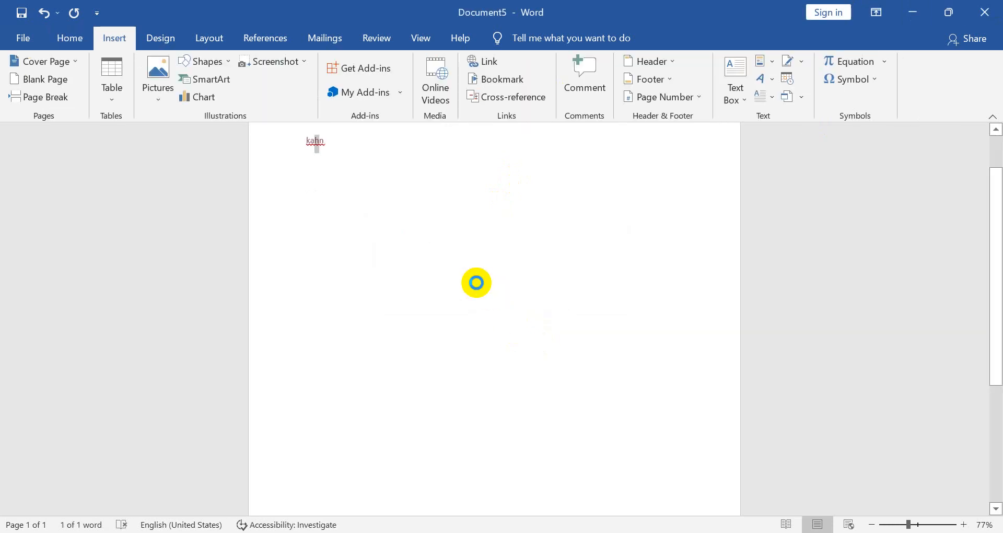
# Edit the kahn hyperlink to point to the existing file Database1 in the Documents folder
pyautogui.hotkey('ctrl', 'k')
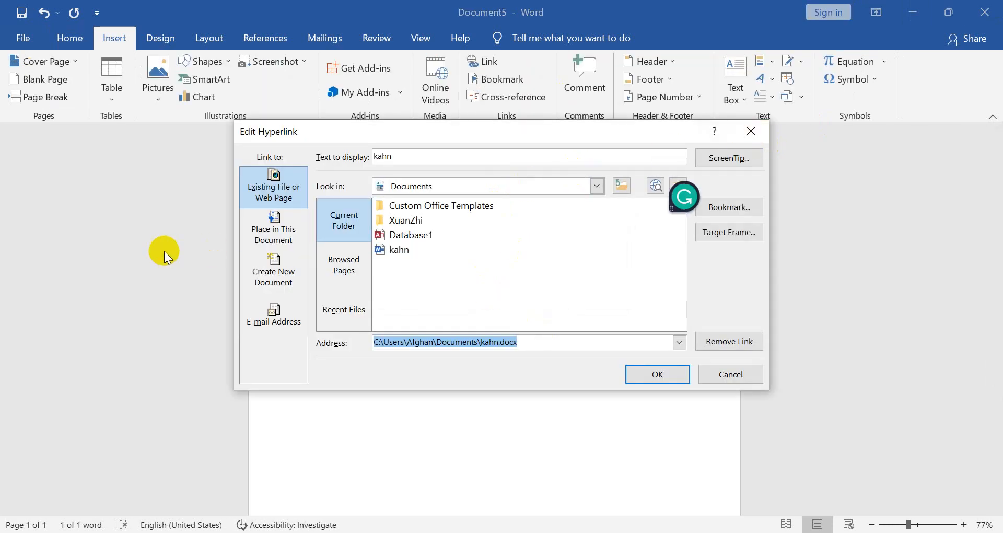
pyautogui.click(265, 239)
pyautogui.click(273, 194)
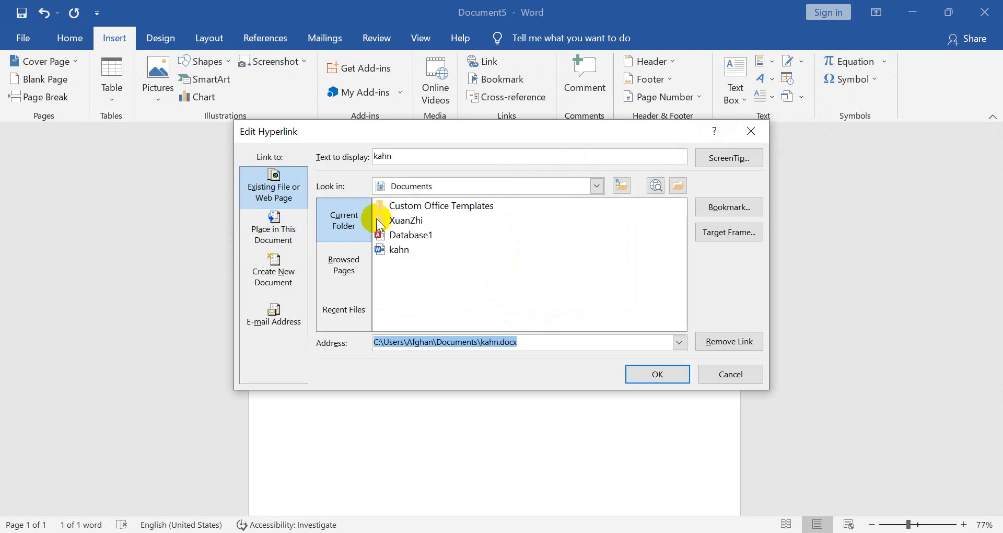
pyautogui.click(411, 235)
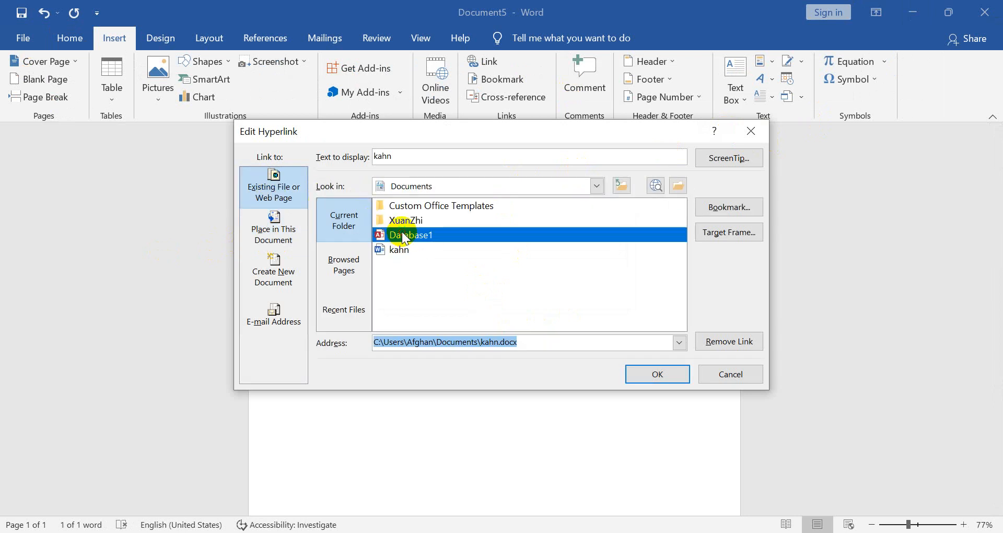
pyautogui.click(656, 374)
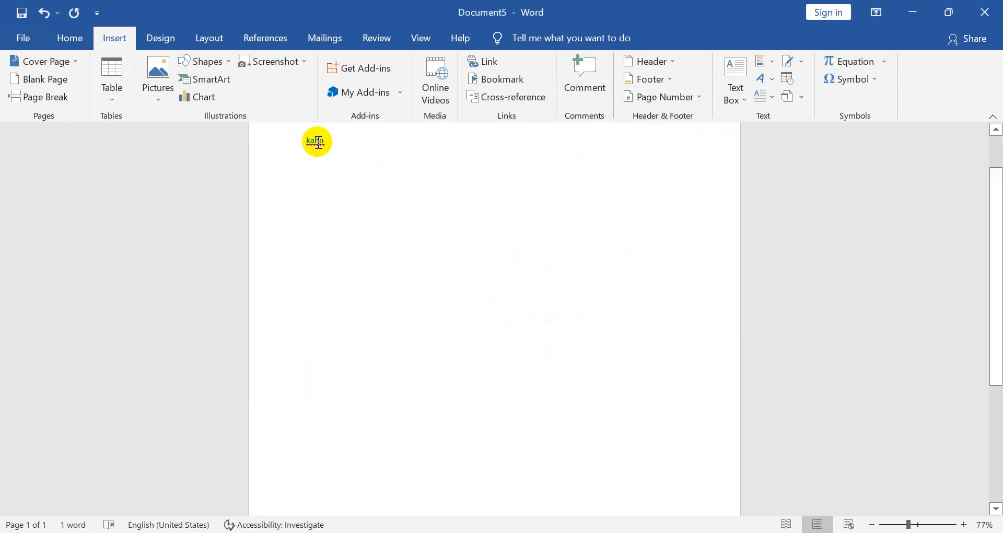
pyautogui.moveTo(312, 141)
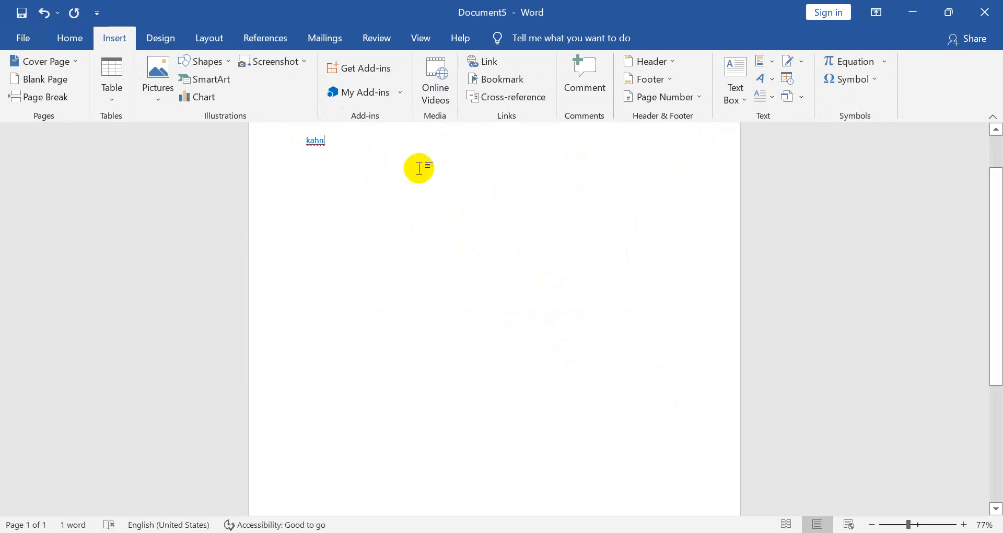
# Add a comment reading "zxdsadasdASD" to the hyperlinked word in the document
pyautogui.click(511, 79)
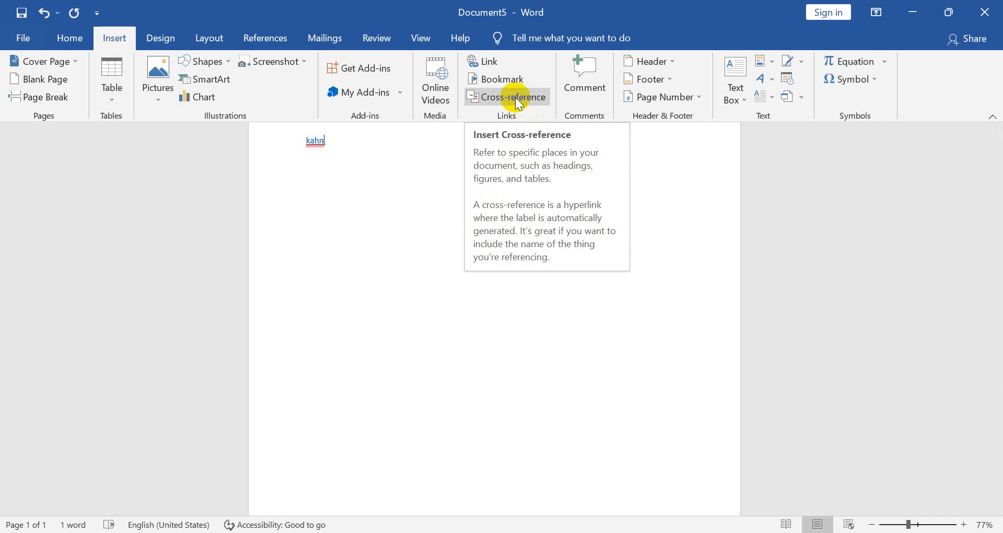
pyautogui.click(599, 92)
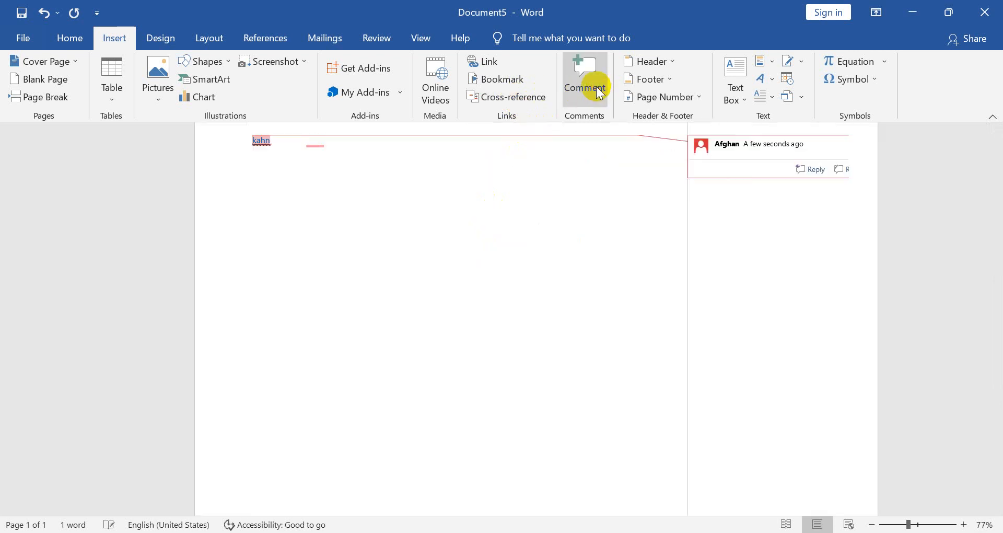
pyautogui.write('zxdsadasdASD')
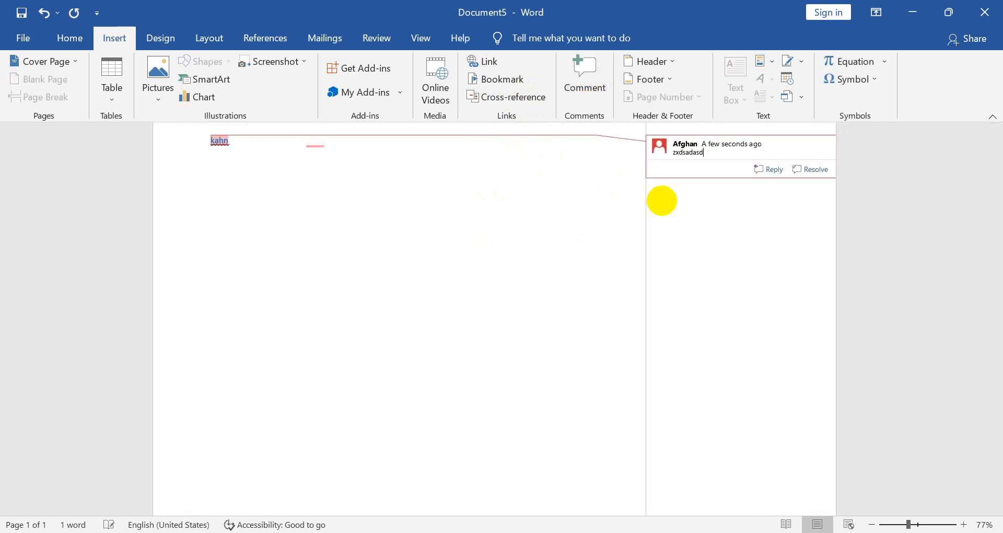
# Insert the built-in Austin header with its document title placeholder
pyautogui.click(665, 62)
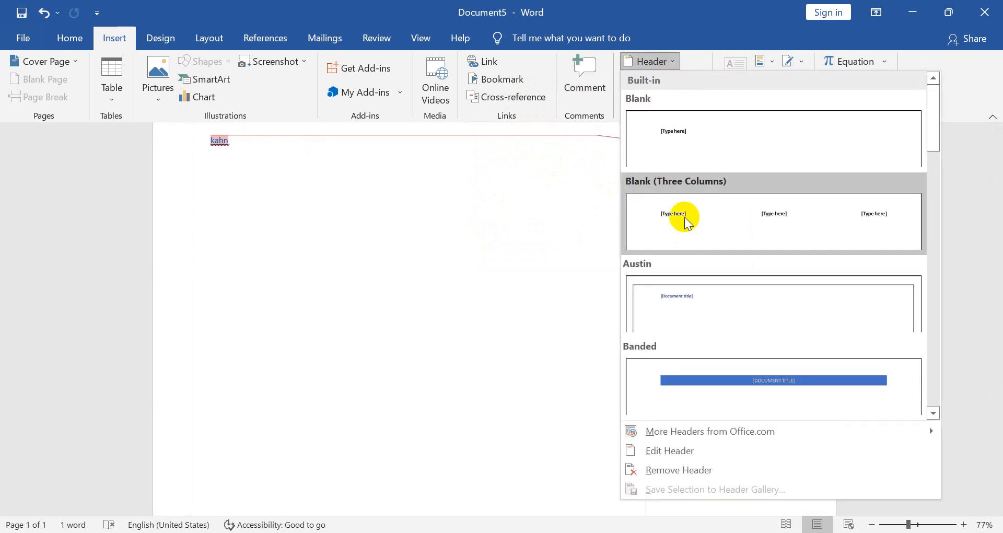
pyautogui.click(676, 306)
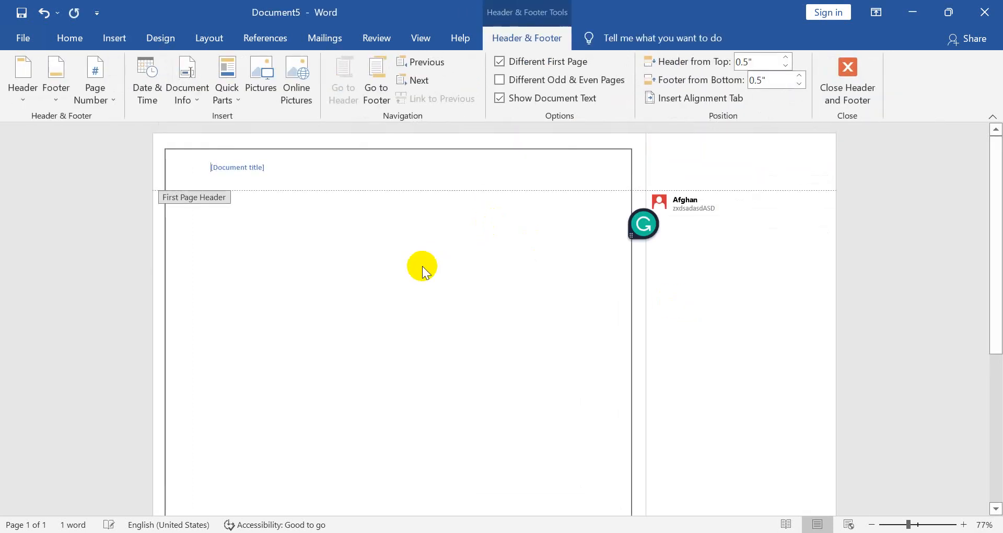
# Enter "ZDASDASD ASD" in the first page header, ahead of the document title placeholder
pyautogui.write('ZDASDASD ASD')
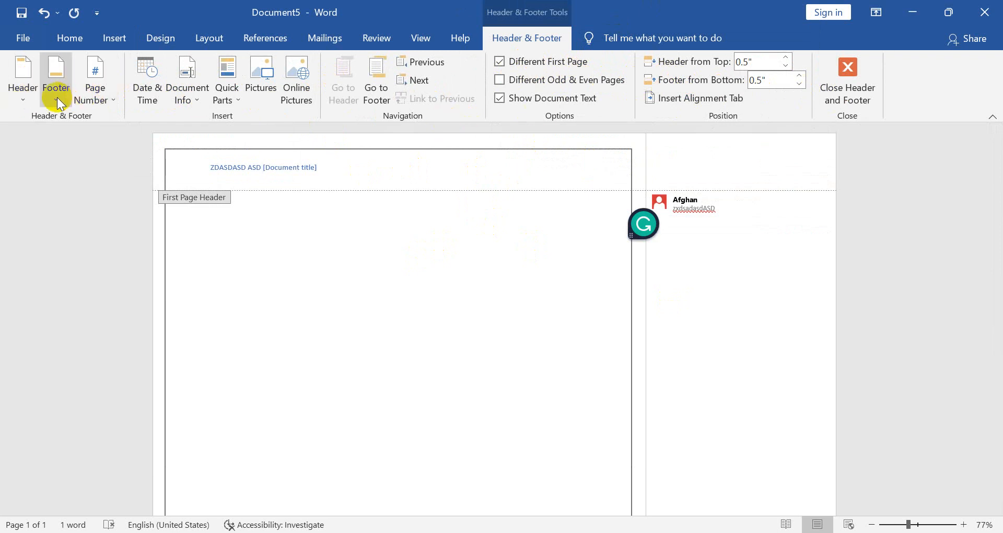
# Open the first page footer for editing and enter "PREPARD BY" followed by the preparer's name
pyautogui.click(55, 73)
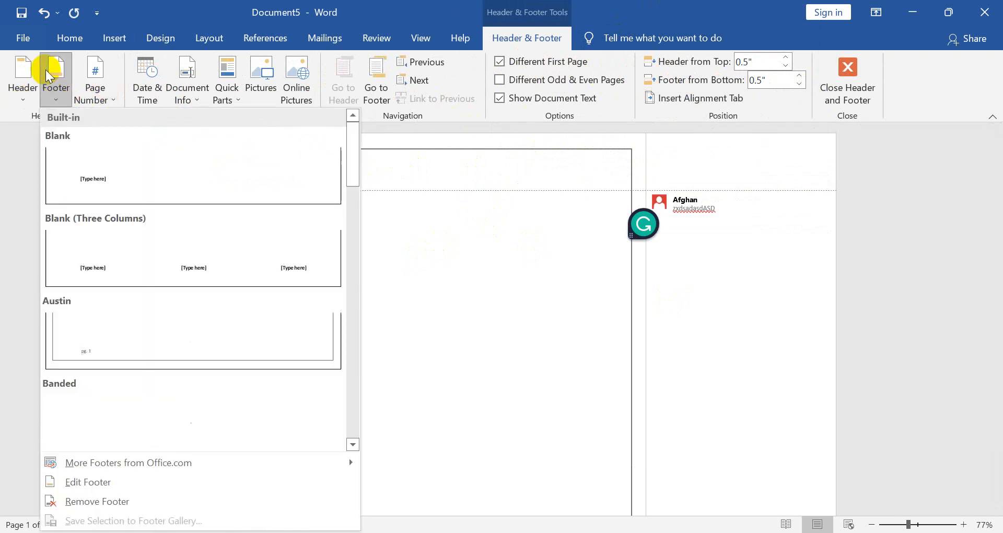
pyautogui.click(56, 75)
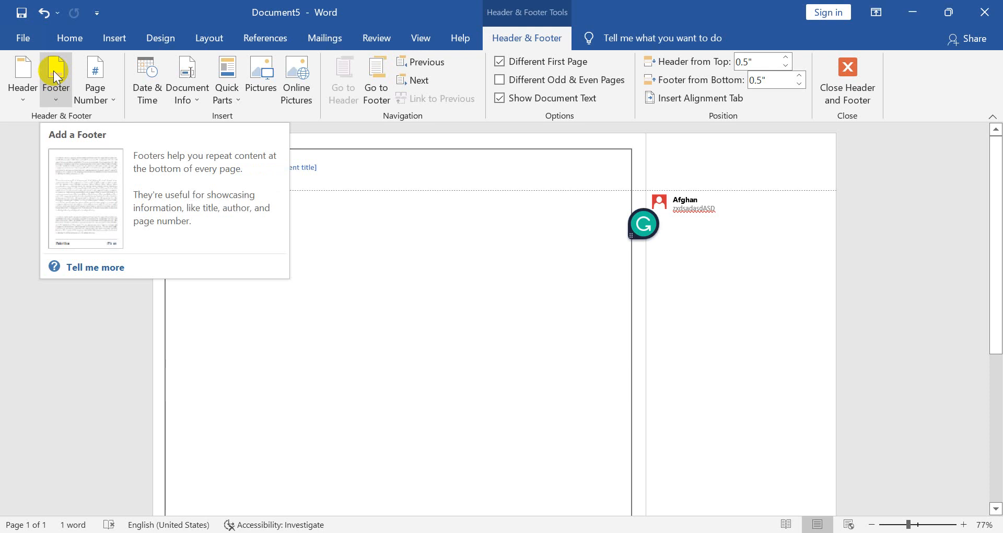
pyautogui.click(55, 76)
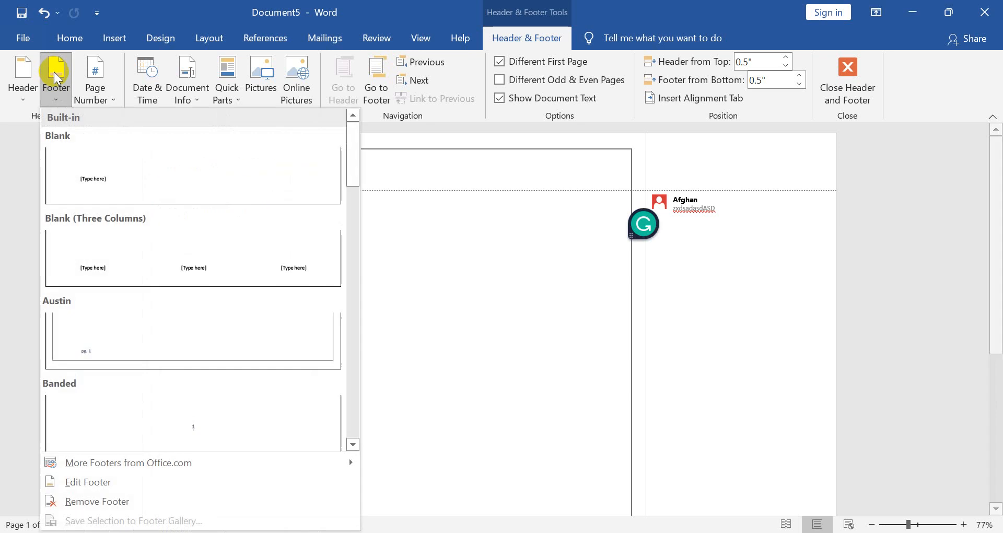
pyautogui.click(143, 482)
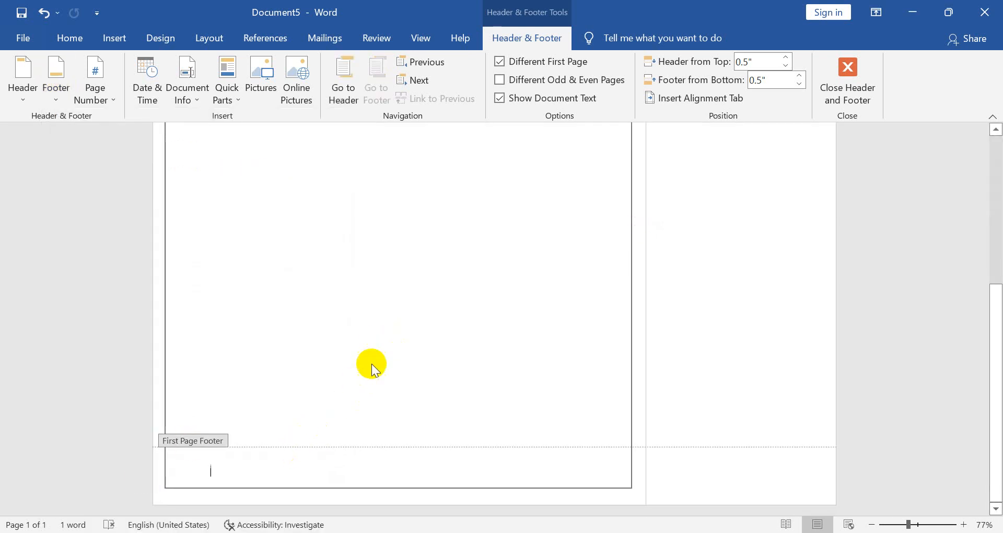
pyautogui.write('PREPARD BY JAN')
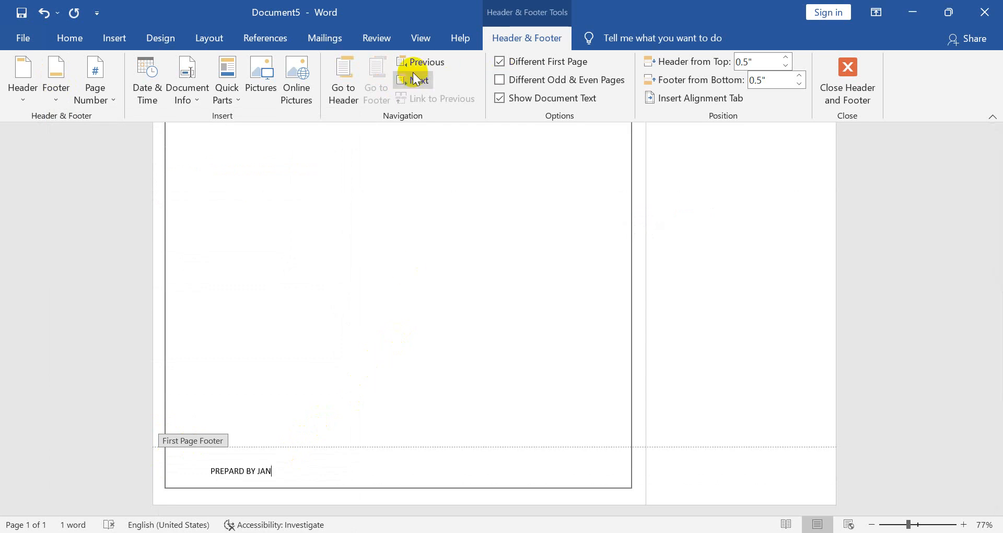
# Insert the date in the "Feb. 8, 22" format at the end of the first page footer text
pyautogui.click(156, 97)
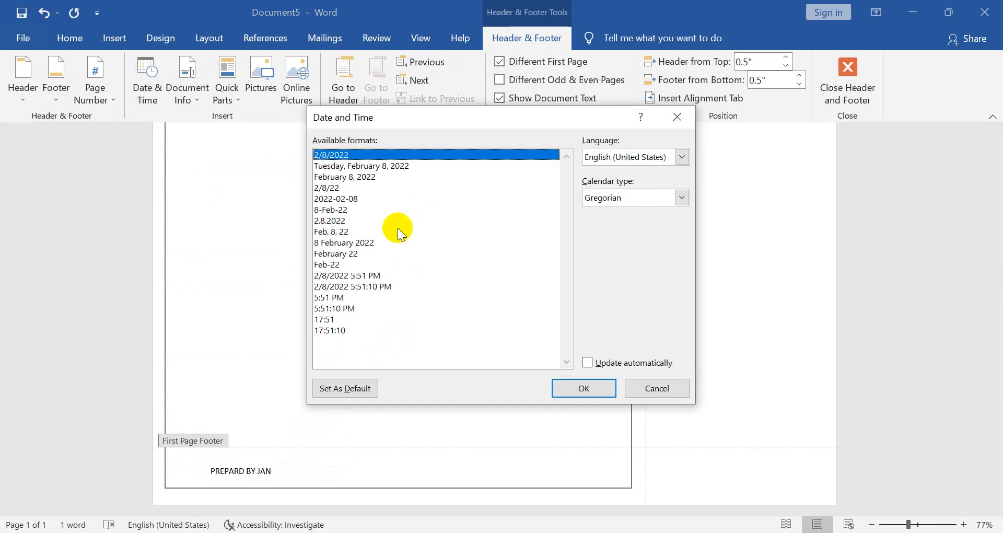
pyautogui.click(393, 232)
pyautogui.click(577, 392)
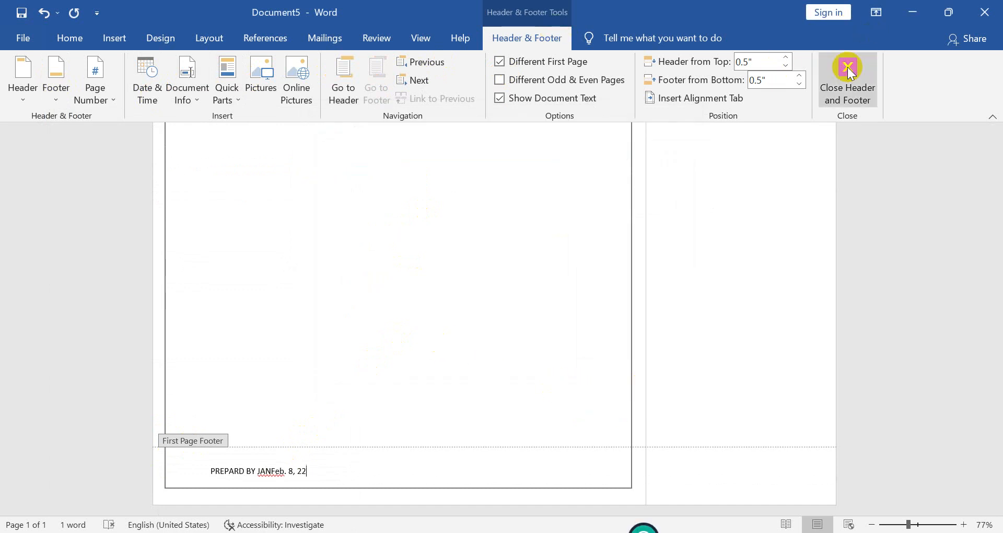
# Enable different odd and even pages for the headers and footers, and return to the document body
pyautogui.click(785, 65)
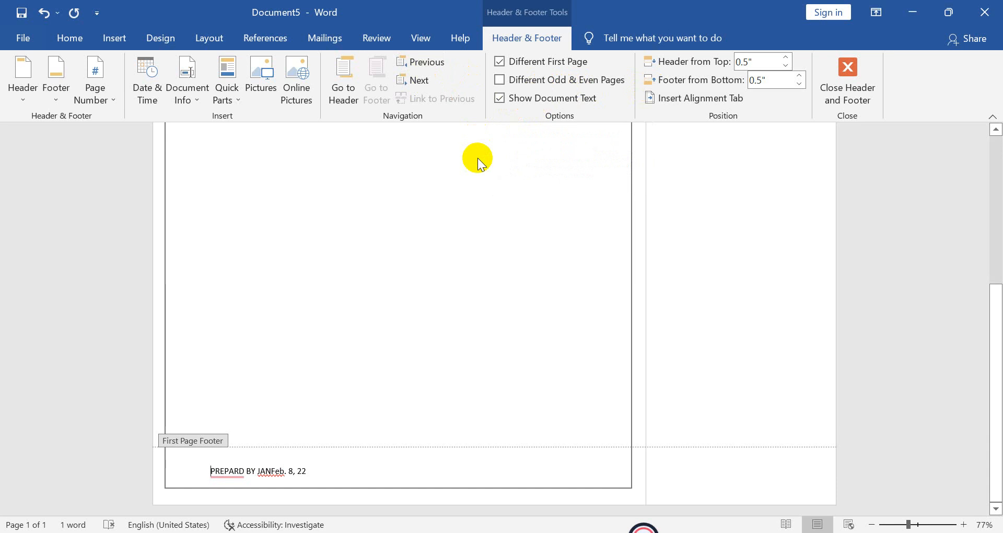
pyautogui.click(535, 84)
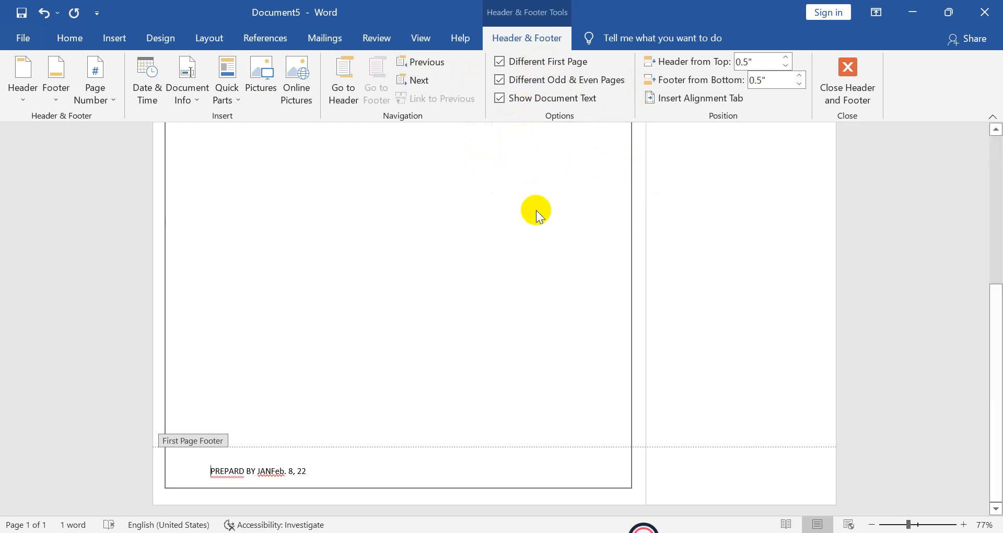
pyautogui.click(854, 84)
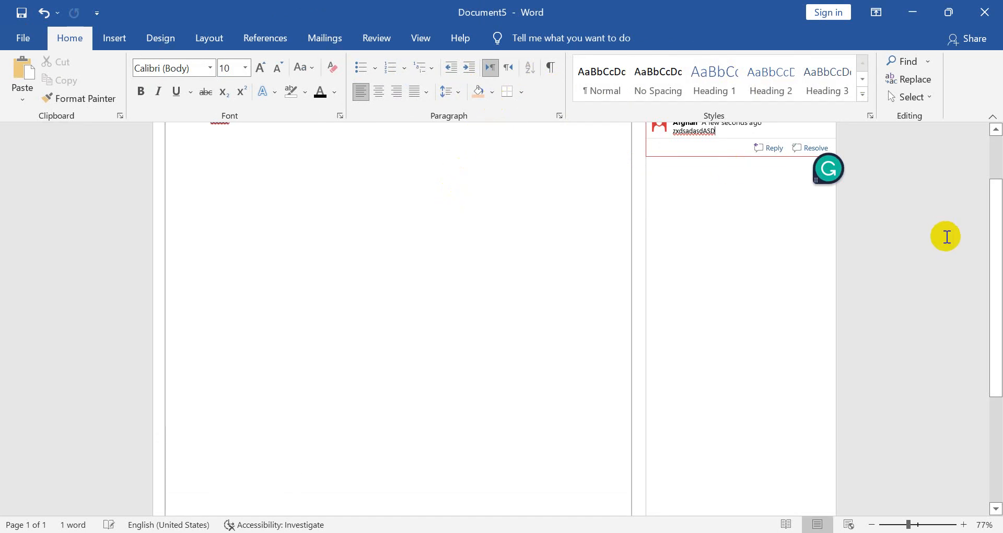
# Add a page number in the page margin using the Accent Bar, Left style
pyautogui.moveTo(995, 243); pyautogui.dragTo(996, 143)
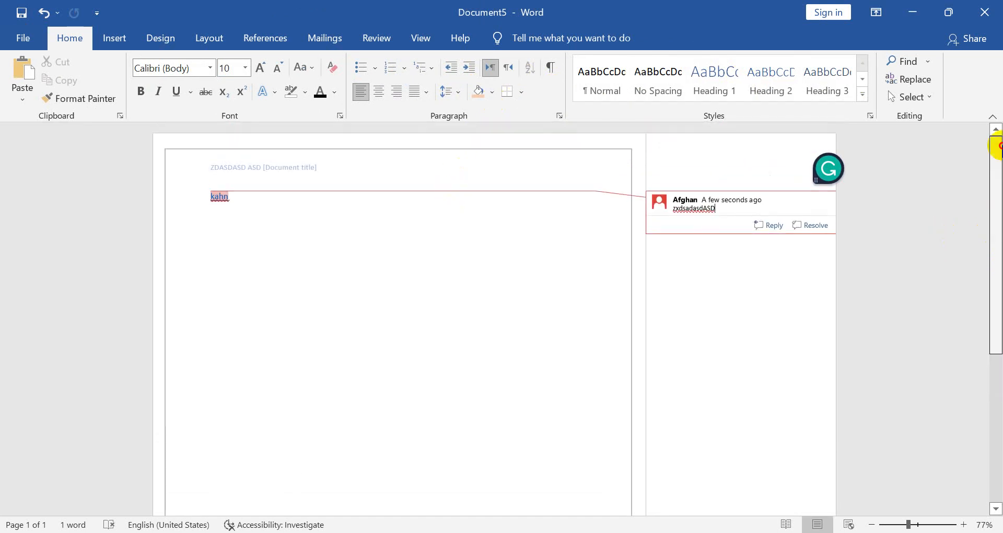
pyautogui.click(494, 249)
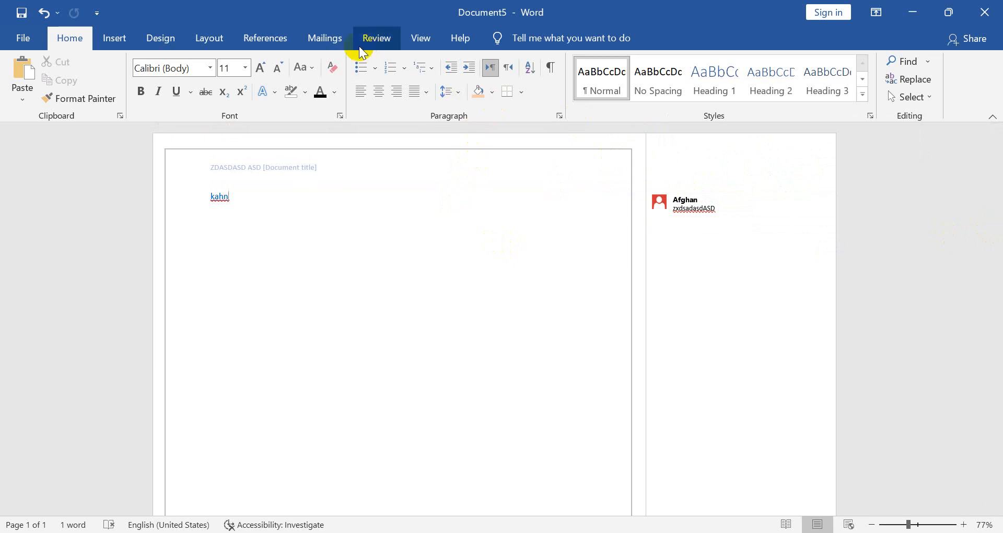
pyautogui.click(125, 45)
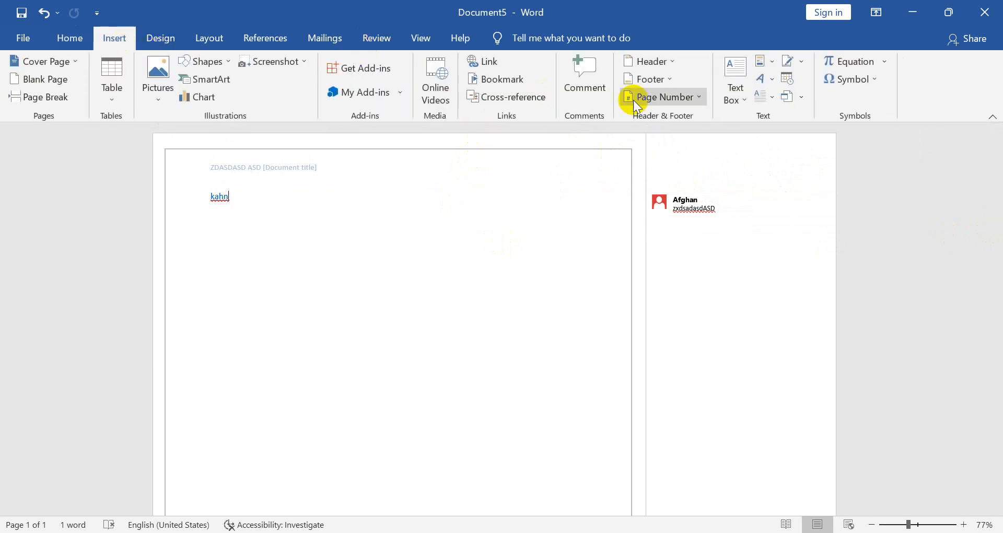
pyautogui.click(694, 100)
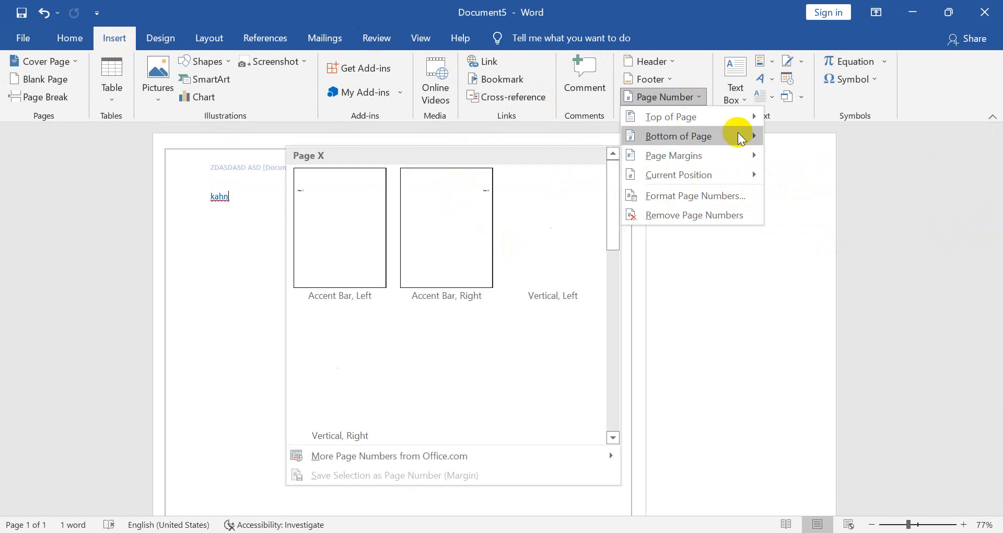
pyautogui.moveTo(729, 123)
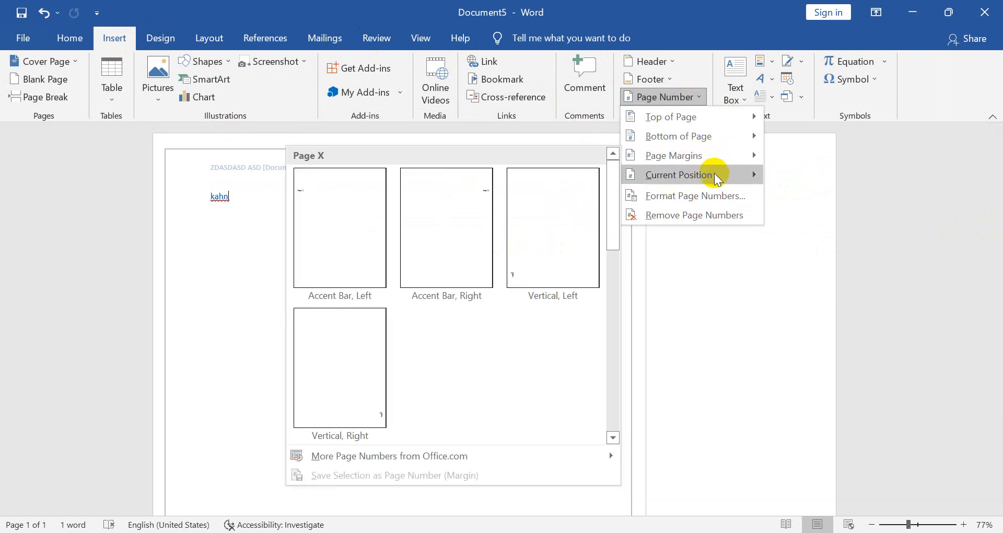
pyautogui.moveTo(725, 158)
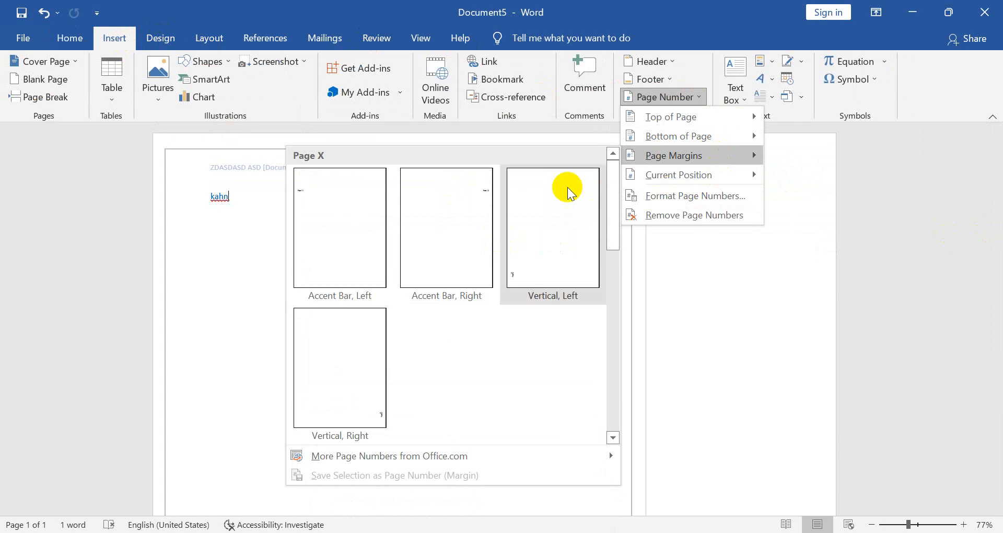
pyautogui.click(348, 222)
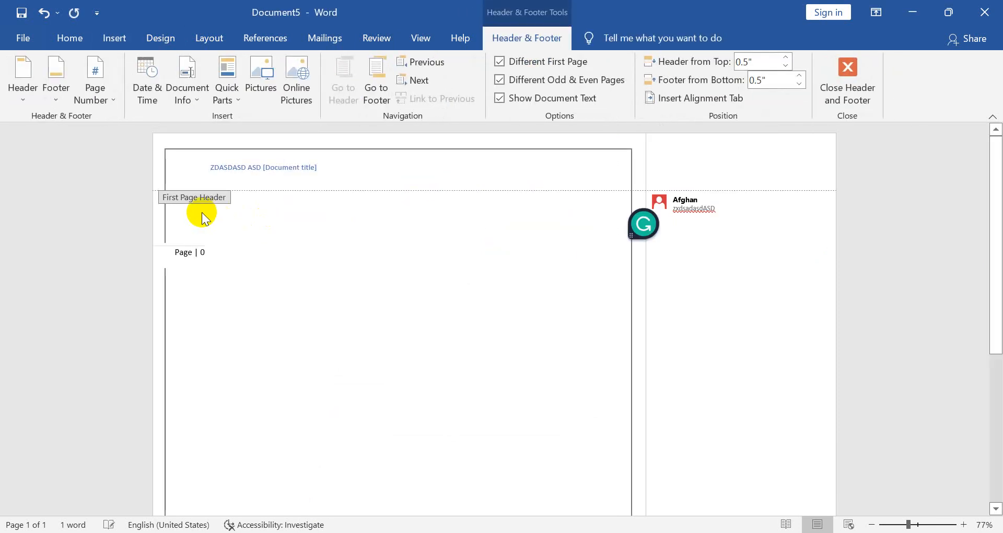
pyautogui.click(211, 269)
pyautogui.click(514, 210)
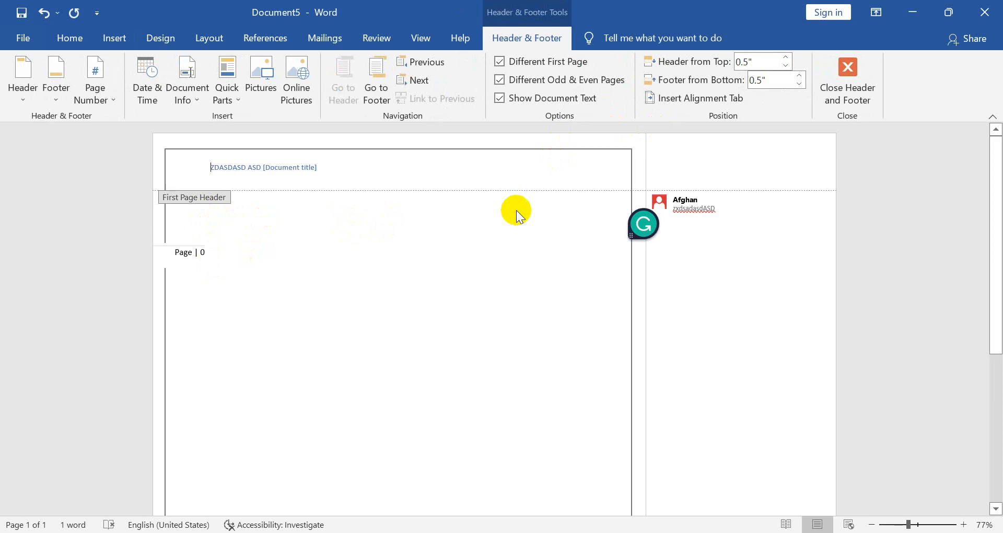
# Create a new blank document and draw a narrow text box about 1" high and 0.3" wide near the page's lower right corner
pyautogui.hotkey('ctrl', 'n')
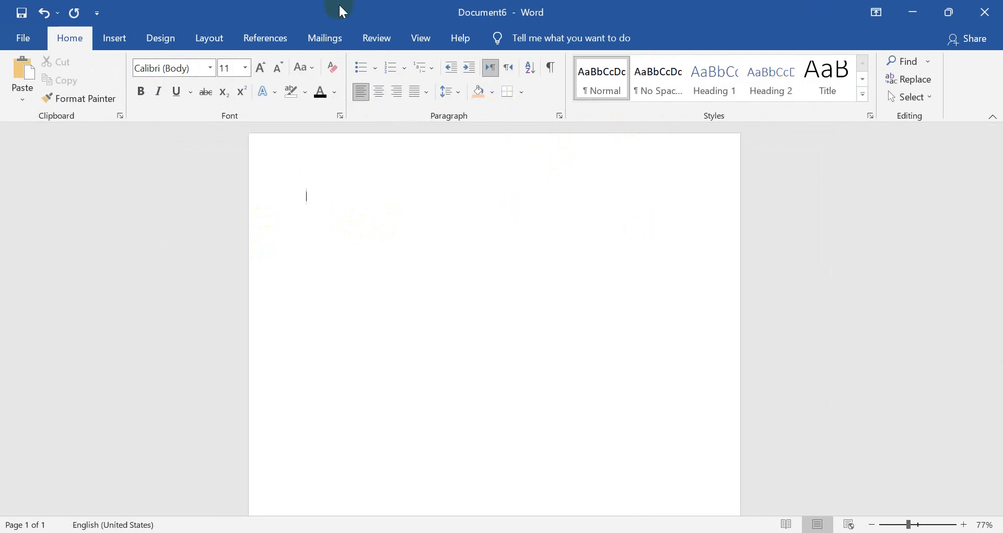
pyautogui.click(130, 38)
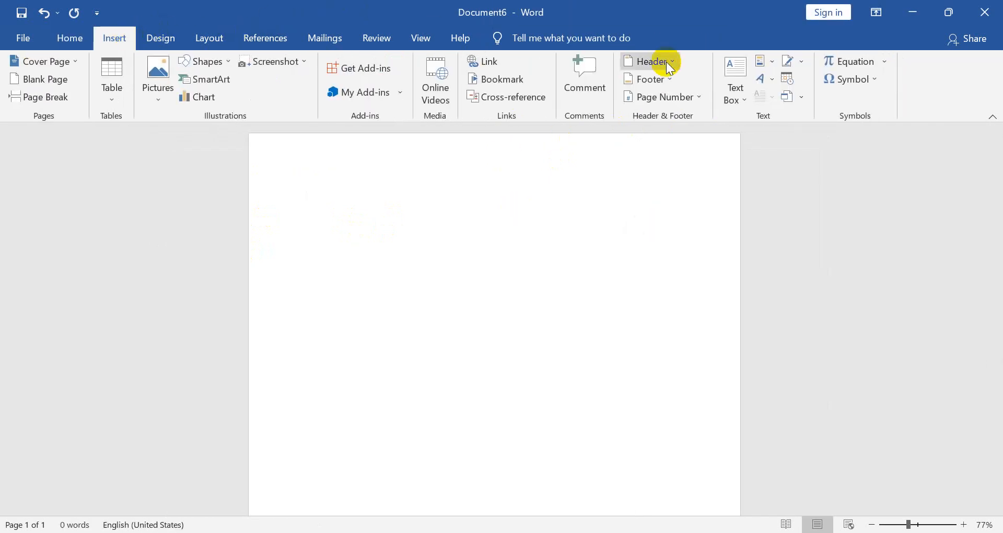
pyautogui.click(747, 102)
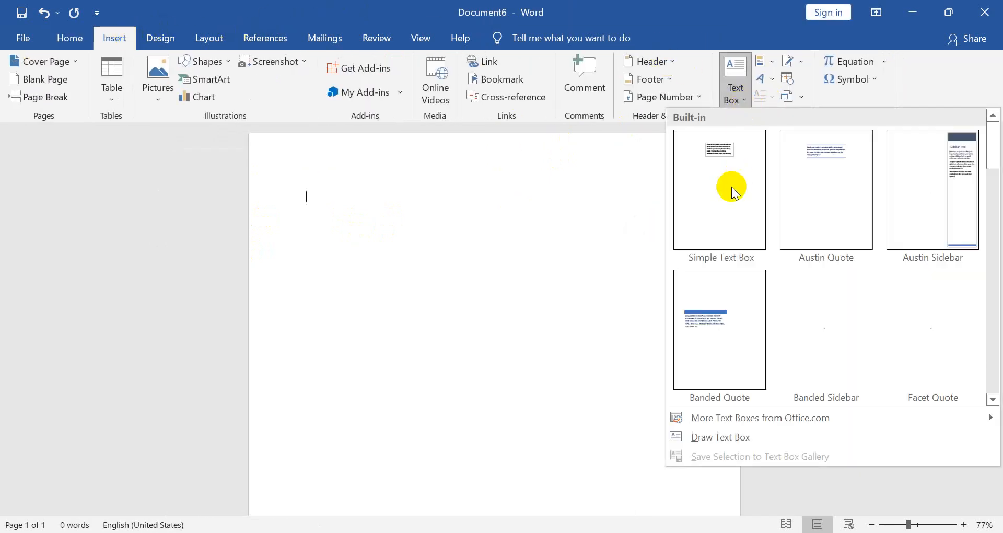
pyautogui.click(702, 440)
pyautogui.moveTo(701, 440); pyautogui.dragTo(719, 499)
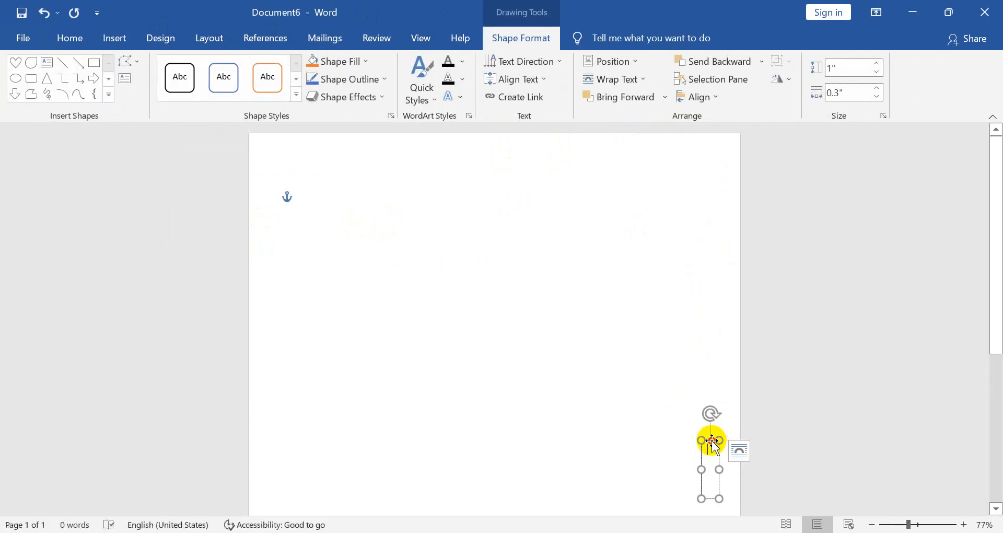
# Move the text box to the page's upper right area, widen it to about 2.45", and enter "ASD ASDSD ASDASDASD" in it
pyautogui.moveTo(713, 441); pyautogui.dragTo(503, 226)
pyautogui.press('super')
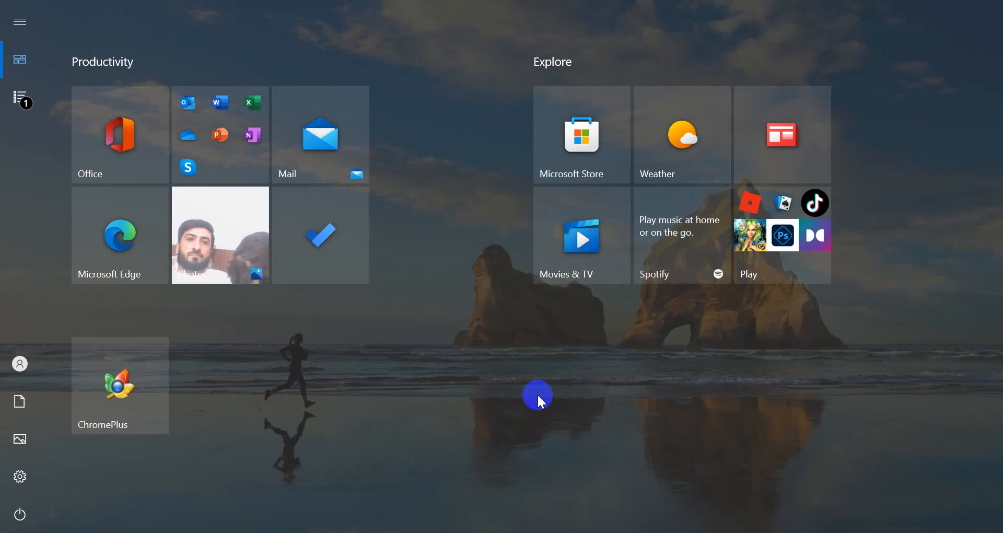
pyautogui.click(537, 394)
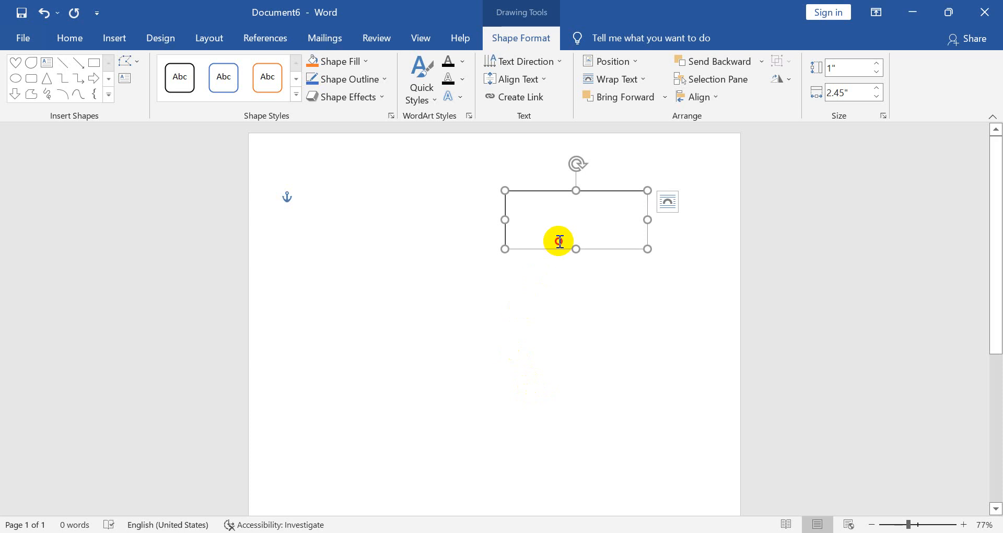
pyautogui.write('D ASDSD ASDASDASD')
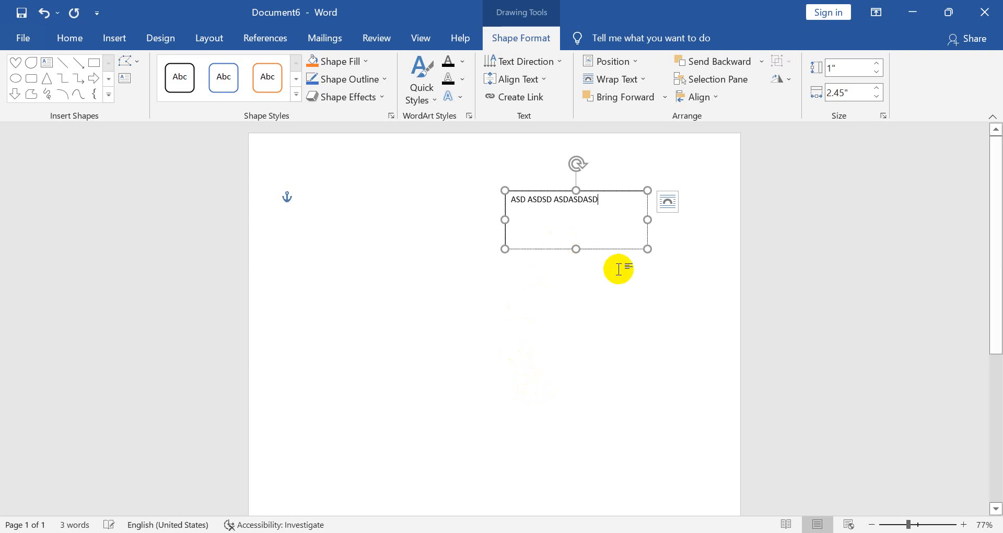
pyautogui.click(611, 320)
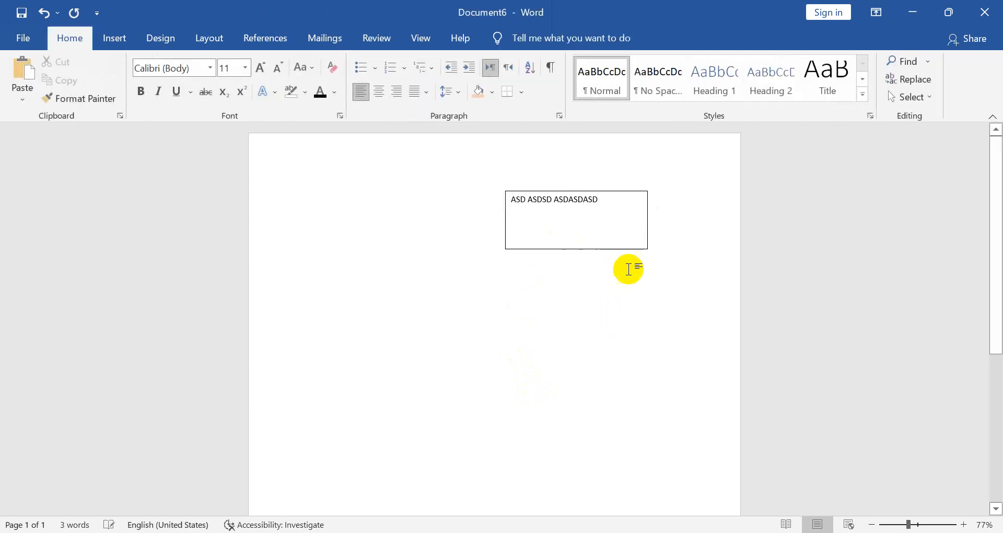
pyautogui.click(596, 241)
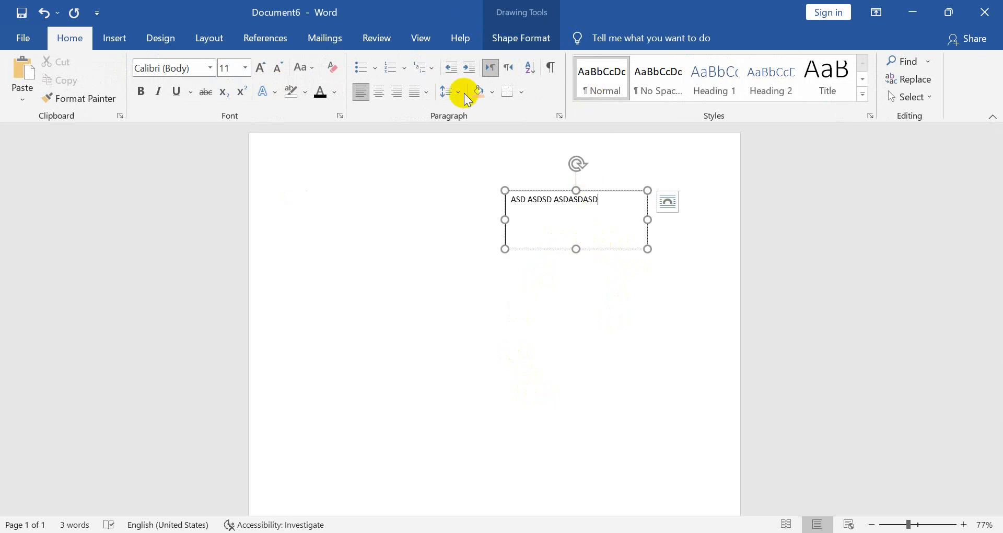
pyautogui.click(416, 195)
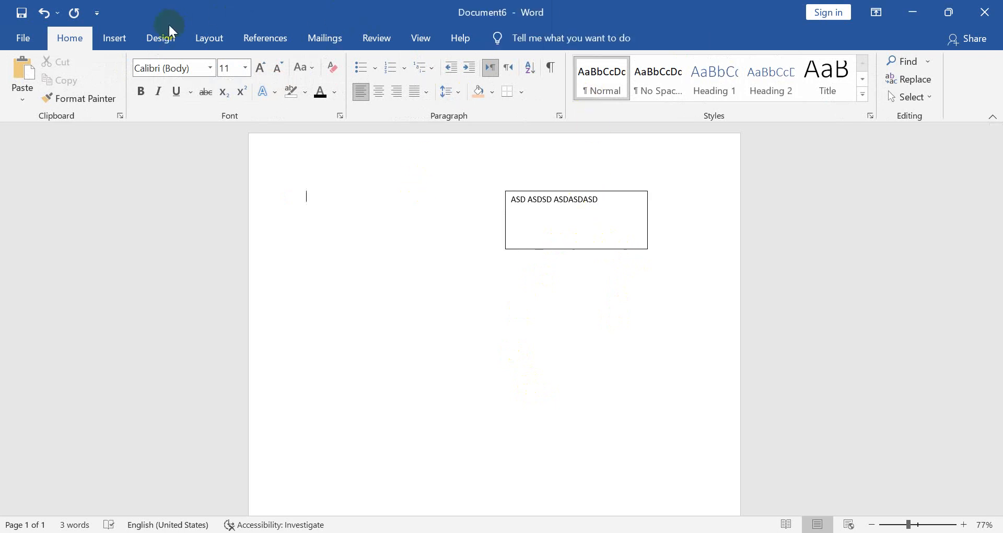
pyautogui.click(114, 38)
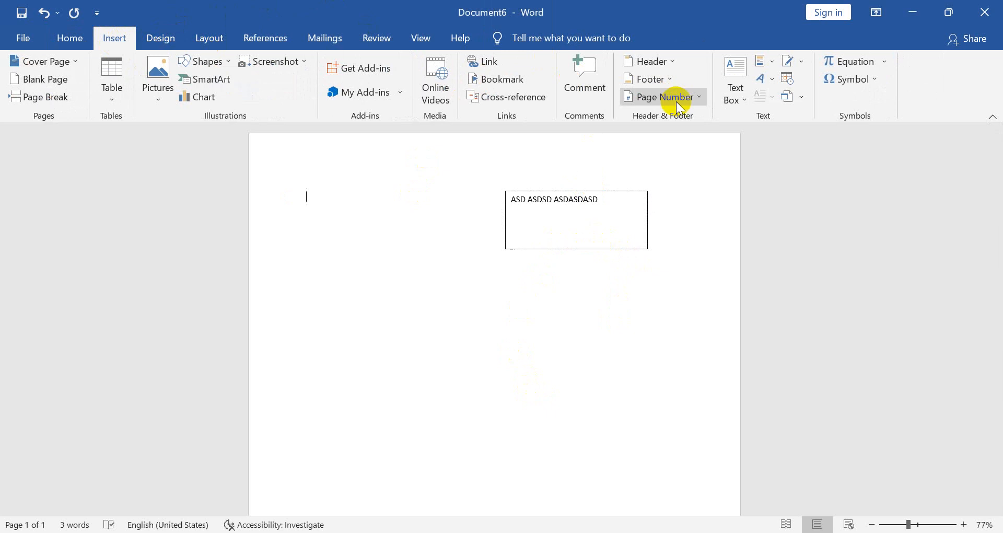
pyautogui.click(772, 64)
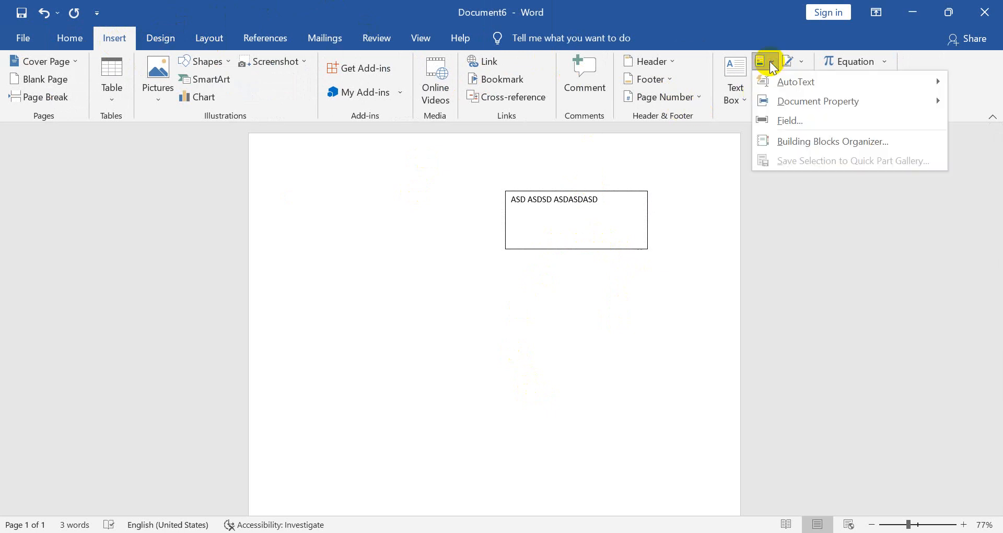
pyautogui.moveTo(800, 86)
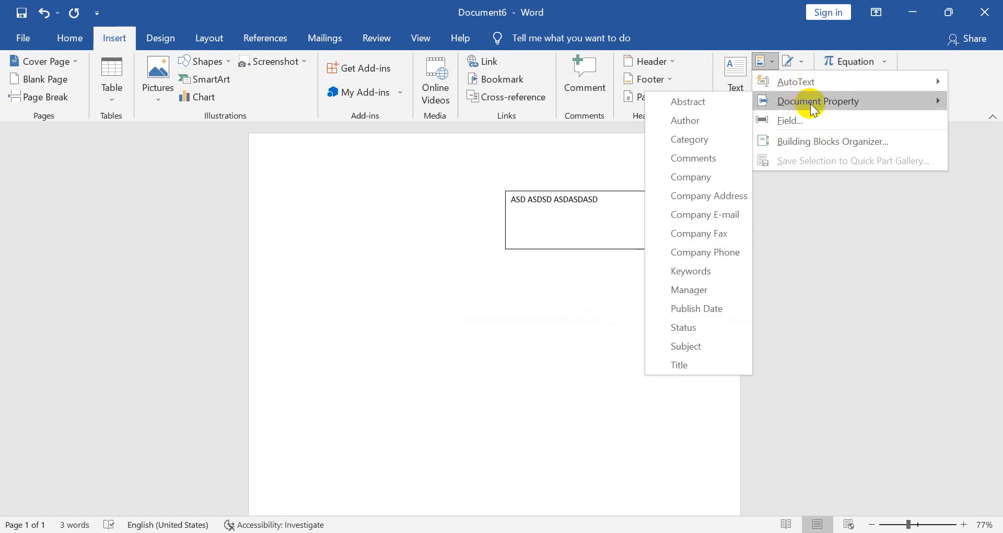
pyautogui.click(679, 251)
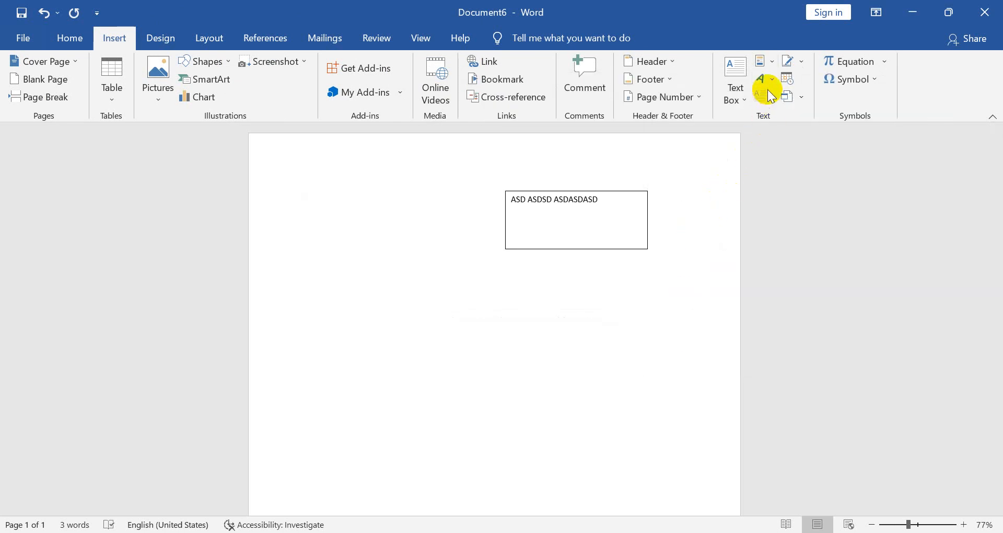
pyautogui.click(774, 62)
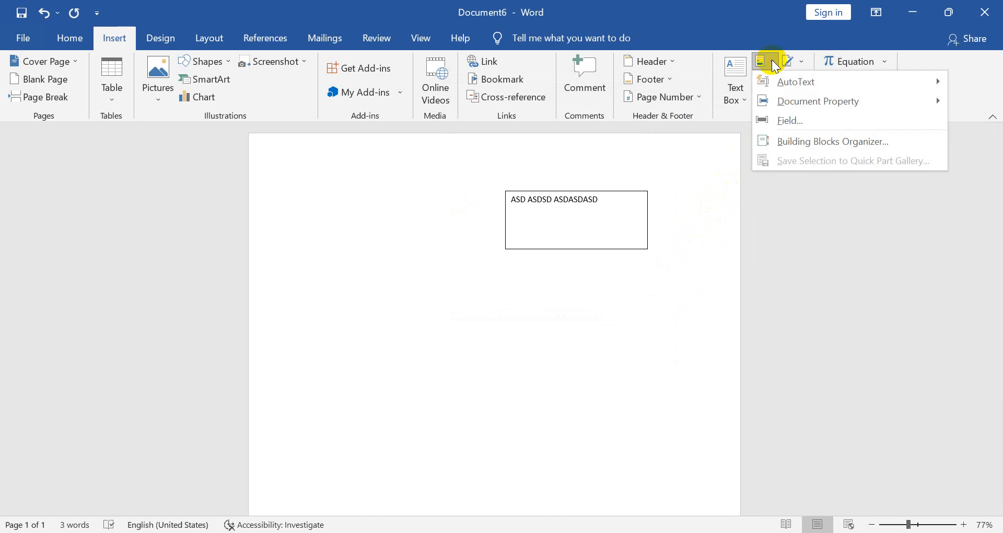
pyautogui.click(705, 253)
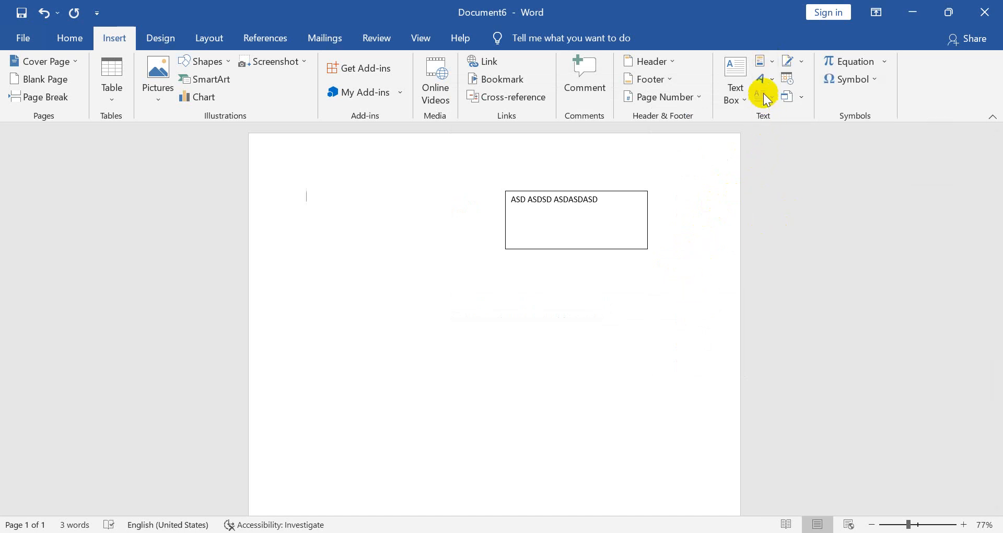
# Generate five paragraphs of sample text in the document body with the =RAND function, and select the entire document content
pyautogui.click(504, 334)
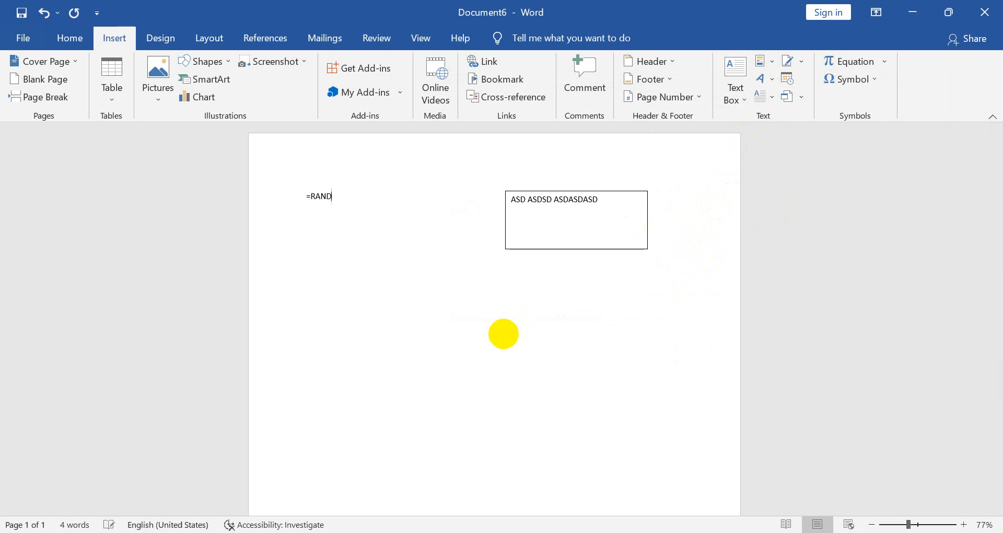
pyautogui.press('Return')
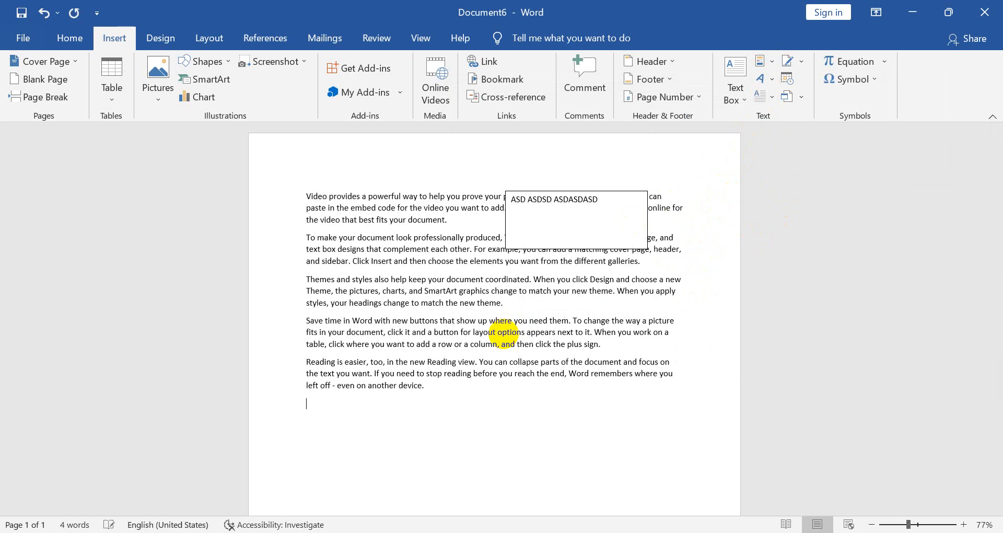
pyautogui.hotkey('ctrl', 'a')
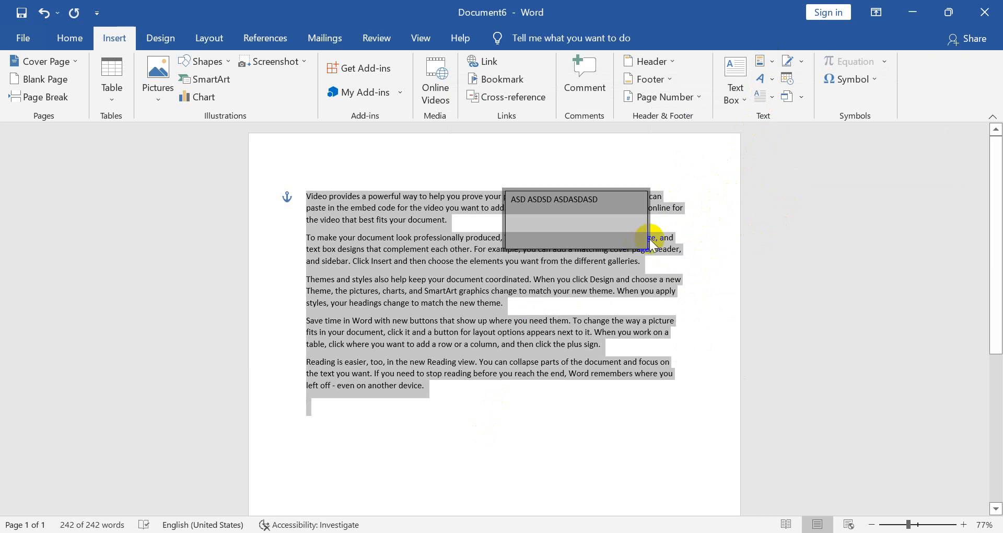
pyautogui.click(772, 97)
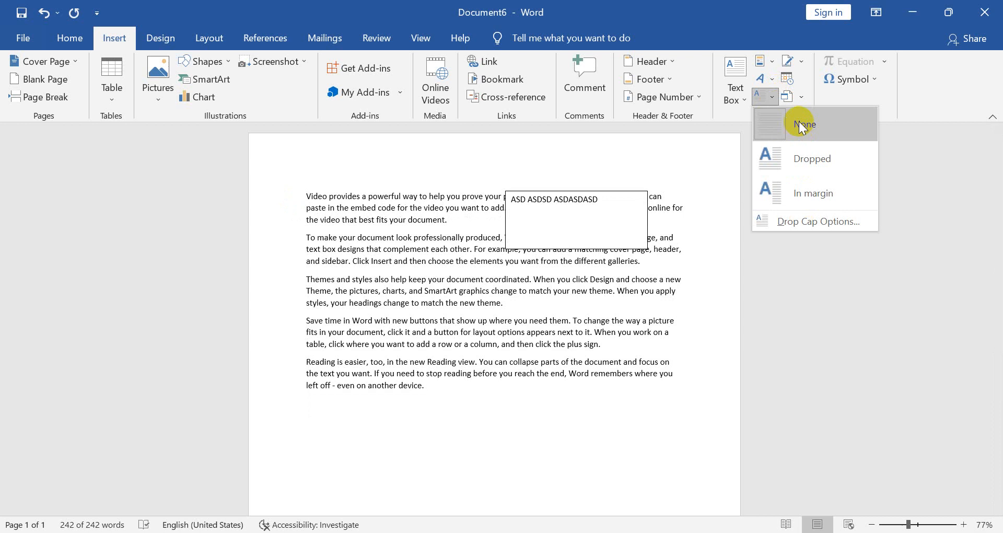
pyautogui.click(801, 97)
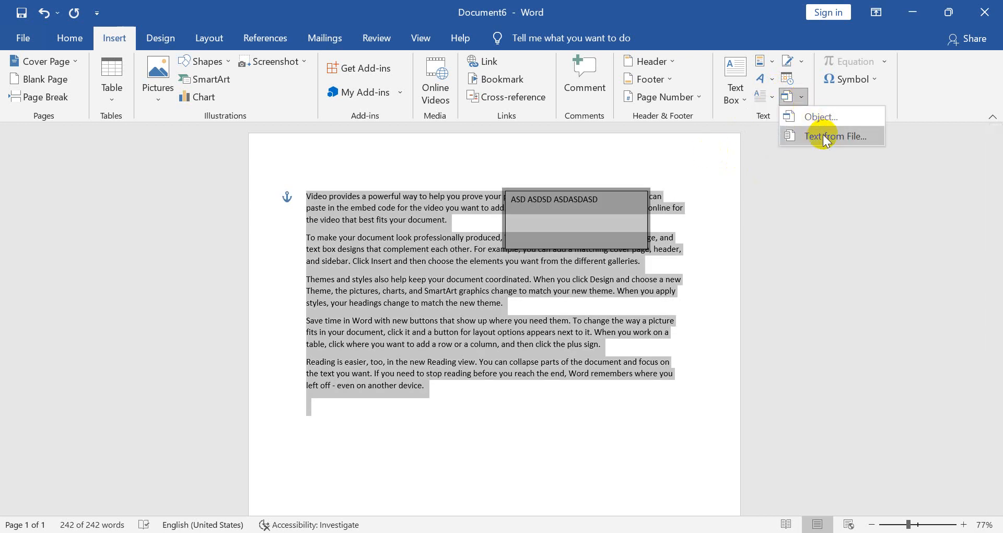
pyautogui.click(479, 401)
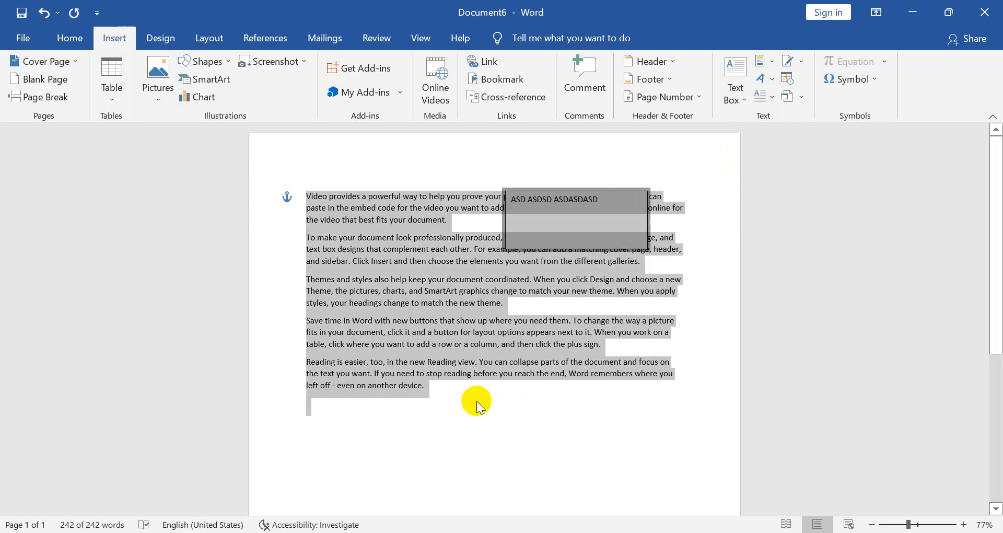
# Insert the text of the Physician CV Example file from the Desktop at the end of the last sample paragraph
pyautogui.click(444, 395)
pyautogui.click(802, 99)
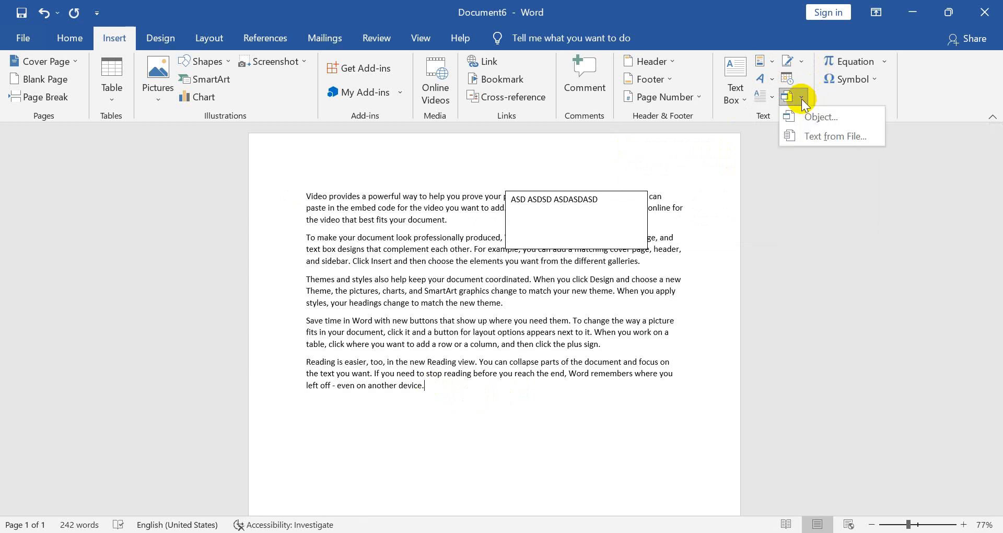
pyautogui.click(801, 130)
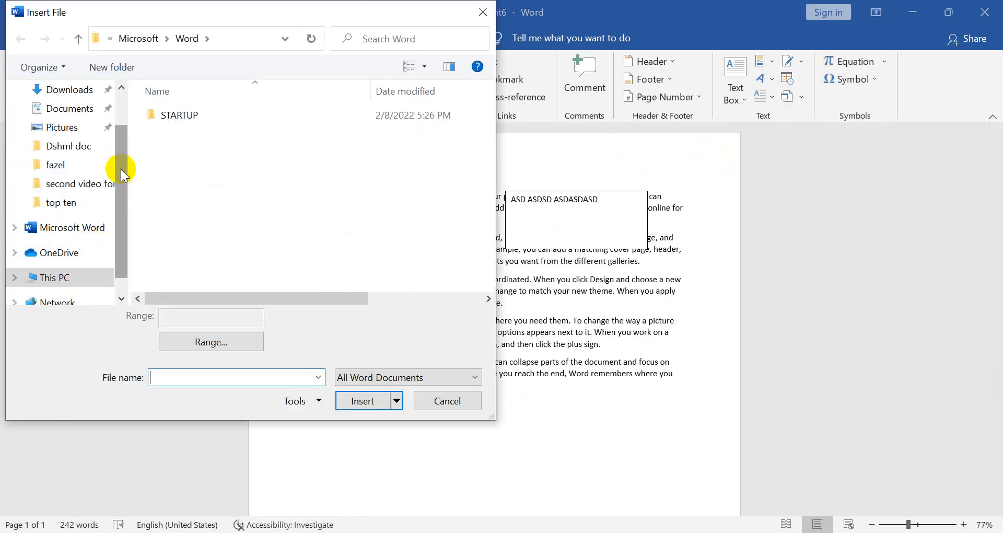
pyautogui.moveTo(120, 169); pyautogui.dragTo(124, 130)
pyautogui.click(64, 121)
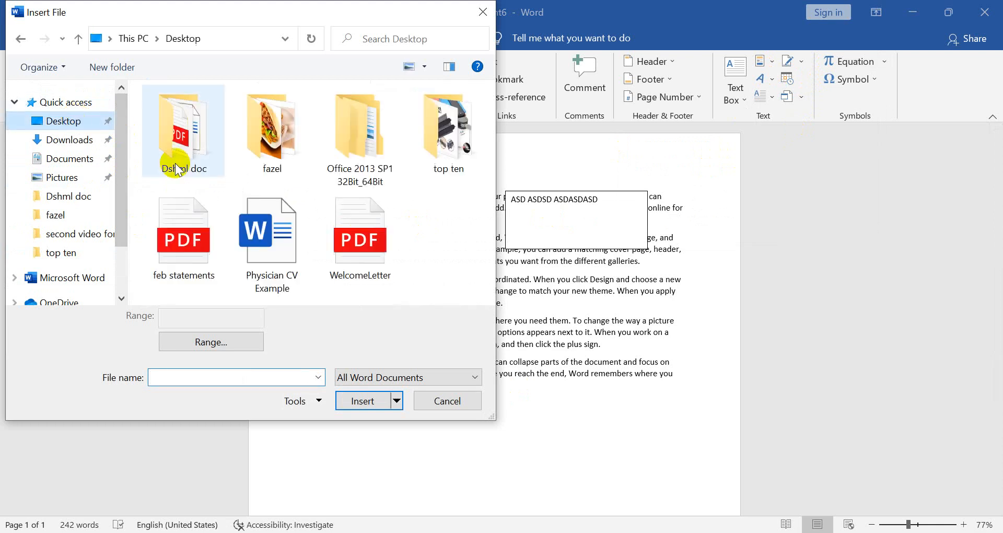
pyautogui.click(269, 240)
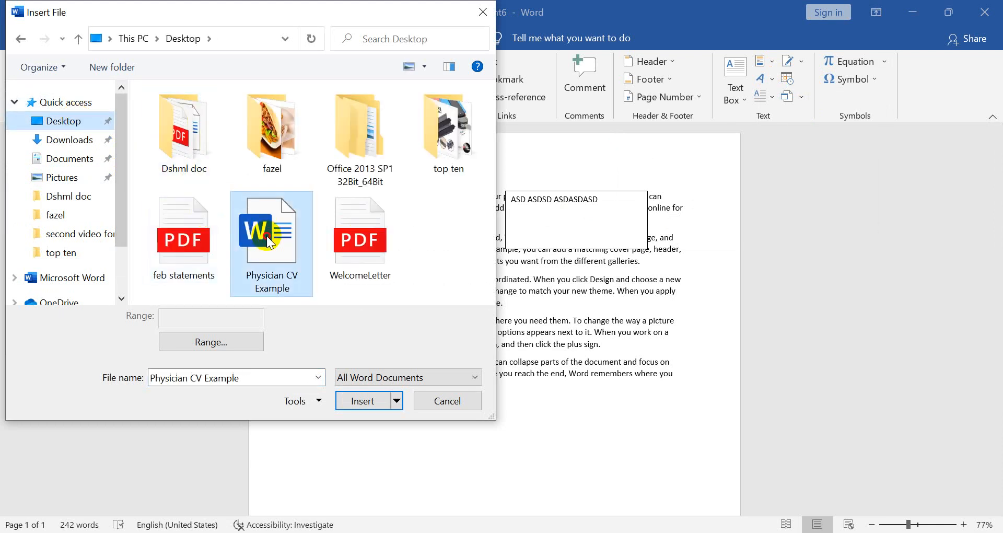
pyautogui.click(381, 409)
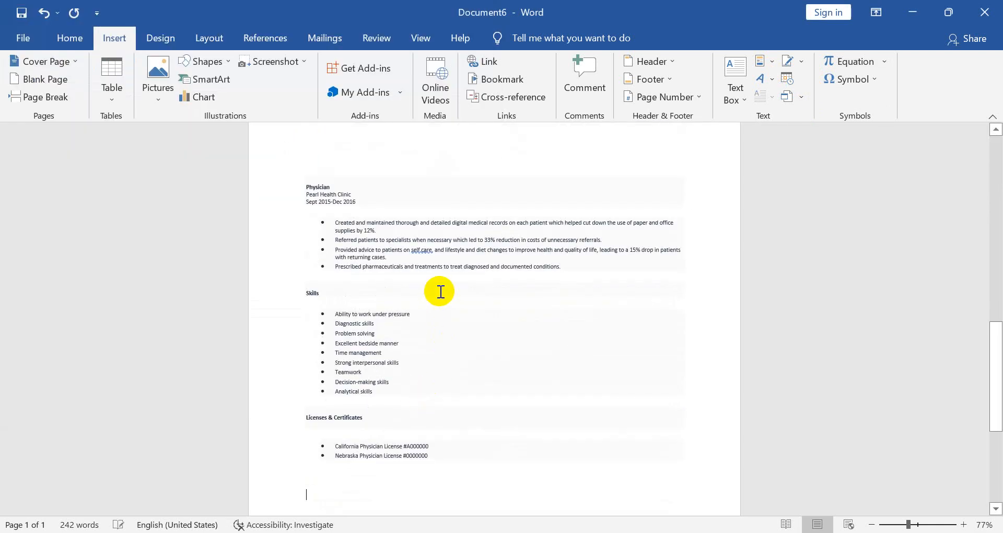
pyautogui.moveTo(993, 402); pyautogui.dragTo(989, 6)
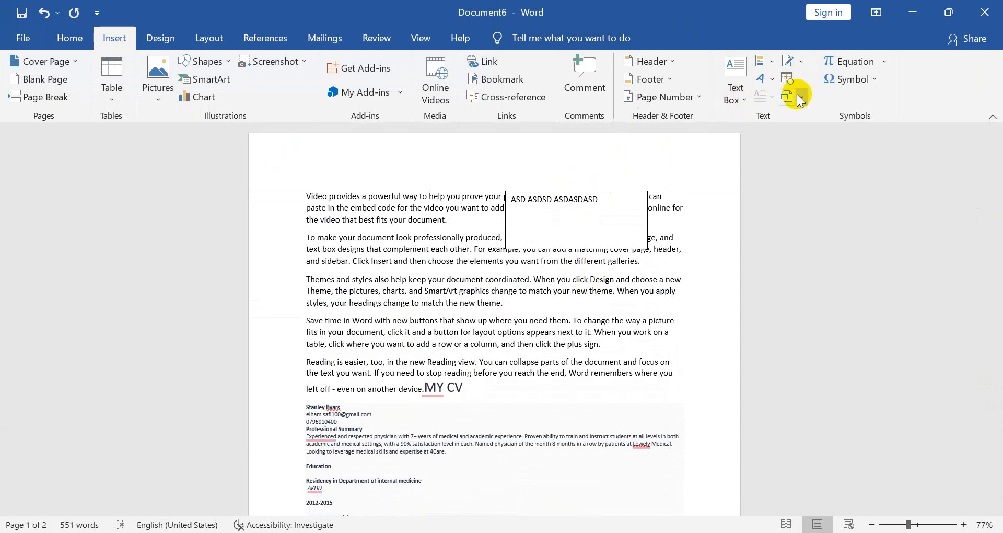
# Convert the second paragraph, "To make your document look professionally produced", into gold-filled WordArt and increase its height
pyautogui.click(766, 81)
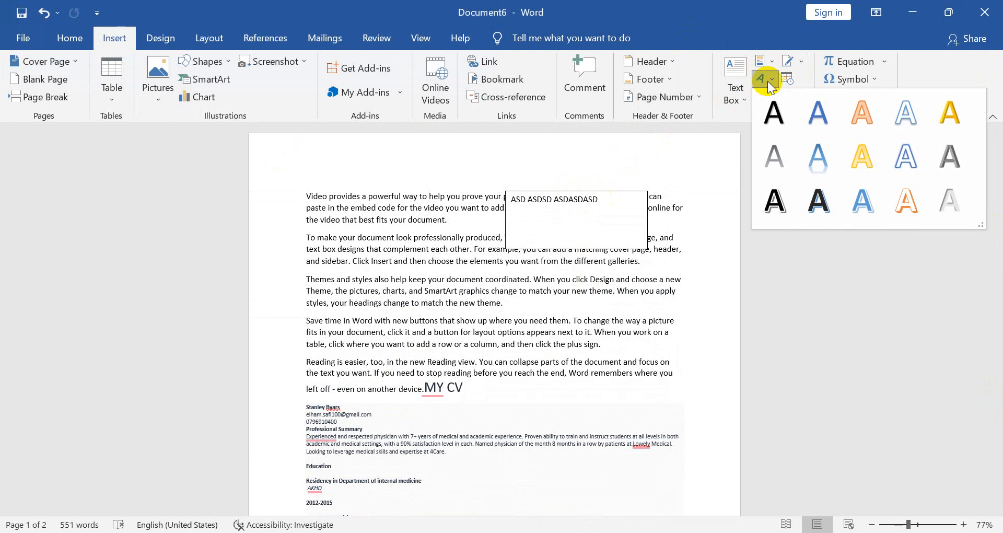
pyautogui.click(577, 271)
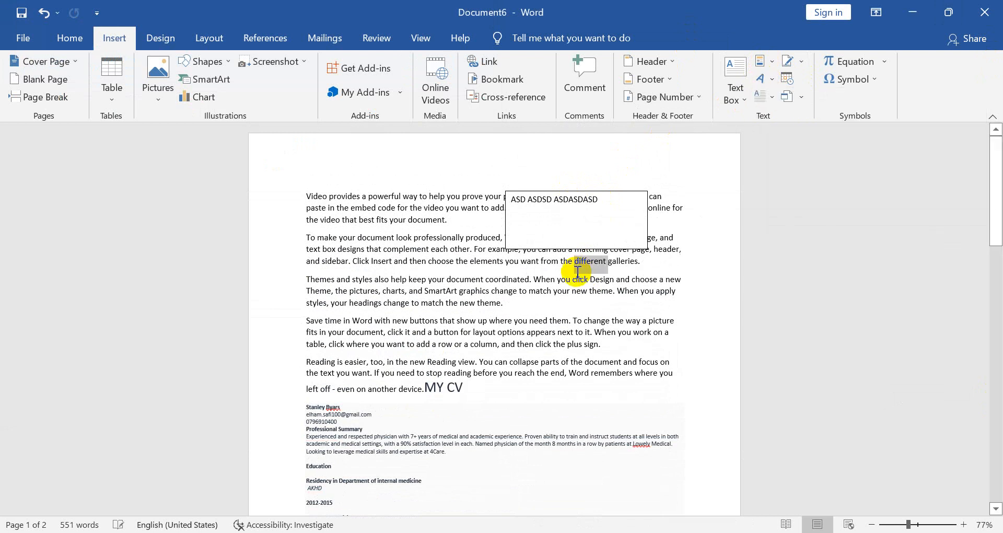
pyautogui.tripleClick(577, 271)
pyautogui.click(770, 81)
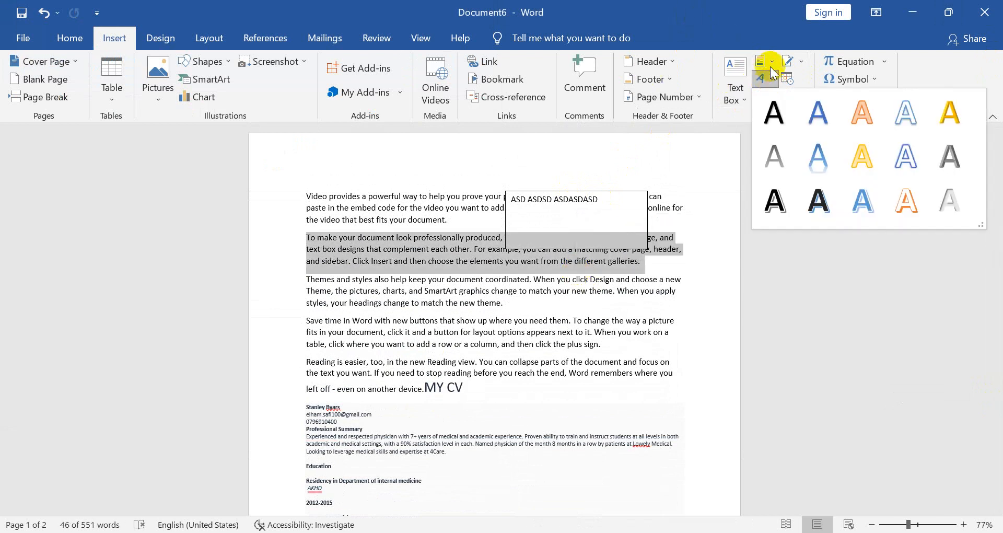
pyautogui.click(862, 152)
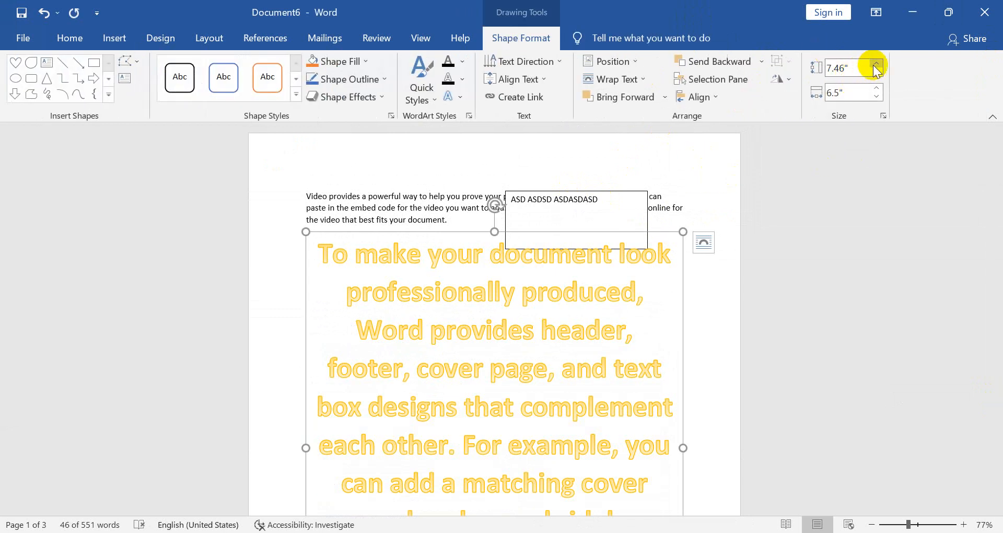
pyautogui.click(877, 65)
pyautogui.click(441, 381)
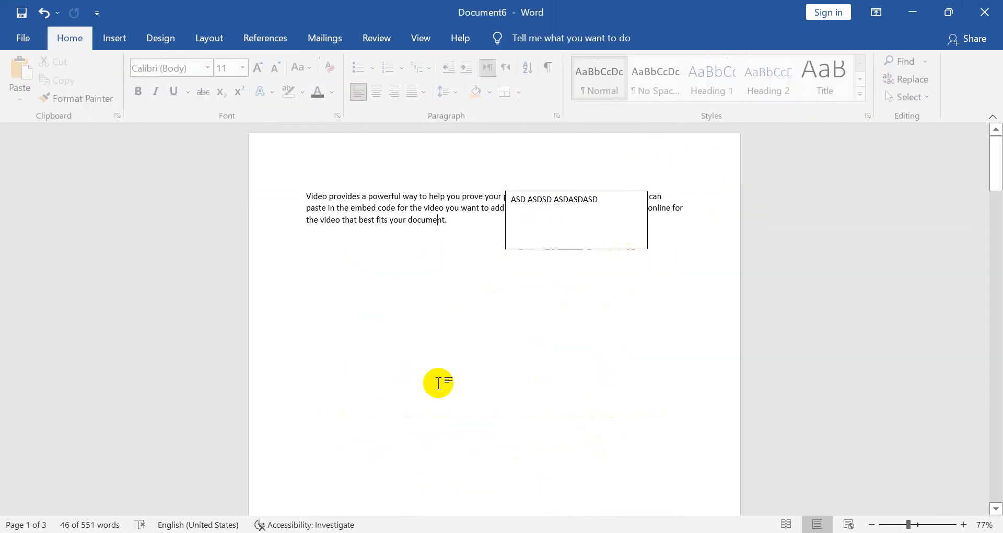
# Undo the WordArt and the inserted CV text, keeping the five generated sample paragraphs
pyautogui.hotkey('ctrl', 'z')
pyautogui.hotkey('ctrl', 'z')
pyautogui.hotkey('ctrl', 'z')
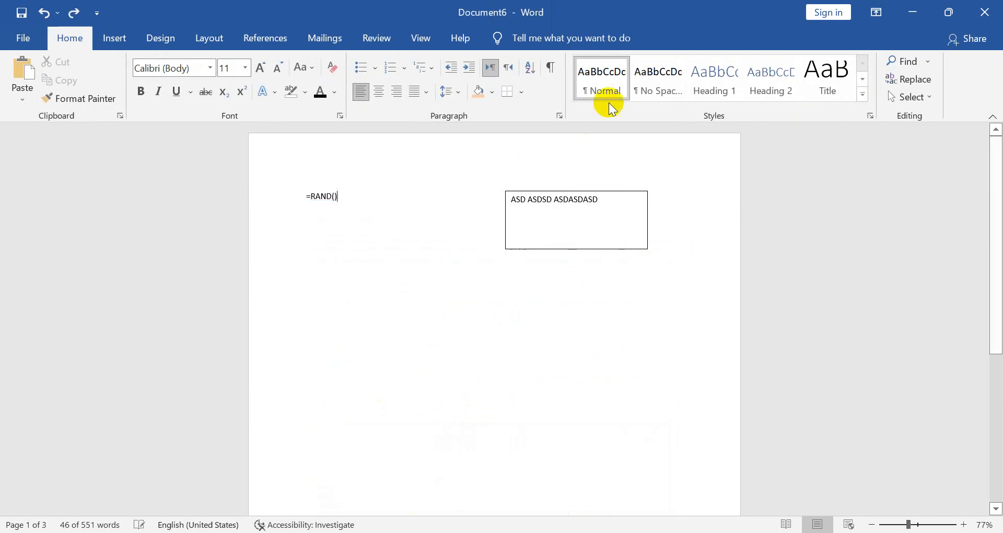
pyautogui.hotkey('ctrl', 'y')
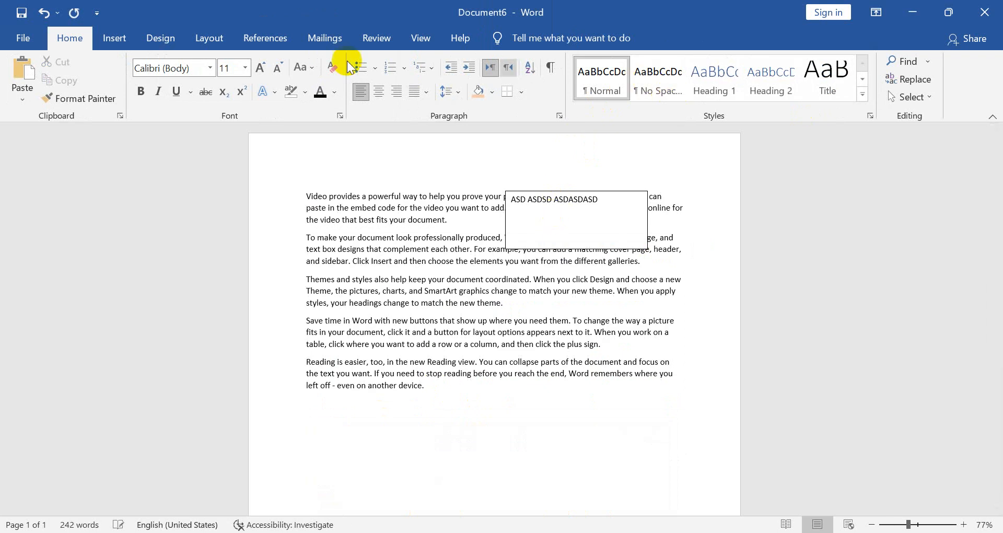
# Examine the built-in equation gallery and the full Symbol dialog without inserting anything
pyautogui.click(113, 38)
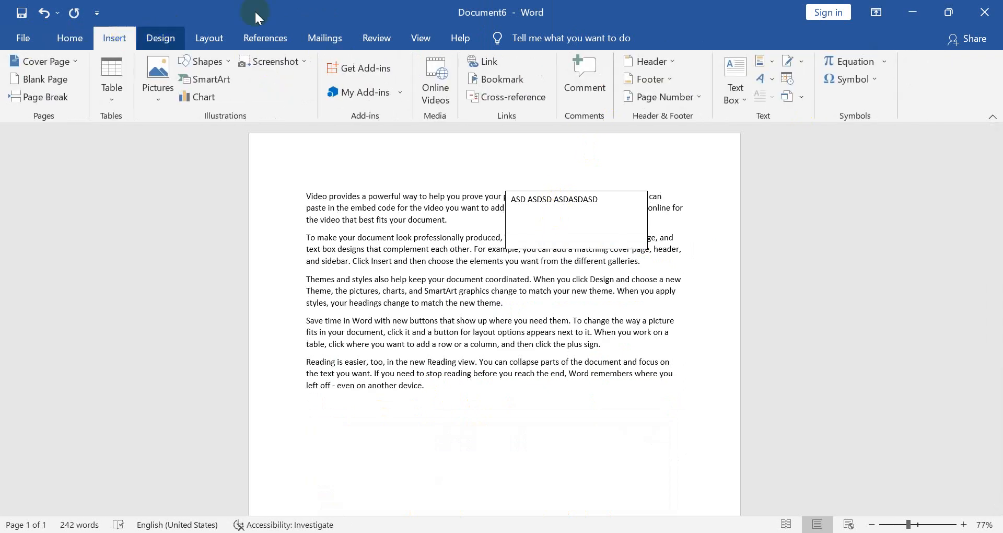
pyautogui.click(883, 62)
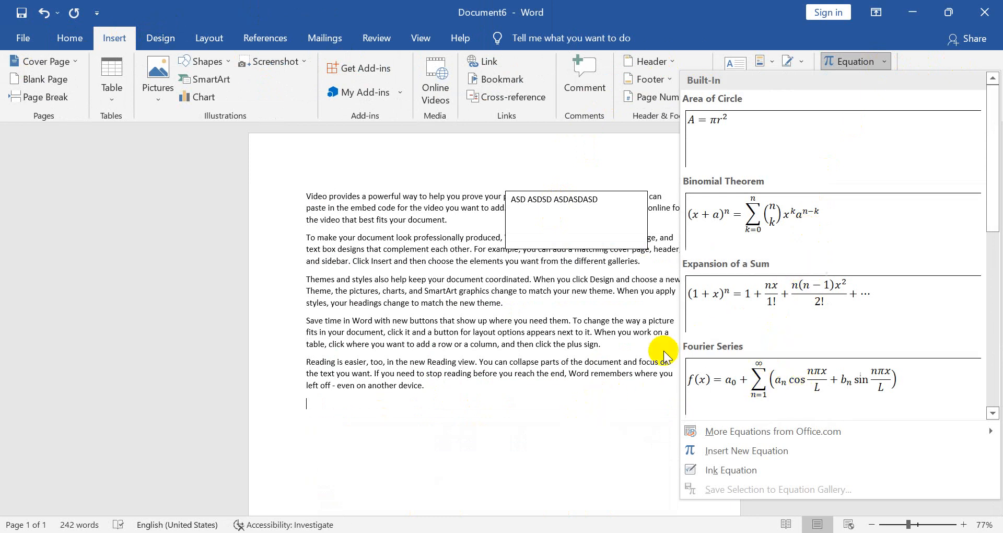
pyautogui.click(581, 418)
pyautogui.click(872, 81)
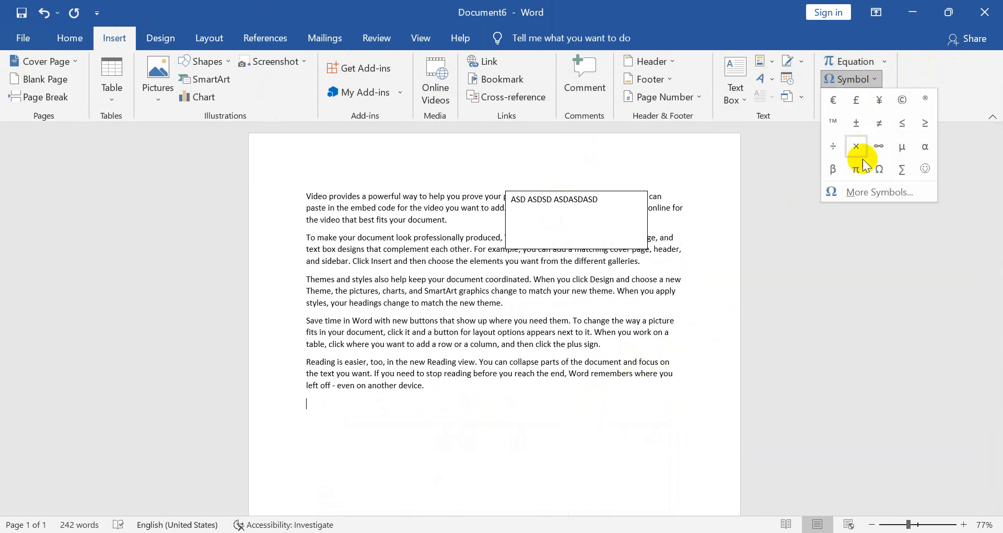
pyautogui.click(882, 195)
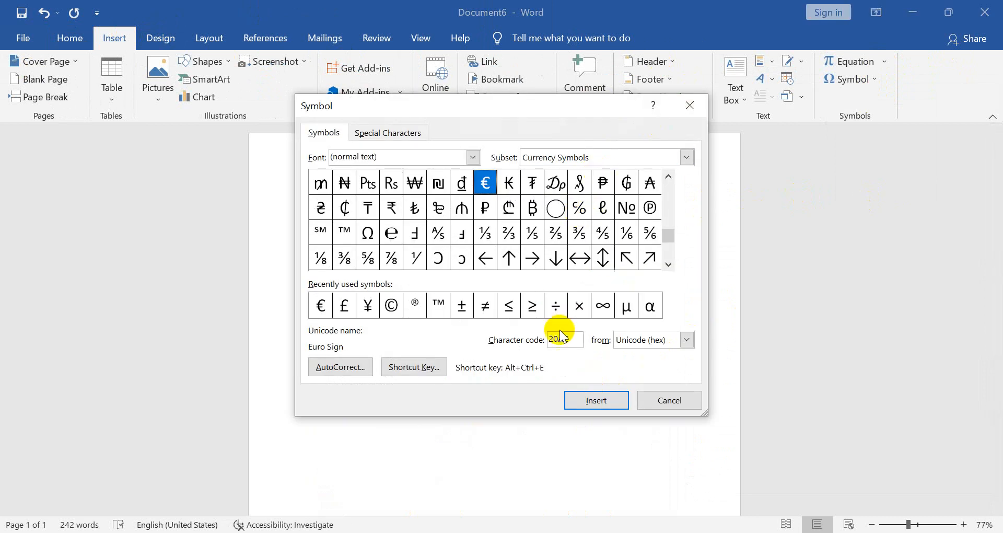
pyautogui.click(670, 403)
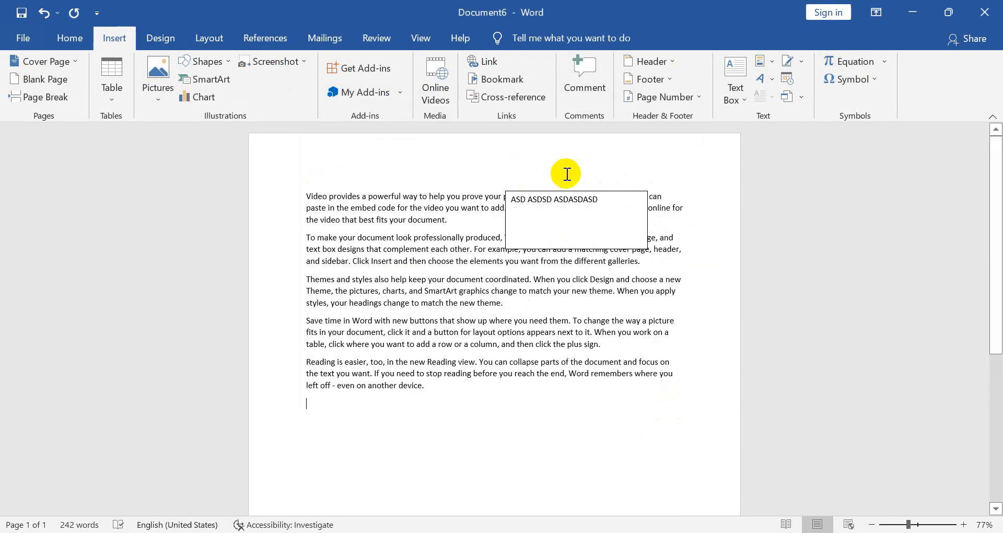
# Apply a built-in document theme with purple and magenta colors, and set the document's style set to Casual
pyautogui.click(158, 37)
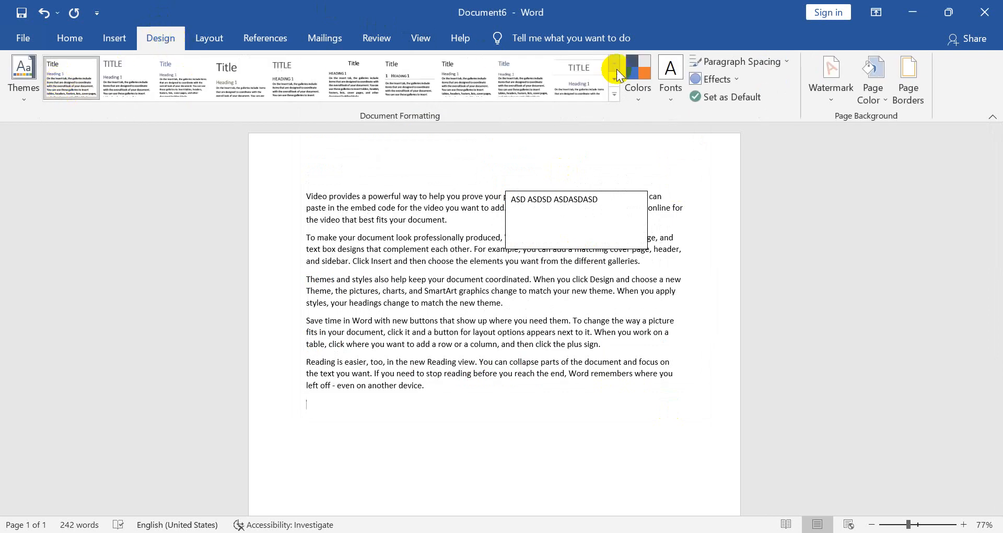
pyautogui.click(19, 96)
pyautogui.click(105, 221)
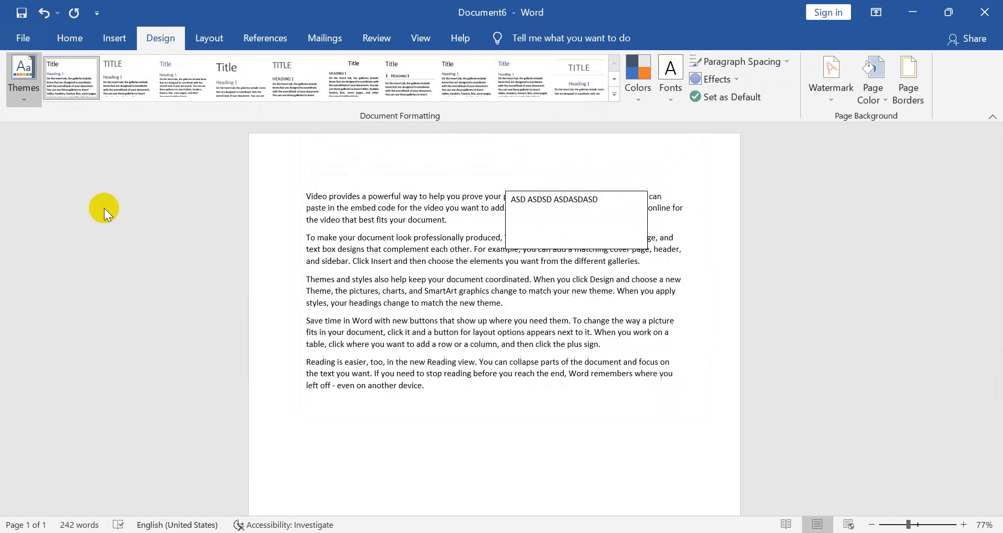
pyautogui.click(615, 93)
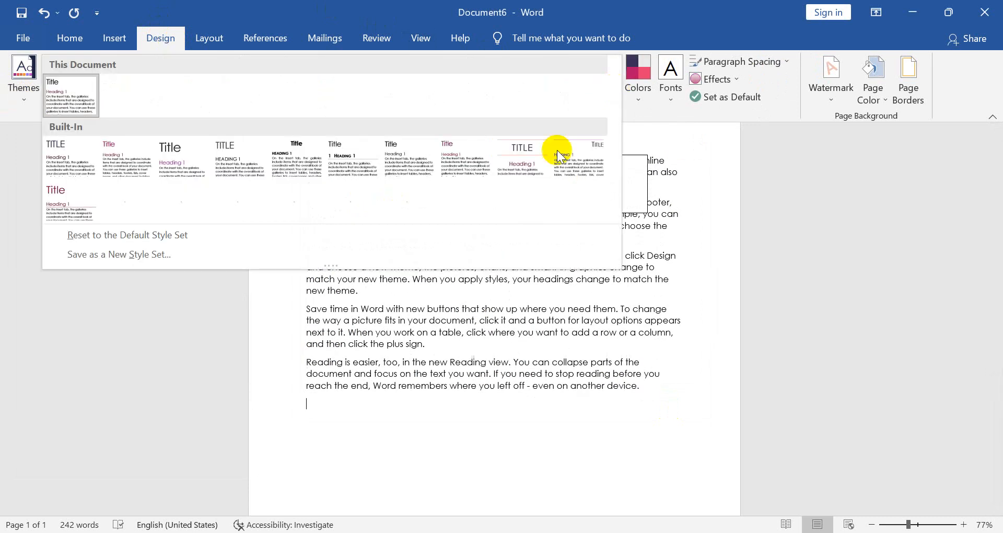
pyautogui.click(464, 161)
# Try the Green Yellow and Orange theme colors, and apply a brown and yellow-orange color set with the whole document selected
pyautogui.click(637, 105)
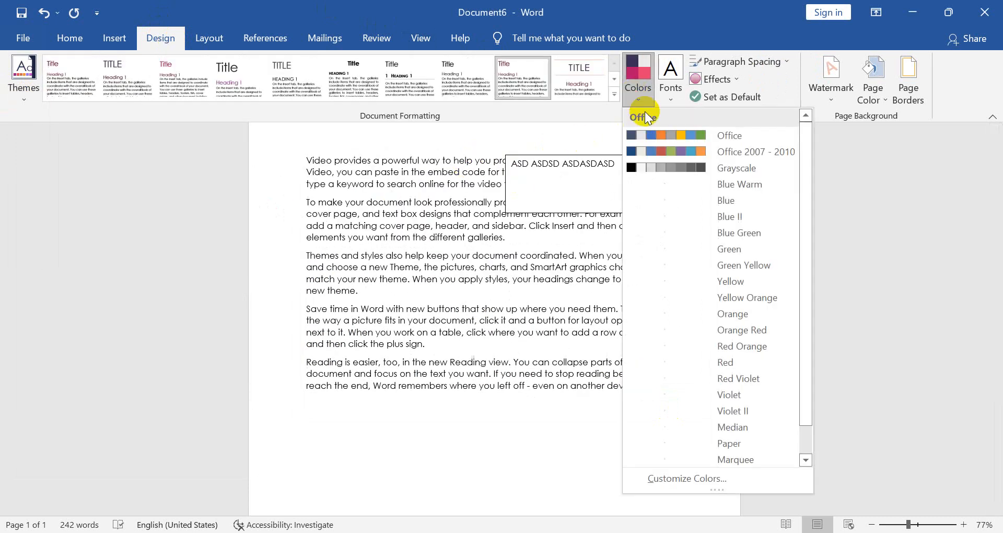
pyautogui.click(664, 255)
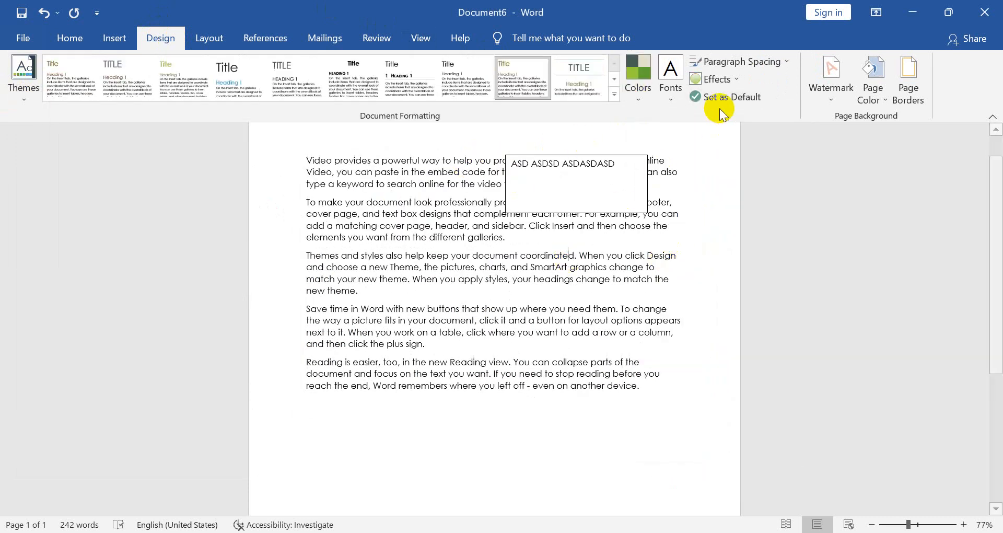
pyautogui.click(638, 93)
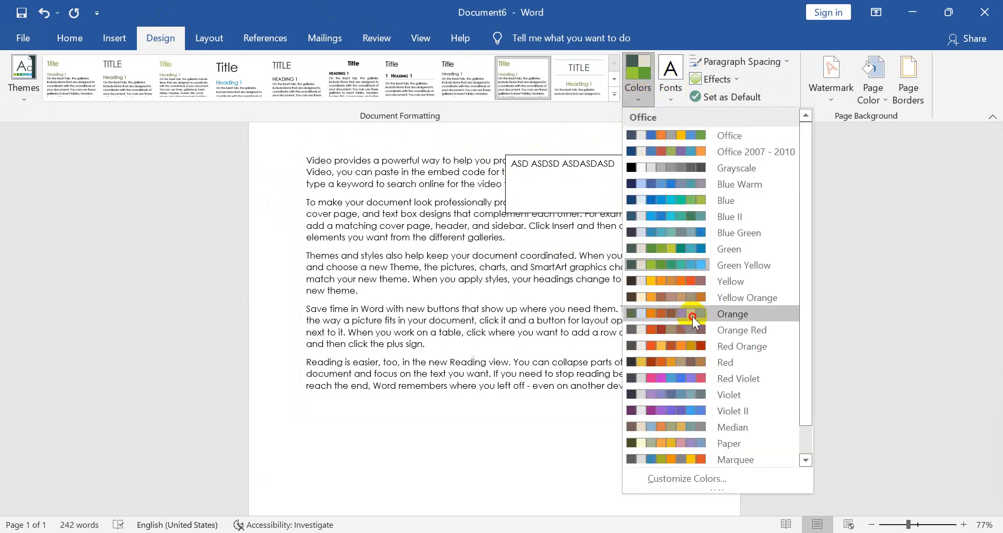
pyautogui.click(666, 314)
pyautogui.hotkey('ctrl', 'a')
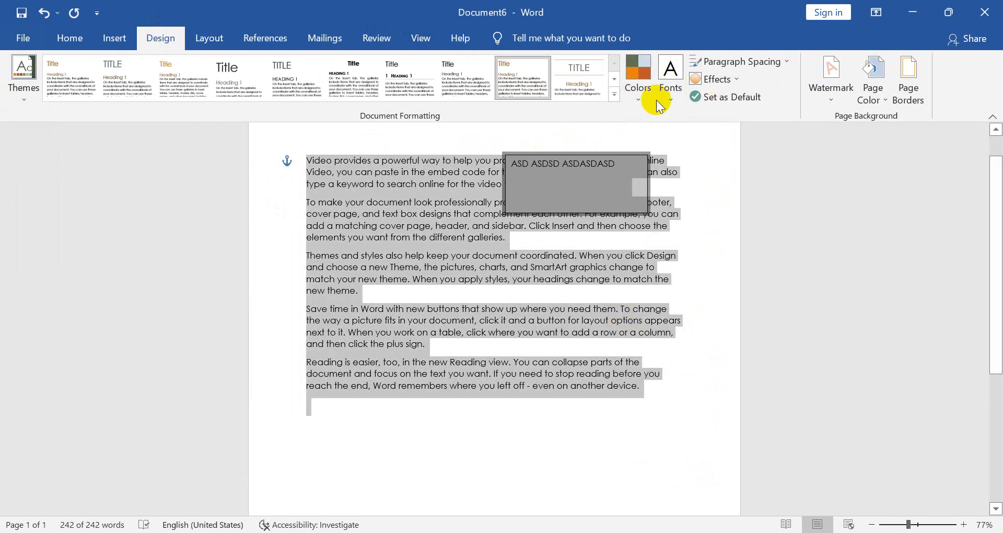
pyautogui.click(638, 94)
pyautogui.press('Escape')
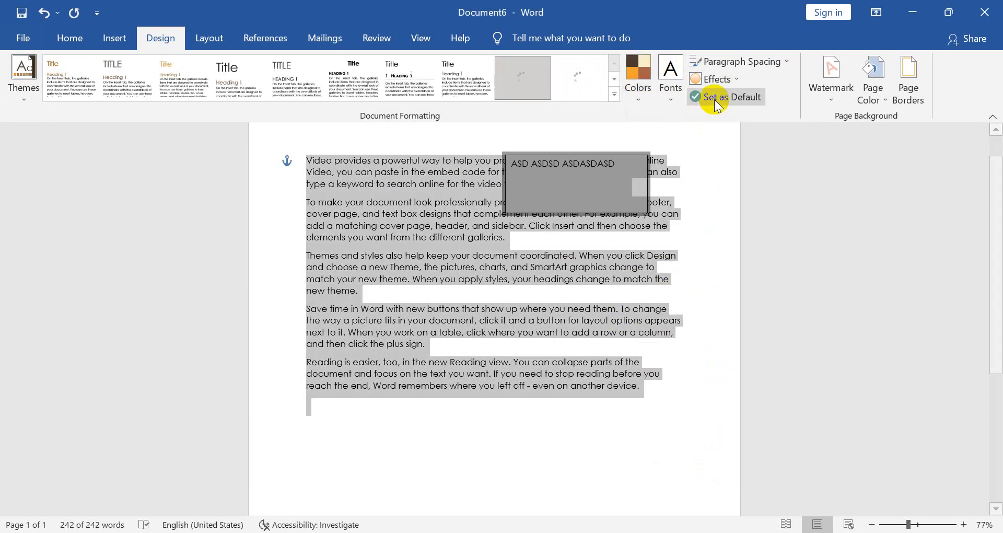
# Set the theme effects to Glow Edge and the document's paragraph spacing to Open
pyautogui.click(726, 80)
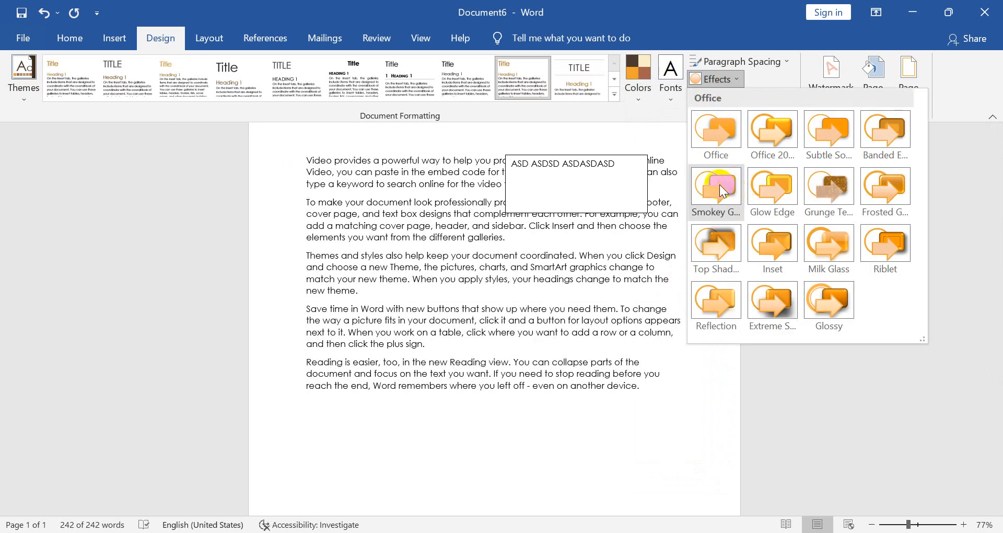
pyautogui.click(760, 186)
pyautogui.click(781, 63)
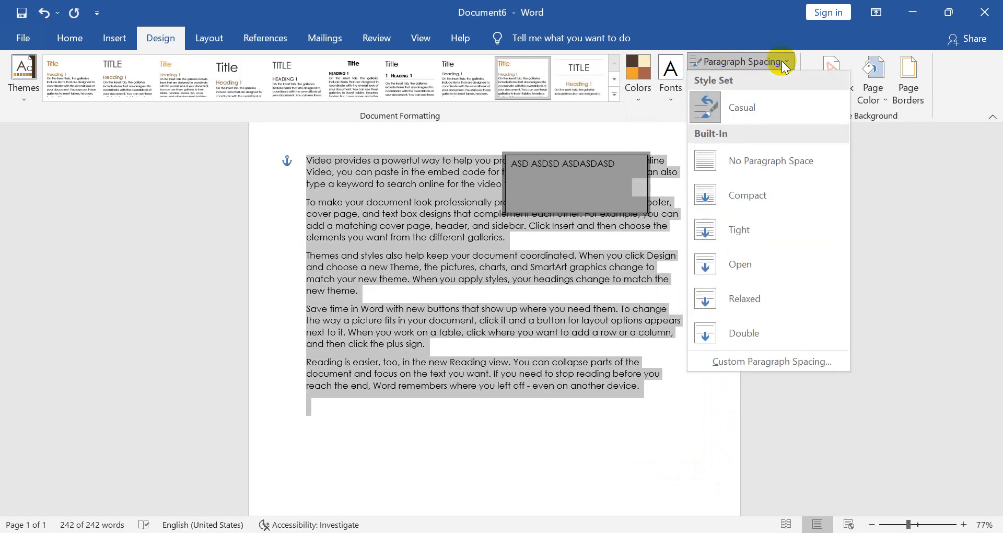
pyautogui.click(709, 256)
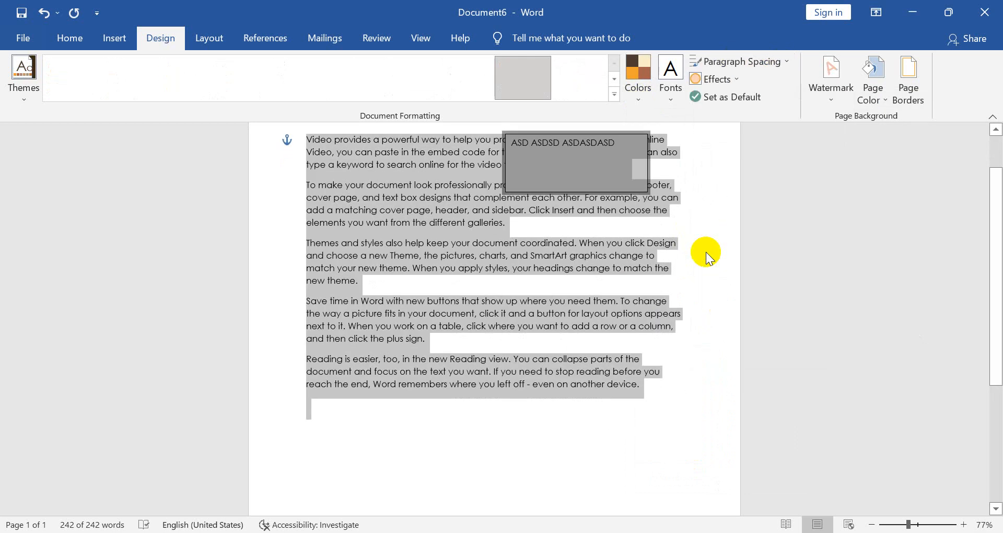
# Add the diagonal ASAP 1 watermark from the Urgent group to the page, and deselect the text
pyautogui.click(831, 81)
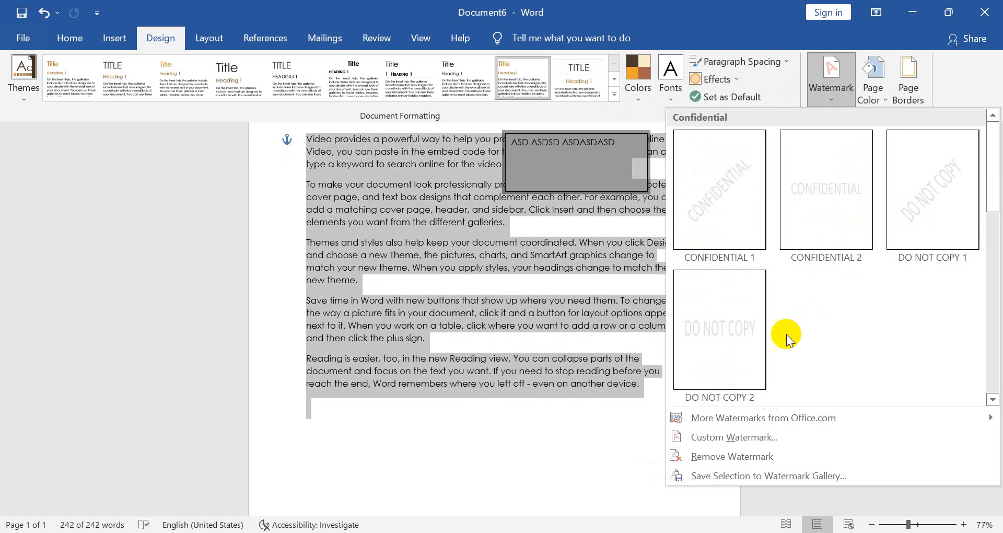
pyautogui.moveTo(986, 178); pyautogui.dragTo(990, 296)
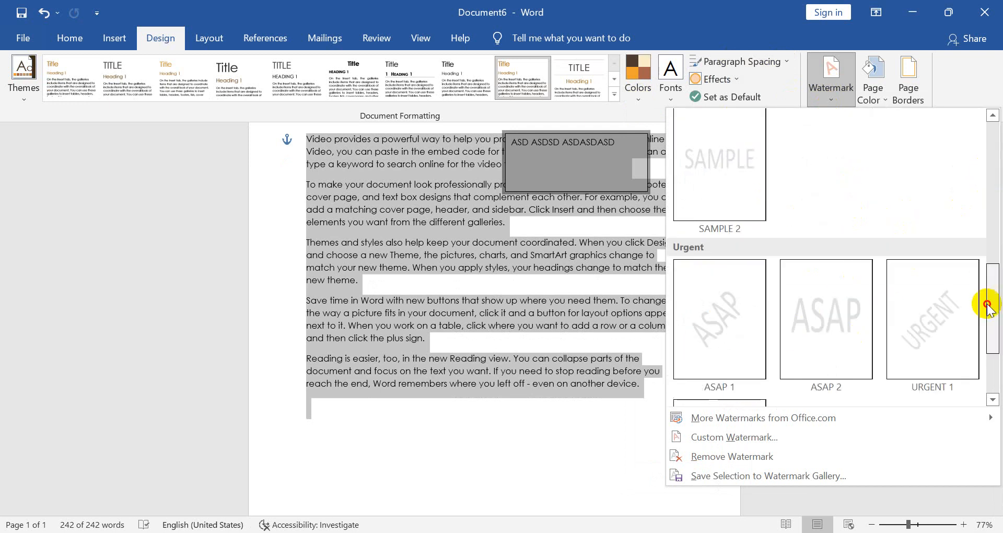
pyautogui.click(738, 329)
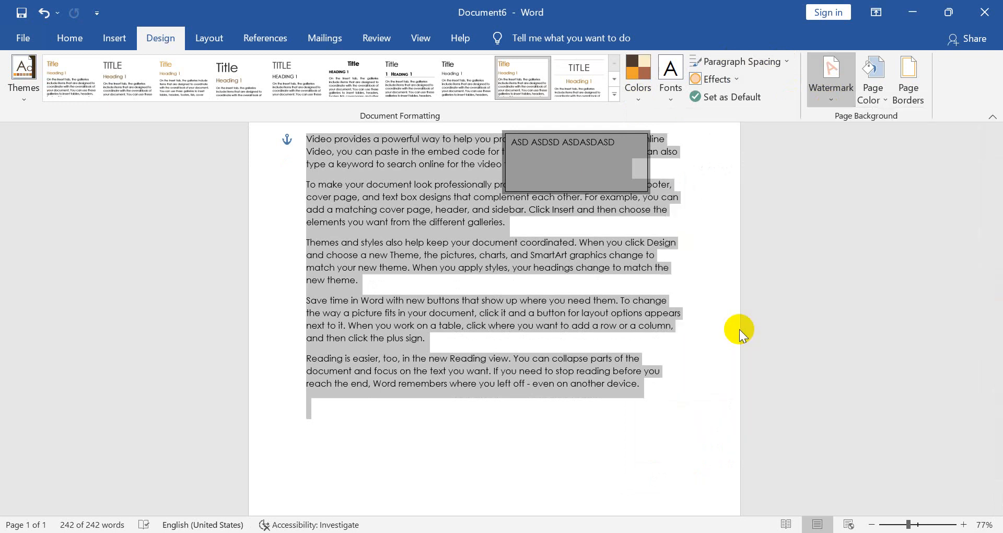
pyautogui.click(519, 388)
# Replace the watermark with a custom diagonal text watermark reading MS WORD 2021, and check it in the print preview
pyautogui.click(829, 92)
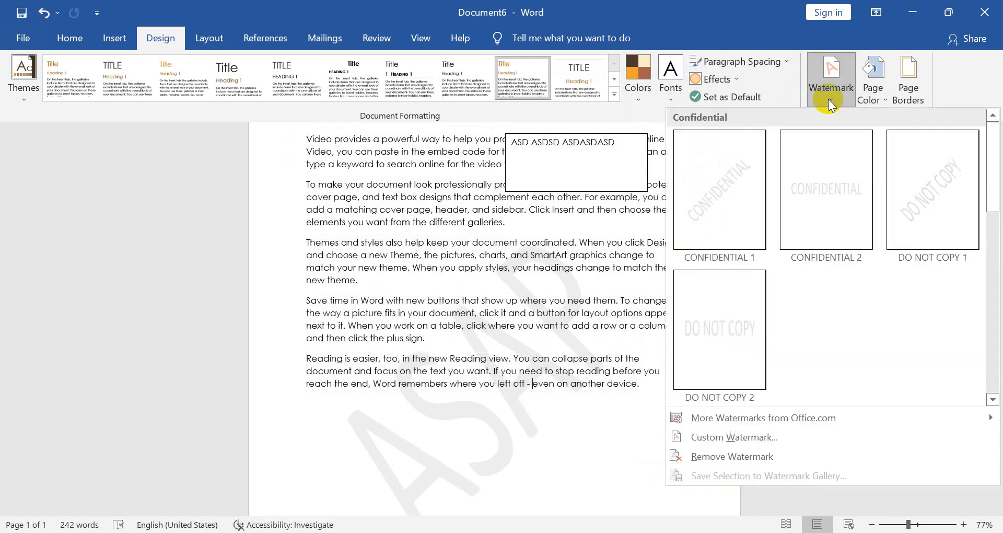
pyautogui.click(727, 438)
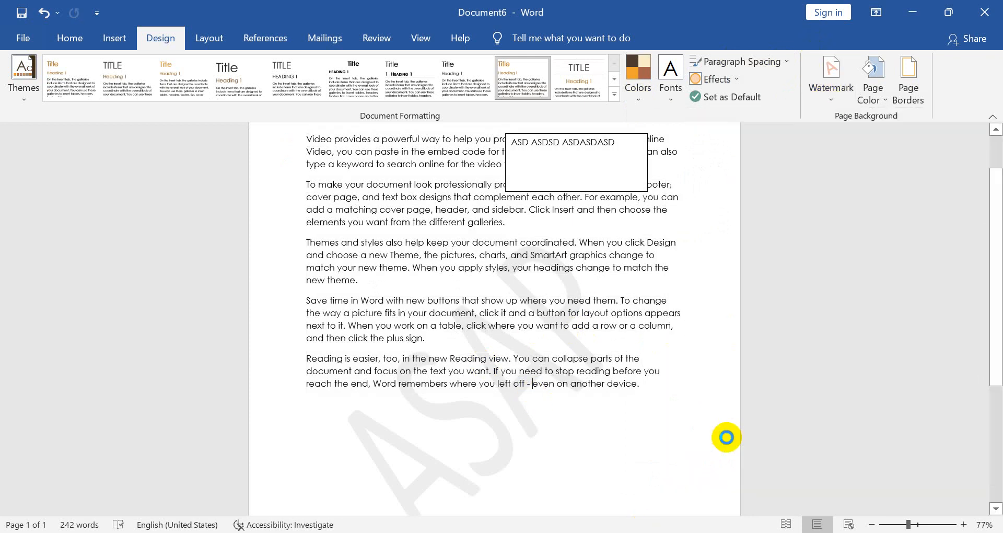
pyautogui.click(369, 176)
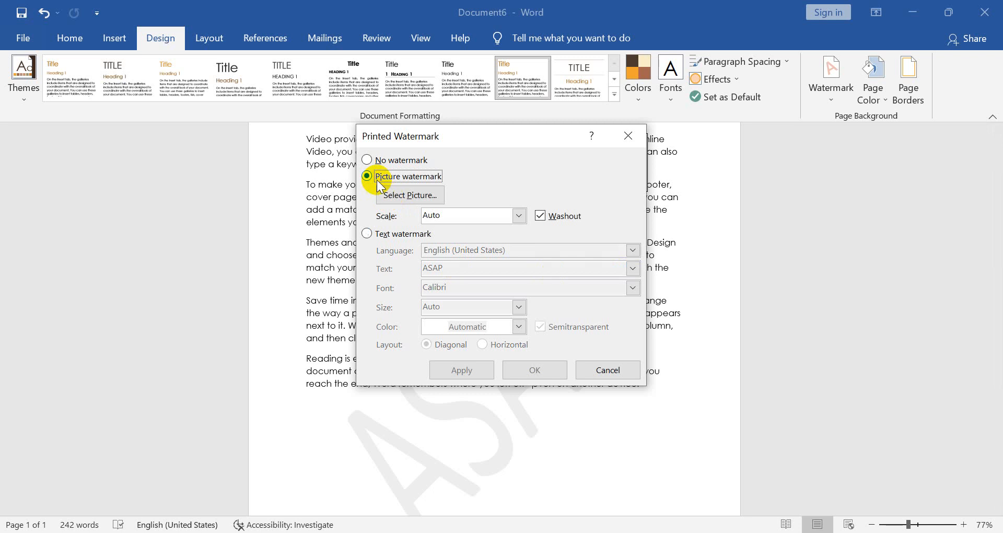
pyautogui.click(384, 159)
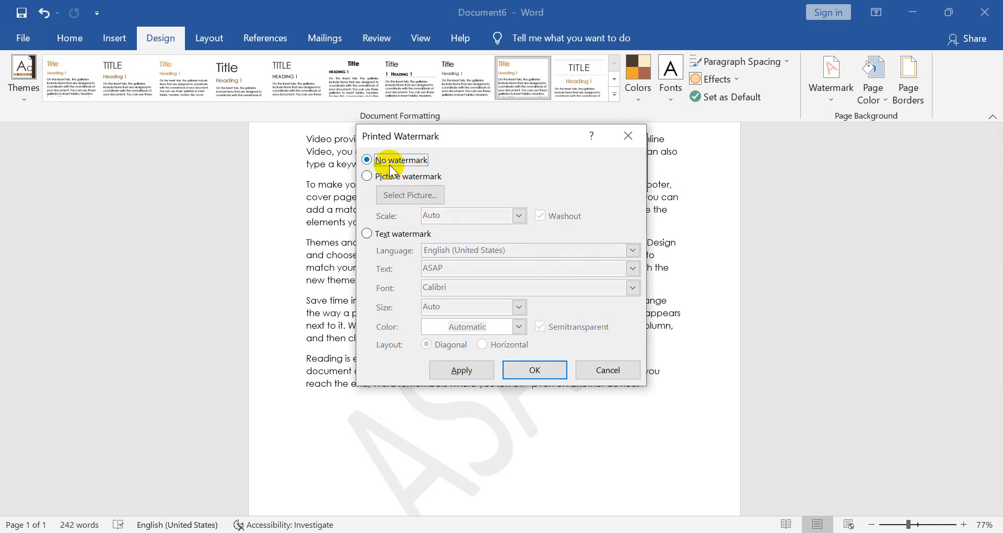
pyautogui.click(386, 176)
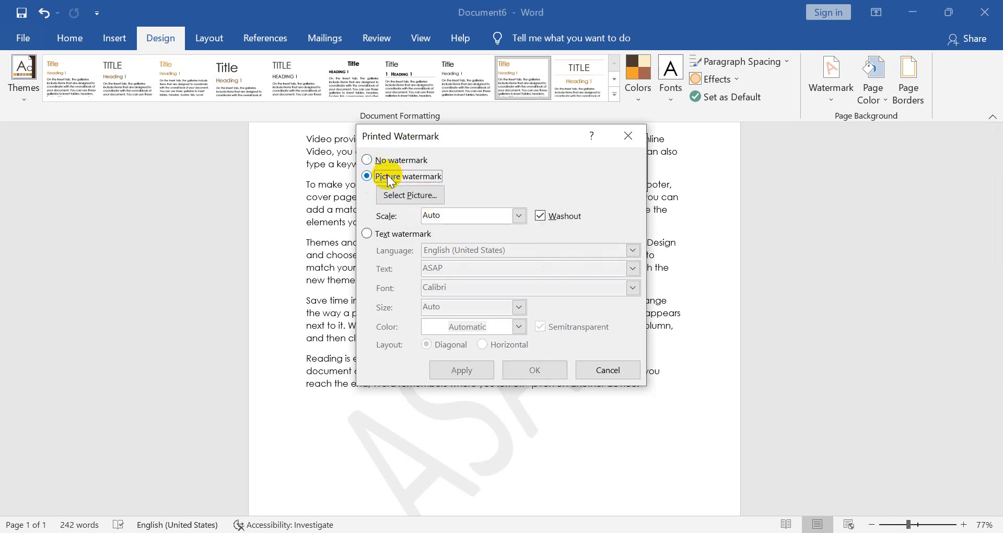
pyautogui.click(402, 240)
pyautogui.click(460, 273)
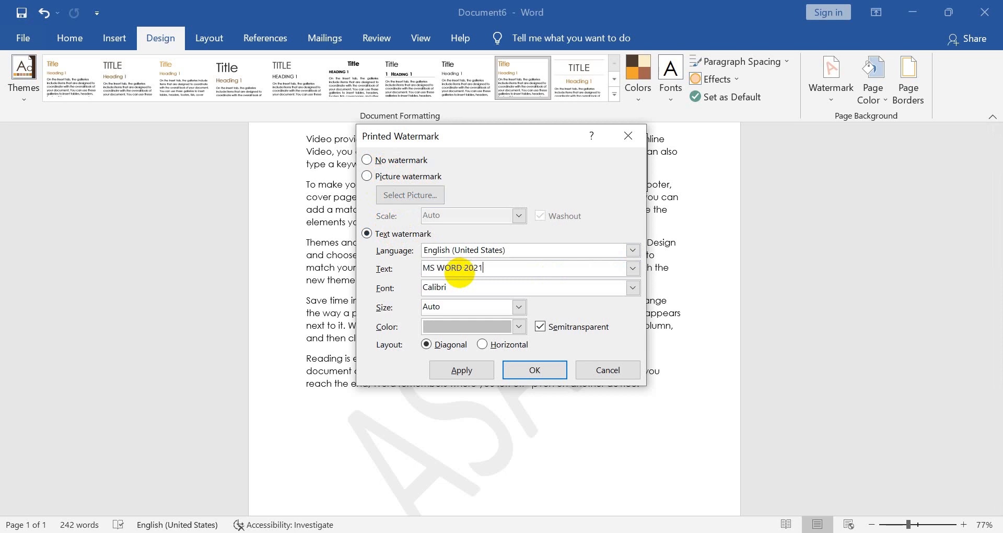
pyautogui.click(534, 370)
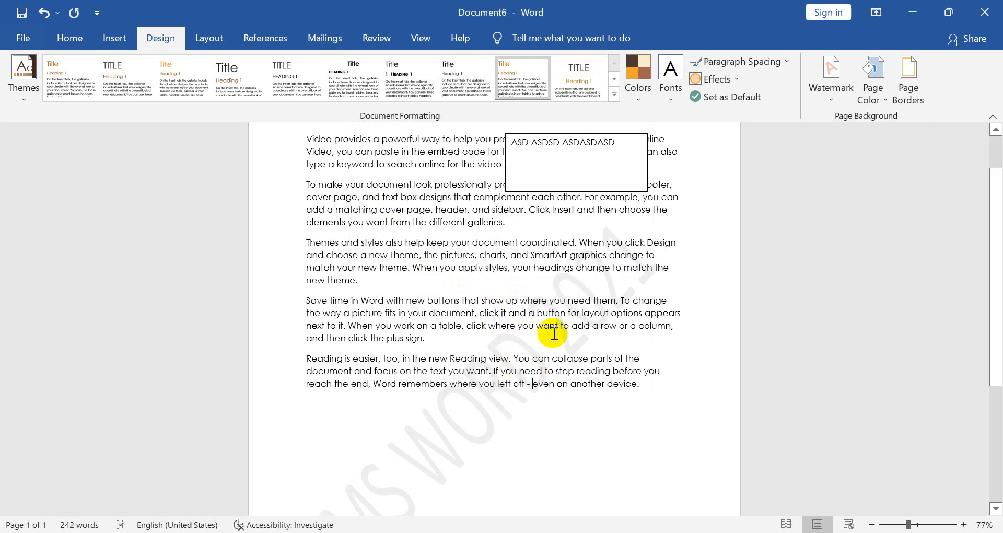
pyautogui.hotkey('ctrl', 'p')
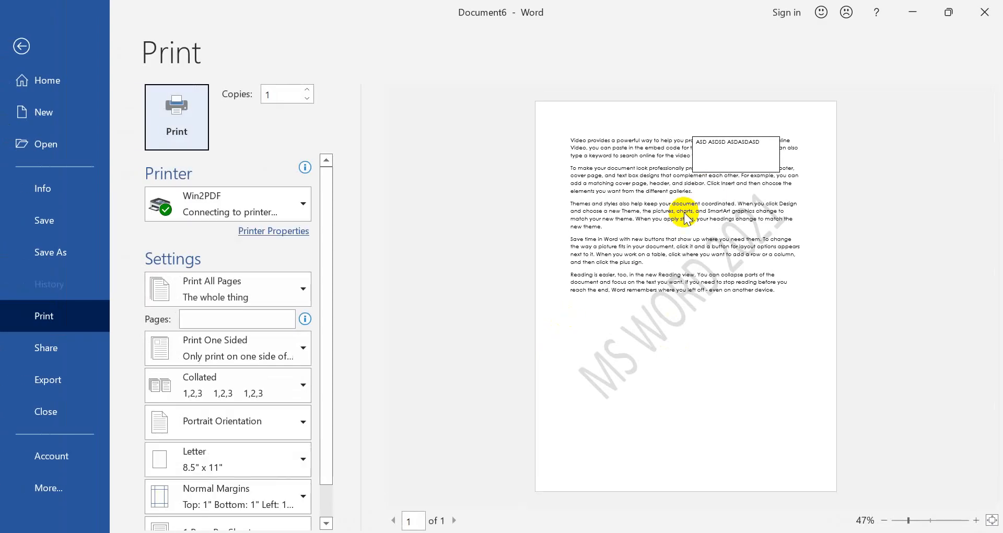
pyautogui.click(21, 46)
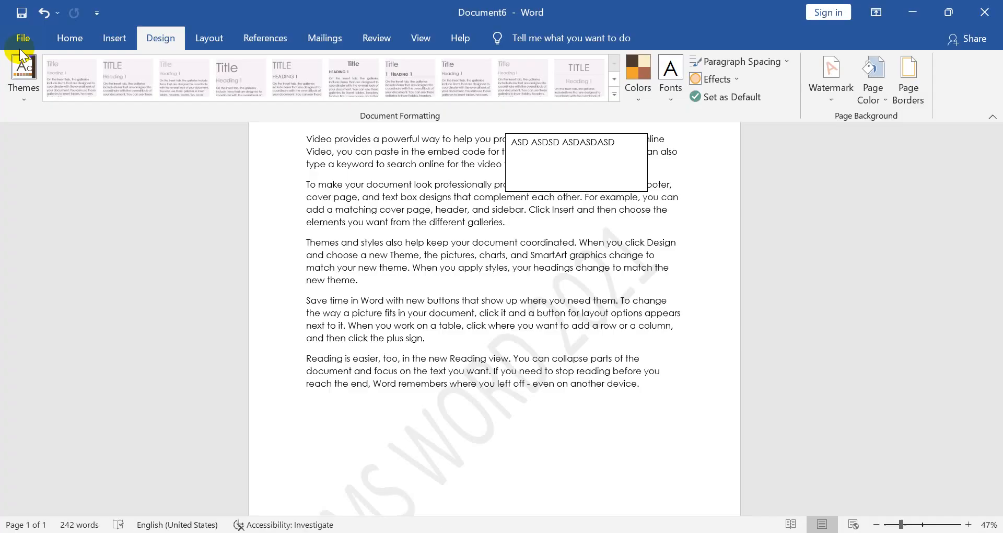
pyautogui.click(831, 81)
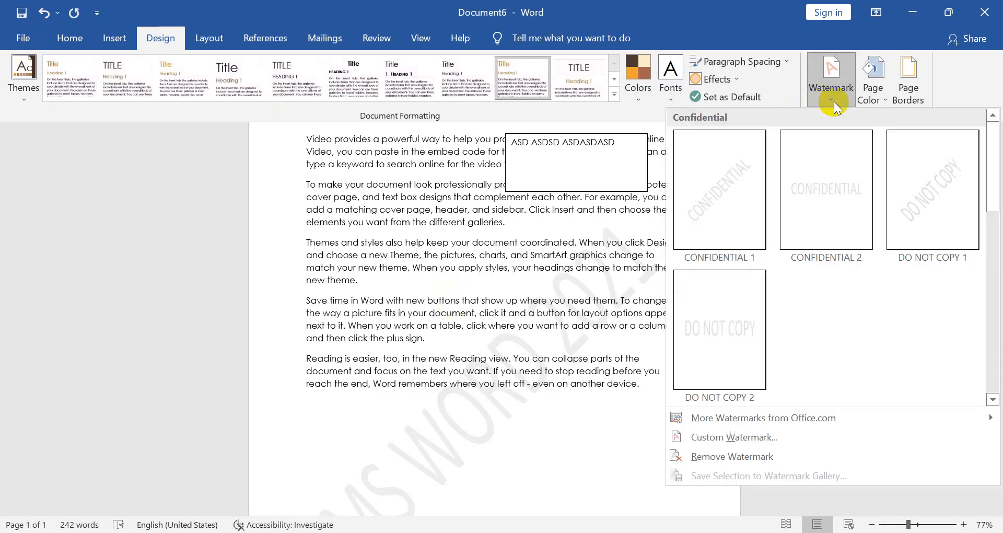
pyautogui.click(536, 354)
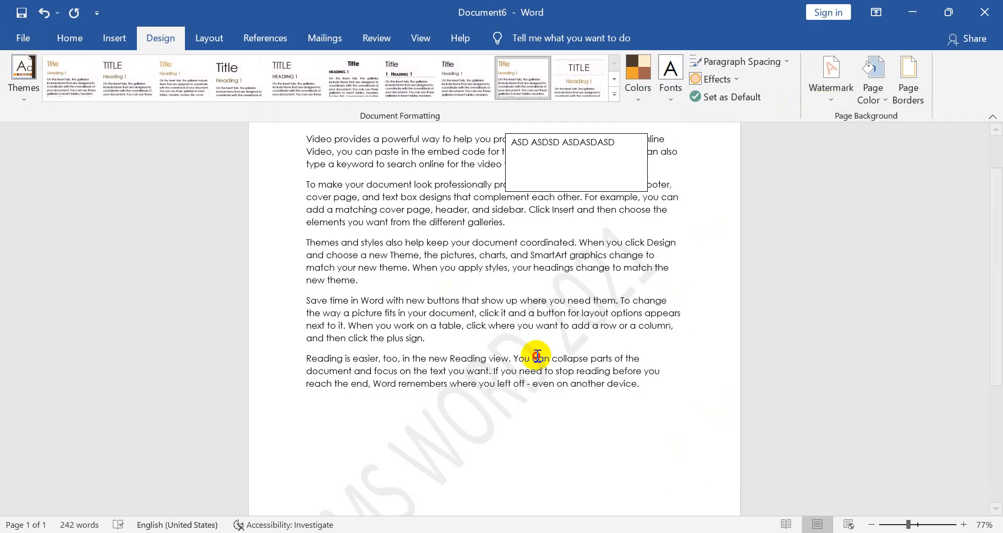
pyautogui.click(872, 92)
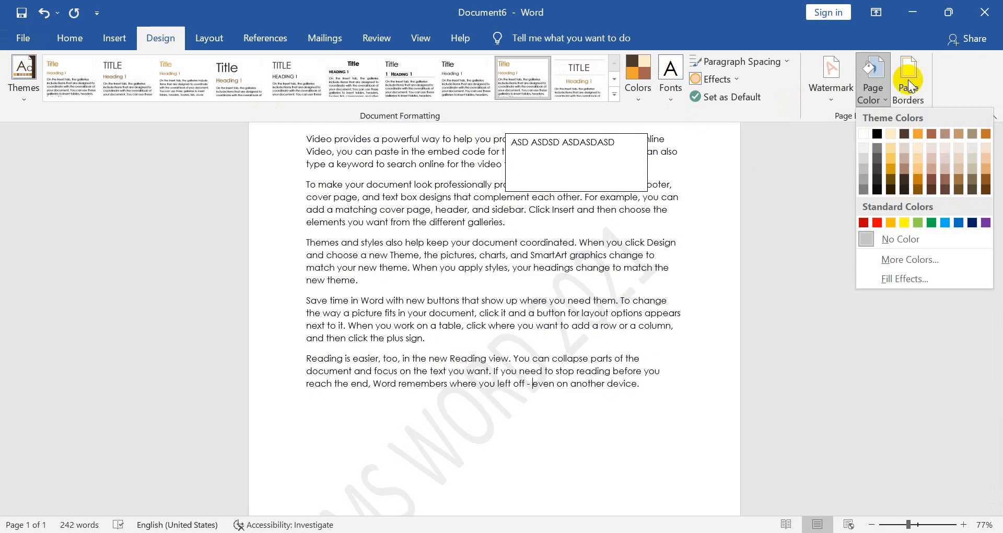
# Choose a Box border for the paragraph beginning "Reading is easier" and a Shadow page border for the whole document
pyautogui.click(909, 80)
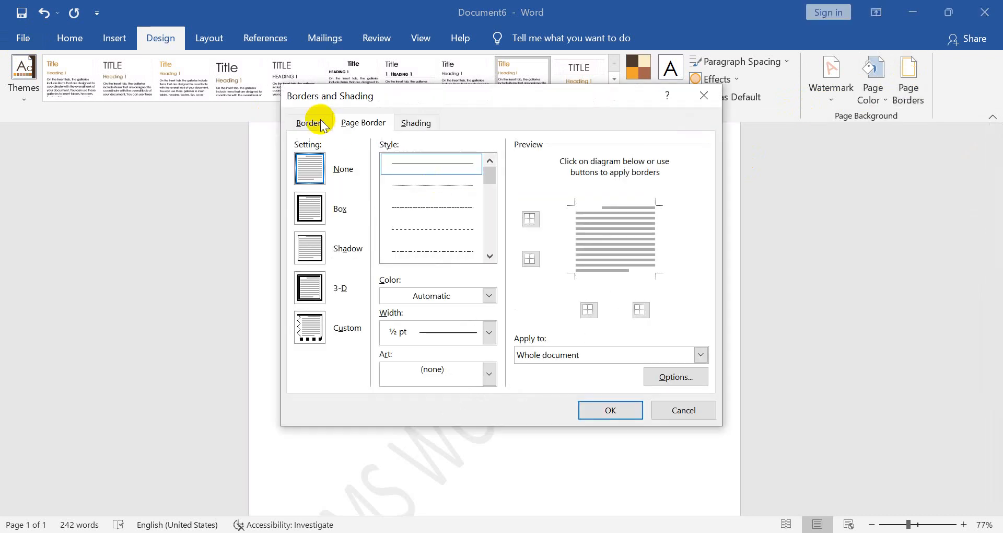
pyautogui.click(312, 123)
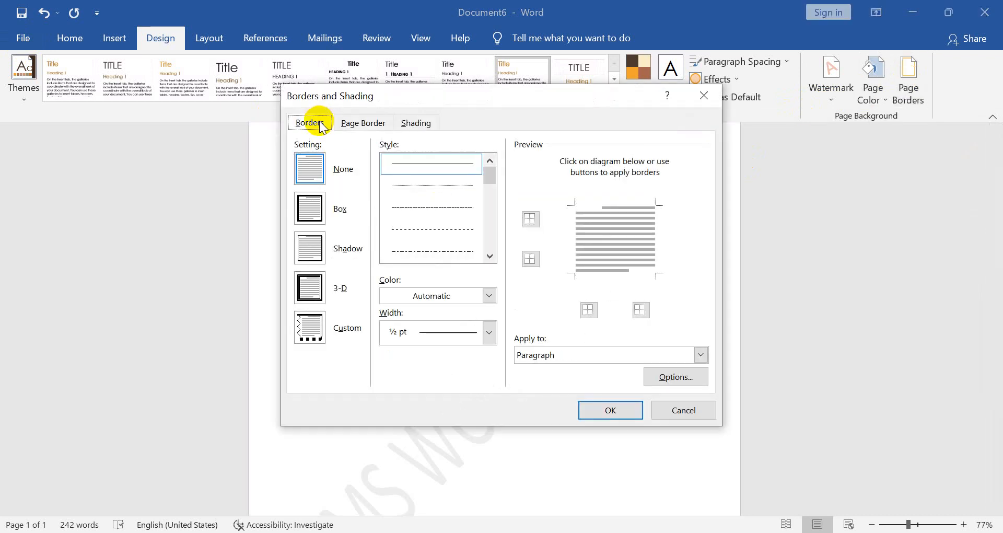
pyautogui.click(309, 208)
pyautogui.click(368, 123)
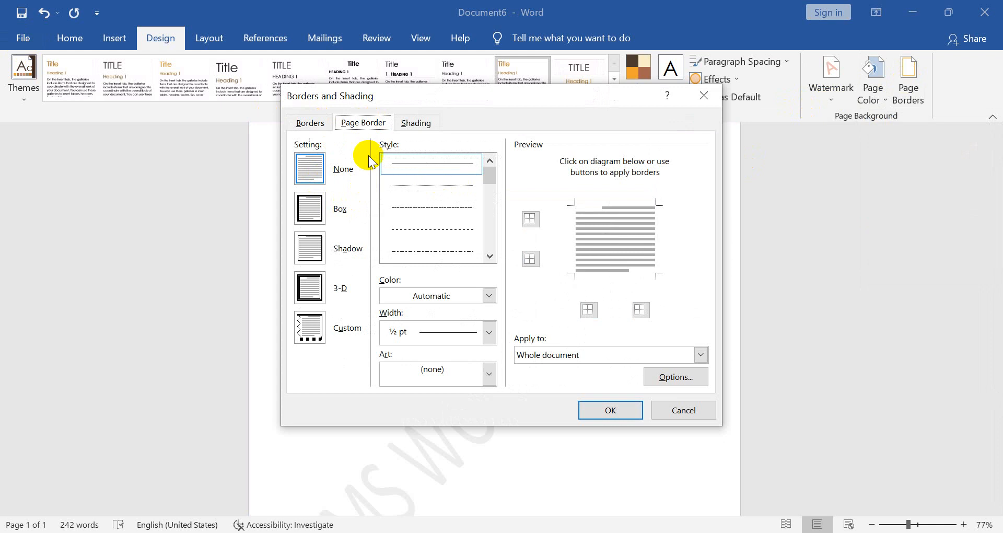
pyautogui.click(323, 247)
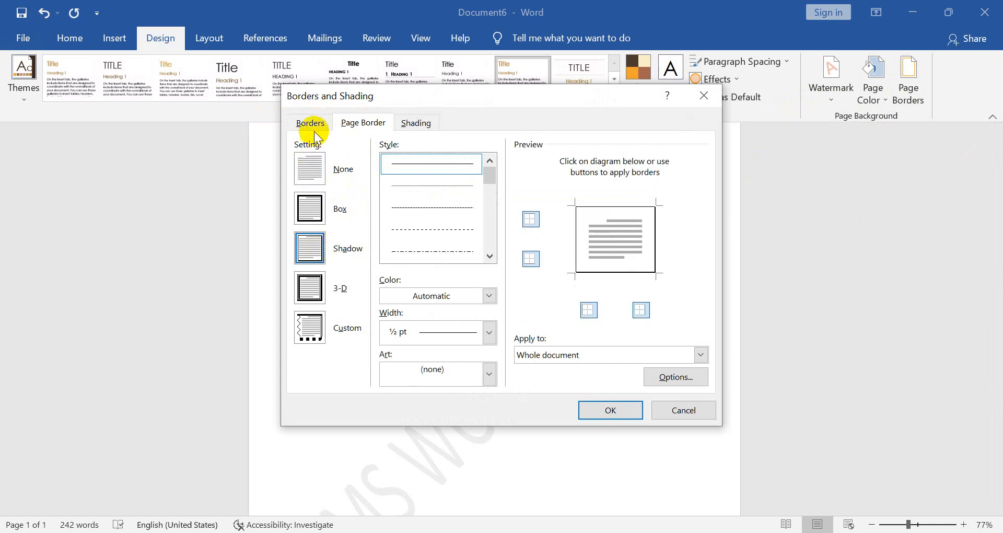
pyautogui.click(313, 130)
pyautogui.click(314, 207)
# Set the paragraph's shading pattern to 10% with no fill color
pyautogui.click(424, 122)
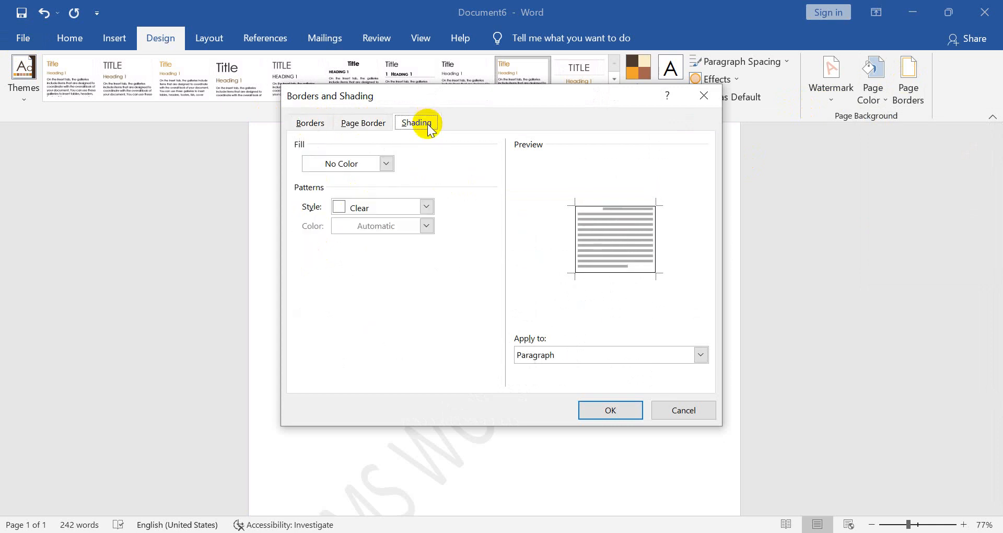
pyautogui.click(376, 208)
pyautogui.click(353, 267)
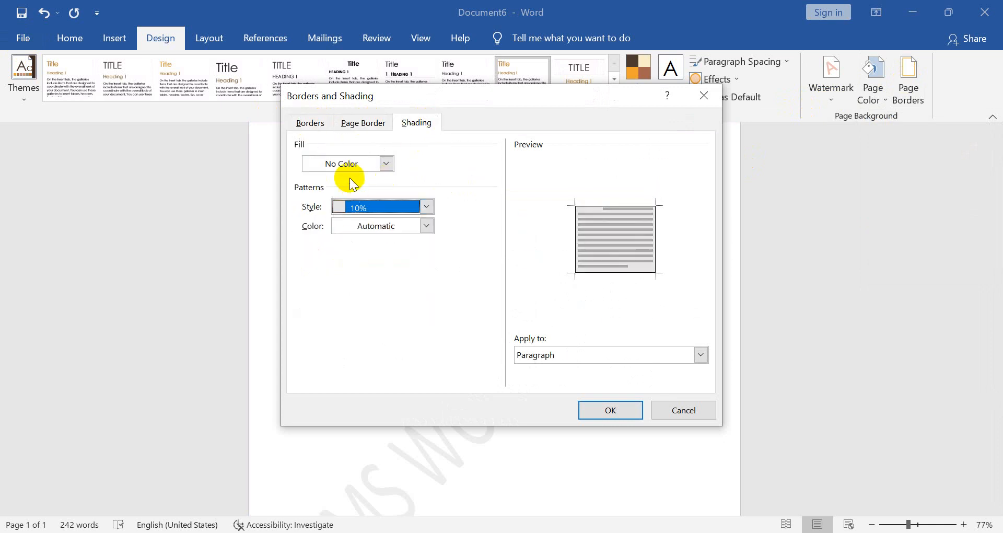
pyautogui.click(349, 166)
pyautogui.click(359, 123)
pyautogui.click(310, 122)
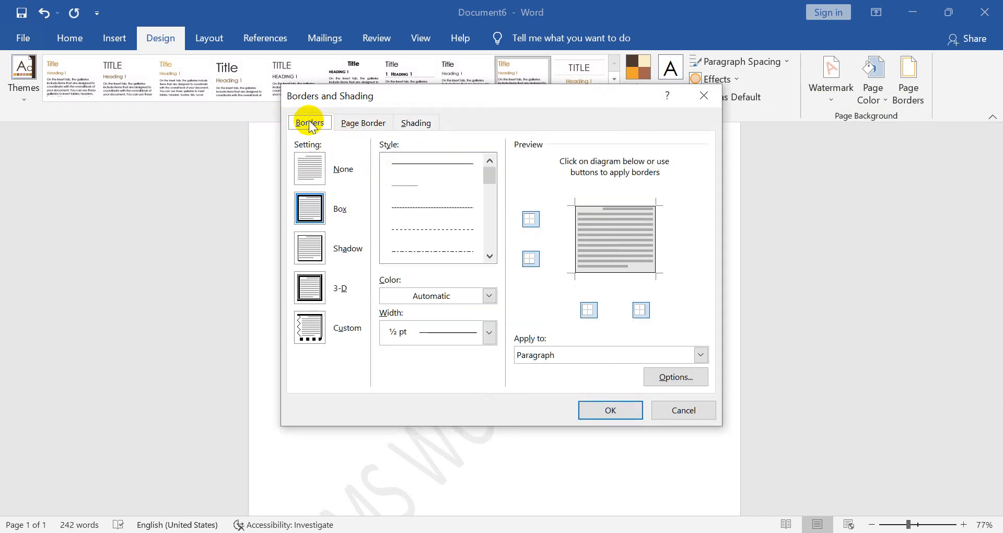
# Set the page border art to orange muffins for the whole document, and apply the borders and shading
pyautogui.click(364, 122)
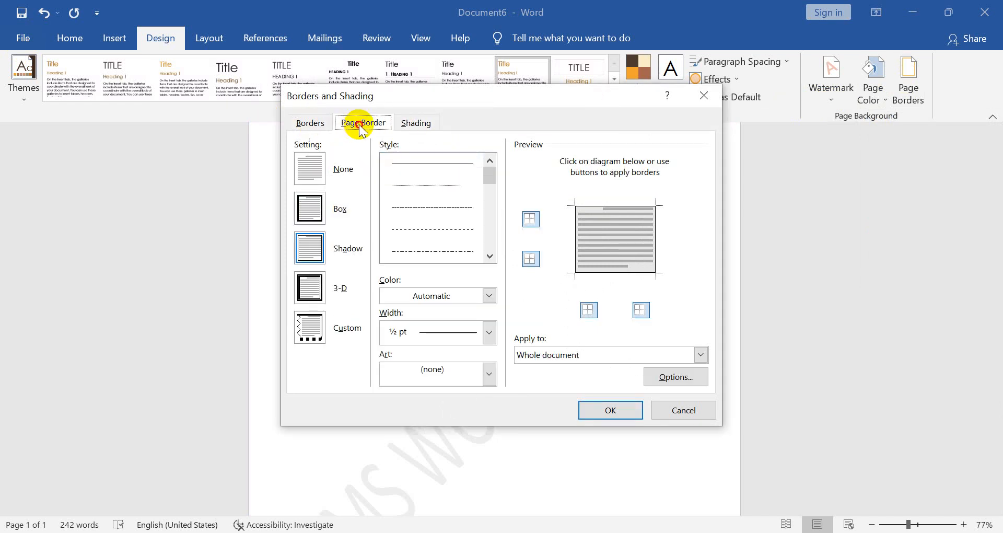
pyautogui.click(418, 369)
pyautogui.click(431, 440)
pyautogui.click(595, 410)
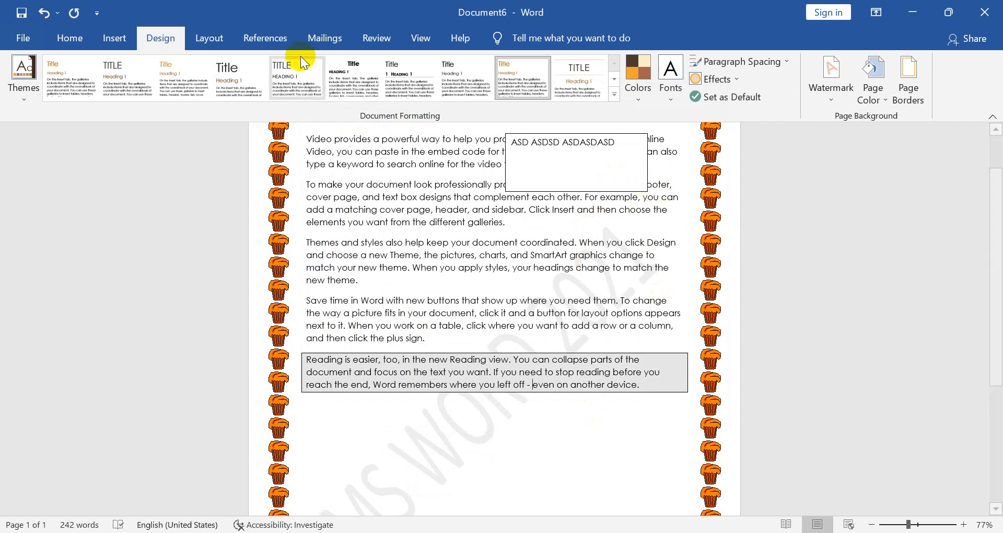
# Set the page margins to Narrow, and view the custom margin settings without changing them
pyautogui.click(209, 38)
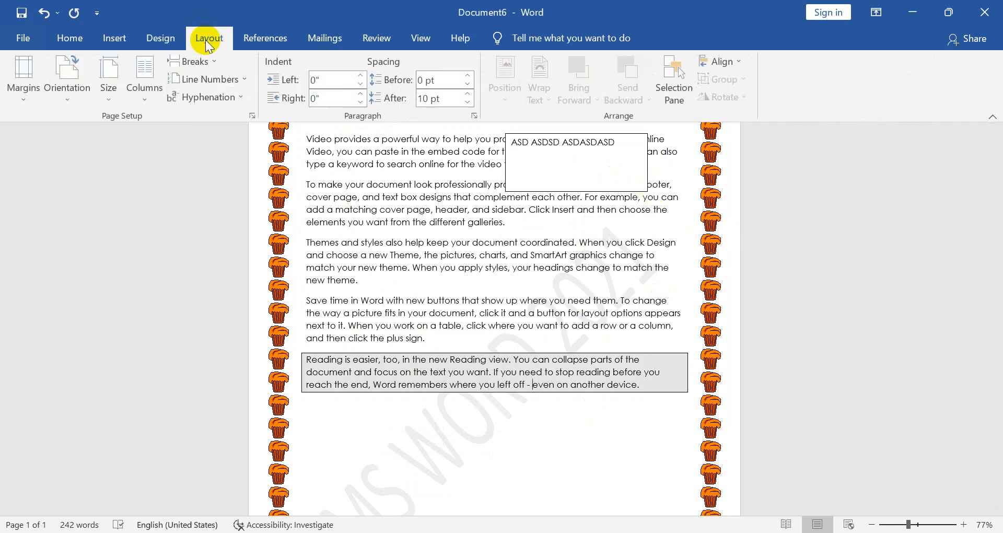
pyautogui.click(24, 86)
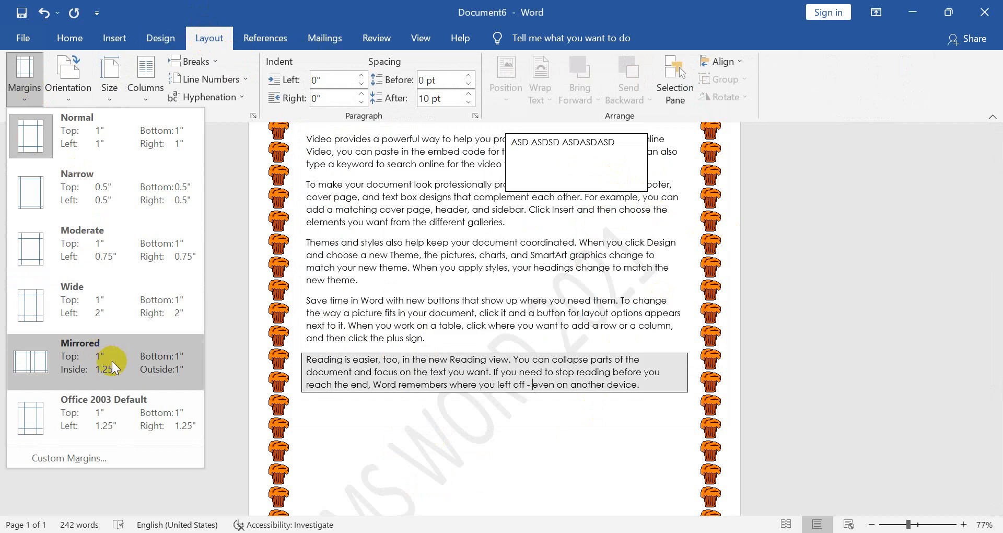
pyautogui.click(80, 204)
pyautogui.click(42, 103)
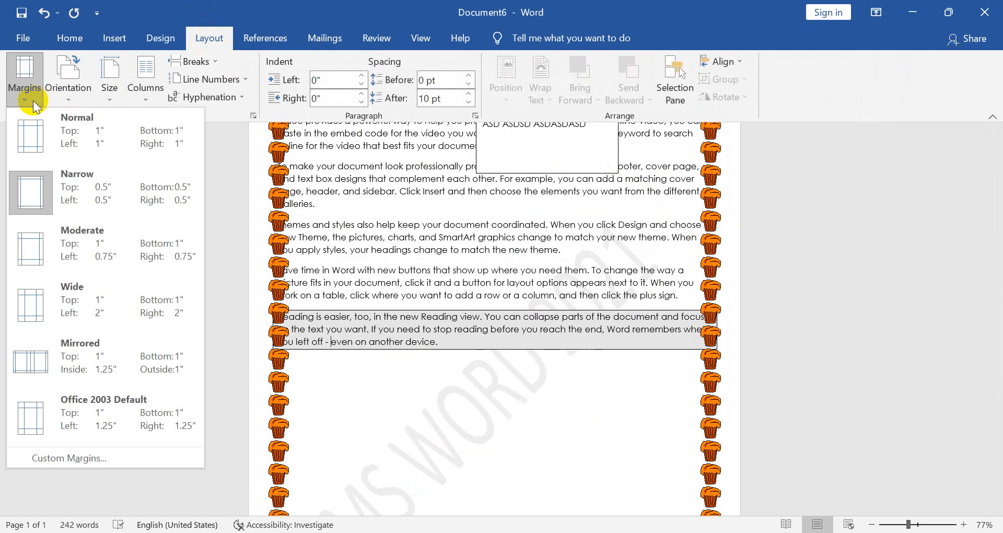
pyautogui.click(105, 457)
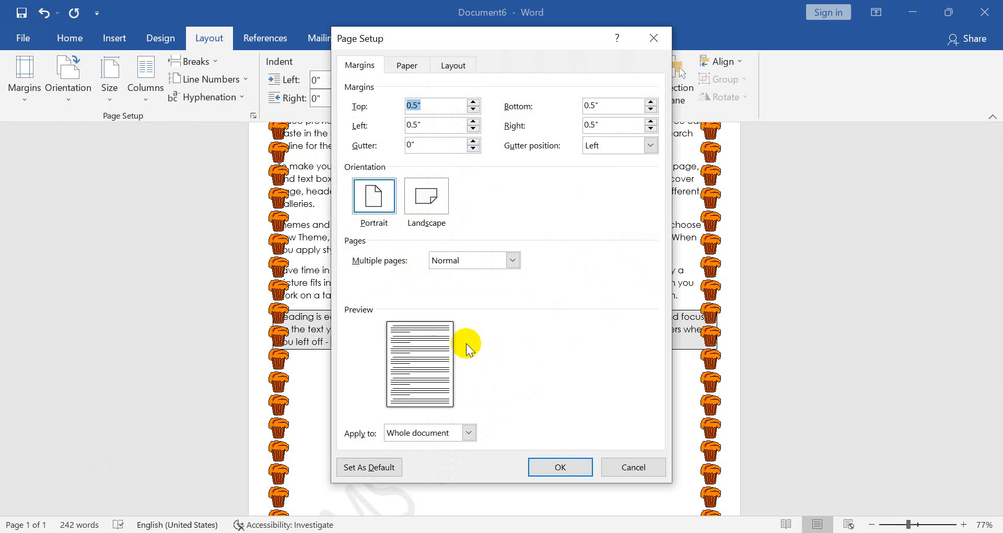
pyautogui.click(628, 469)
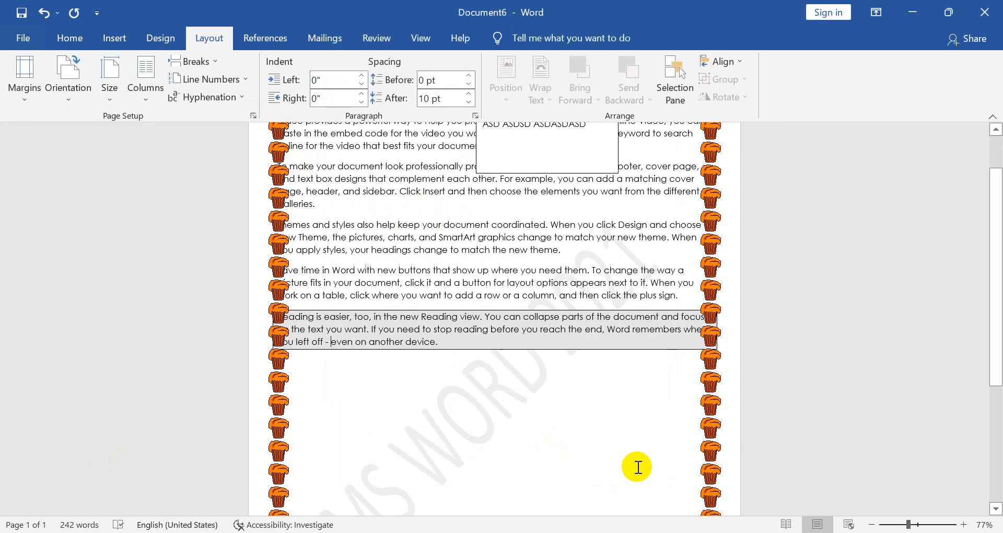
# Try the Landscape page orientation, and switch the page back to Portrait
pyautogui.click(77, 96)
pyautogui.click(82, 162)
pyautogui.click(70, 101)
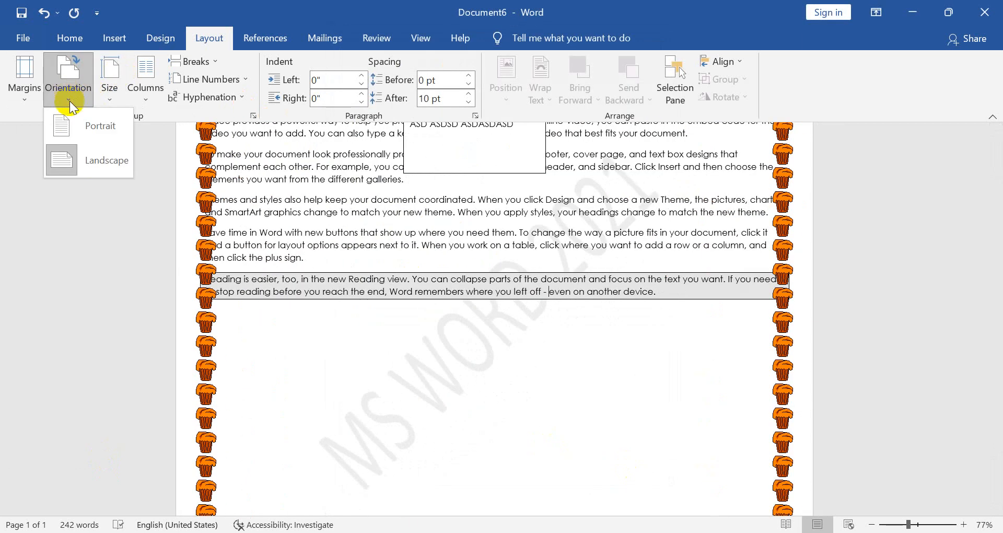
pyautogui.click(71, 117)
# Set the paper size to A4 and lay out the document text in three columns
pyautogui.click(106, 92)
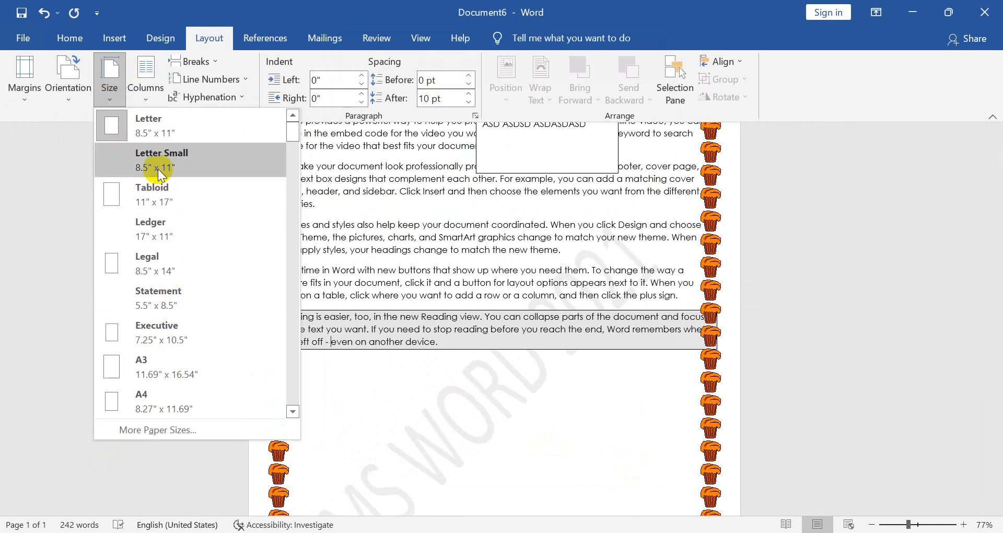
pyautogui.click(157, 405)
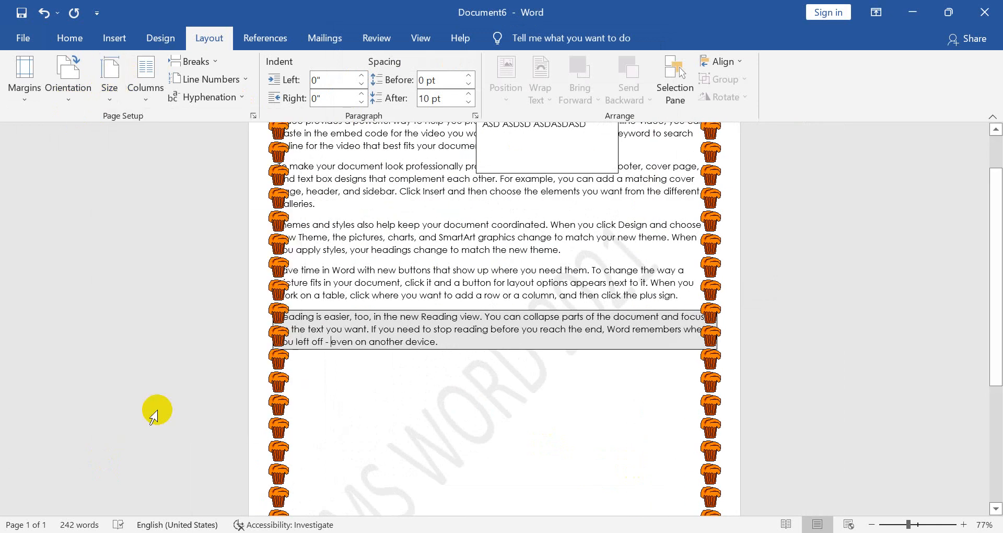
pyautogui.click(144, 99)
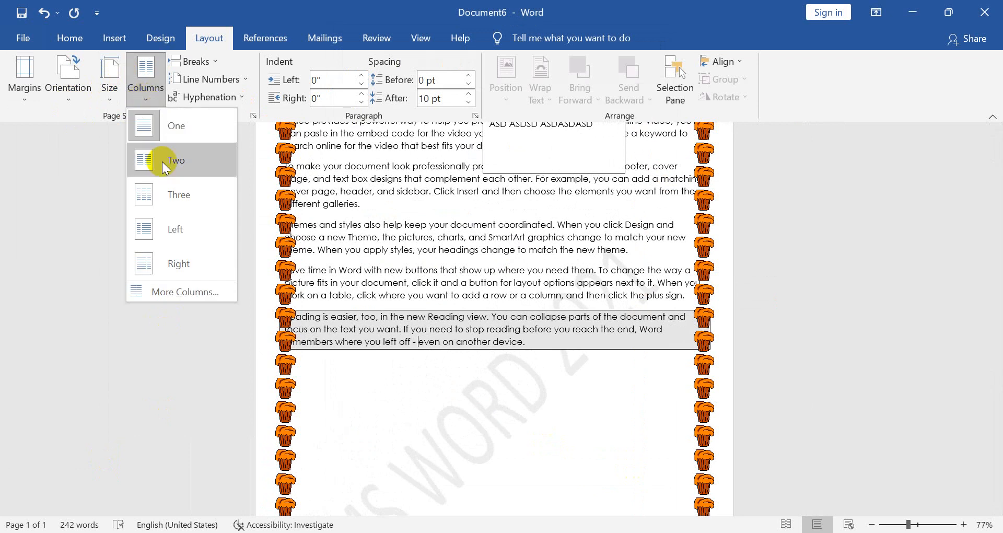
pyautogui.press('Escape')
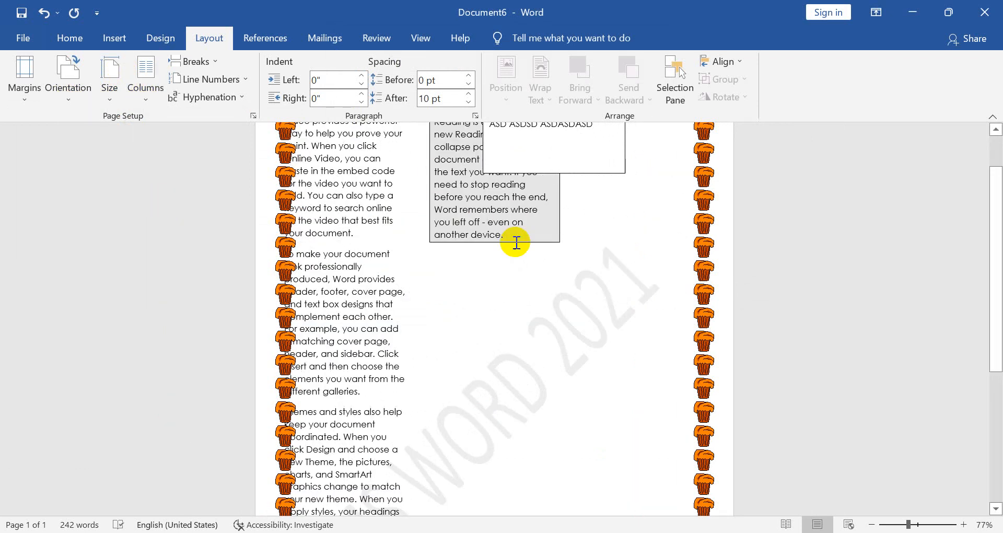
# Delete the text box overlapping the columns near the start of the page
pyautogui.moveTo(995, 246); pyautogui.dragTo(995, 138)
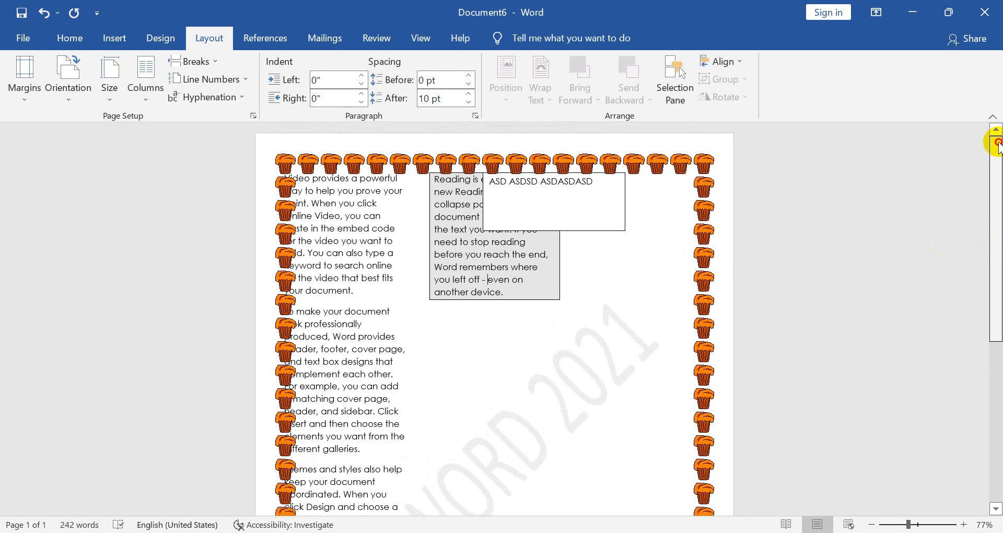
pyautogui.click(588, 210)
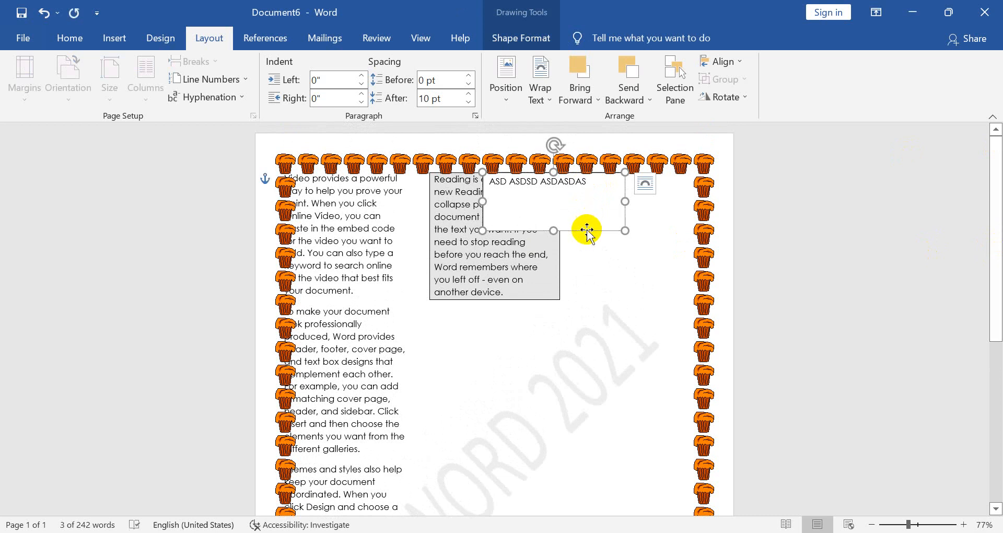
pyautogui.press('Delete')
# Insert a column break in the second paragraph after "Word provides"
pyautogui.click(474, 339)
pyautogui.hotkey('ctrl', 'z')
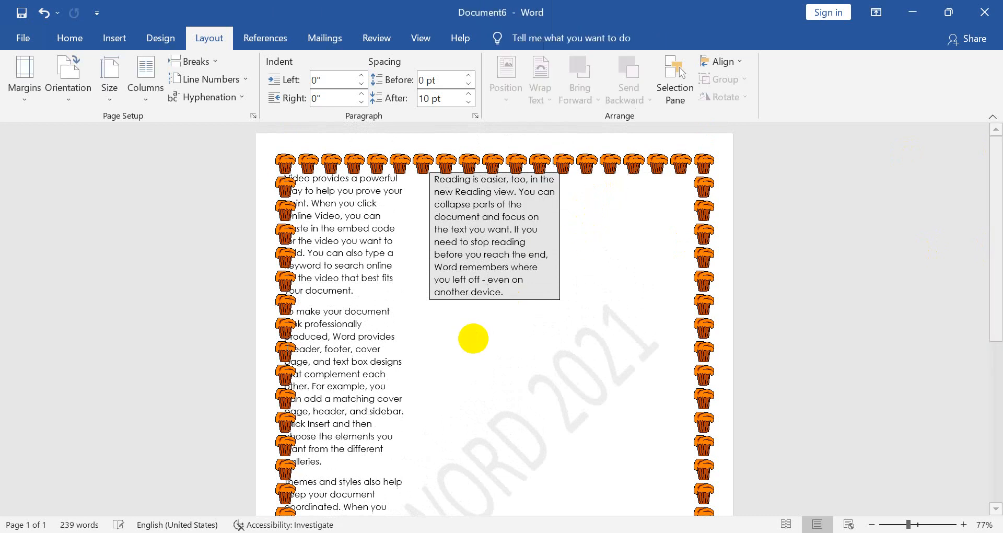
pyautogui.hotkey('ctrl', 'shift', 'Return')
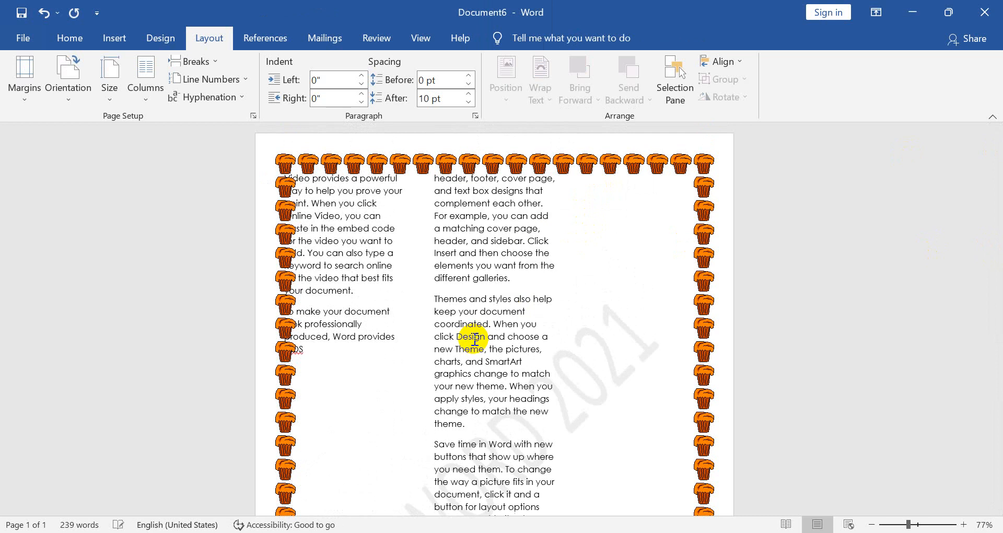
# Add filler text "ZDzdS" and "ASD ASDASD ASD" in the second column, with a column break that starts the third column with "ZDAS"
pyautogui.write('ZDzdS')
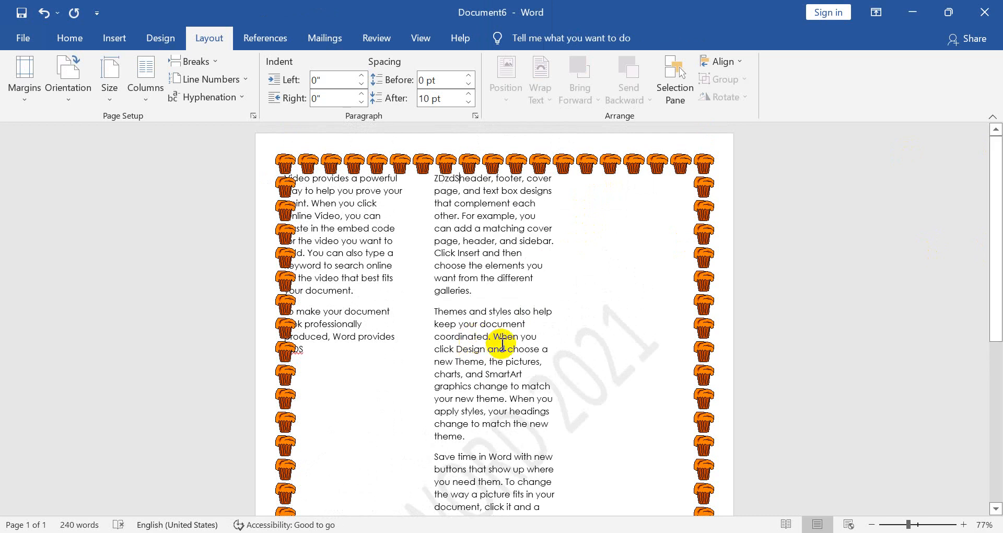
pyautogui.hotkey('ctrl', 'shift', 'Return')
pyautogui.write('ZDAS')
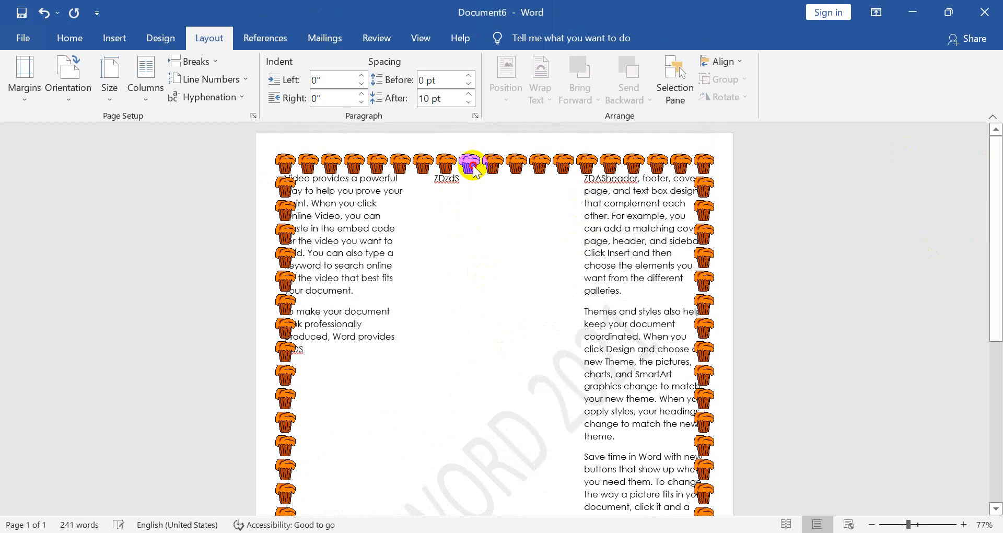
pyautogui.write('ASD ASDASD ASD')
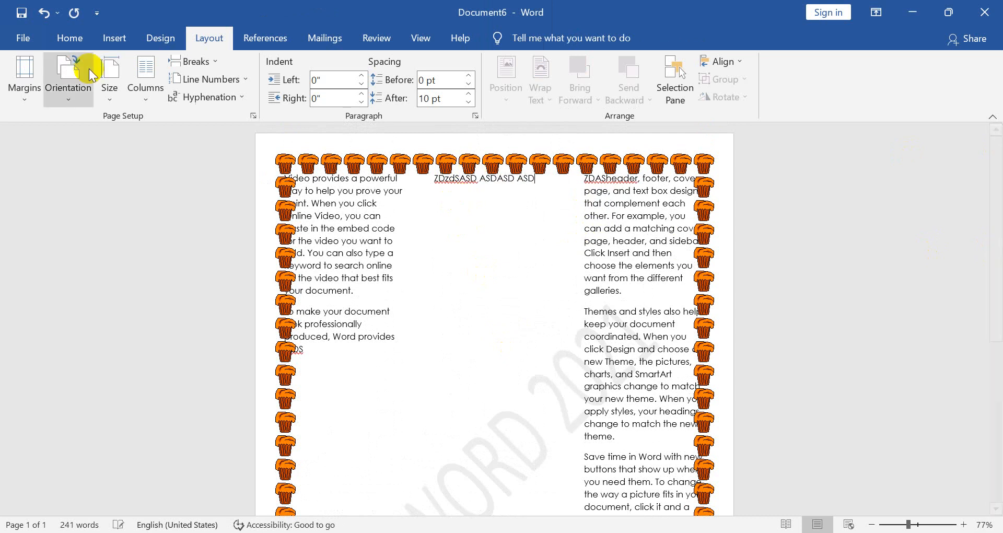
pyautogui.click(110, 98)
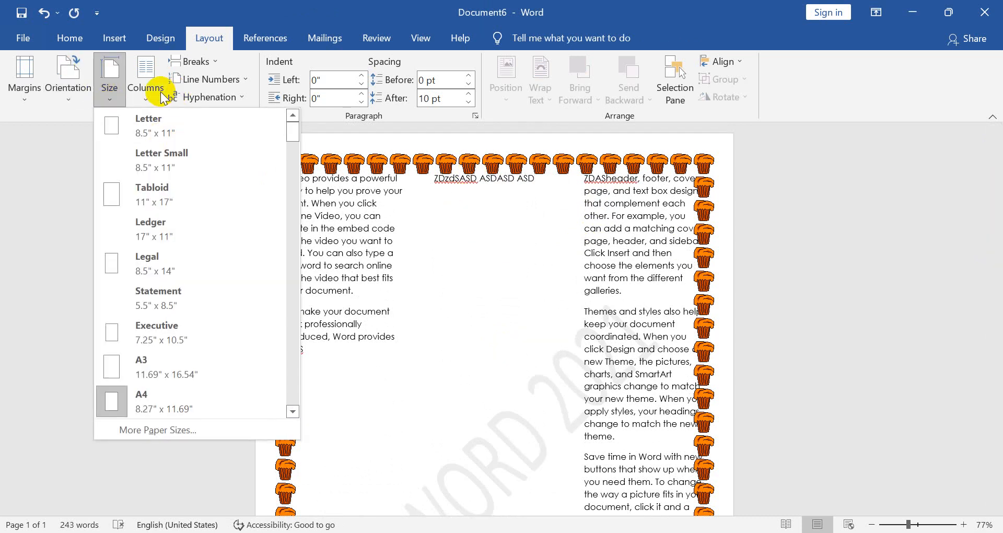
pyautogui.click(196, 61)
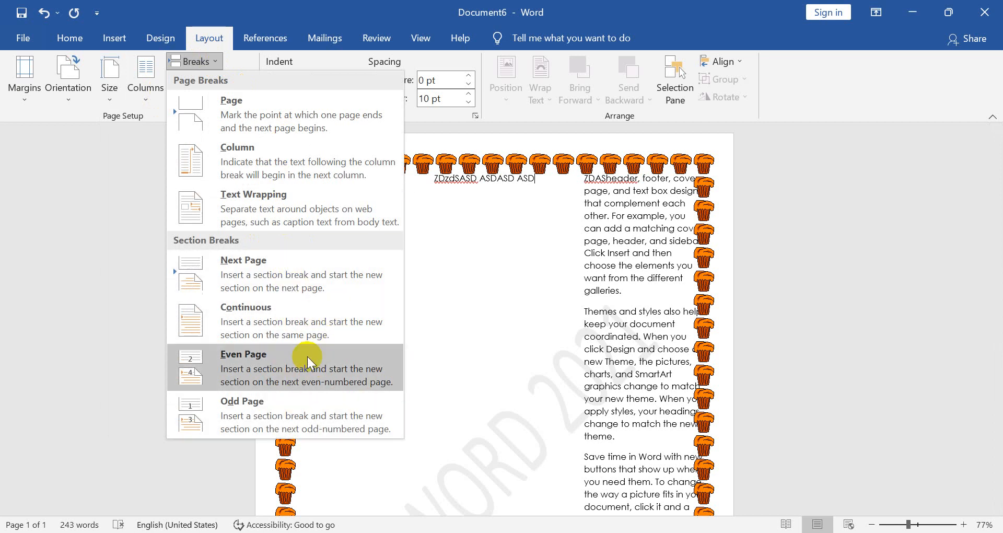
pyautogui.click(463, 255)
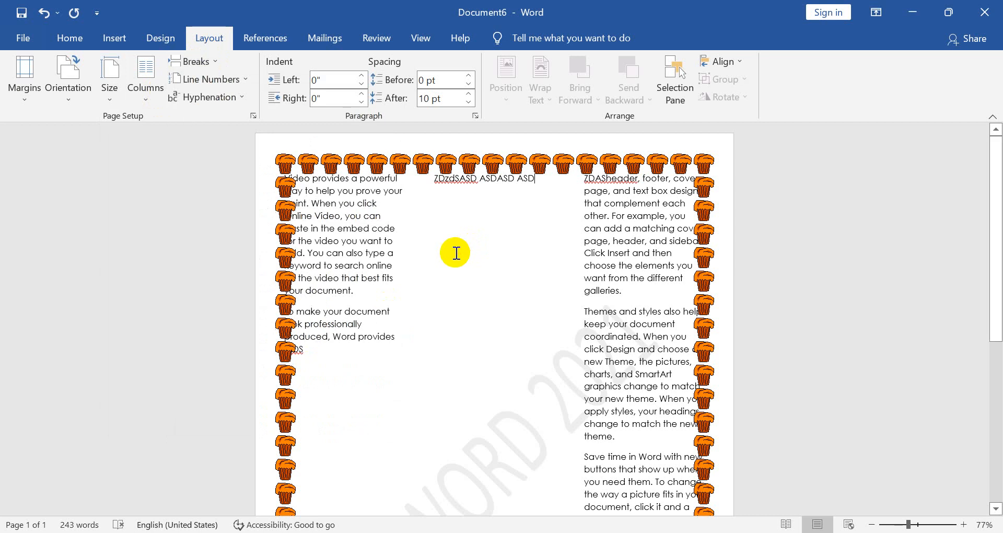
# Select the text of the first column and turn on Continuous line numbering for the document
pyautogui.click(189, 79)
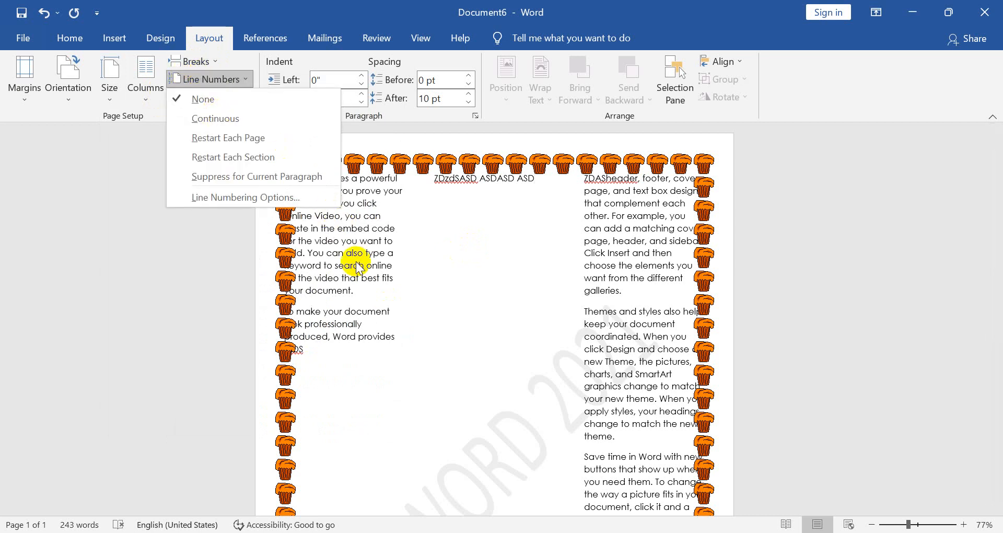
pyautogui.click(381, 336)
pyautogui.moveTo(379, 336); pyautogui.dragTo(324, 184)
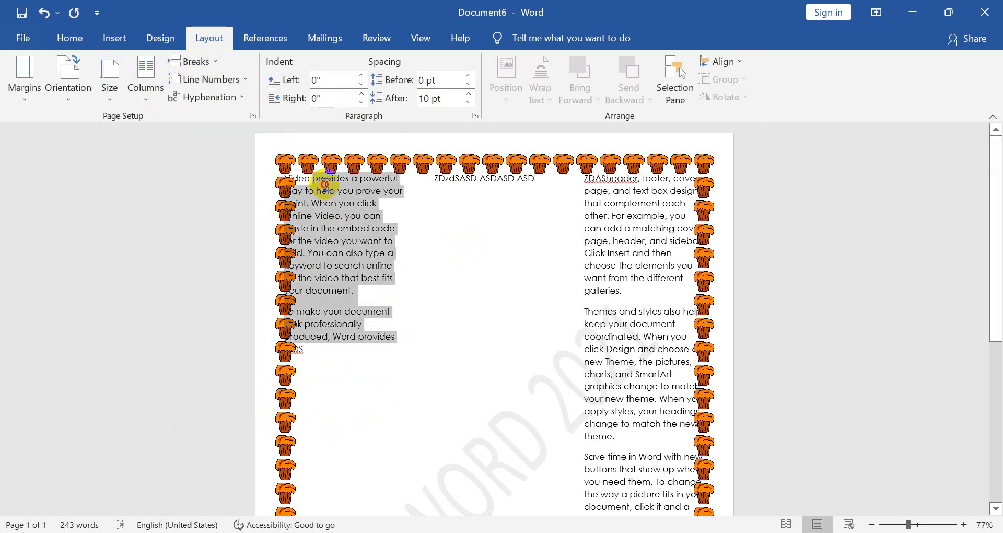
pyautogui.click(224, 79)
pyautogui.click(219, 119)
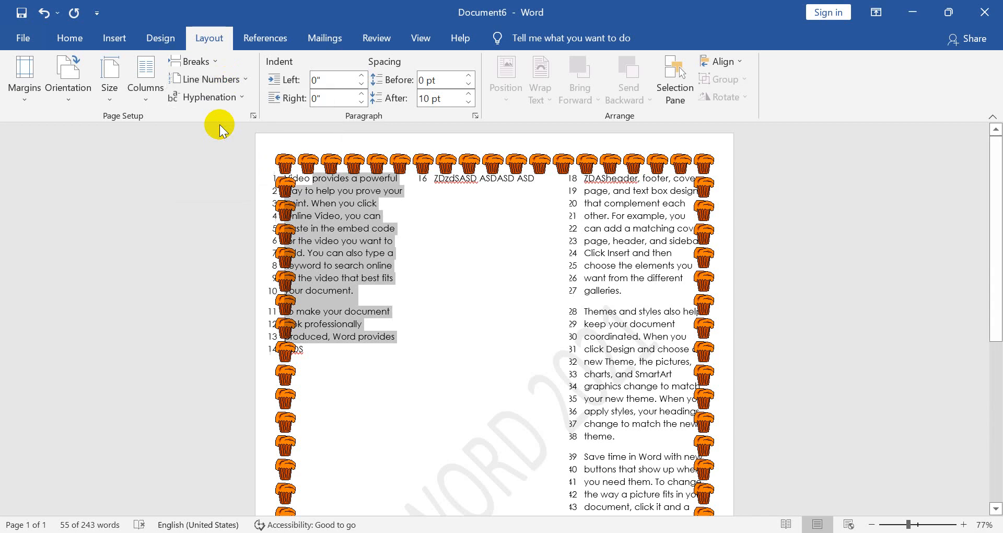
# Turn on Automatic hyphenation for the document text
pyautogui.click(218, 95)
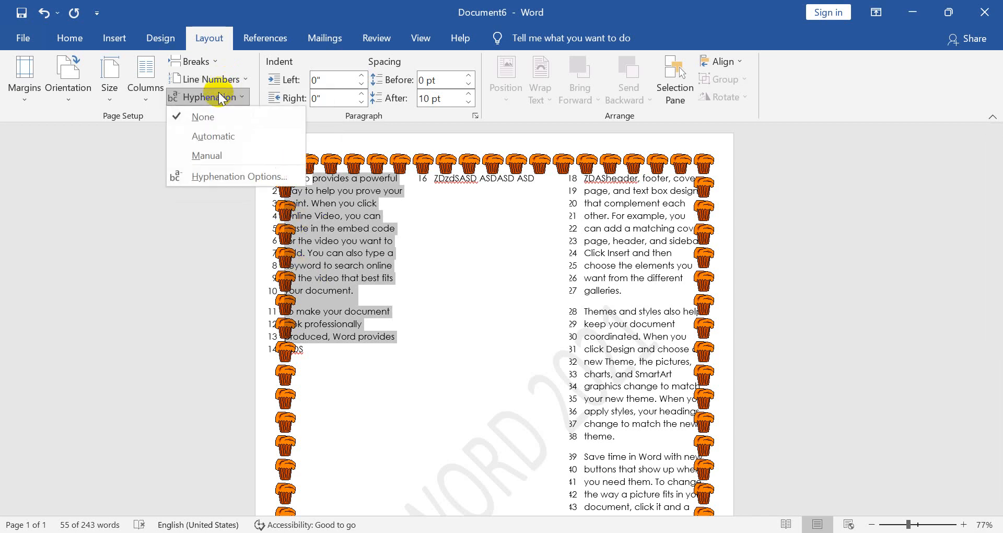
pyautogui.click(236, 140)
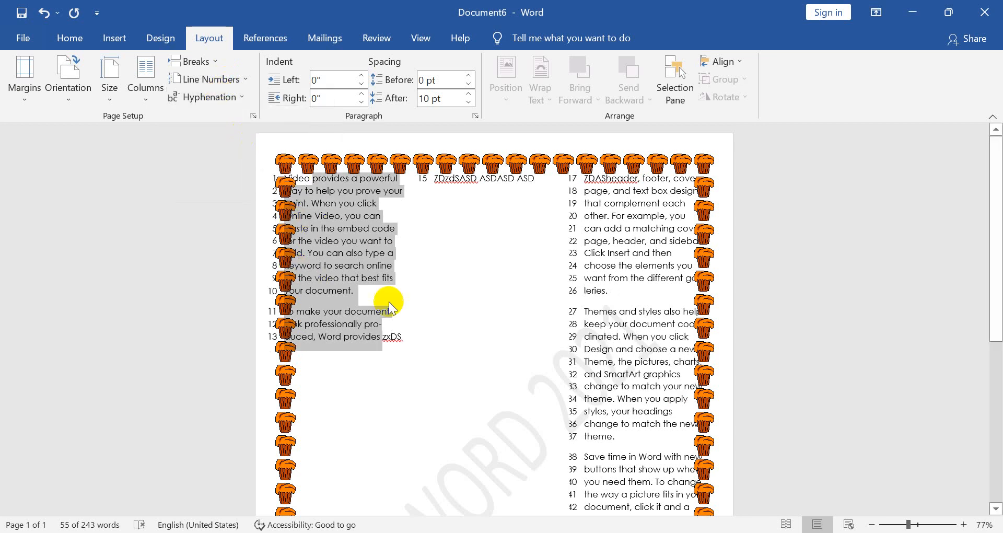
pyautogui.click(396, 326)
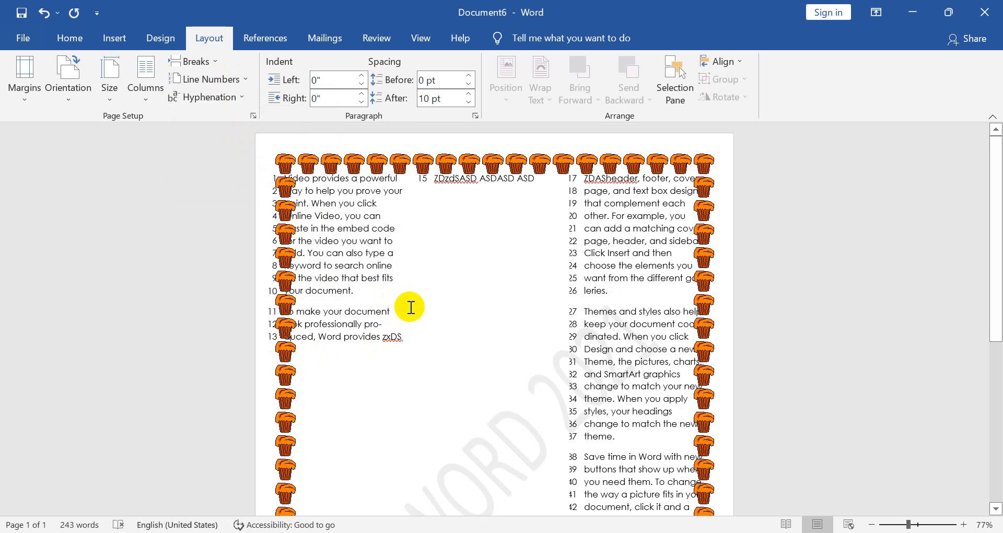
# Set the first paragraph's left indent to 0.3" and its right indent to -0.2"
pyautogui.click(395, 266)
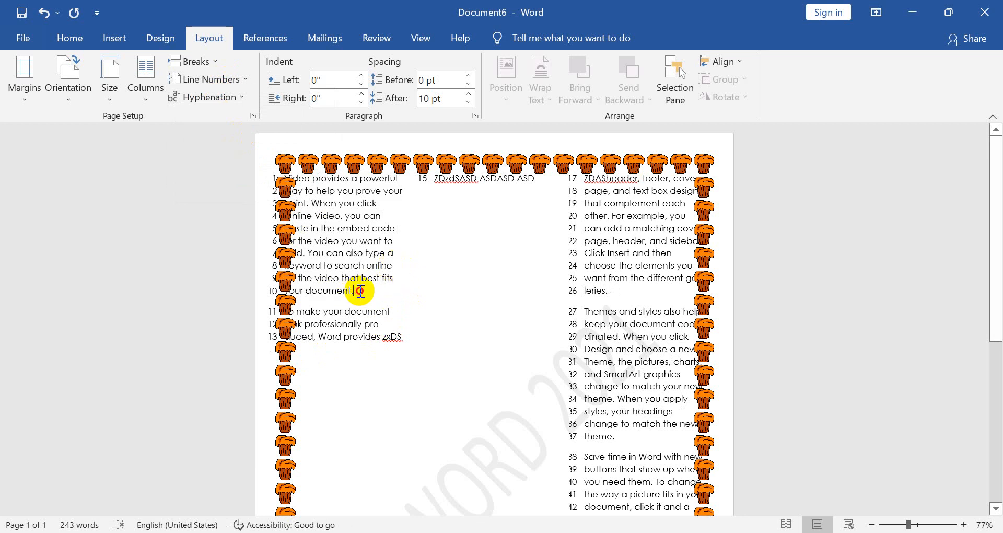
pyautogui.click(380, 253)
pyautogui.click(362, 76)
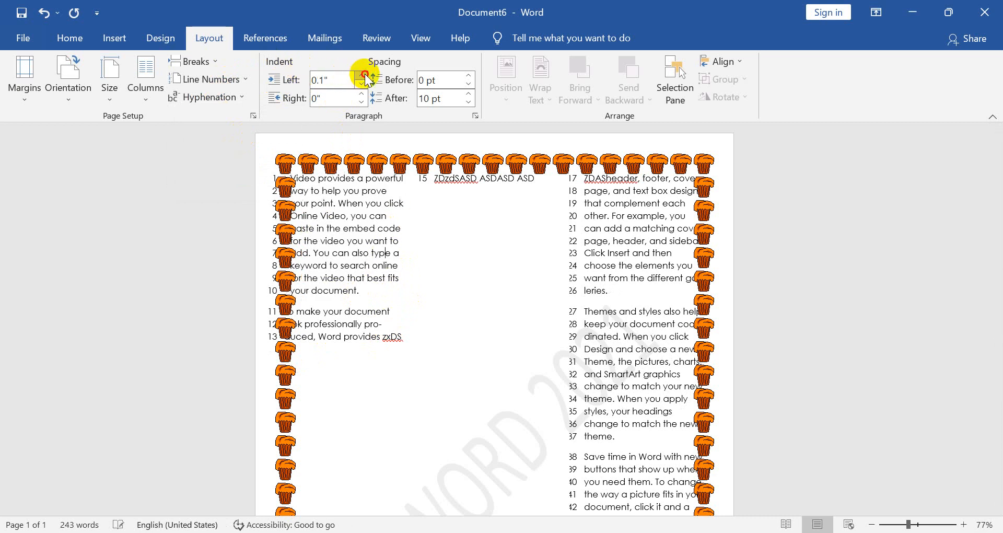
pyautogui.click(362, 76)
pyautogui.click(361, 76)
pyautogui.click(361, 101)
pyautogui.click(361, 102)
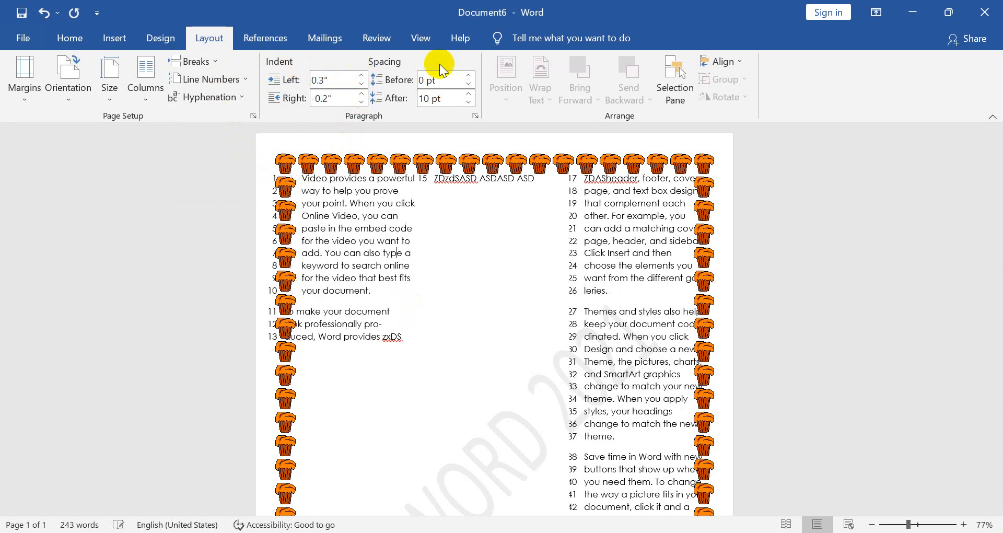
pyautogui.doubleClick(387, 216)
pyautogui.click(375, 262)
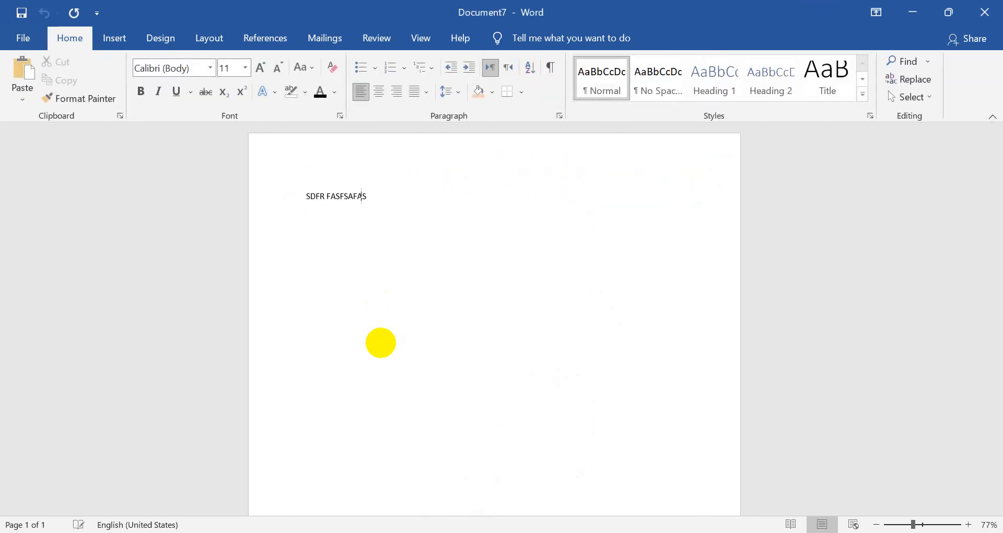
# Enter the filler line "SDFR FASFSAFAS F\" in a new blank document and start a new paragraph below it
pyautogui.write('FR FASFSAFAS F')
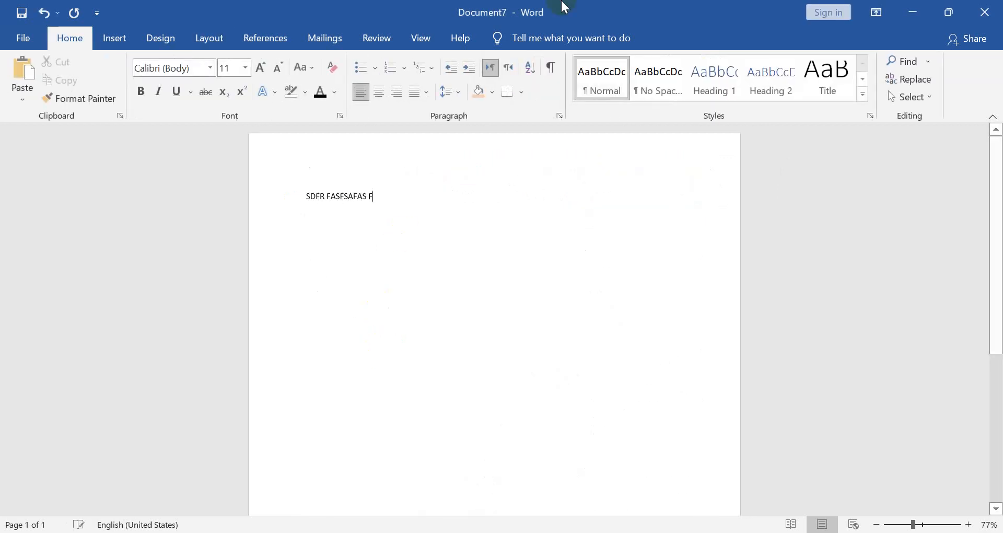
pyautogui.hotkey('ctrl', 'a')
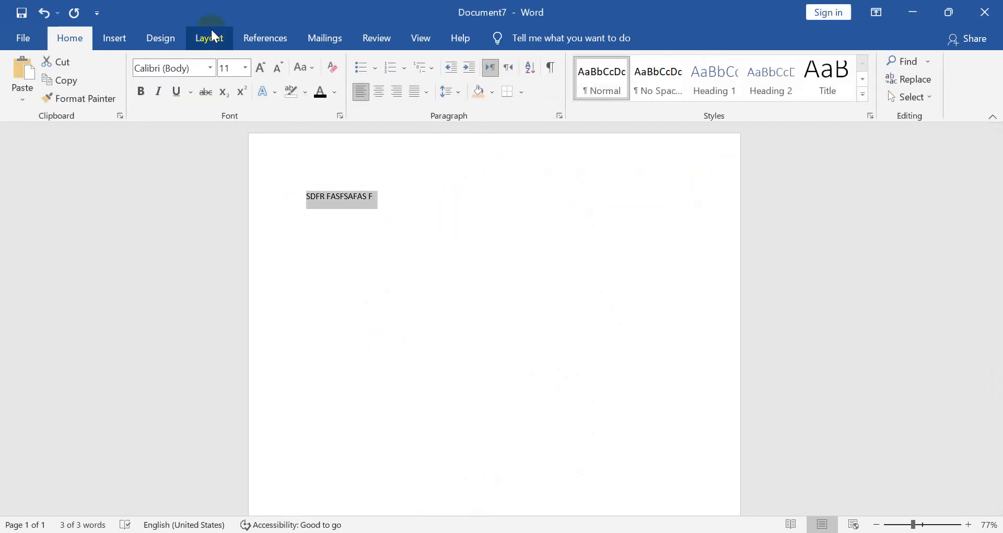
pyautogui.click(209, 38)
pyautogui.click(443, 157)
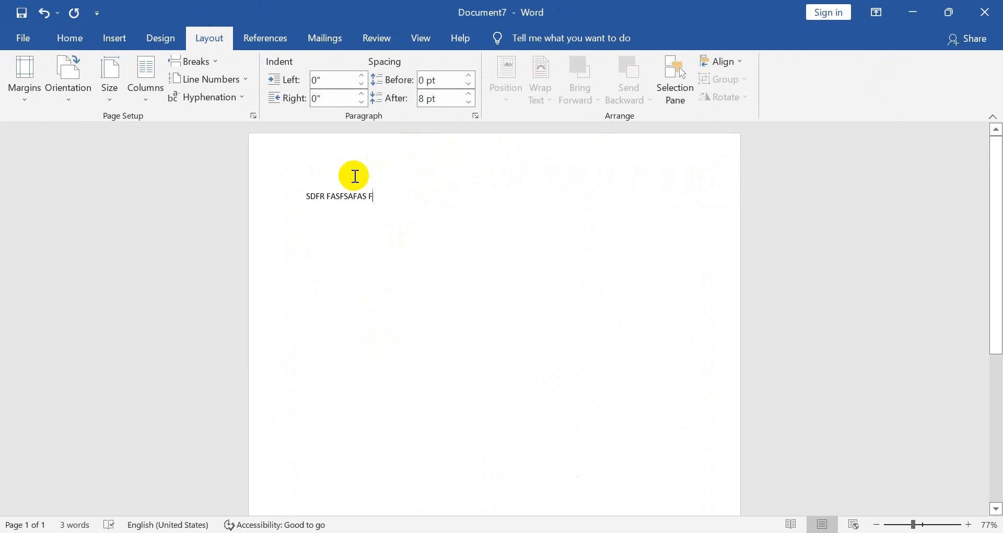
pyautogui.click(330, 196)
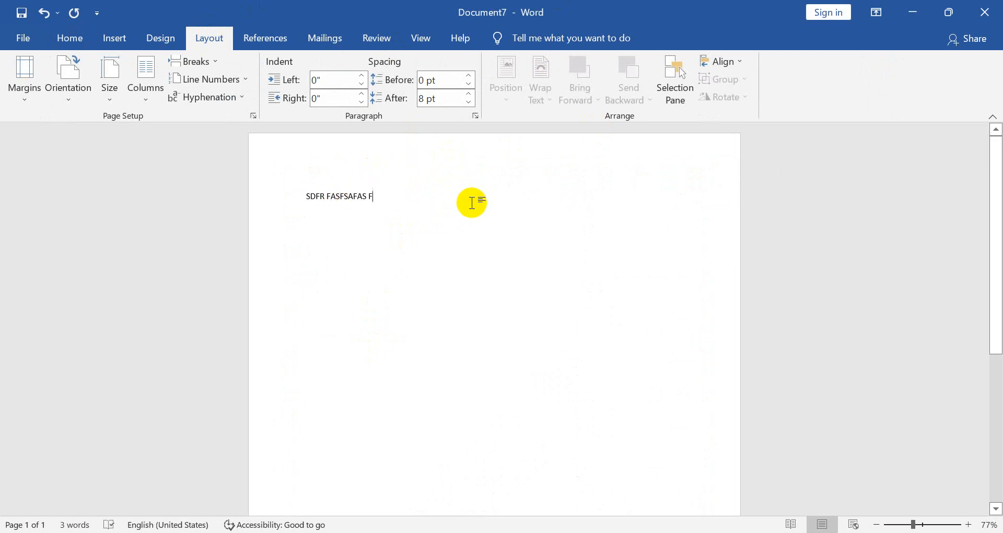
pyautogui.write('V')
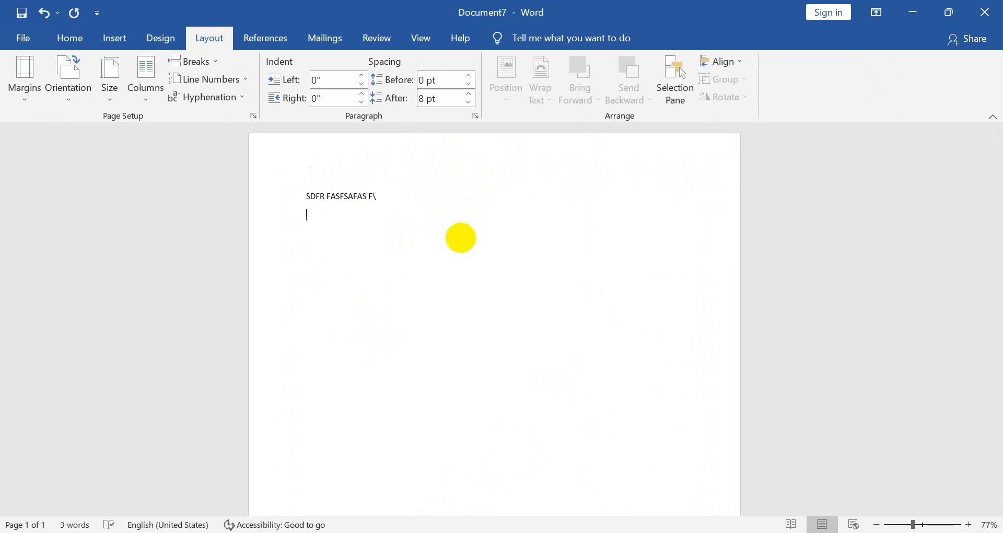
# Draw a tall oval shape on the page just below the text line
pyautogui.click(119, 40)
pyautogui.click(118, 86)
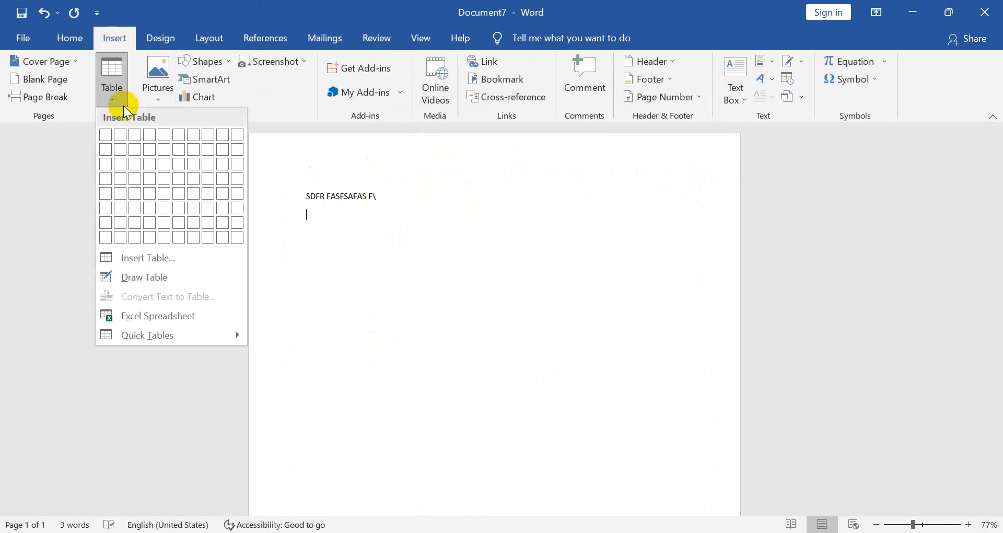
pyautogui.click(217, 65)
pyautogui.click(280, 98)
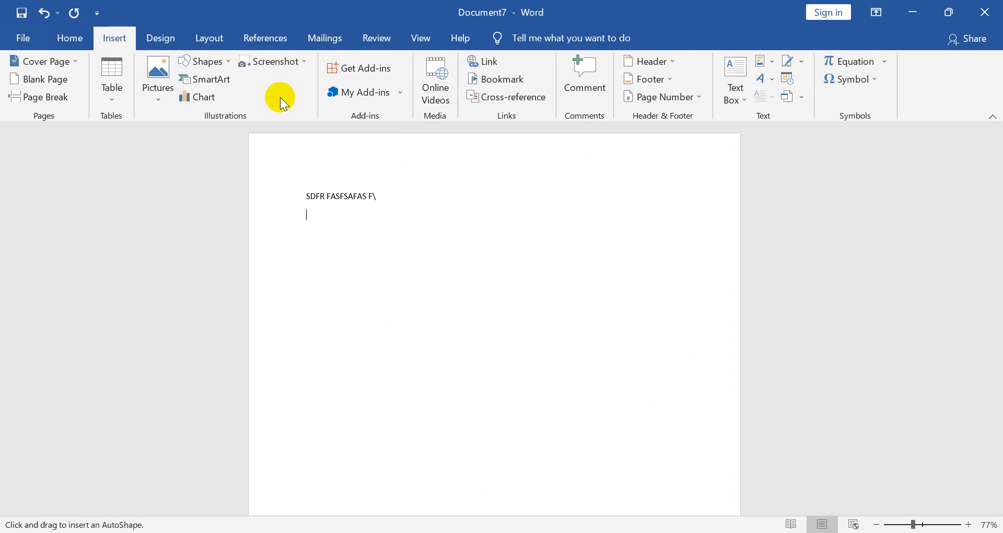
pyautogui.moveTo(372, 226); pyautogui.dragTo(426, 307)
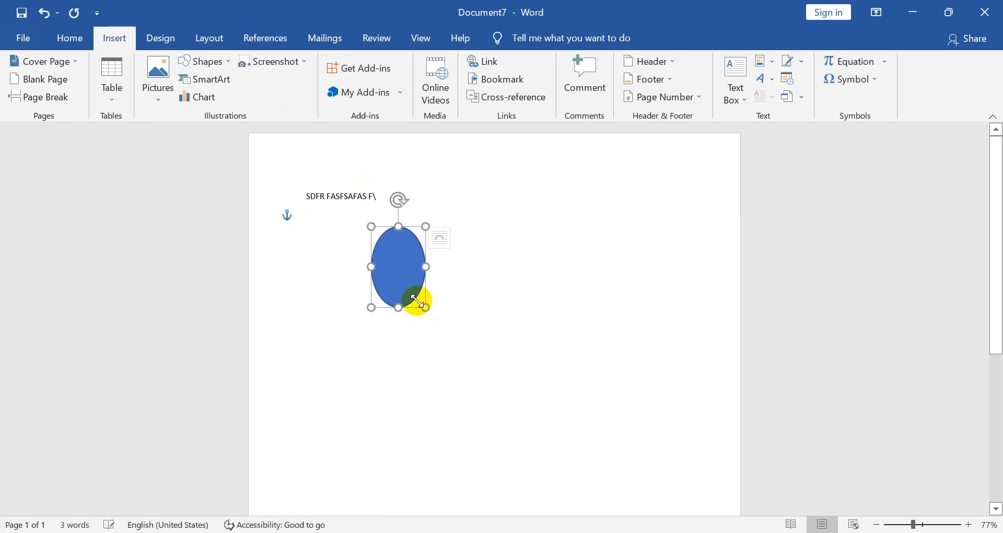
# Look through the oval's position, text wrapping, layering and alignment options, and show the Selection pane
pyautogui.click(207, 39)
pyautogui.click(514, 102)
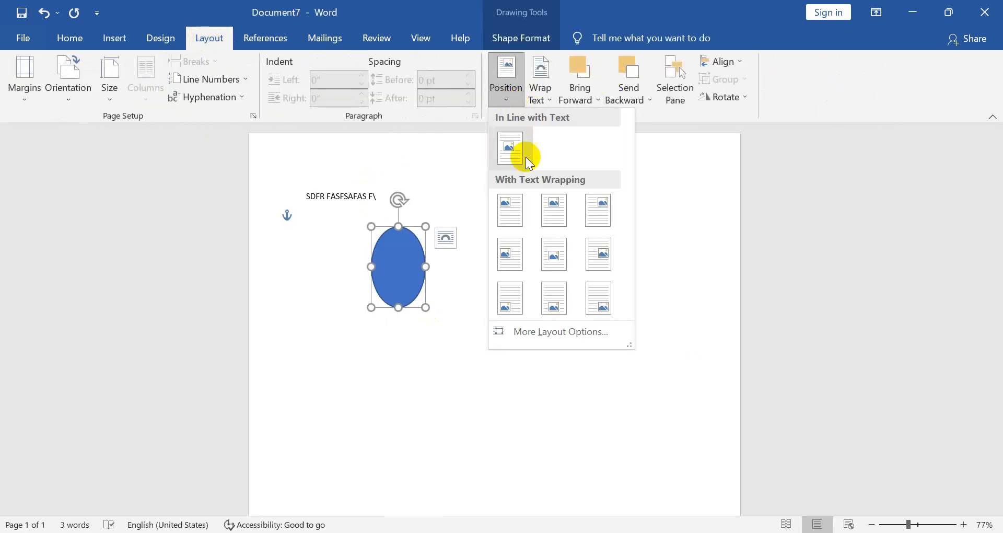
pyautogui.click(538, 100)
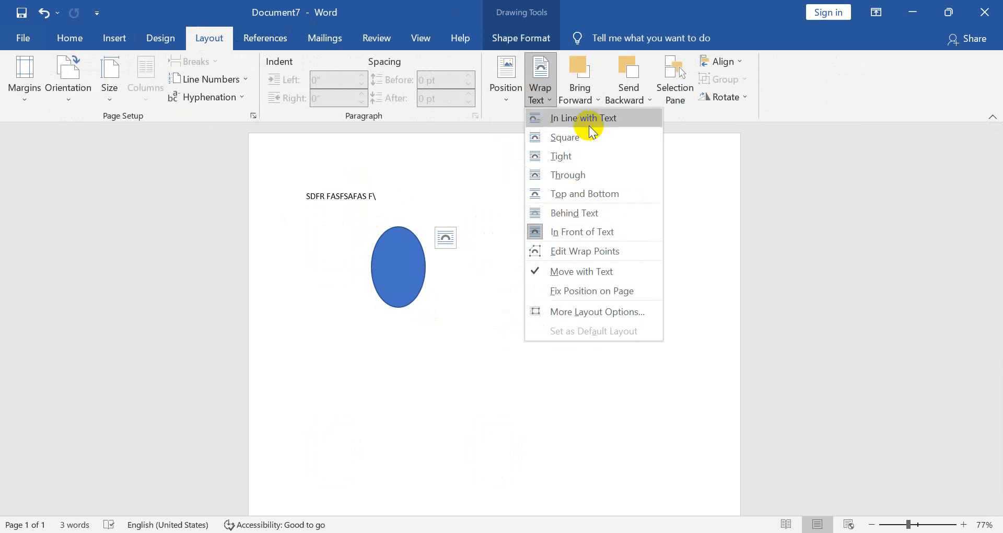
pyautogui.click(580, 96)
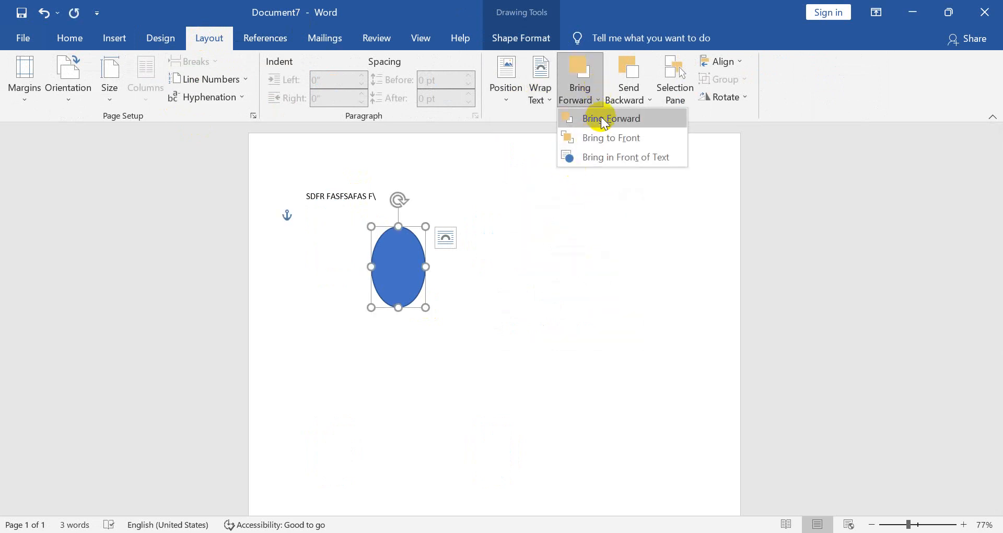
pyautogui.click(646, 98)
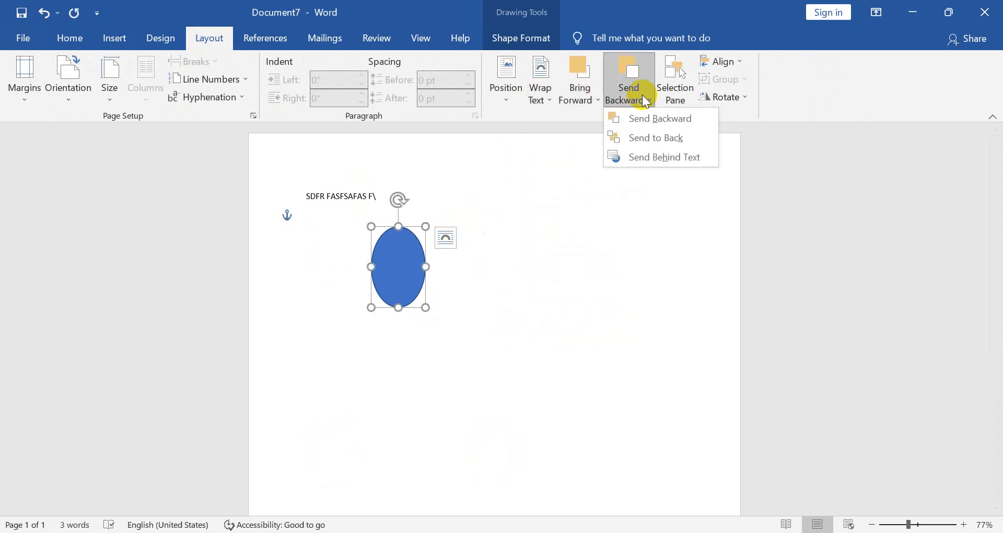
pyautogui.click(682, 95)
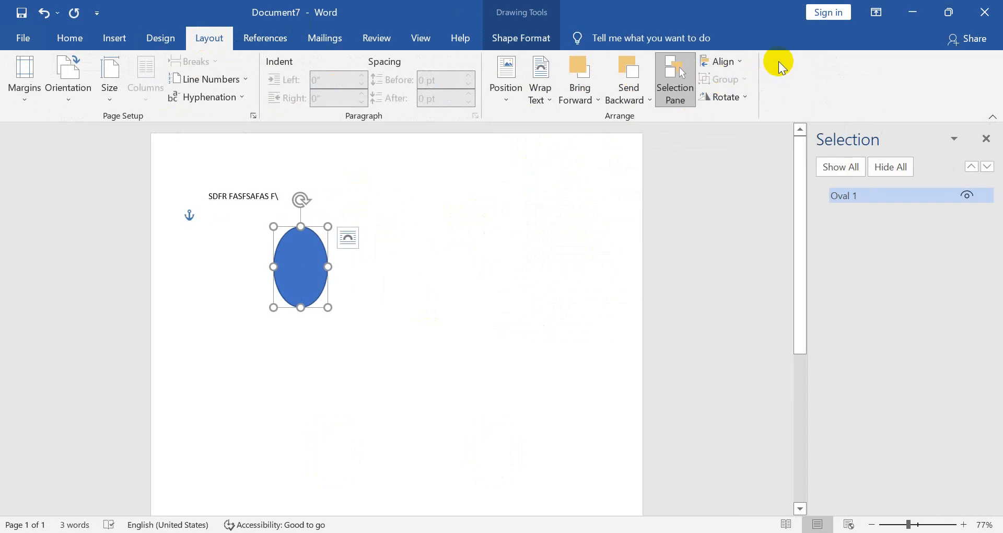
pyautogui.click(721, 61)
pyautogui.click(606, 180)
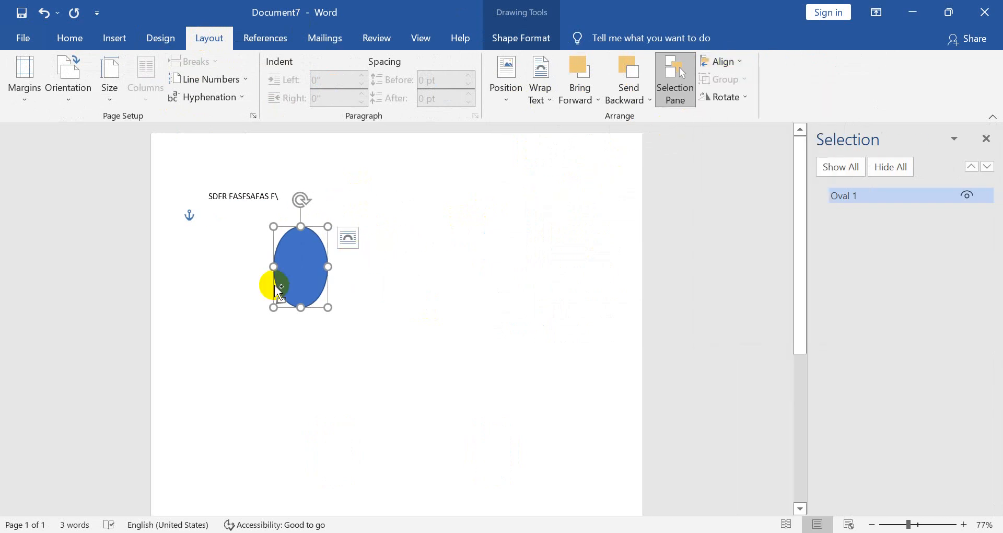
# Paste a copy of the oval so that it overlaps the original, and deselect it
pyautogui.hotkey('ctrl', 'v')
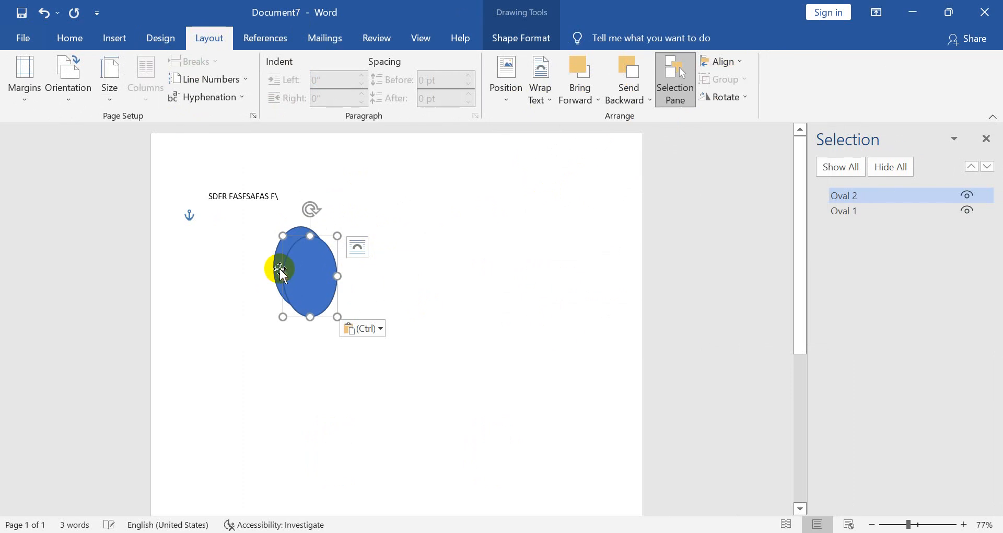
pyautogui.press('ctrl')
pyautogui.press('Escape')
# Select both overlapping ovals and group them into one object
pyautogui.click(281, 269)
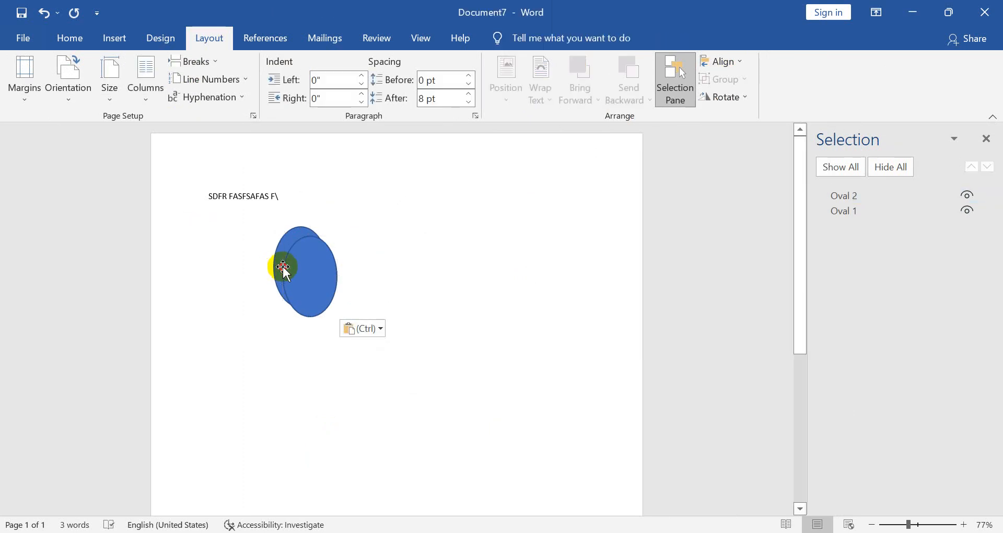
pyautogui.click(283, 267)
pyautogui.keyDown('ctrl'); pyautogui.click(305, 274); pyautogui.keyUp('ctrl')
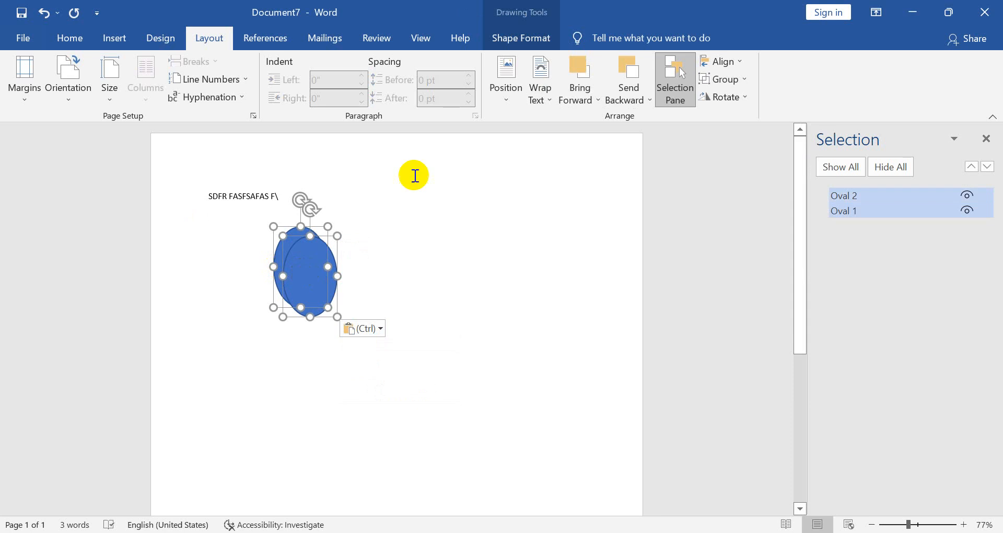
pyautogui.click(729, 84)
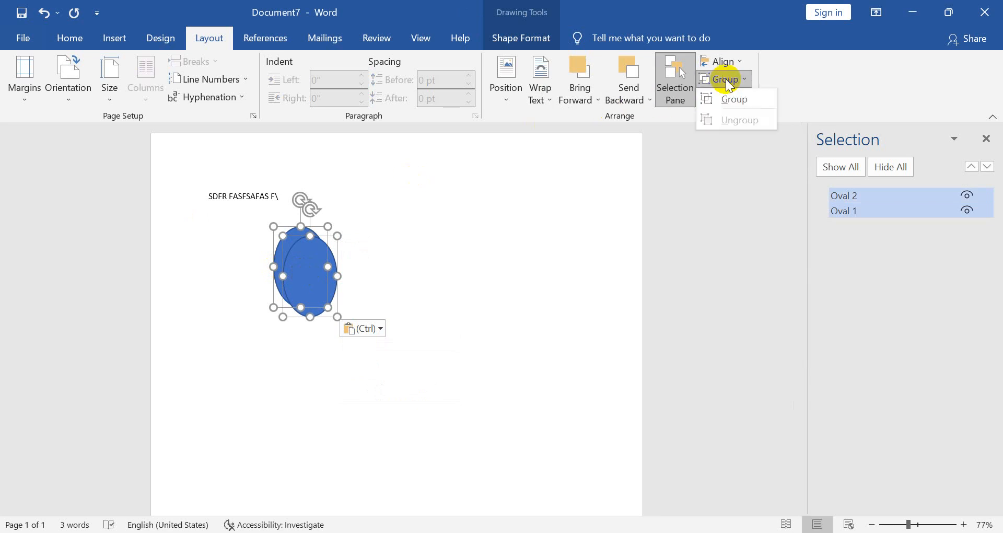
pyautogui.click(729, 95)
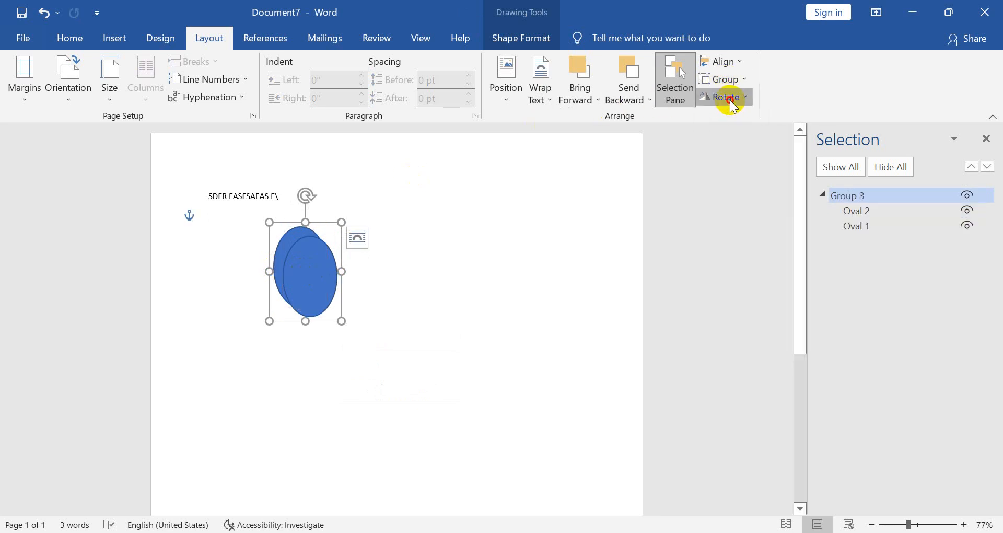
# Rotate the grouped ovals left by 90°, and look at the Bring Forward layering options
pyautogui.click(726, 97)
pyautogui.click(729, 135)
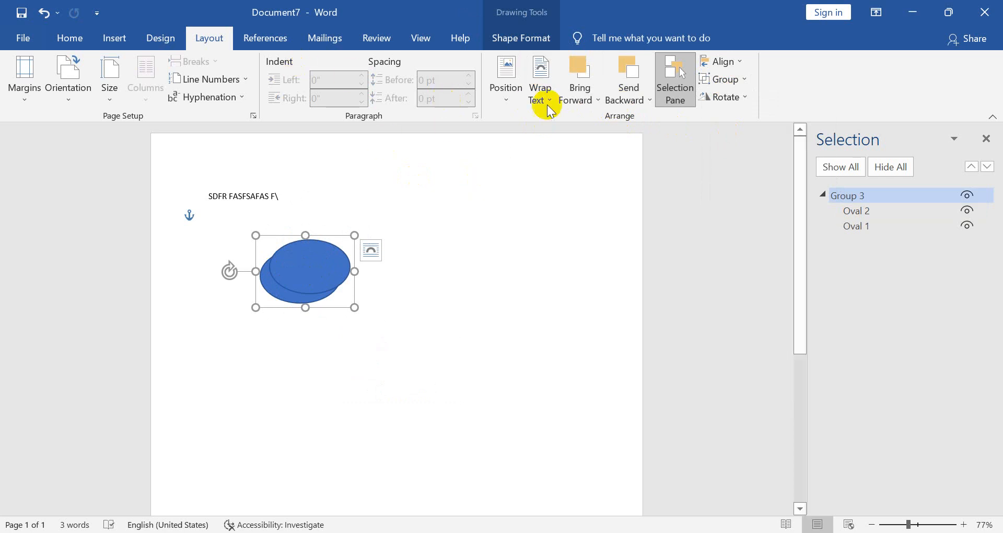
pyautogui.click(582, 105)
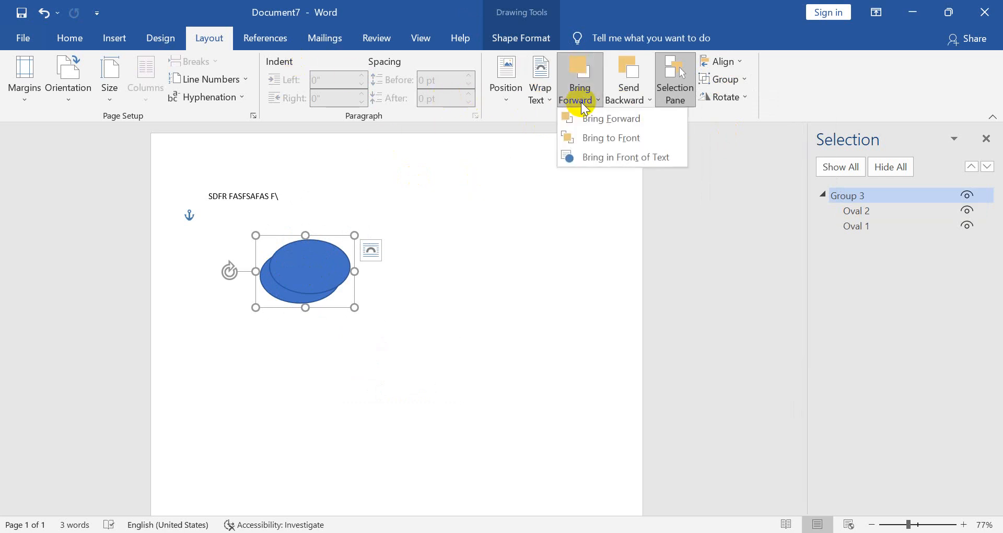
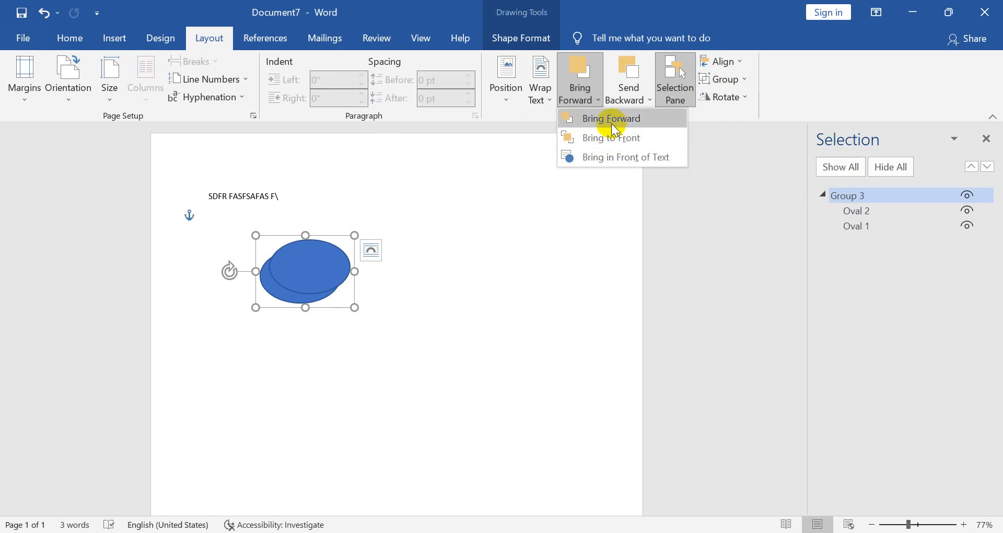
pyautogui.click(538, 223)
# Replace the existing text line with Word's random sample paragraphs using =RAND()
pyautogui.click(264, 38)
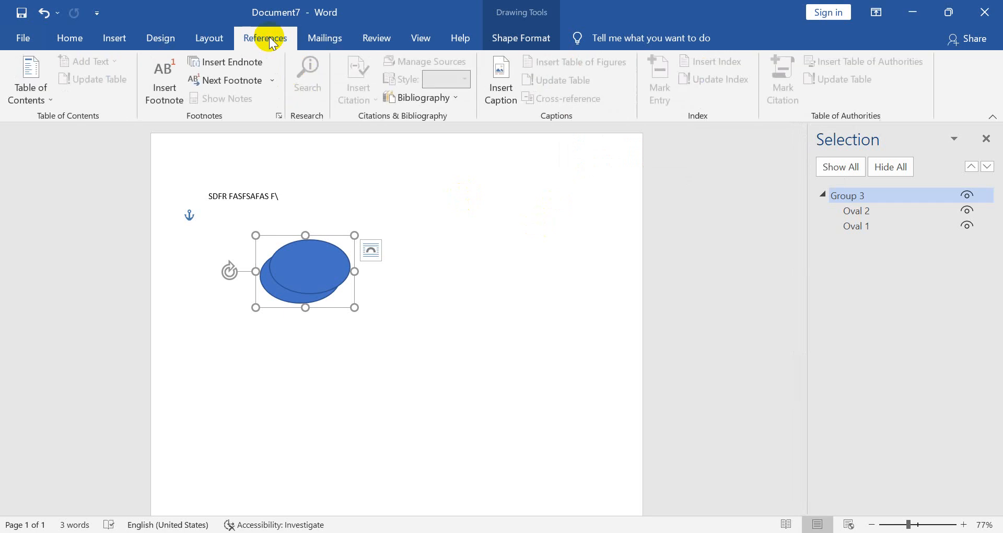
pyautogui.click(403, 426)
pyautogui.hotkey('ctrl', 'a')
pyautogui.press('Delete')
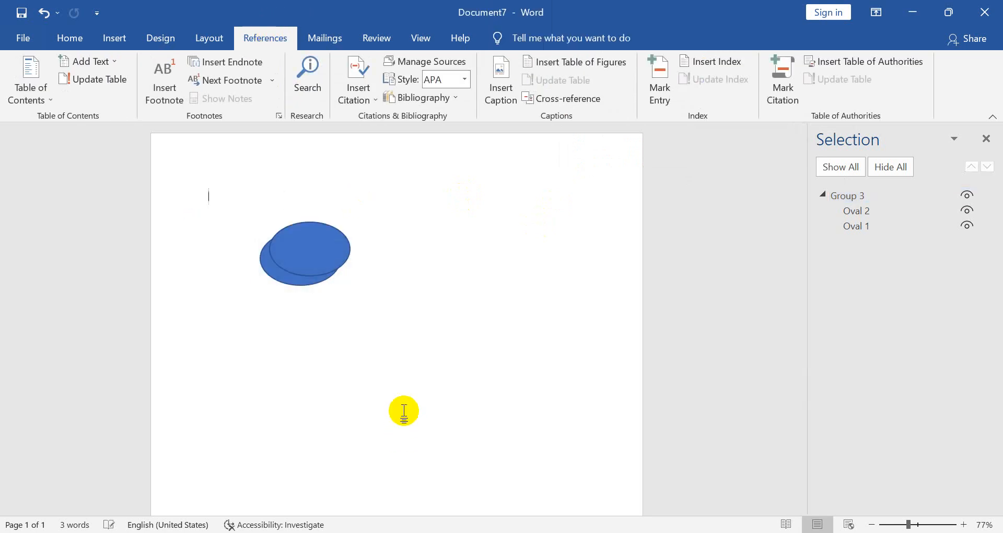
pyautogui.write('=RAD')
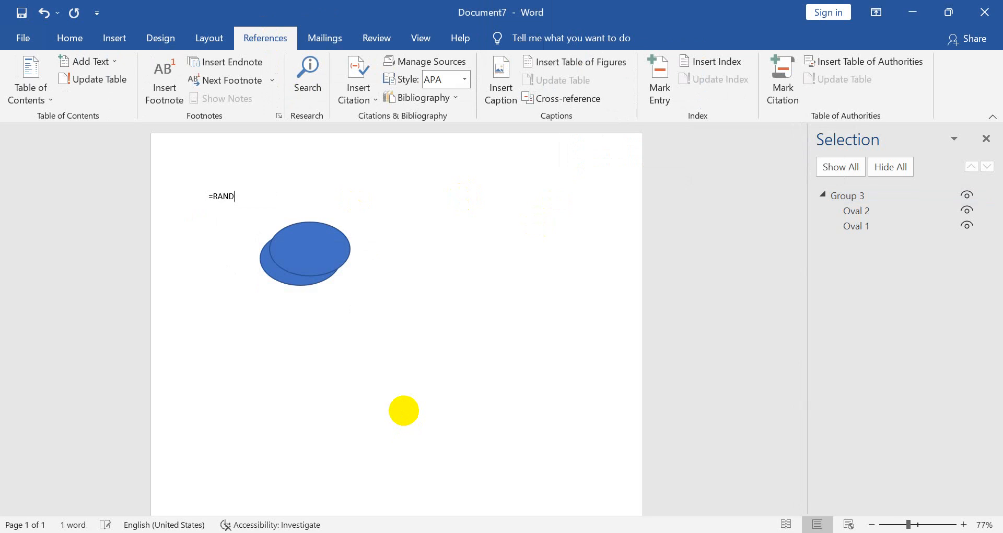
pyautogui.write('()')
pyautogui.press('Return')
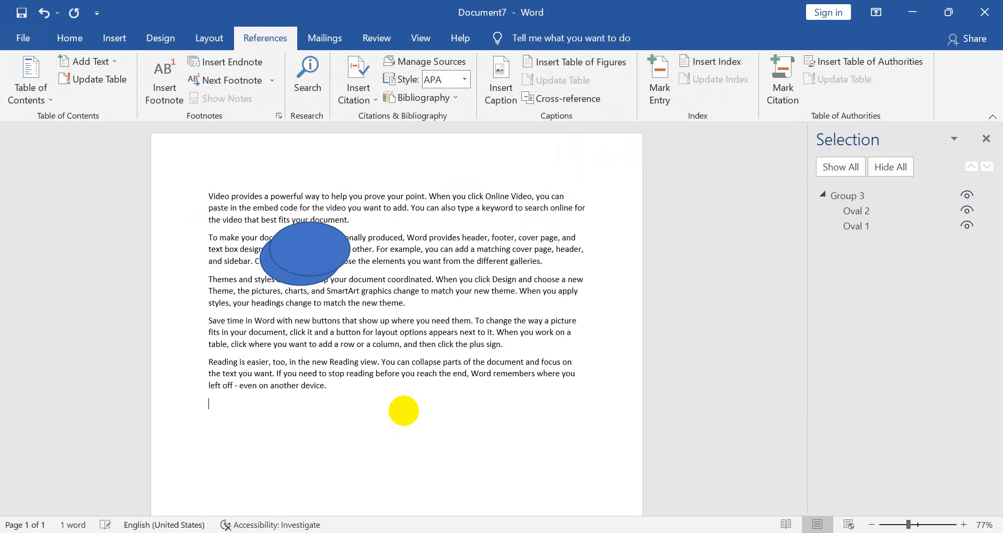
# Delete both ovals from the sample text and close the Selection pane
pyautogui.hotkey('ctrl', 'a')
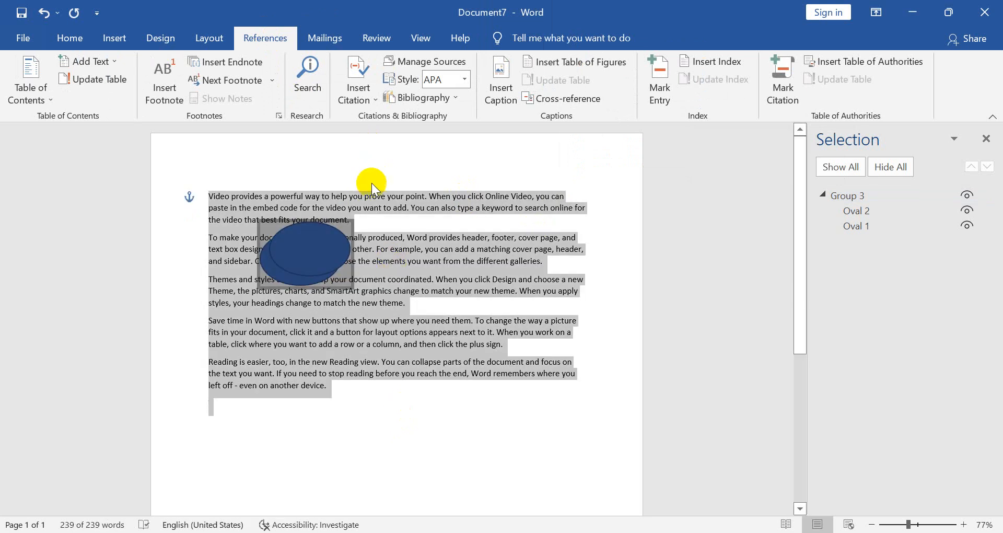
pyautogui.click(332, 253)
pyautogui.click(316, 253)
pyautogui.press('Delete')
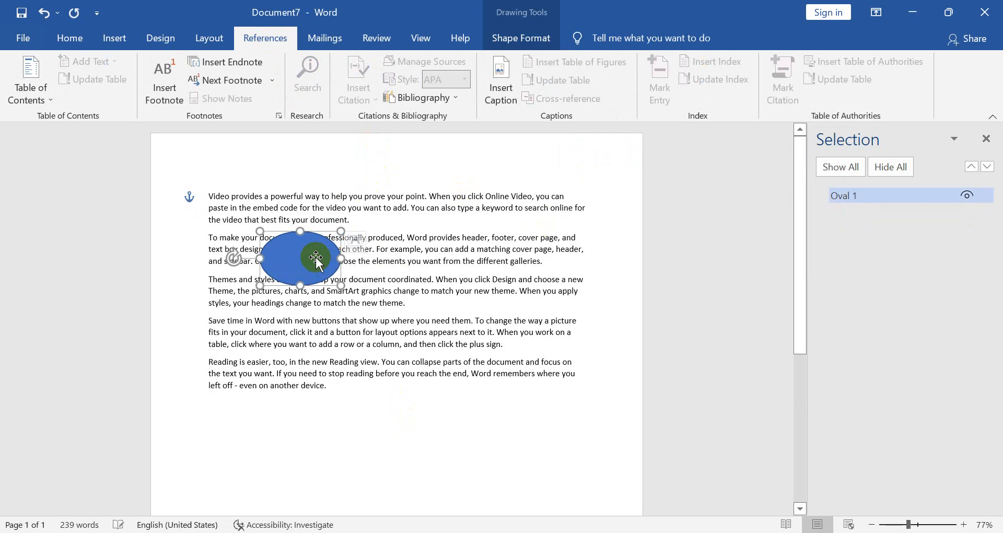
pyautogui.press('Delete')
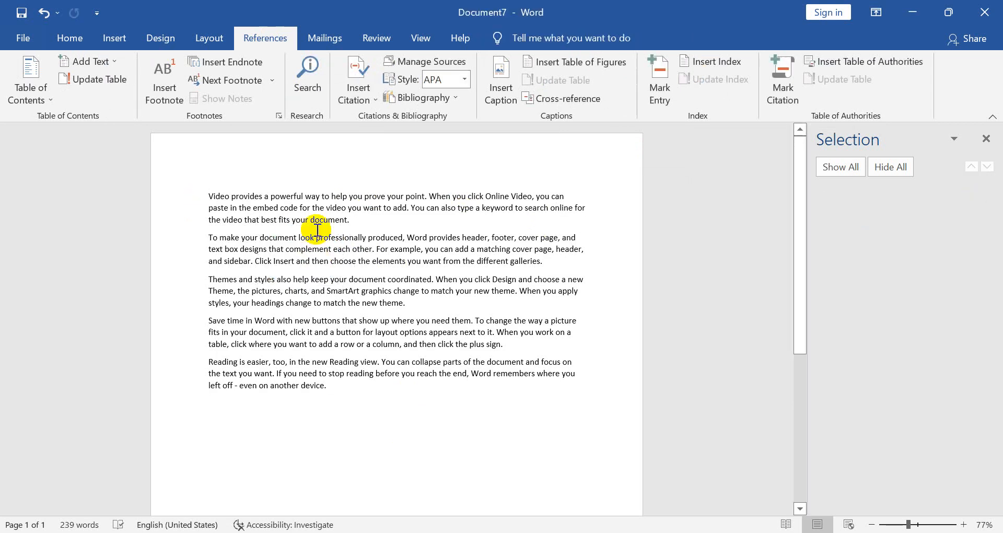
pyautogui.click(325, 385)
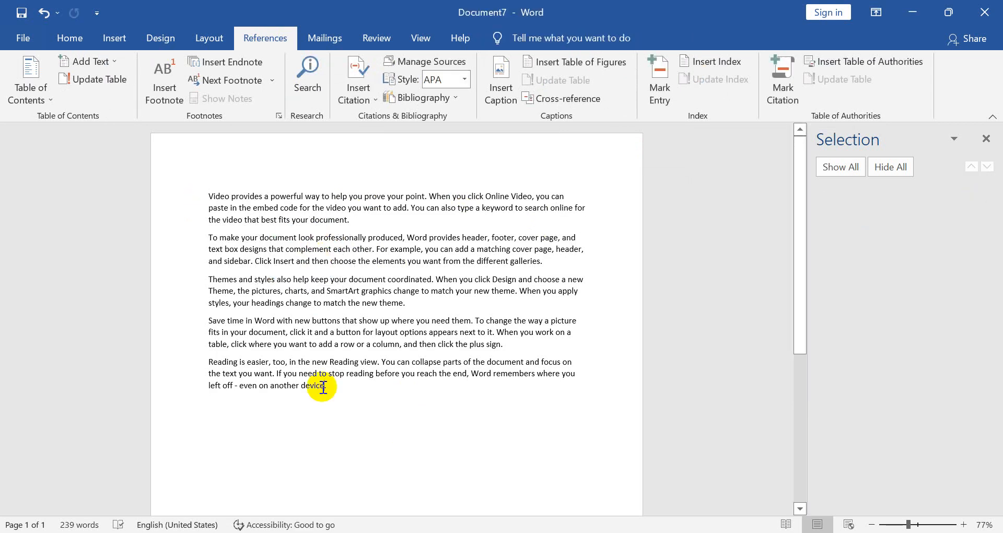
pyautogui.click(985, 139)
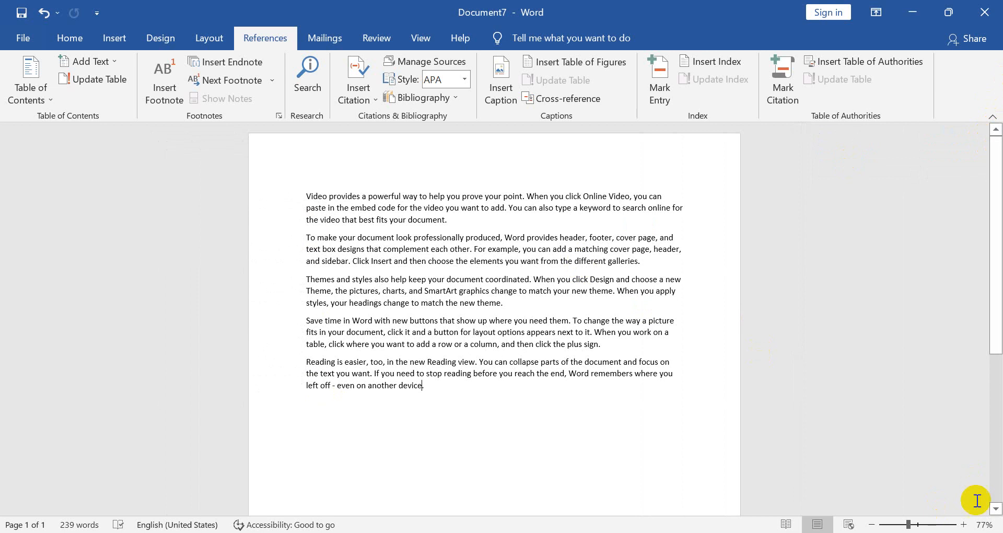
# Zoom in to 110% and insert a Manual Table of contents at the end of the last paragraph
pyautogui.click(964, 524)
pyautogui.click(964, 524)
pyautogui.click(963, 524)
pyautogui.click(964, 524)
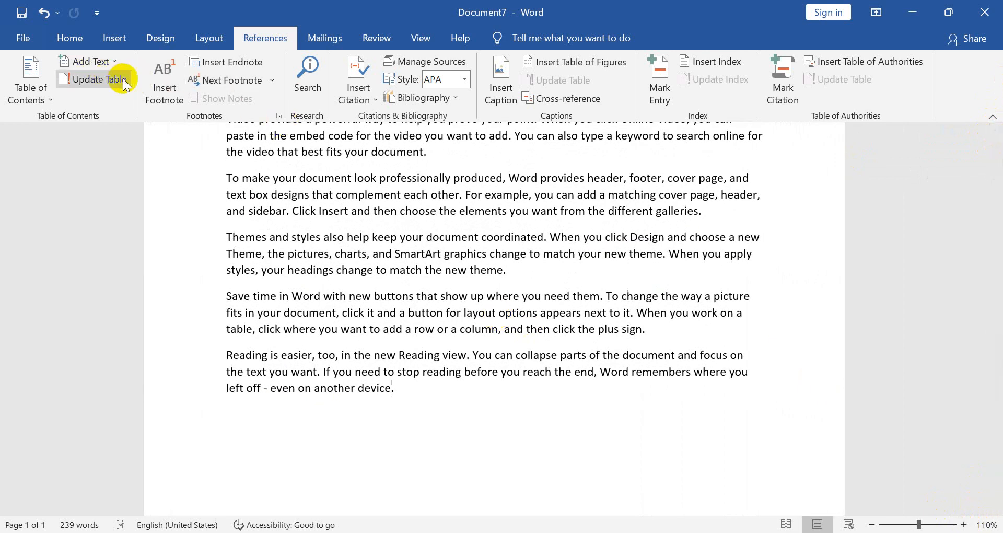
pyautogui.click(31, 97)
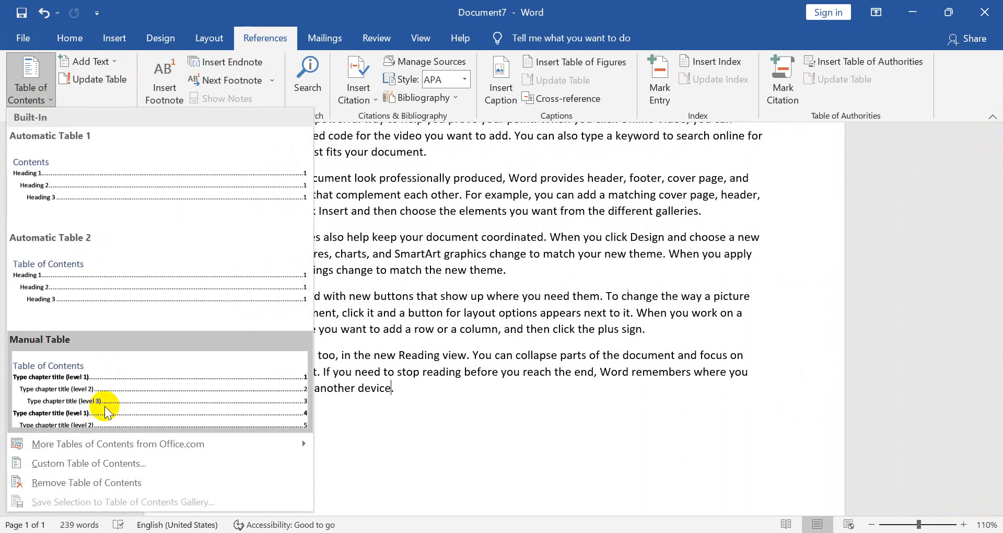
pyautogui.click(104, 409)
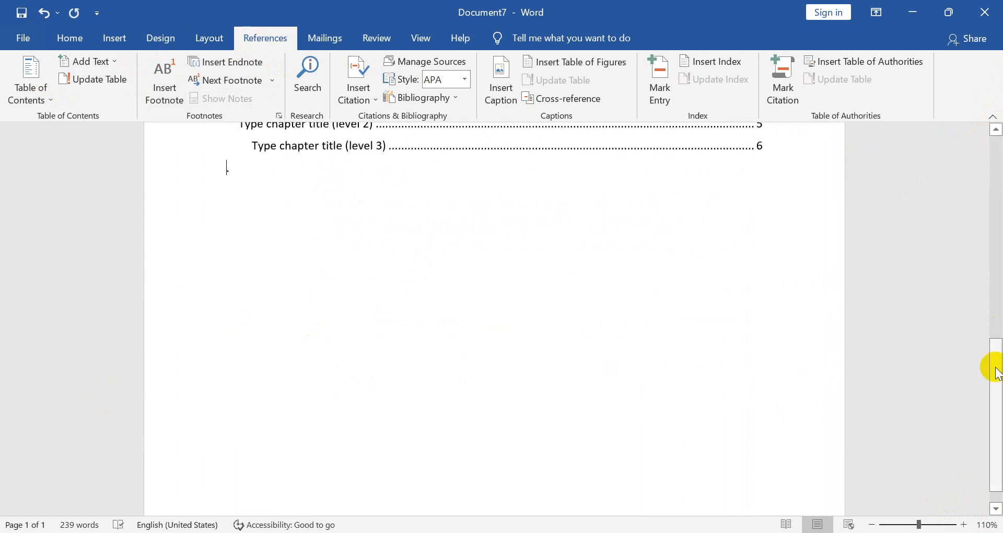
# Add the line "JAN" below the first paragraph and a one-word name line after "show up wh" in the fourth paragraph
pyautogui.scroll(10, 991, 296)
pyautogui.hotkey('ctrl', 'a')
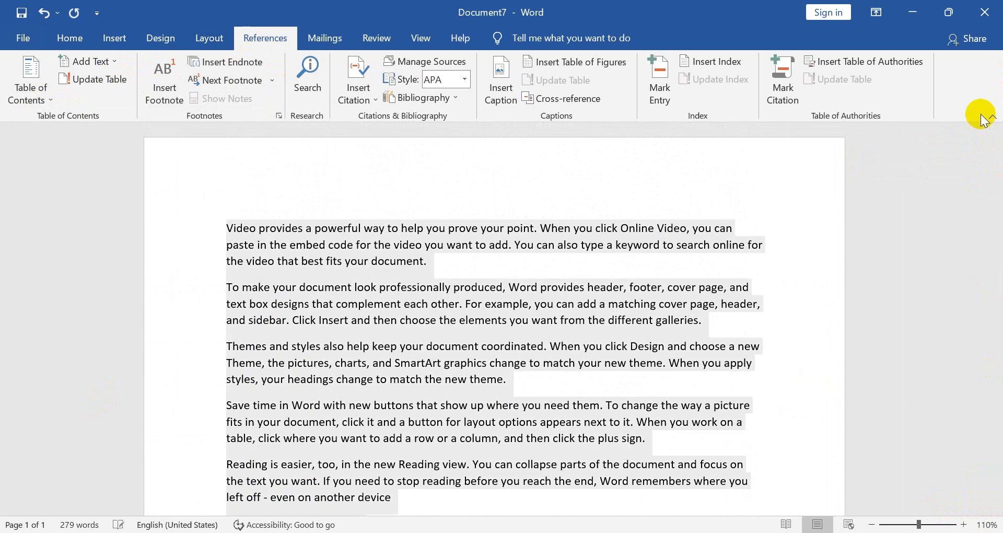
pyautogui.click(454, 267)
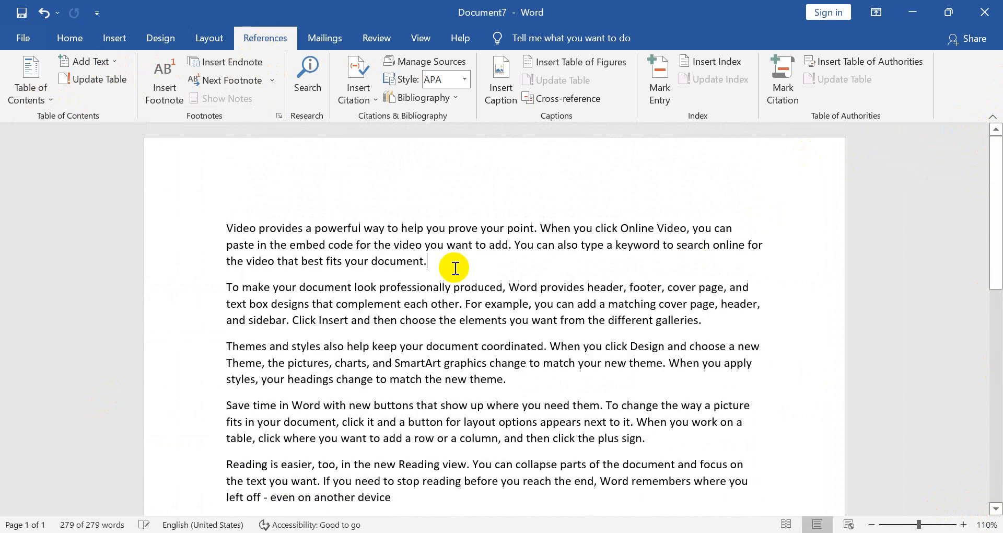
pyautogui.press('Return')
pyautogui.write('AN')
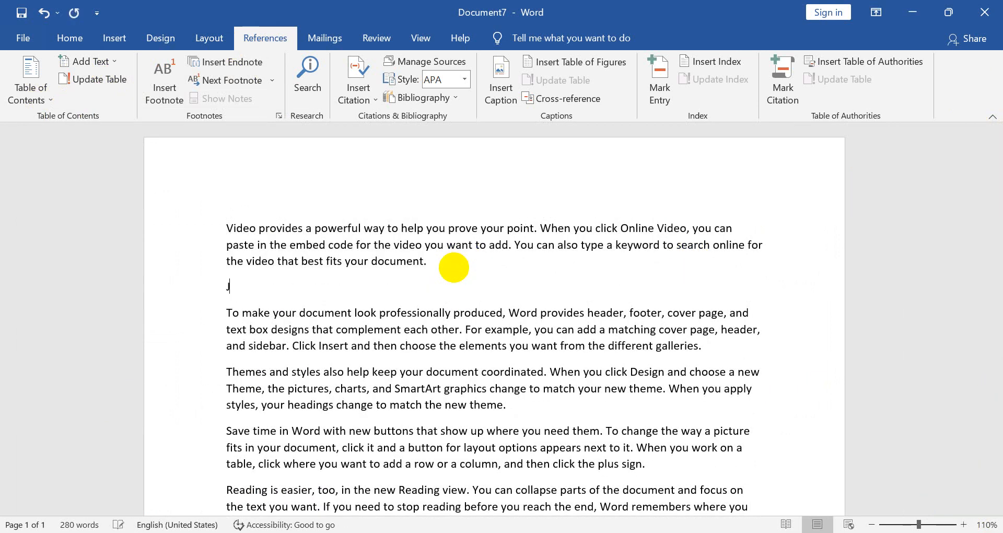
pyautogui.click(503, 426)
pyautogui.press('Return')
pyautogui.press('Return')
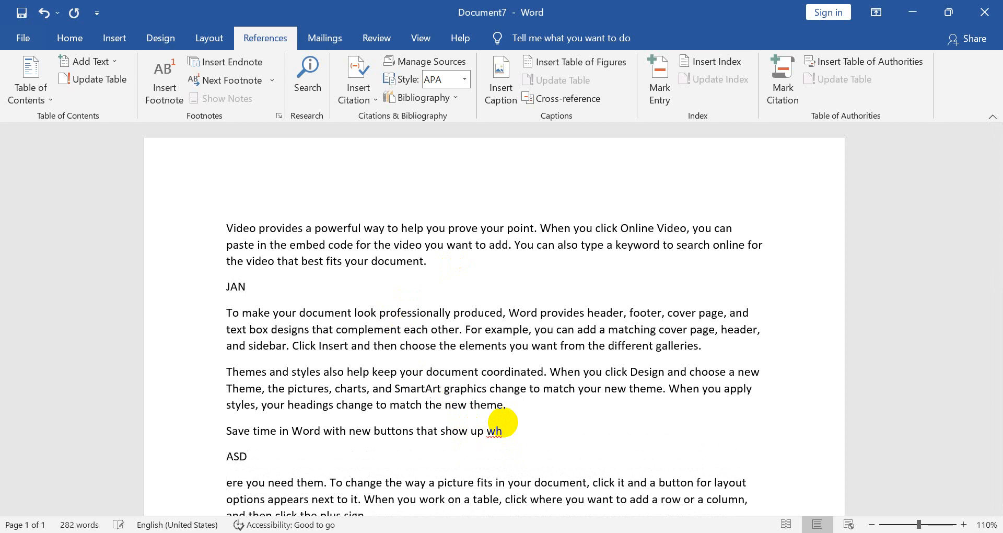
pyautogui.press('Return')
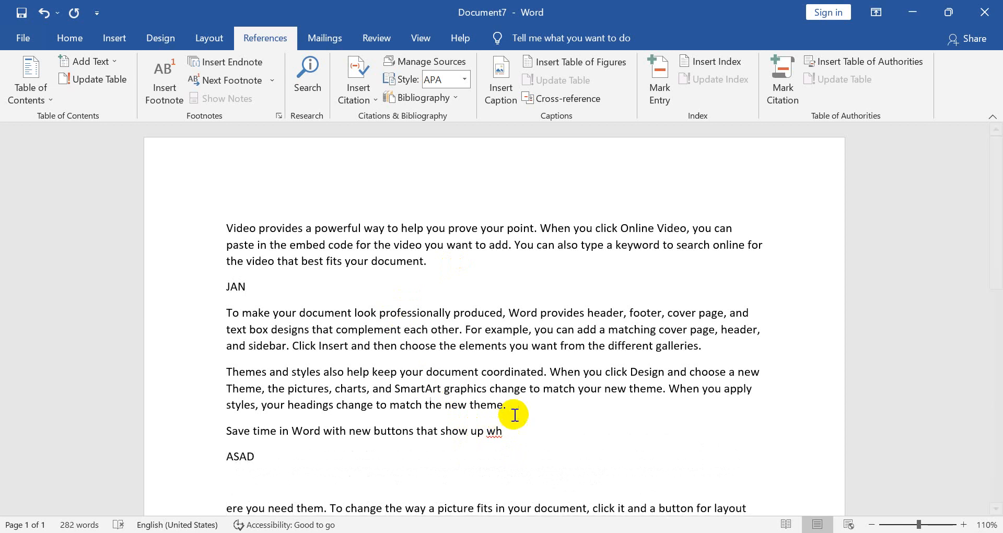
# Apply the Heading 1 style to both of the newly added one-word lines
pyautogui.doubleClick(236, 288)
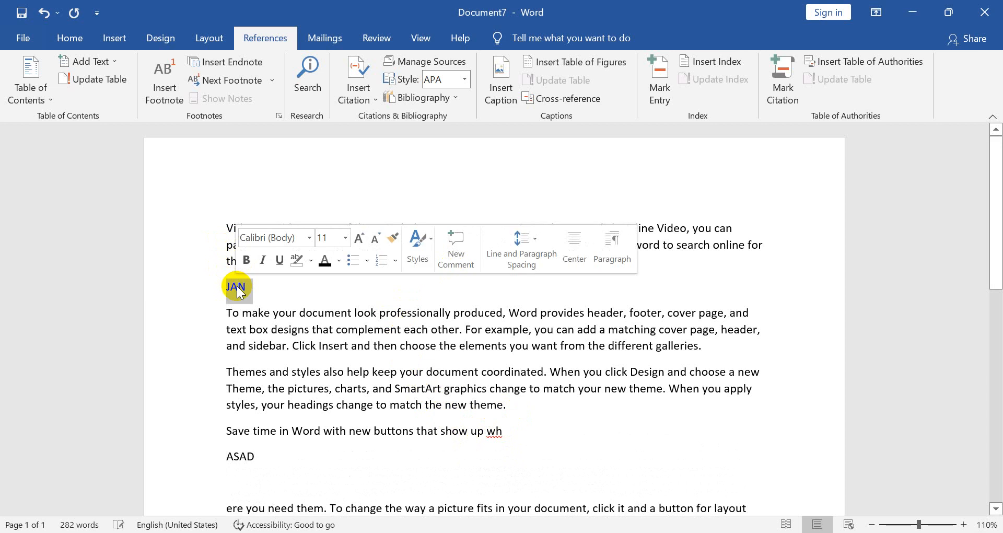
pyautogui.click(83, 41)
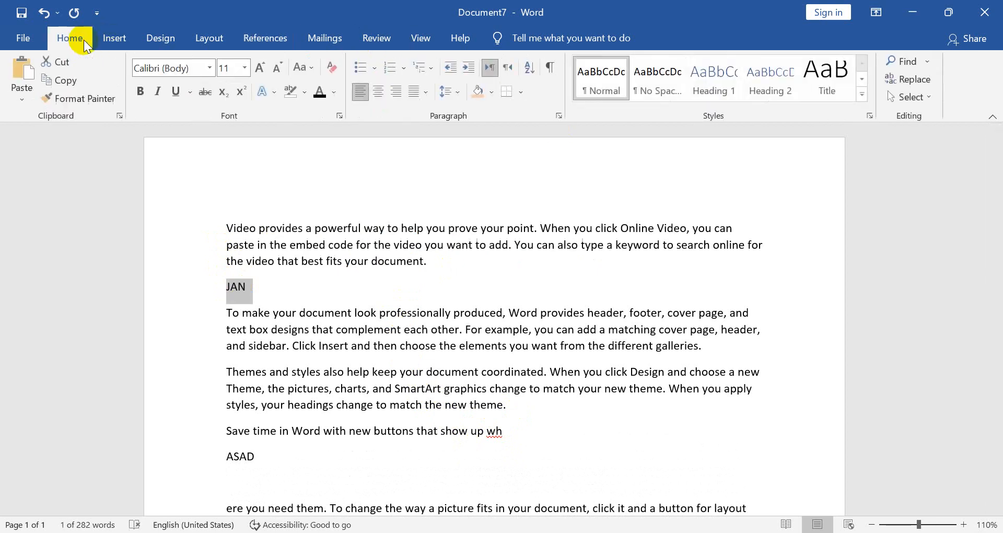
pyautogui.click(731, 86)
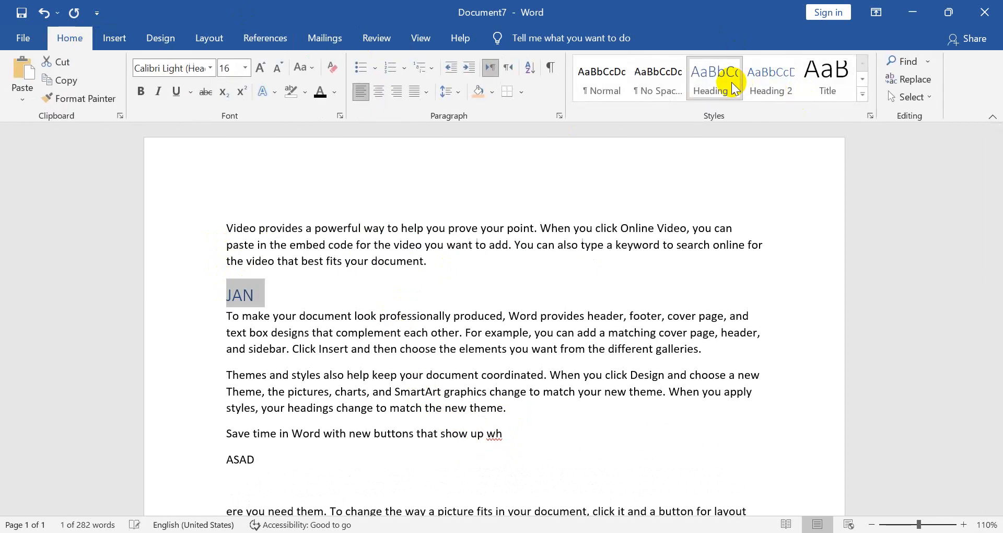
pyautogui.doubleClick(240, 462)
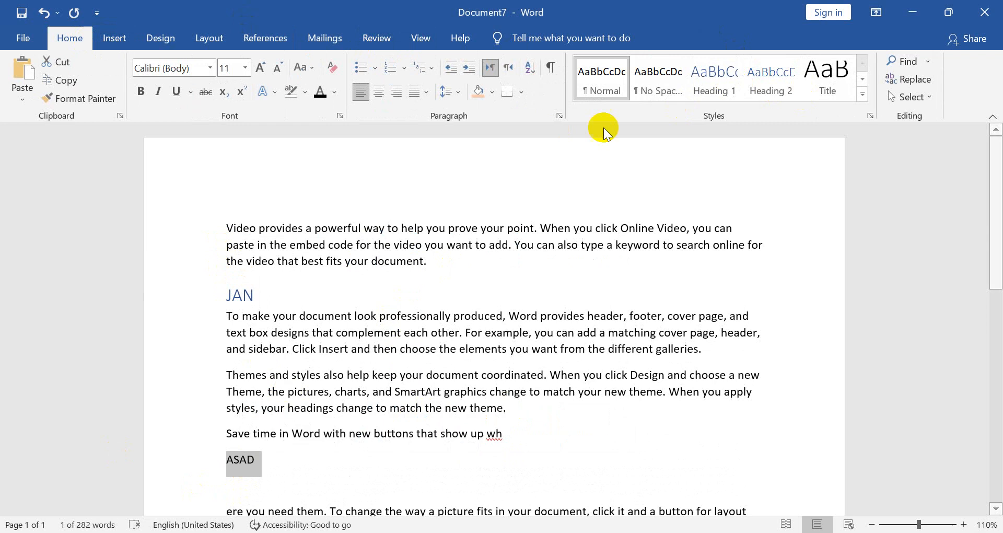
pyautogui.click(713, 81)
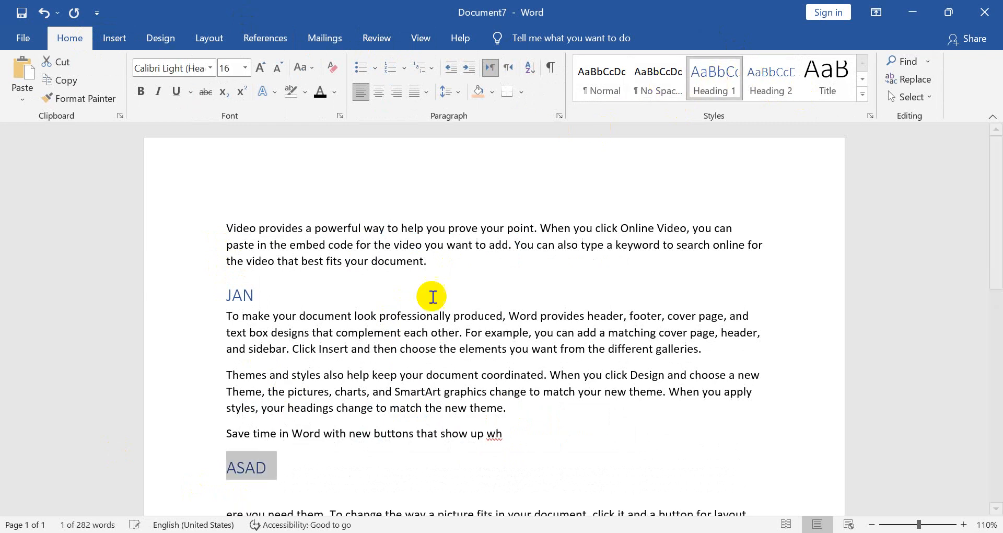
# Replace the manual table of contents with Automatic Table 1, and assign Level 2 to the line below it
pyautogui.click(331, 440)
pyautogui.moveTo(997, 213); pyautogui.dragTo(983, 420)
pyautogui.click(449, 369)
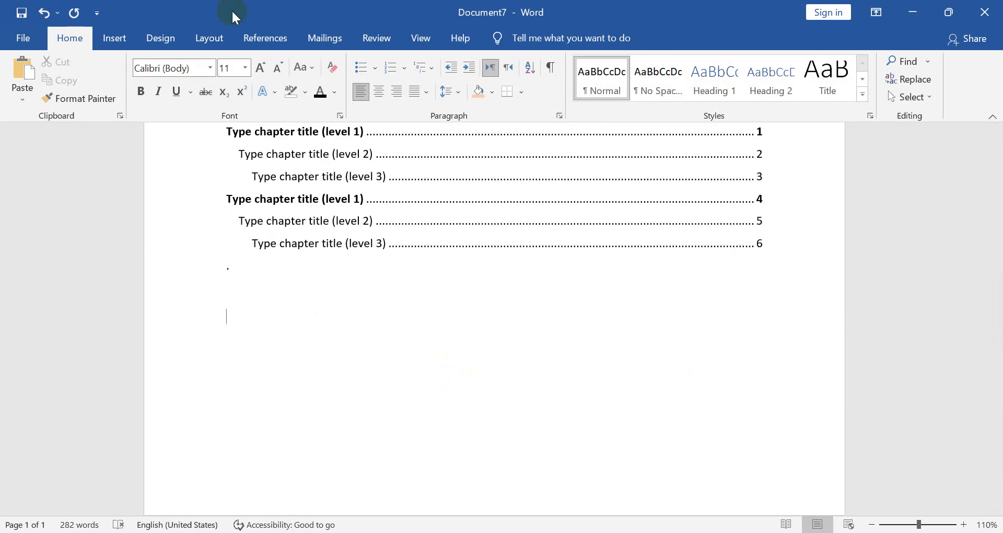
pyautogui.click(265, 38)
pyautogui.click(36, 89)
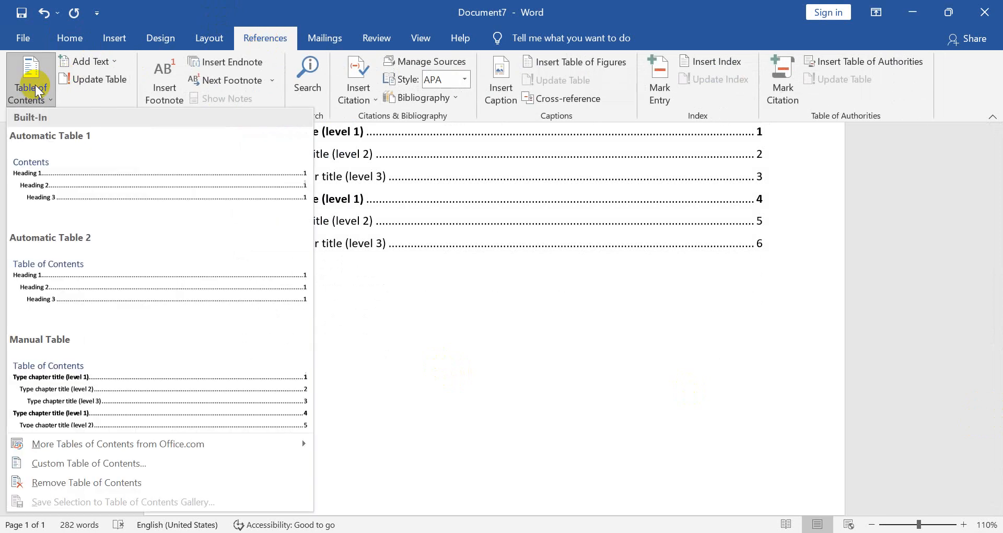
pyautogui.click(66, 187)
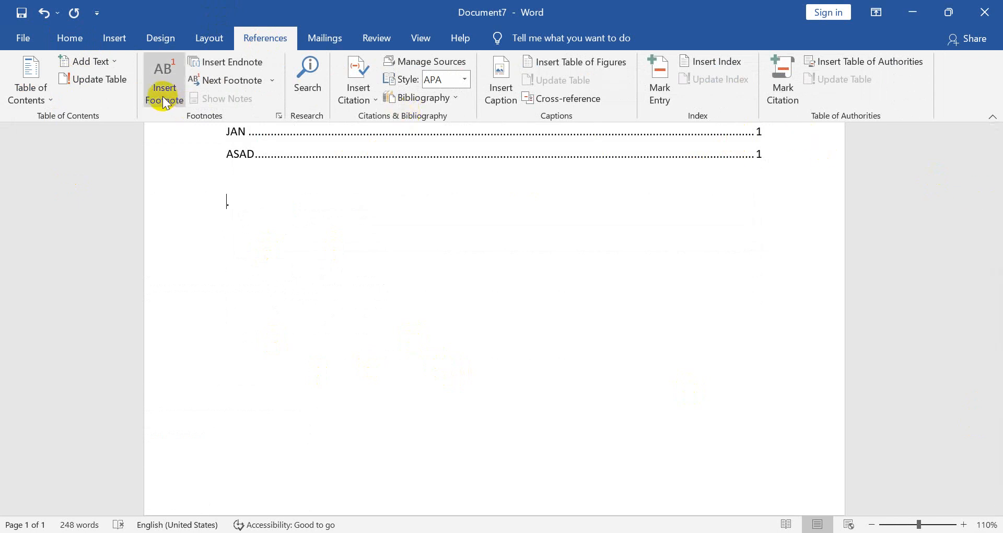
pyautogui.click(114, 63)
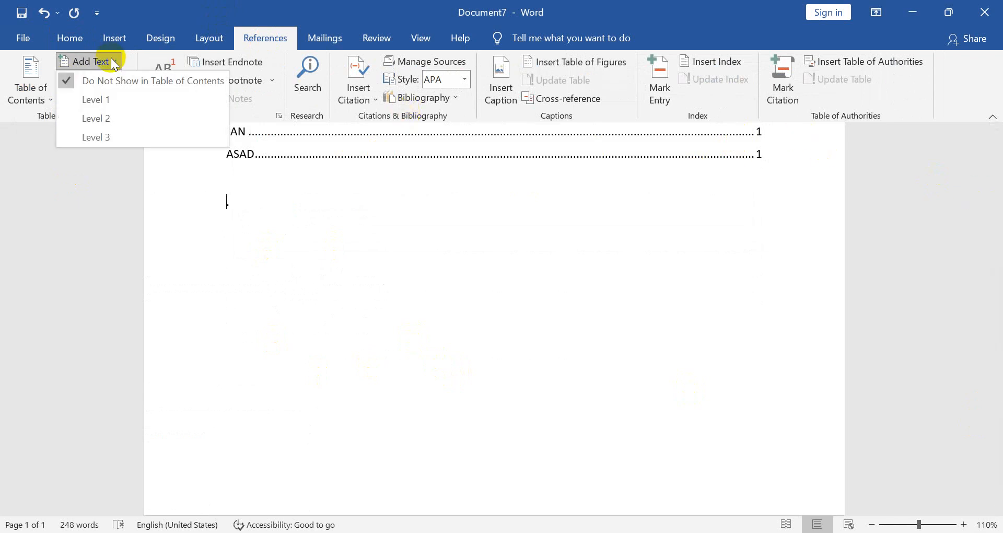
pyautogui.click(115, 118)
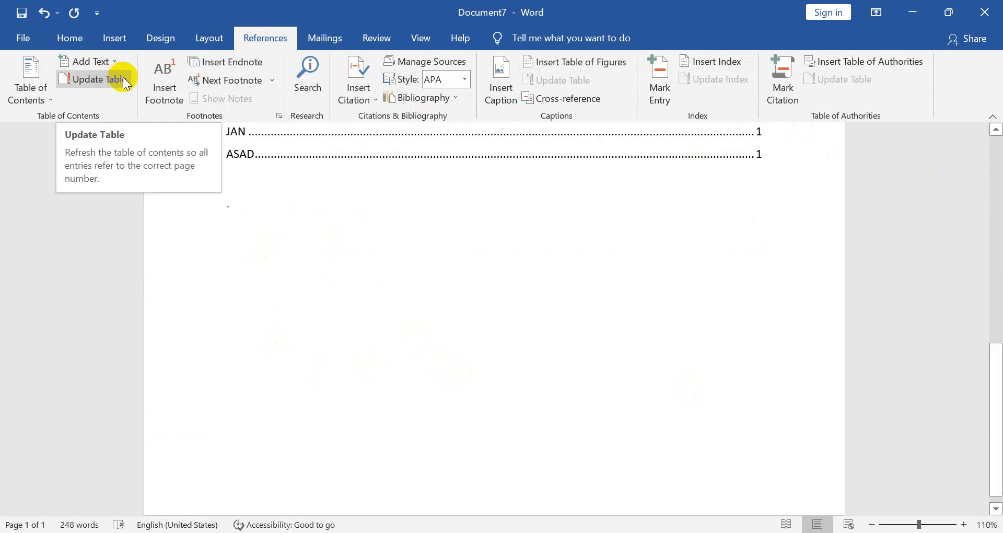
# Insert a footnote below the table of contents with the text "ZFASFDASD ASD"
pyautogui.click(171, 93)
pyautogui.write('Z')
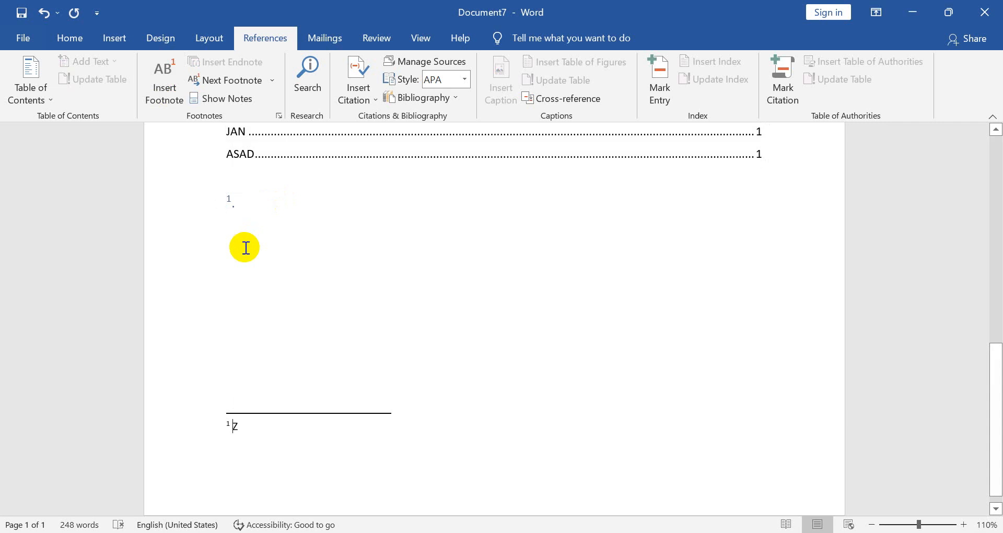
pyautogui.write('FASFDASD ASD')
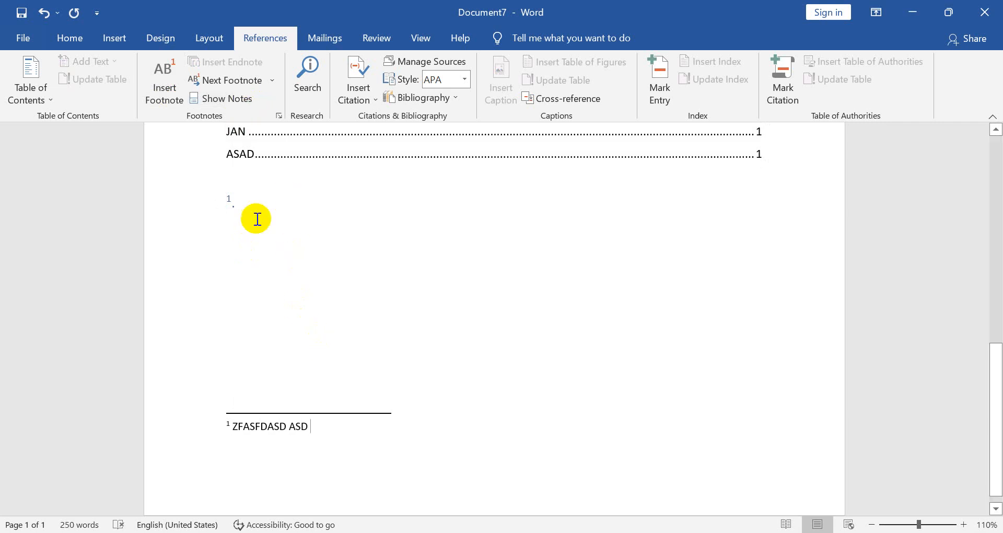
pyautogui.click(231, 135)
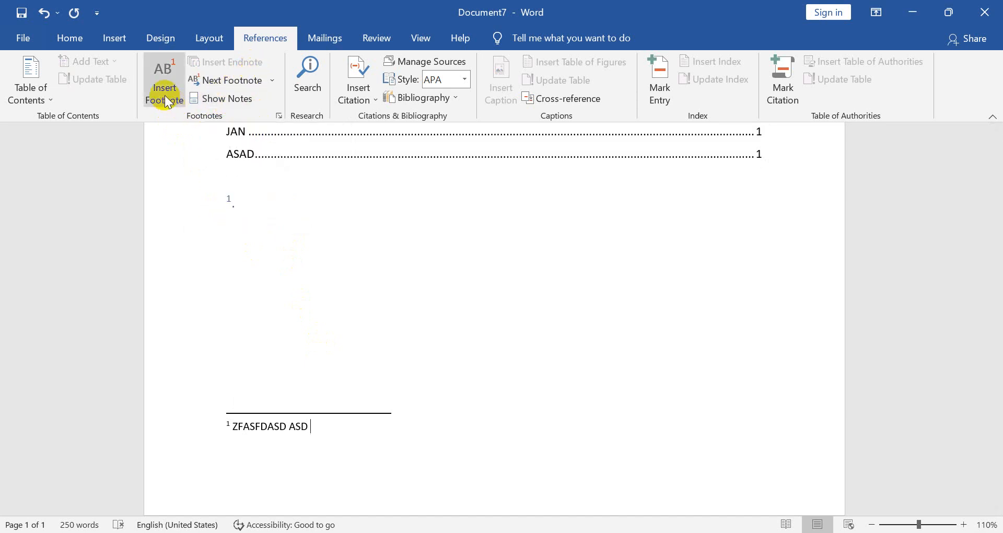
# Go through the next-footnote and show-notes commands, and open the research search
pyautogui.click(247, 83)
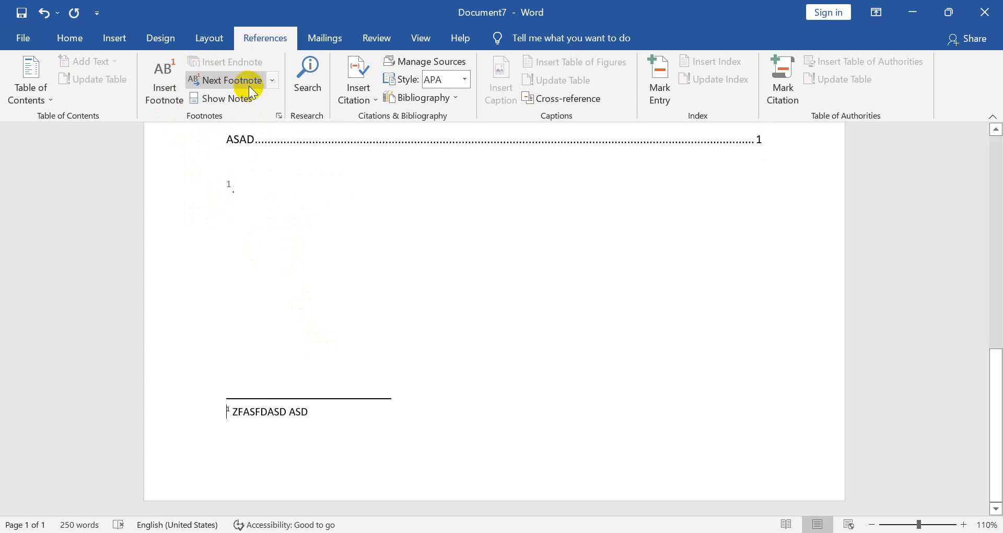
pyautogui.click(221, 100)
pyautogui.click(315, 86)
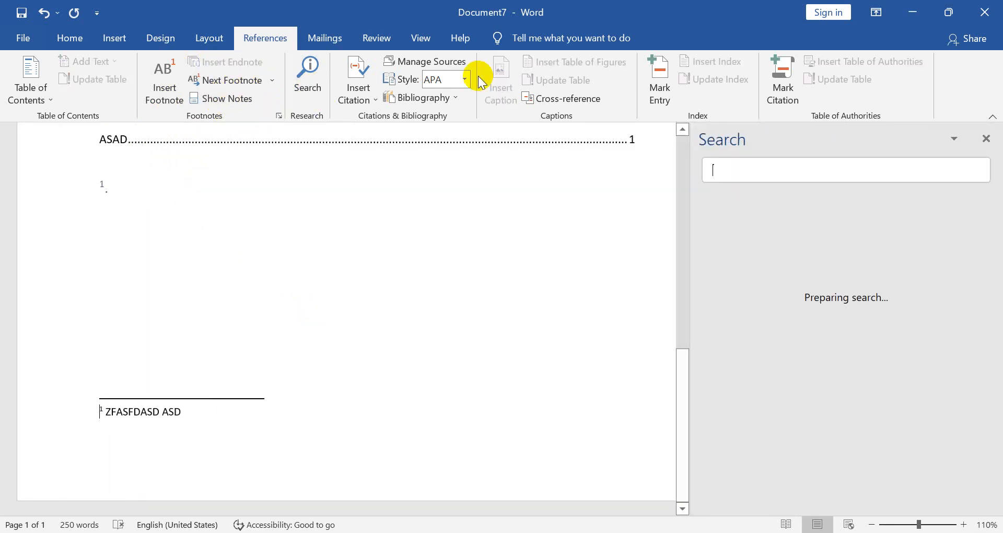
# Close the research search and look through the citation options and the index entry command
pyautogui.click(986, 139)
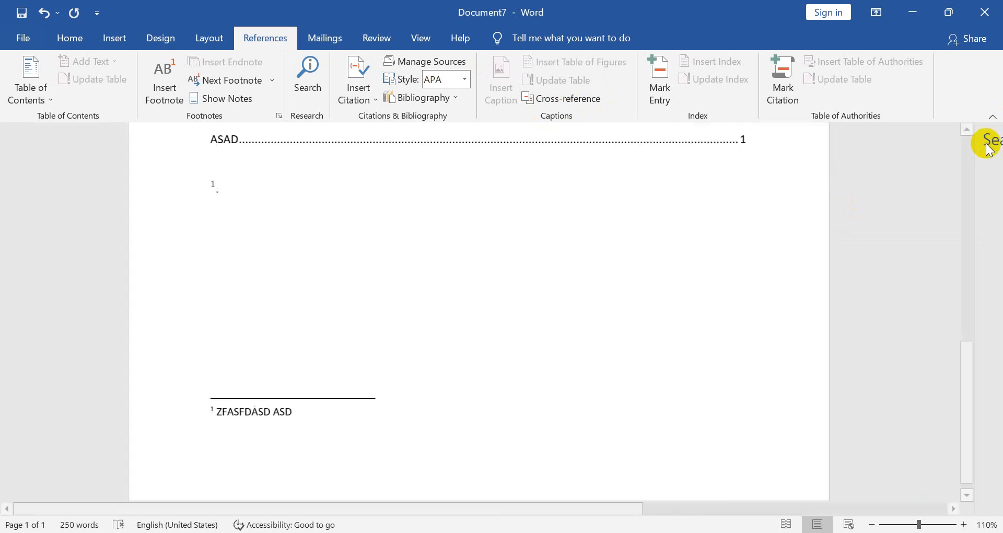
pyautogui.click(365, 94)
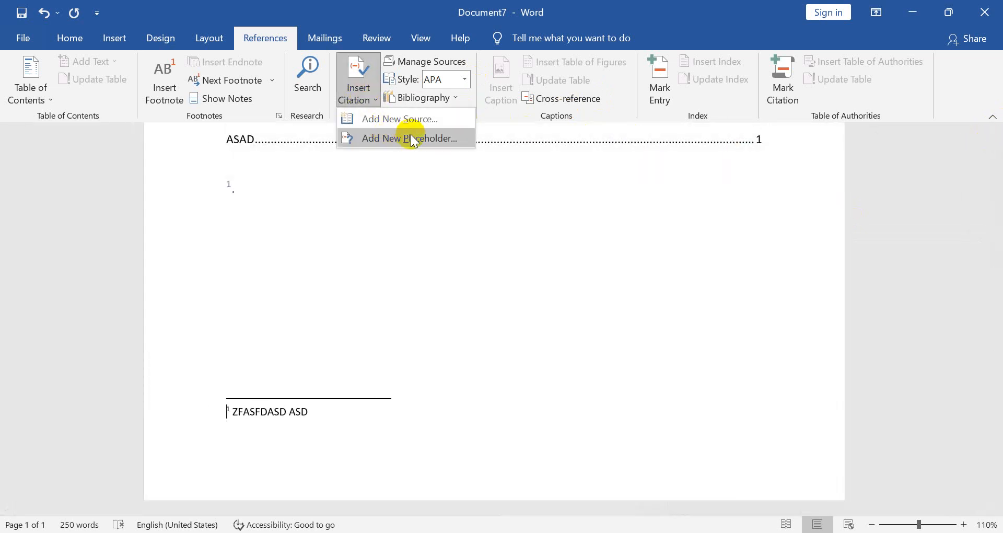
pyautogui.click(507, 102)
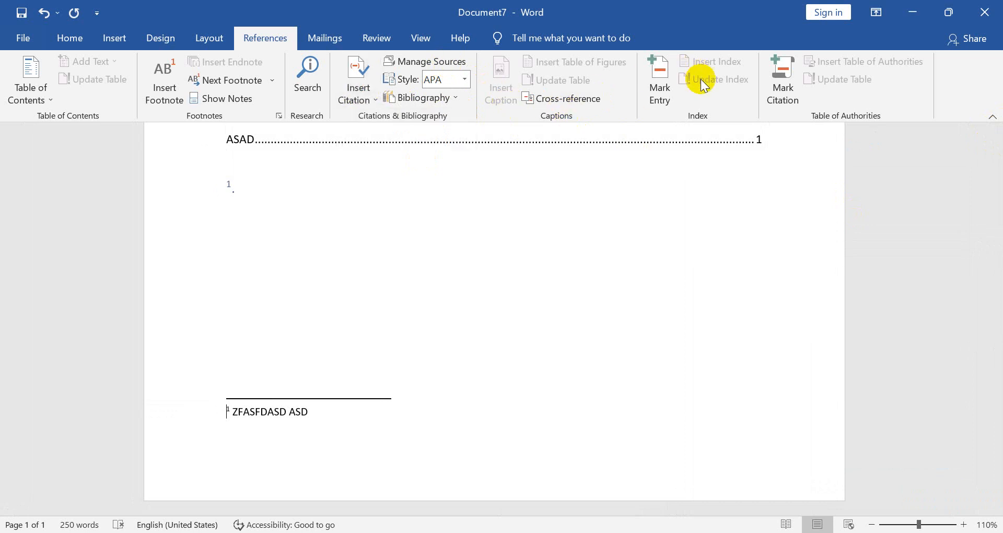
pyautogui.click(660, 78)
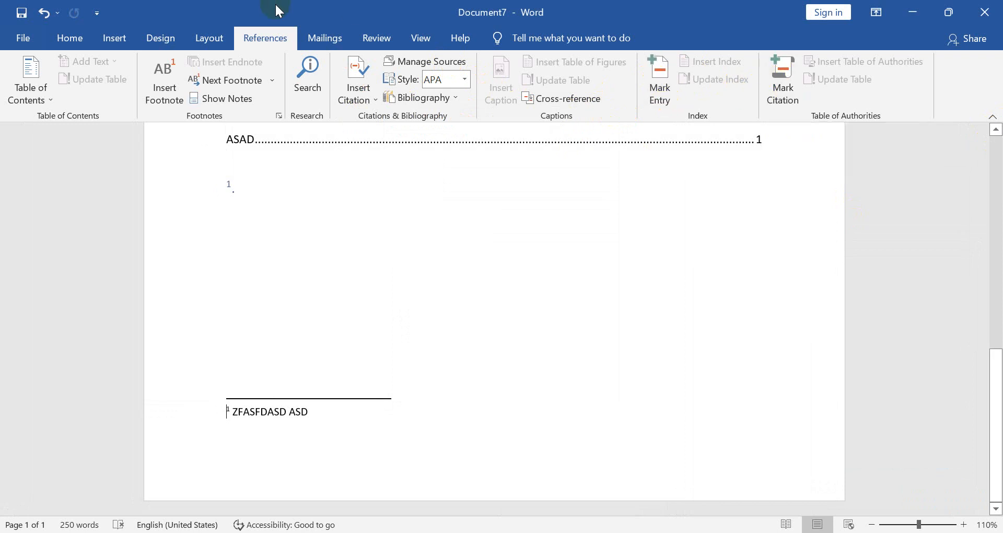
# Delete the footnote's text and create a new blank document
pyautogui.click(324, 38)
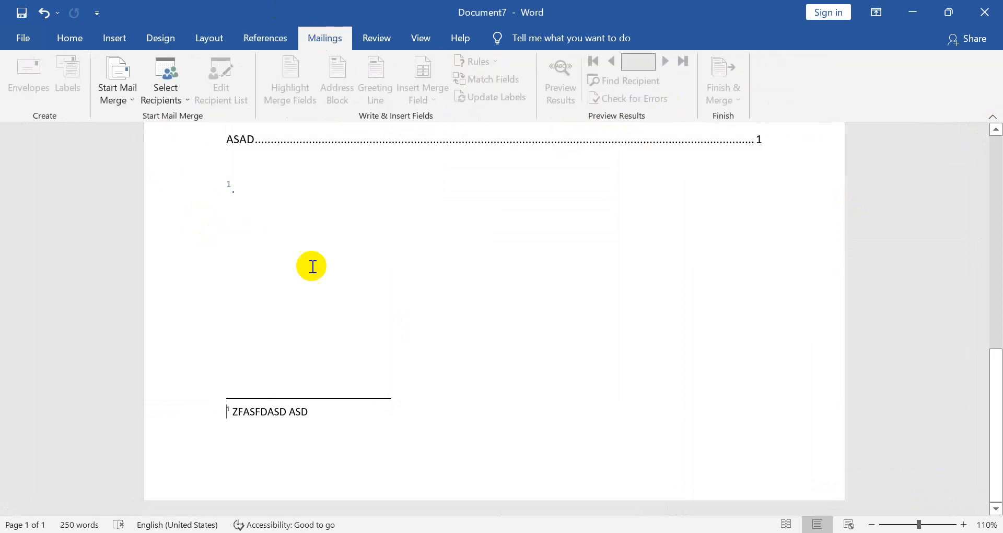
pyautogui.hotkey('ctrl', 'a')
pyautogui.press('Delete')
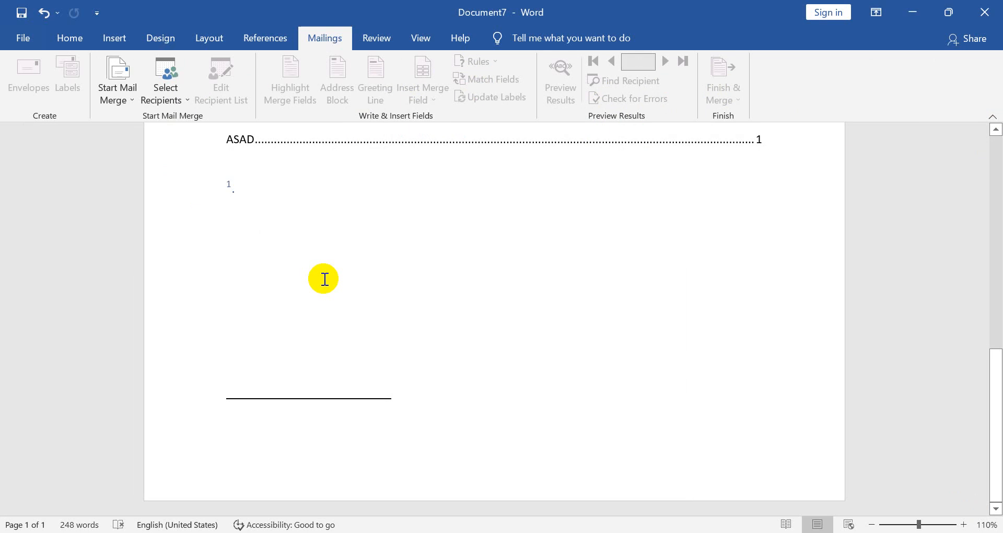
pyautogui.hotkey('ctrl', 'n')
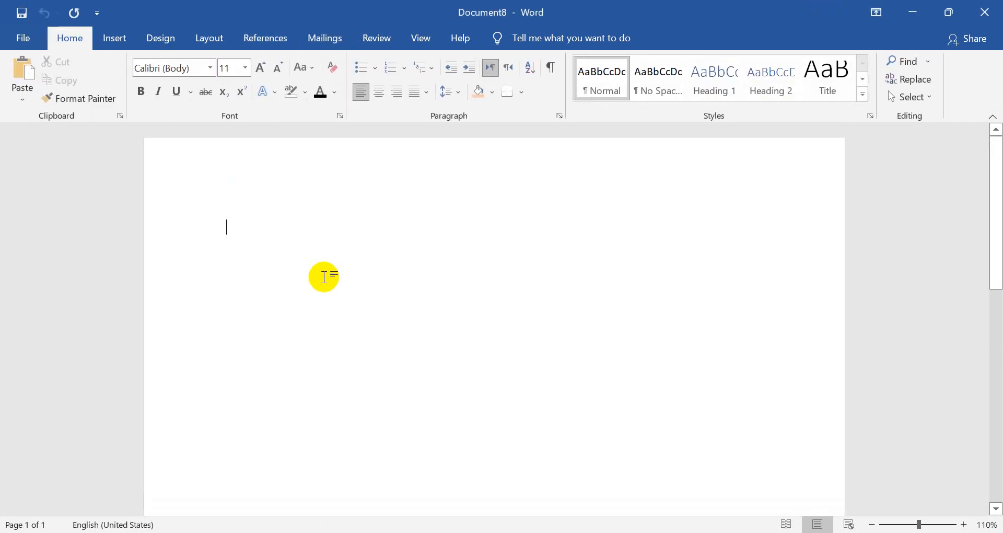
# Start a Letters mail merge in the blank document and begin a new recipient list
pyautogui.click(330, 39)
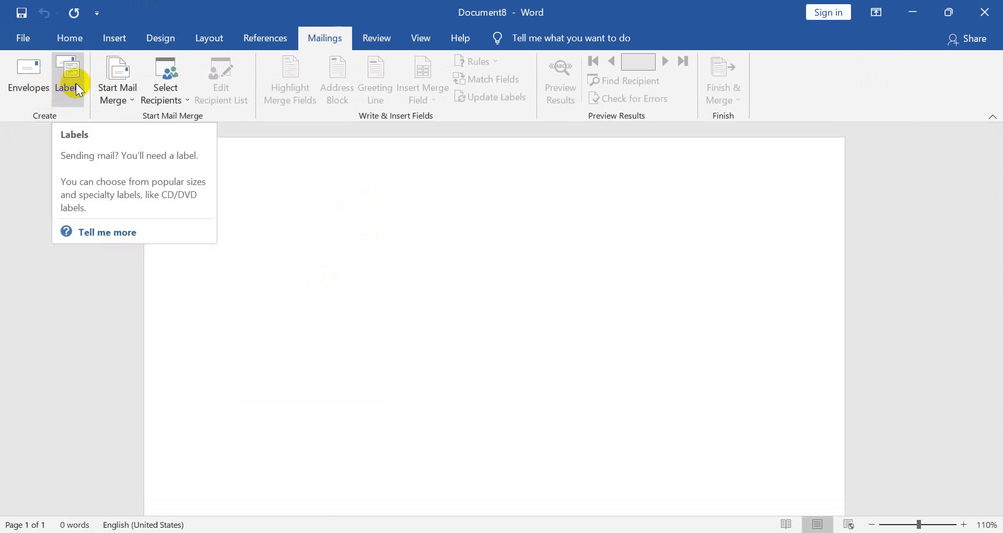
pyautogui.click(187, 100)
pyautogui.click(296, 216)
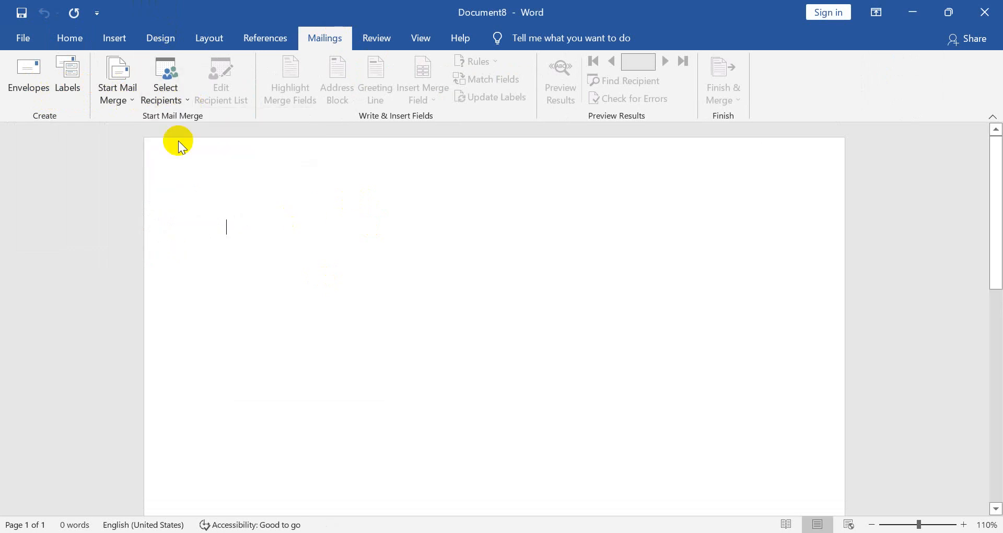
pyautogui.click(116, 97)
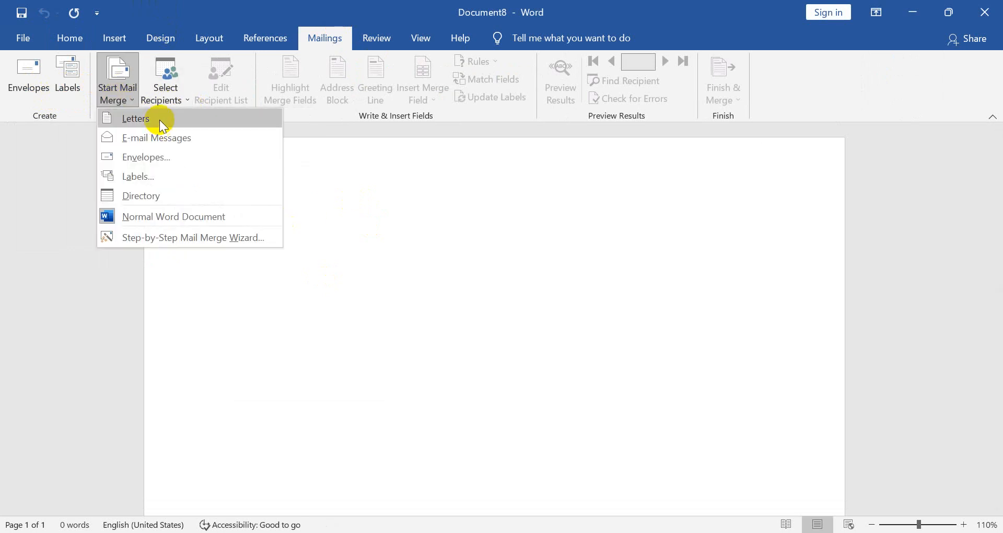
pyautogui.click(159, 120)
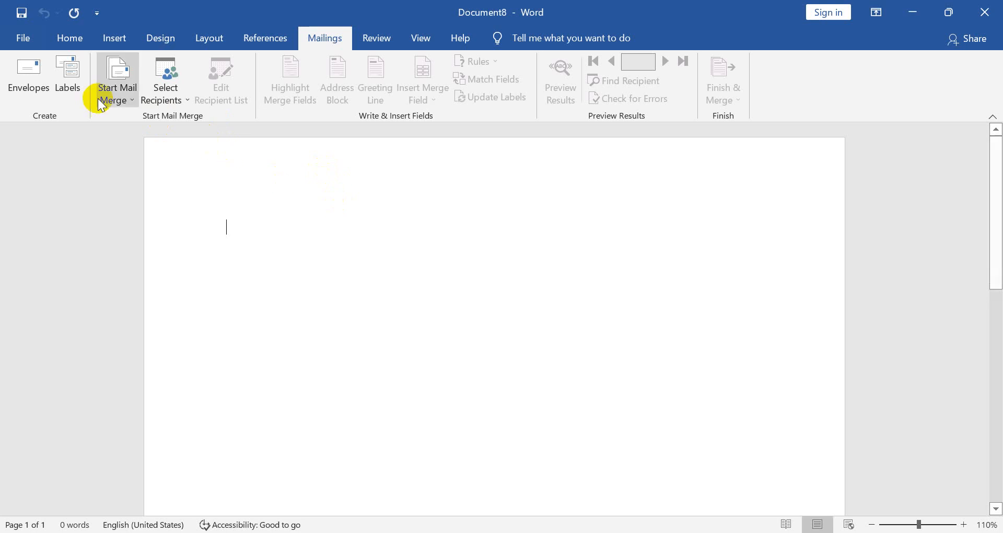
pyautogui.click(153, 99)
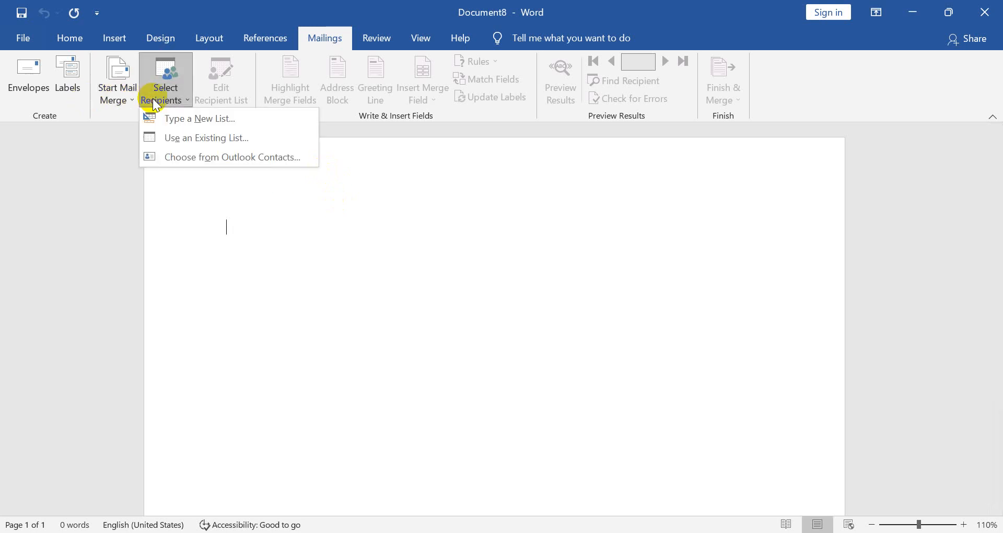
pyautogui.click(181, 120)
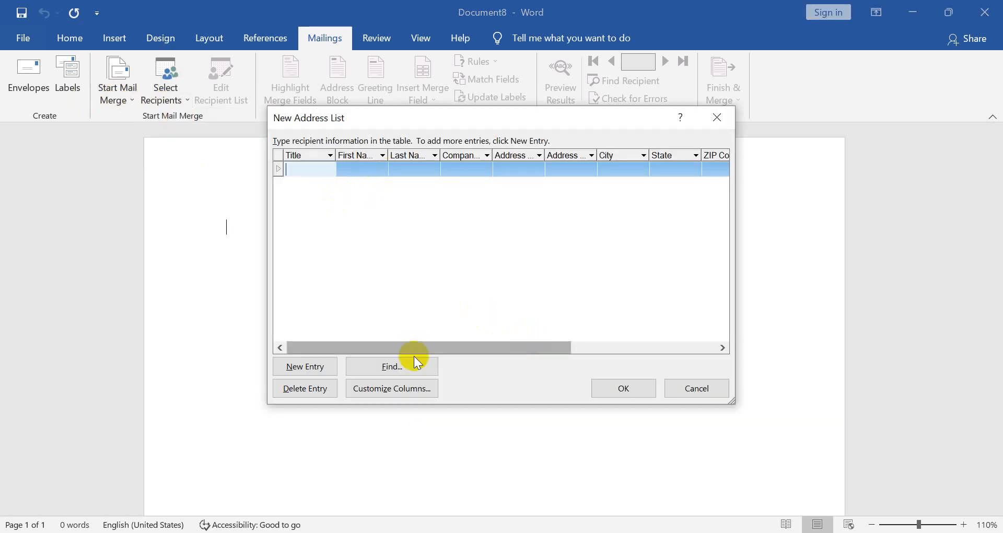
# Add a second blank entry to the new address list and delete it again
pyautogui.click(309, 369)
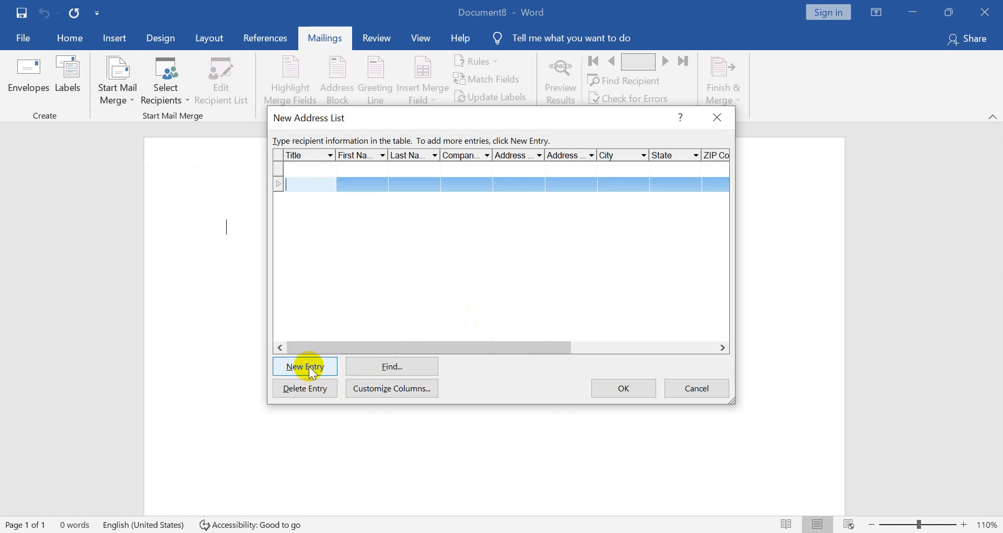
pyautogui.click(312, 386)
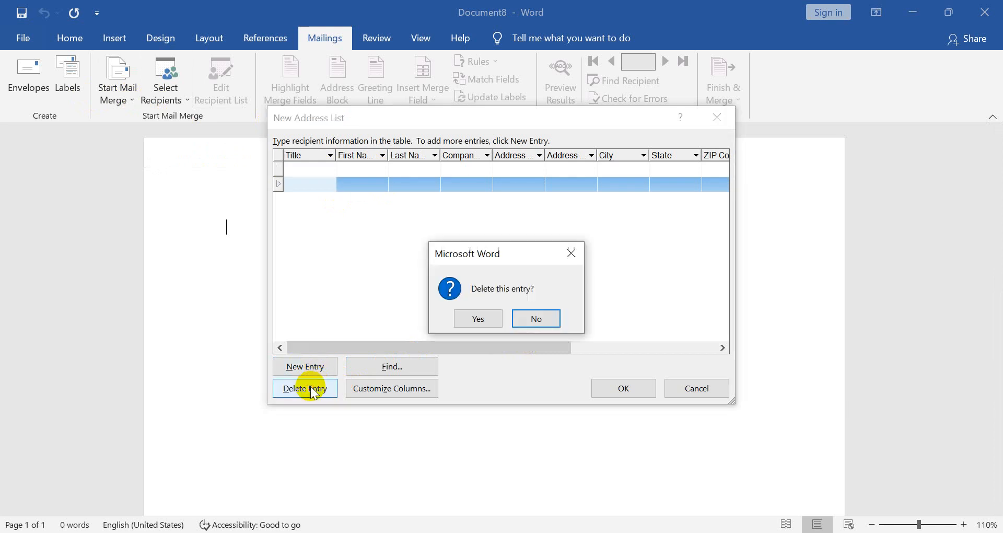
pyautogui.click(480, 320)
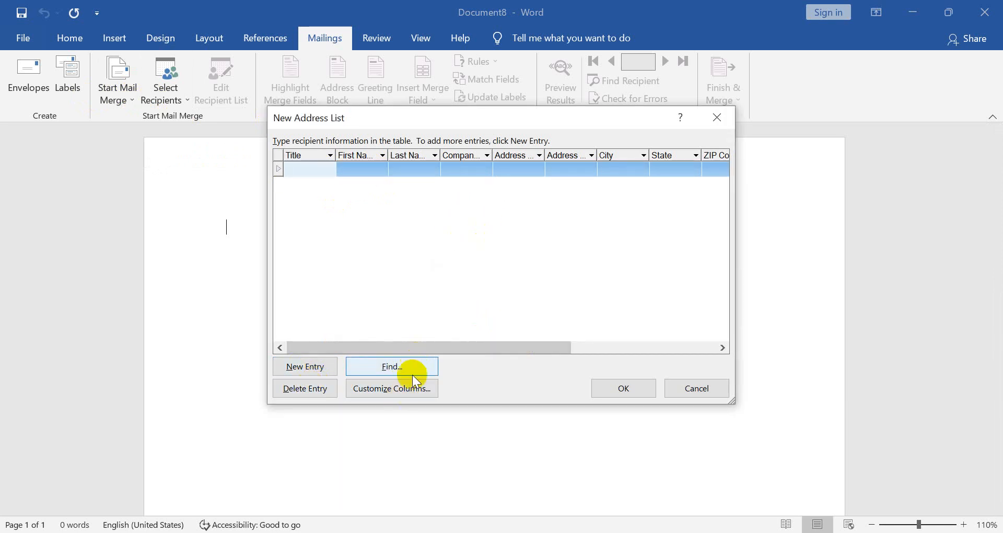
# Delete all the default fields, from Title through E-mail Address, from the address list's columns
pyautogui.click(403, 388)
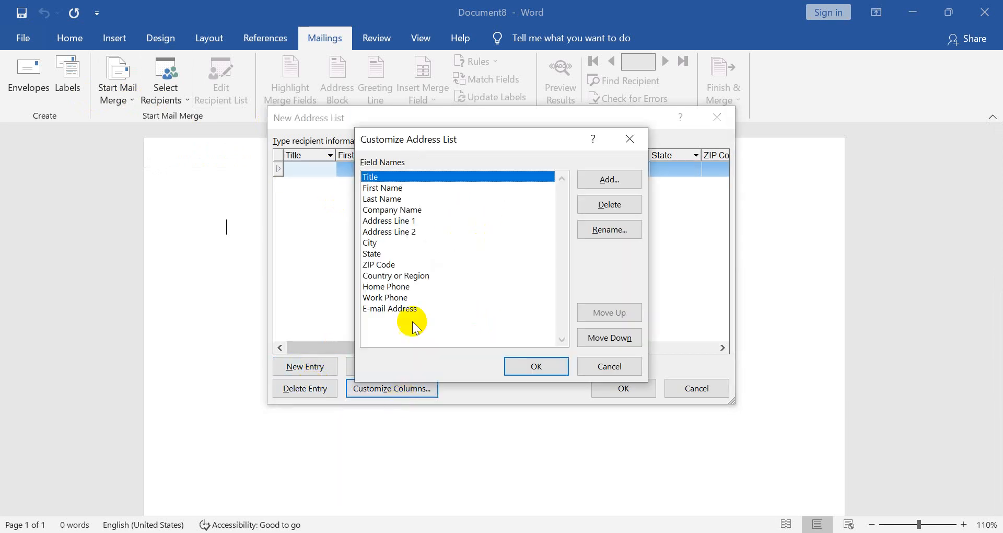
pyautogui.click(598, 206)
pyautogui.click(480, 318)
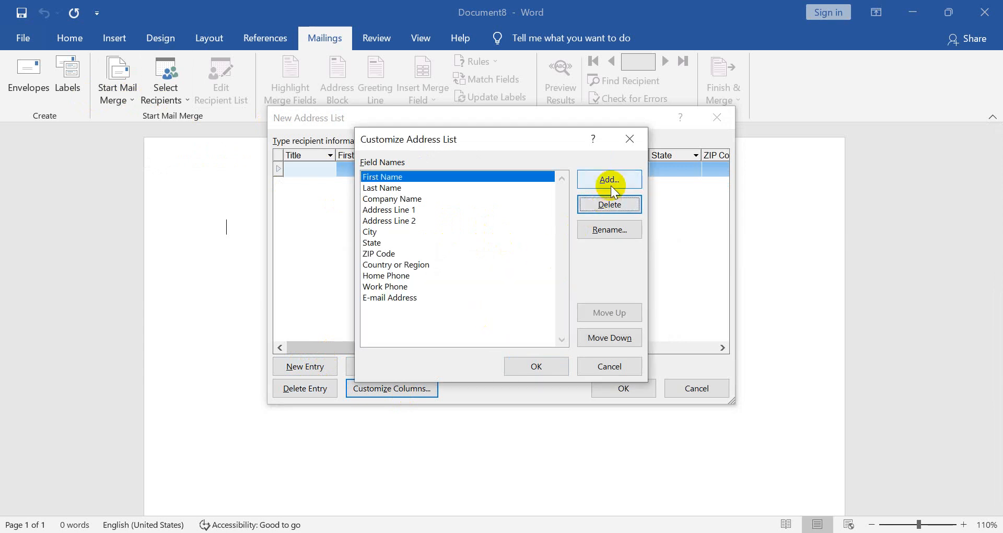
pyautogui.click(608, 202)
pyautogui.click(475, 313)
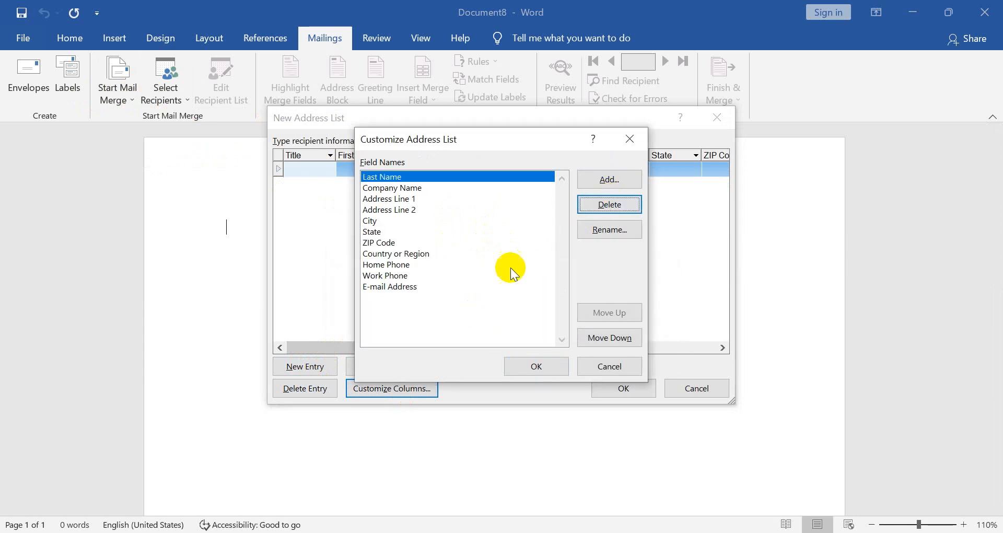
pyautogui.click(608, 204)
pyautogui.click(476, 315)
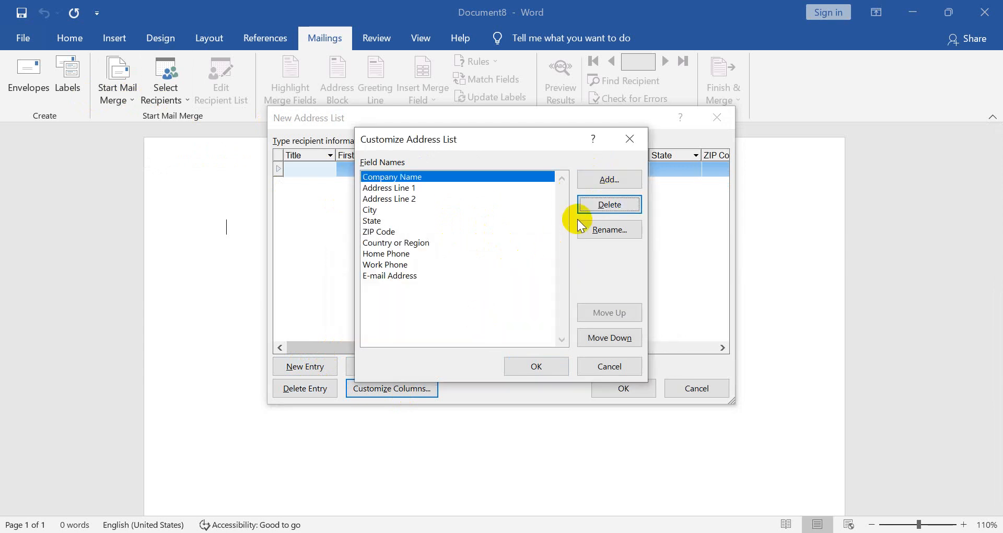
pyautogui.click(596, 207)
pyautogui.click(479, 317)
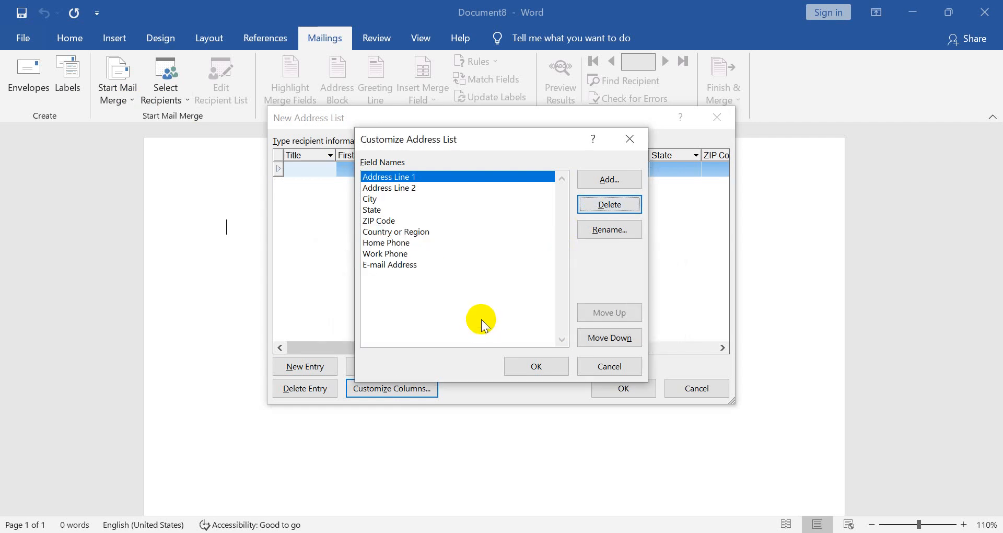
pyautogui.click(604, 205)
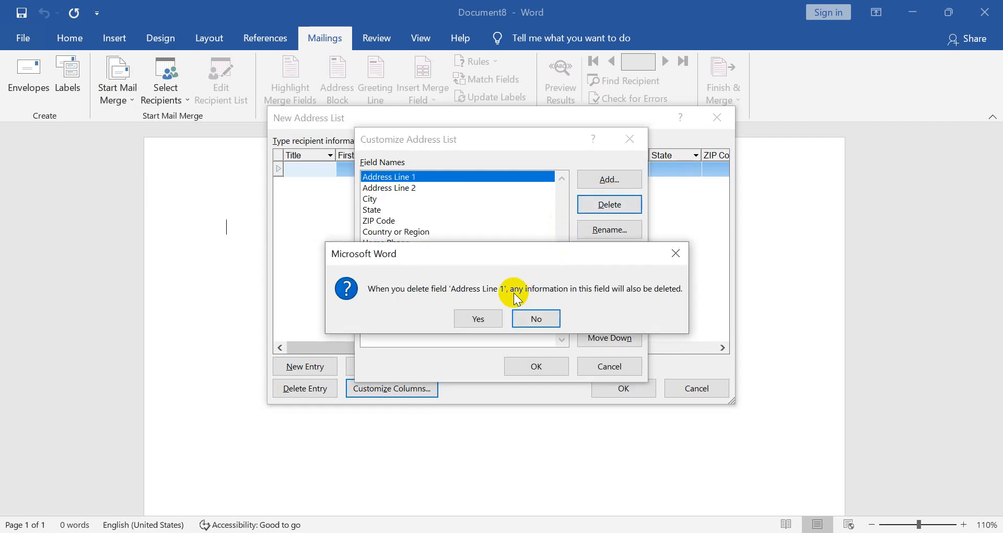
pyautogui.click(479, 318)
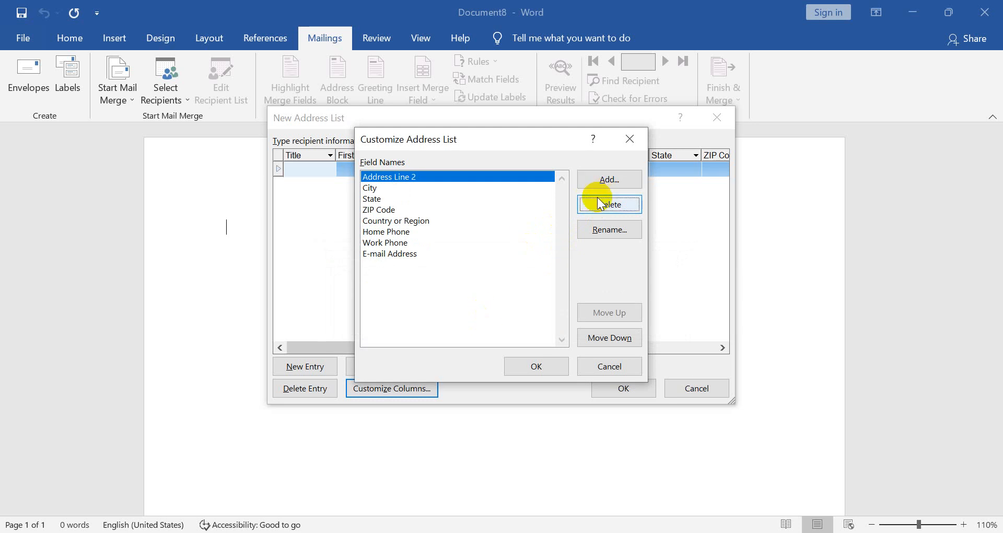
pyautogui.click(597, 203)
pyautogui.click(479, 317)
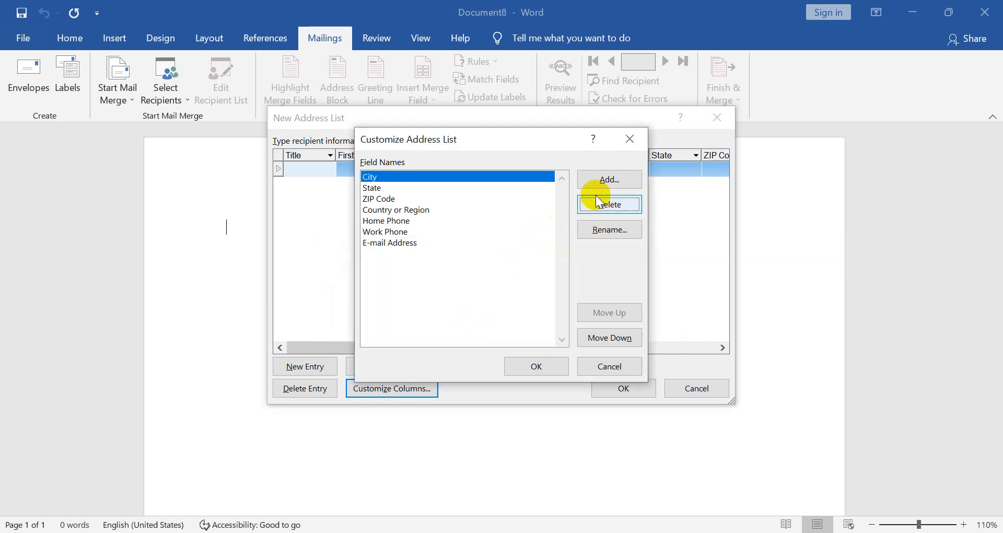
pyautogui.click(597, 198)
pyautogui.click(484, 318)
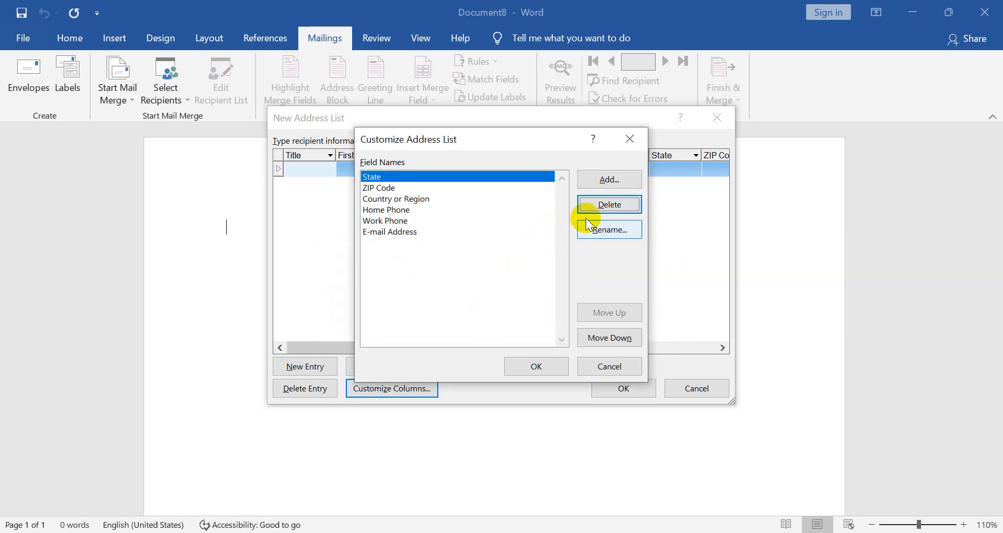
pyautogui.click(597, 203)
pyautogui.click(481, 315)
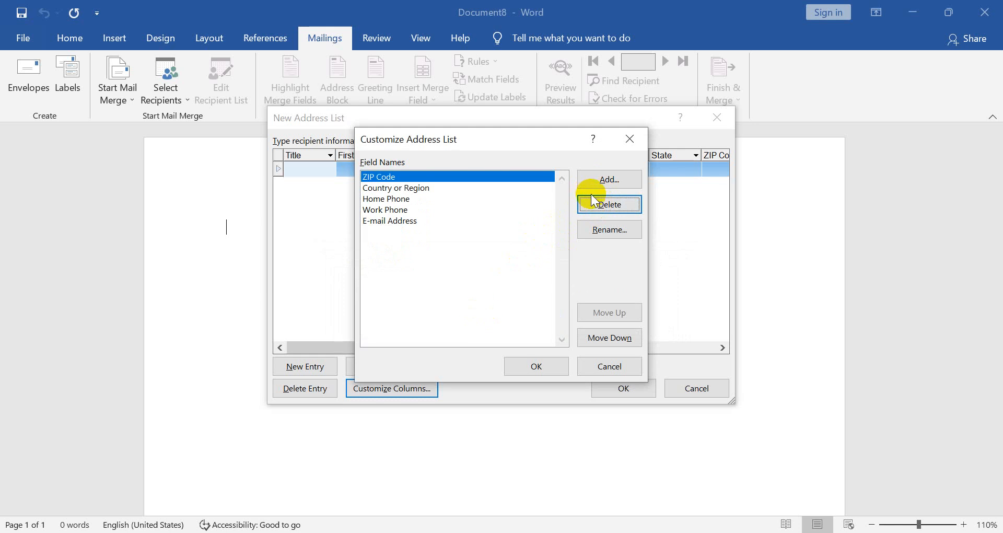
pyautogui.click(592, 199)
pyautogui.click(477, 317)
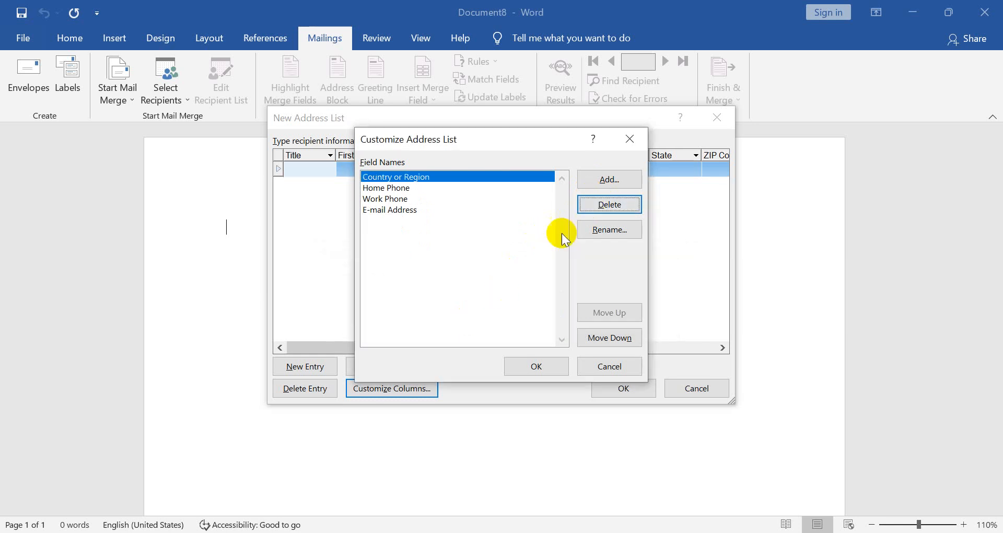
pyautogui.click(596, 209)
pyautogui.click(480, 317)
pyautogui.click(600, 204)
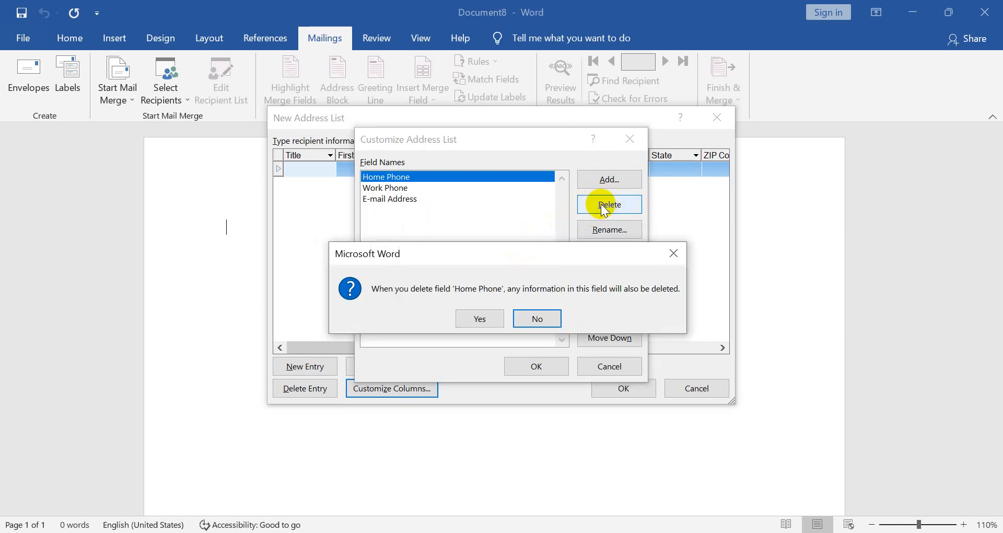
pyautogui.click(486, 316)
pyautogui.click(607, 200)
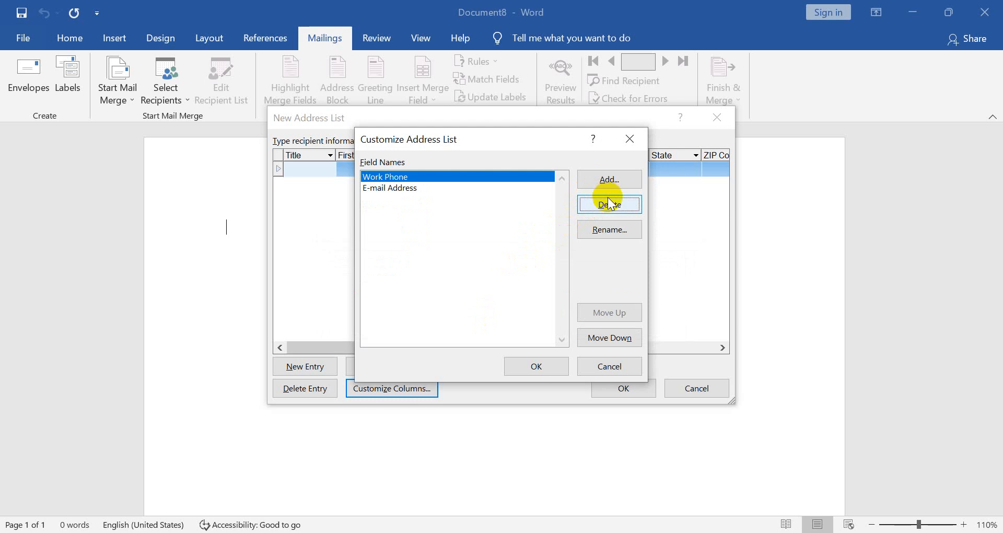
pyautogui.click(475, 318)
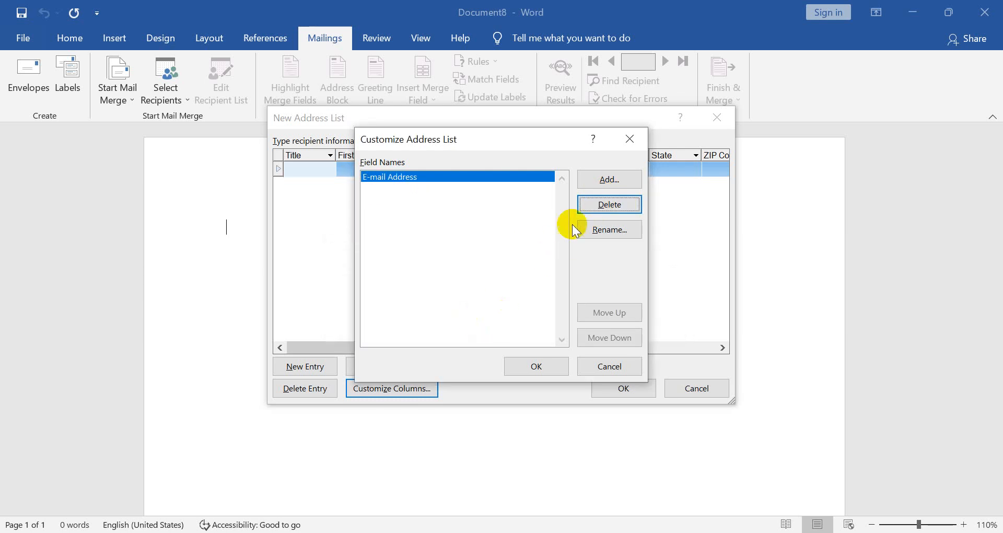
pyautogui.click(600, 205)
pyautogui.click(481, 316)
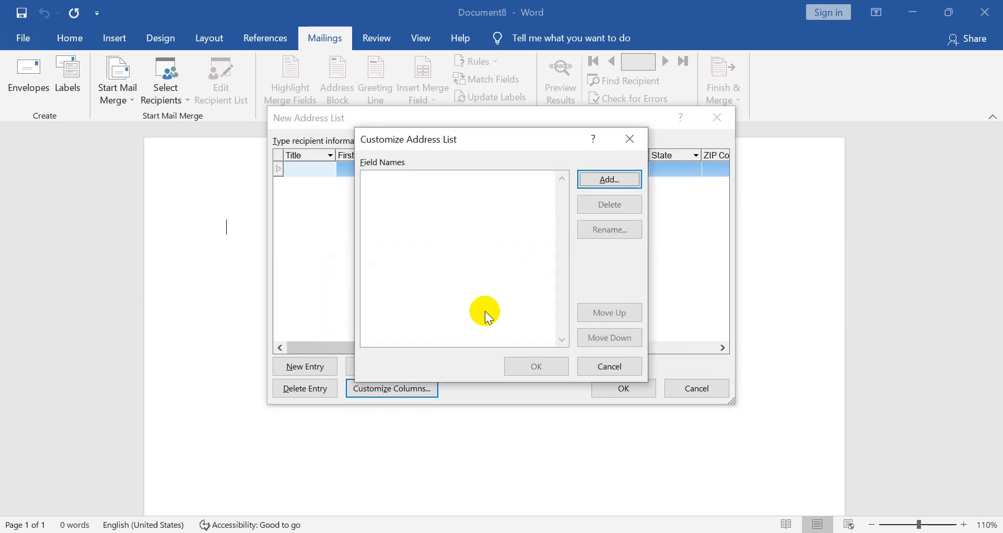
# Add the fields NAME and JOB to the address list's columns and apply the customized columns
pyautogui.click(600, 177)
pyautogui.write('NAME')
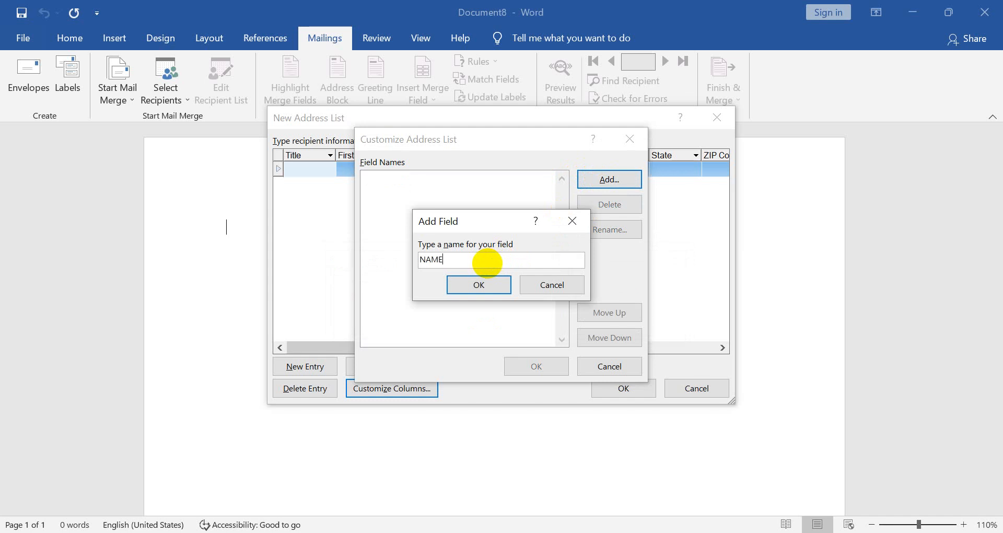
pyautogui.press('Return')
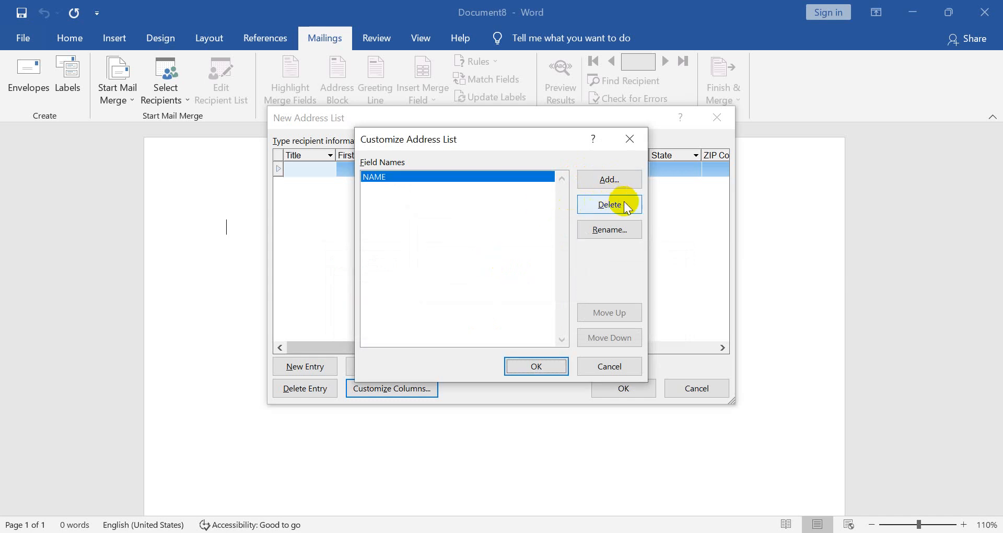
pyautogui.click(616, 179)
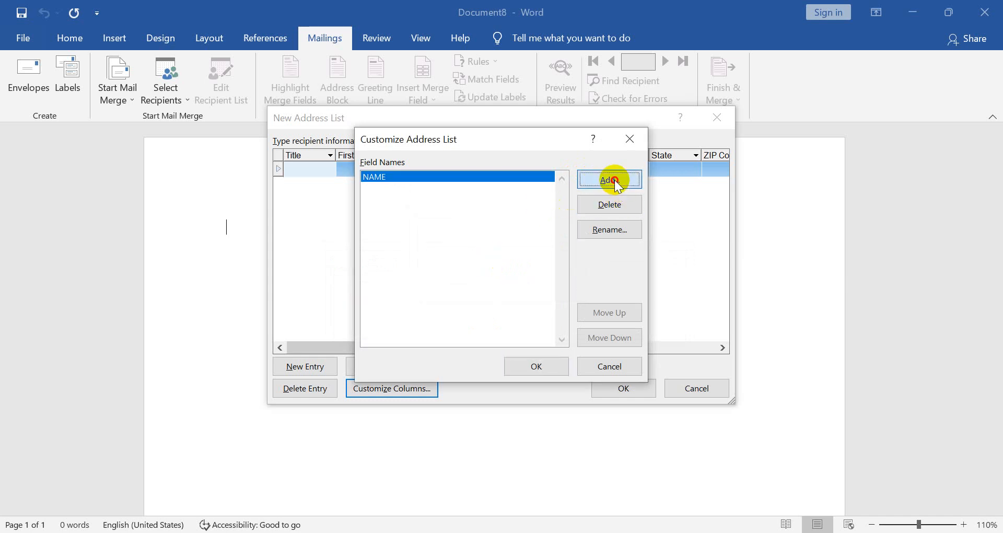
pyautogui.write('JOB')
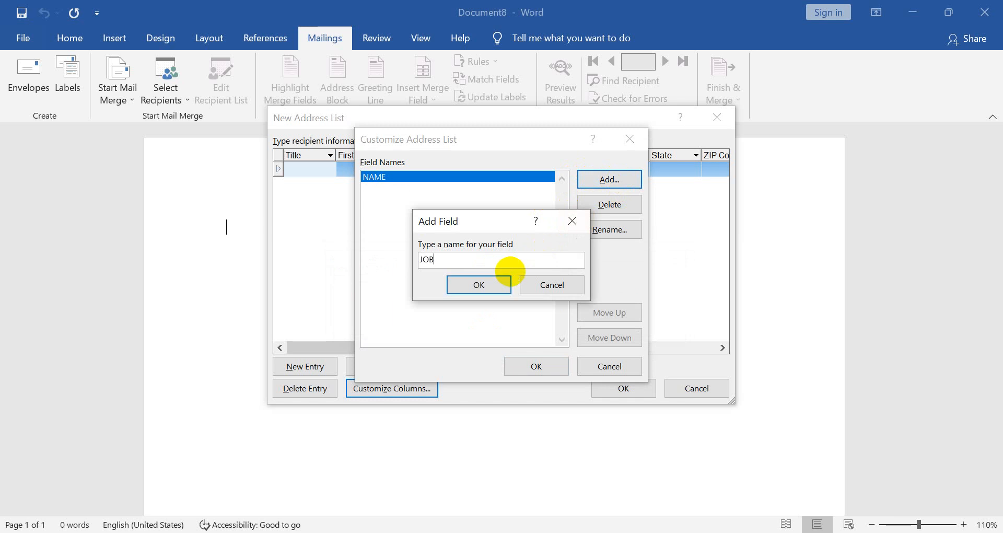
pyautogui.click(473, 290)
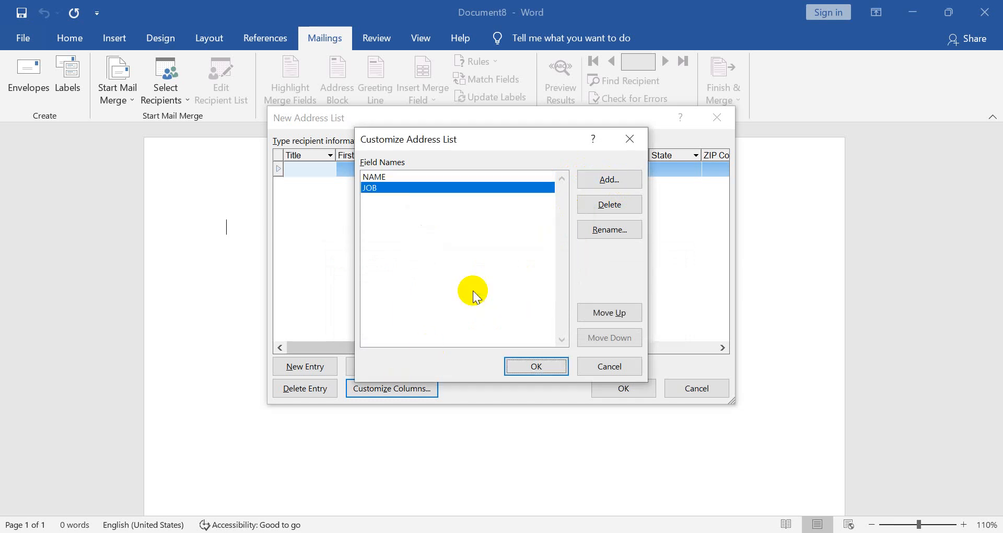
pyautogui.click(536, 366)
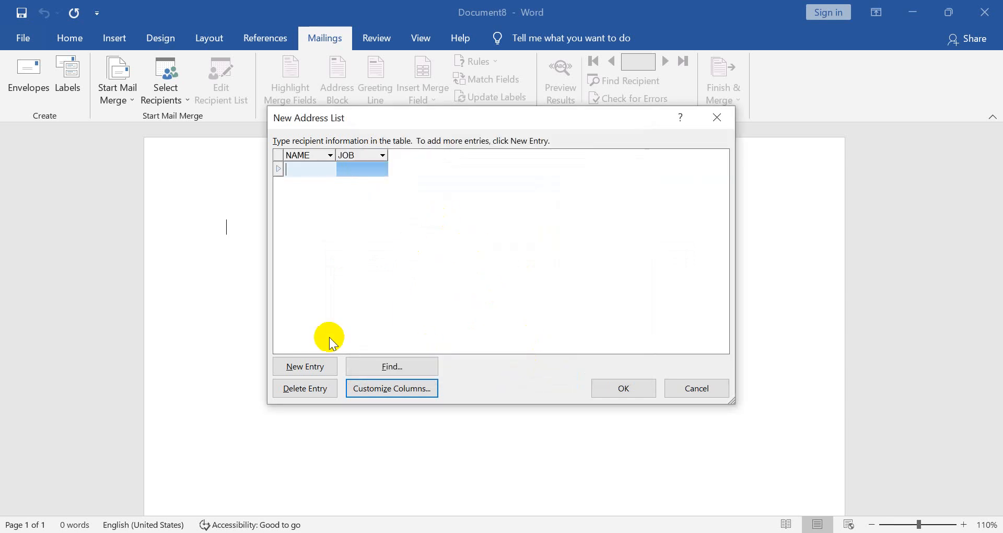
# Enter the first three recipients' names in the address list with the jobs MANAGER, TEACHER and DRIVER
pyautogui.write('JAN')
pyautogui.press('Tab')
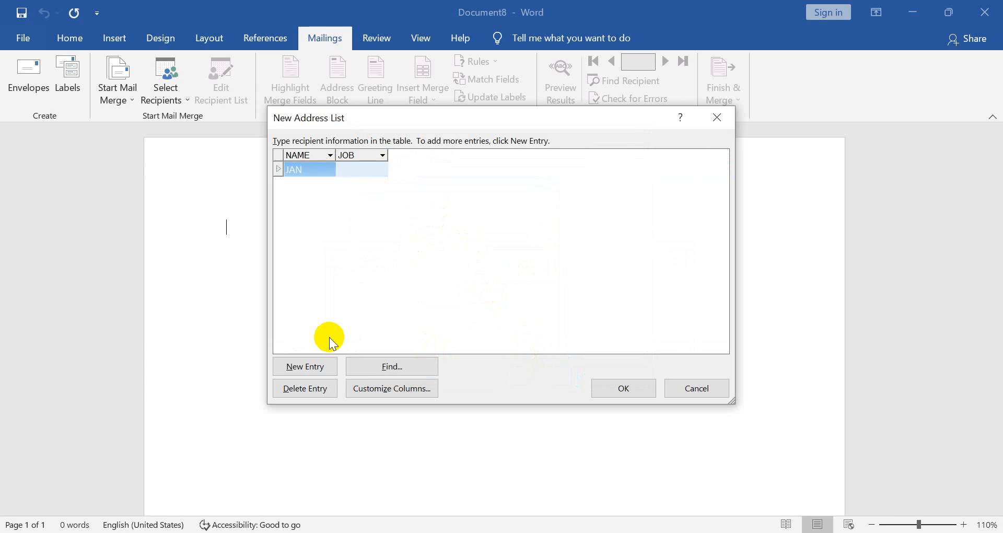
pyautogui.write('MANAGER')
pyautogui.press('Tab')
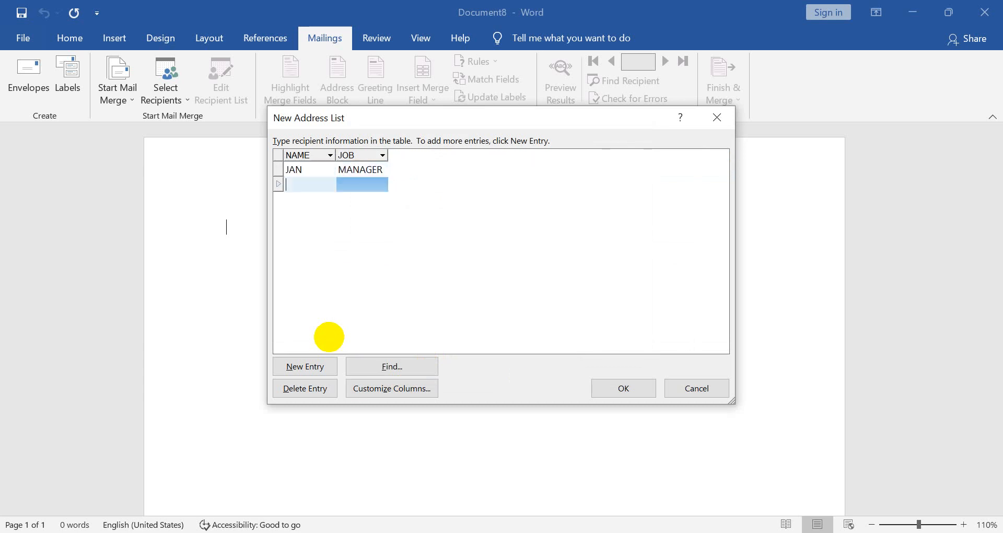
pyautogui.write('KHAN')
pyautogui.press('Tab')
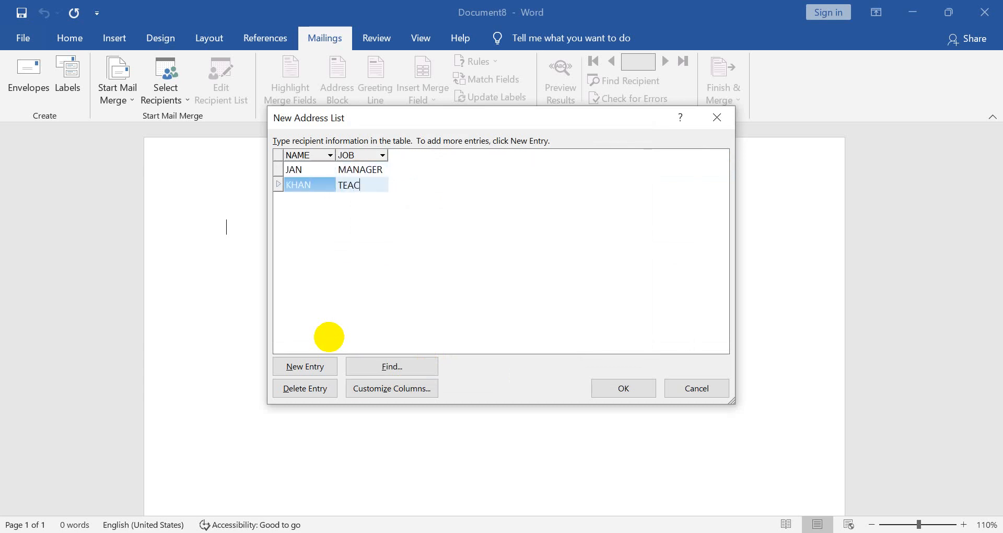
pyautogui.write('TEACHER')
pyautogui.press('Tab')
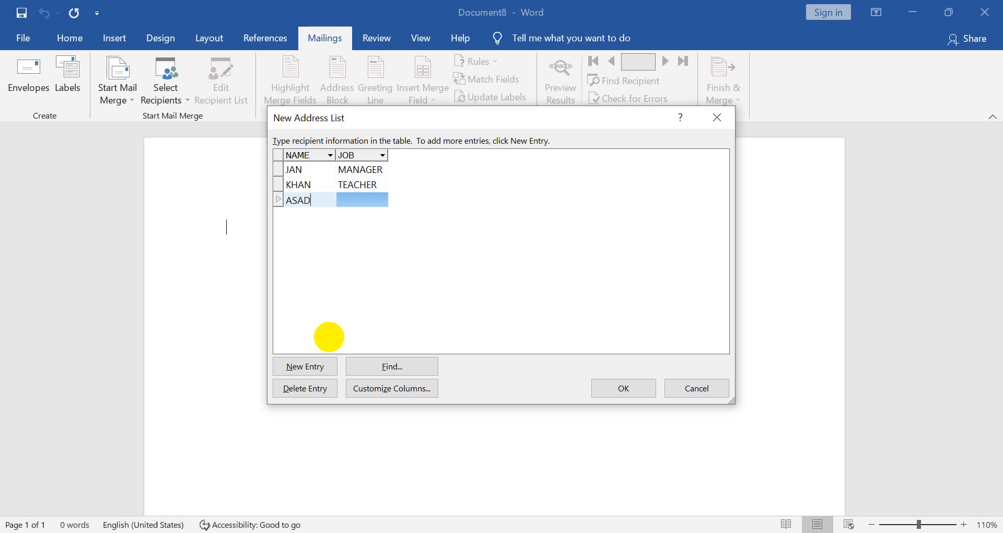
pyautogui.press('Tab')
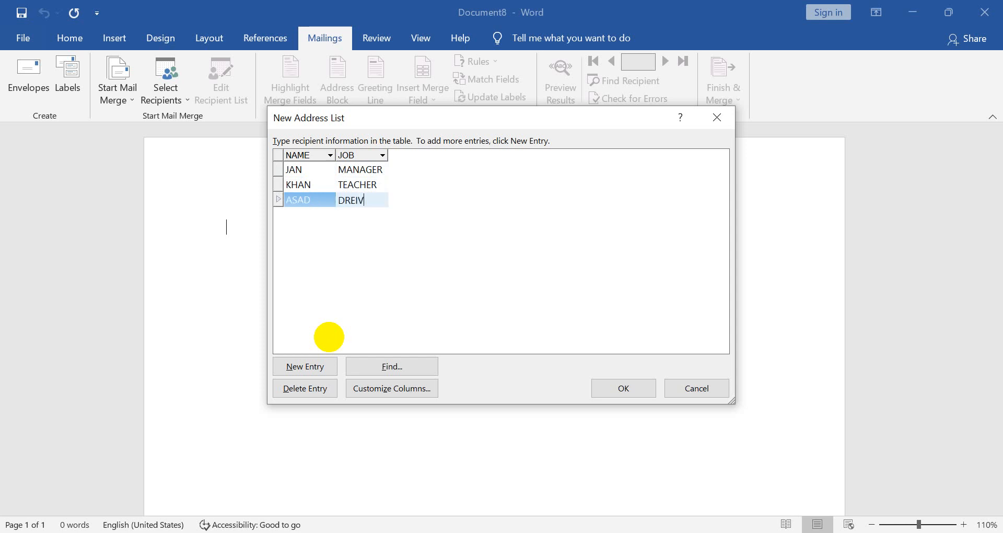
pyautogui.write('DRIVER')
pyautogui.press('Tab')
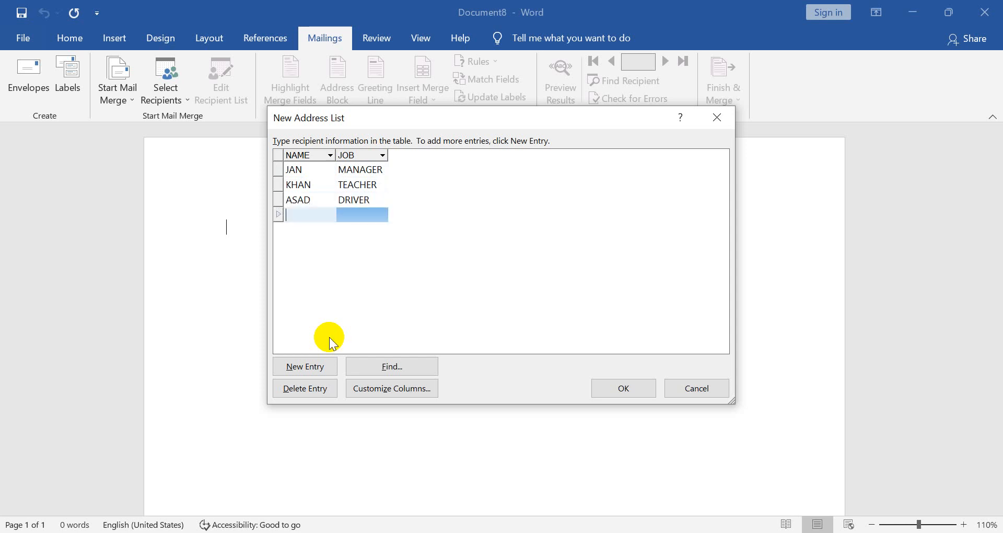
# Add two more recipients' names to the address list, giving the fourth recipient the job TEACHER
pyautogui.write('NOOR')
pyautogui.press('Tab')
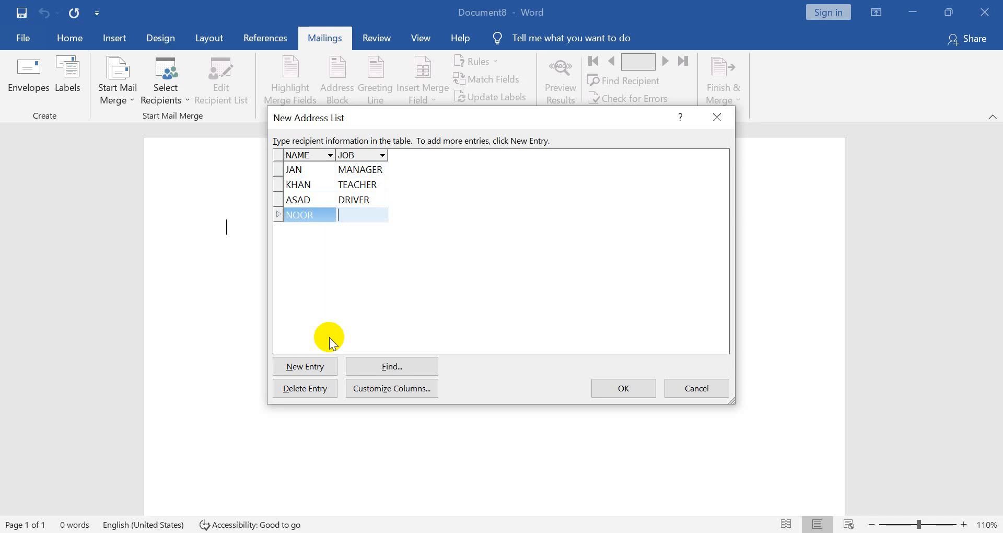
pyautogui.write('TEACHER')
pyautogui.press('Tab')
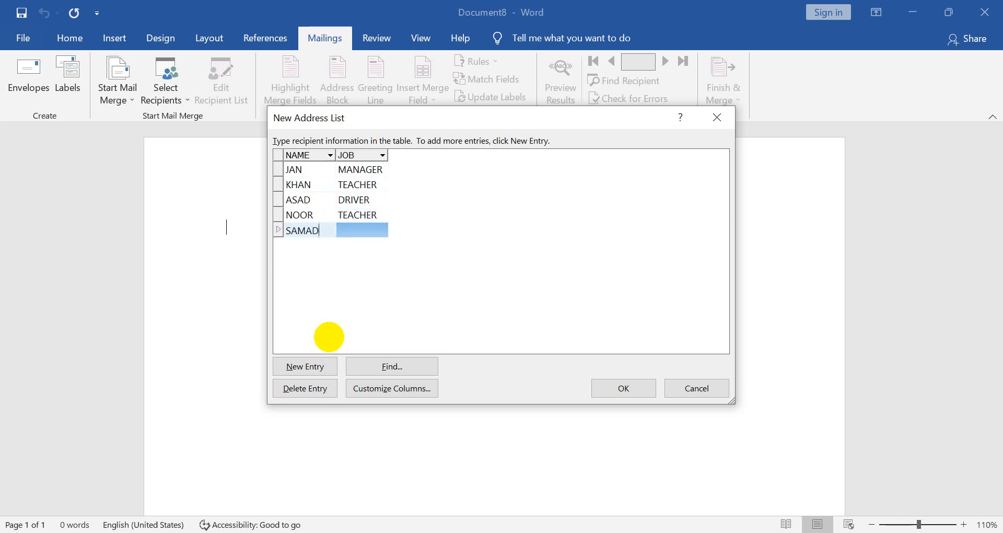
pyautogui.write('SAMAD')
pyautogui.press('Tab')
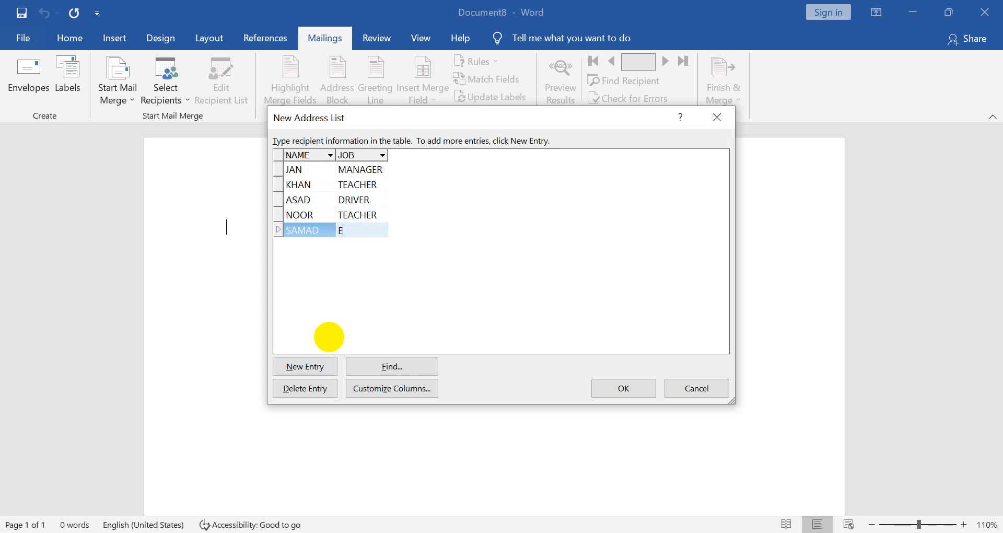
# Finish the recipient list and save the address list under the file name SADASD
pyautogui.click(632, 389)
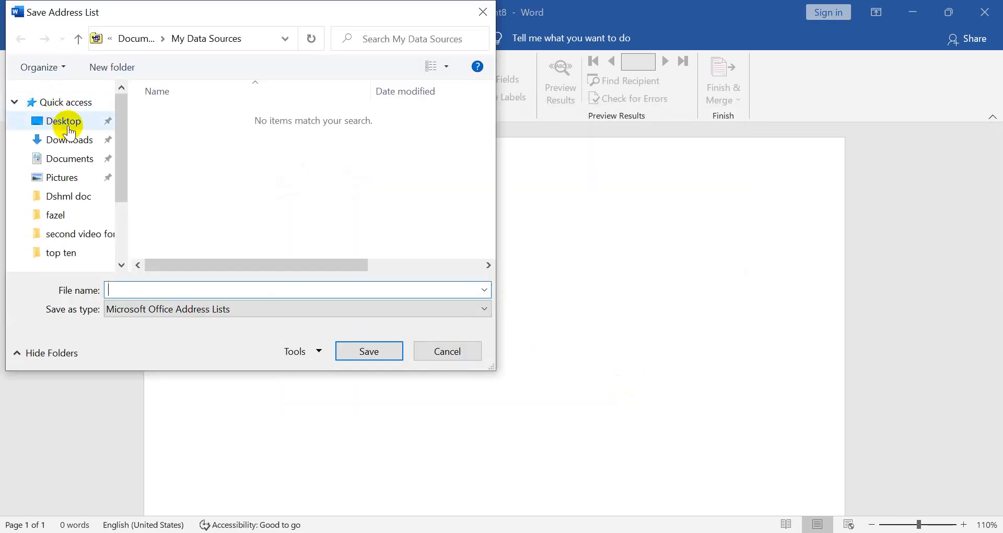
pyautogui.write('SADASD')
pyautogui.press('Return')
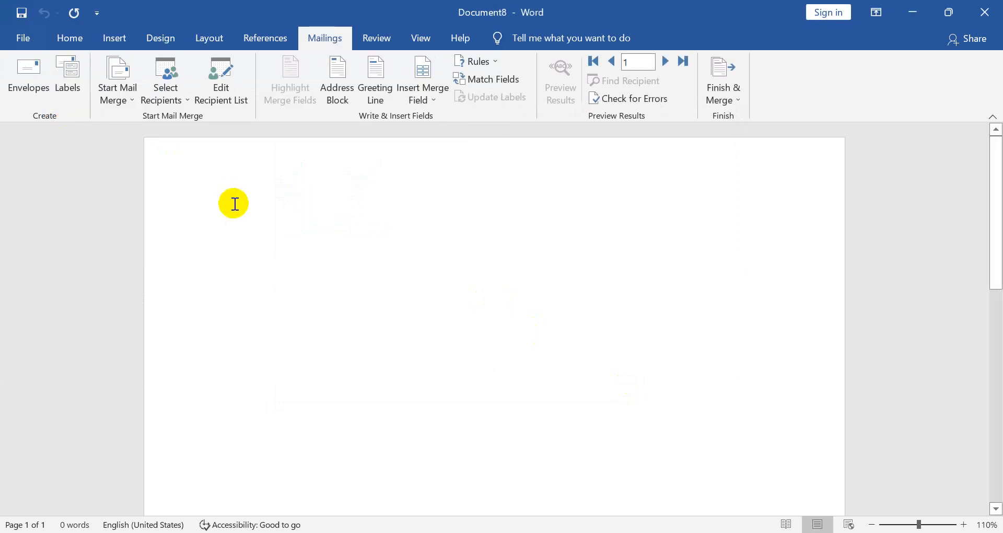
# Fill the blank document with sample paragraphs using =RAND()
pyautogui.write('=RAND')
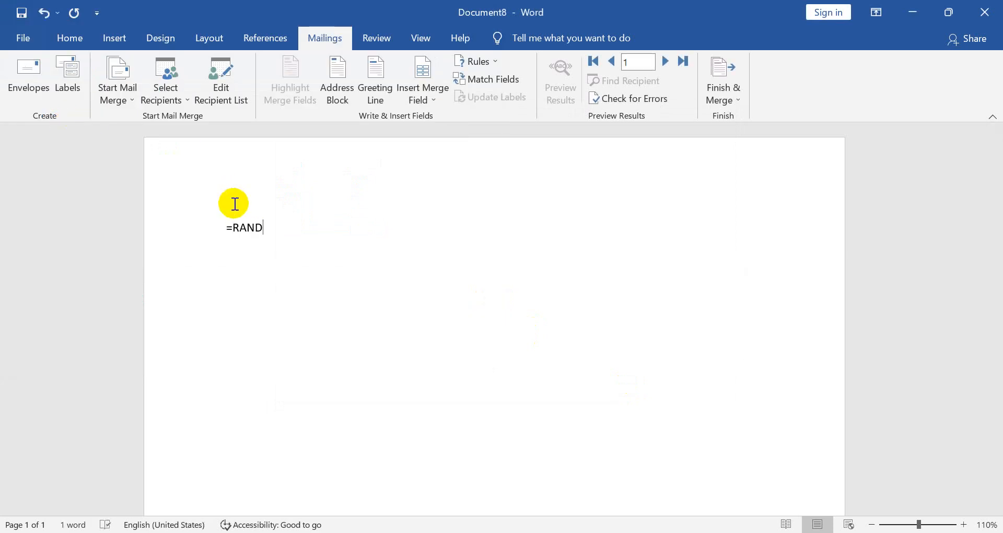
pyautogui.write('()')
pyautogui.press('Return')
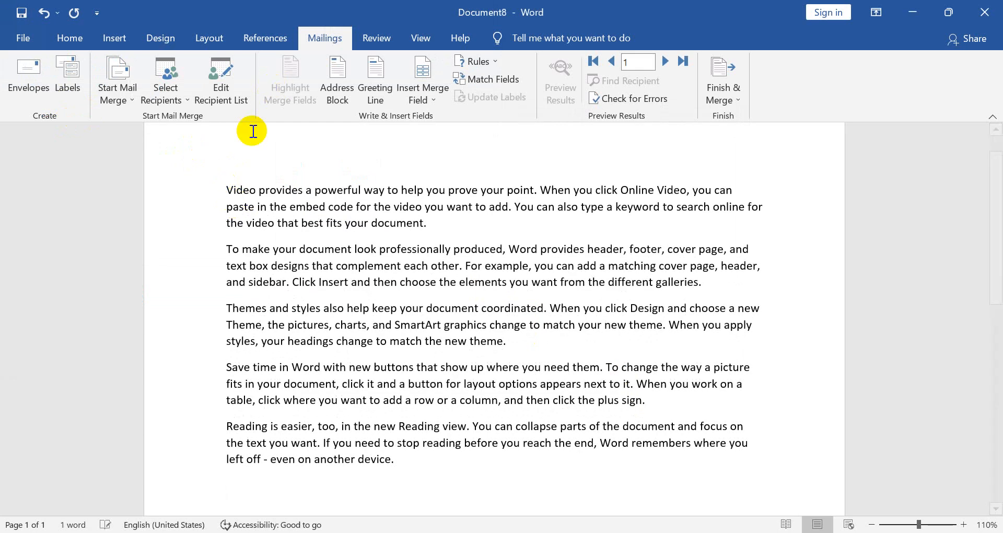
# Add the label lines NAME and JOB above the first sample paragraph, followed by a blank line
pyautogui.scroll(1, 228, 184)
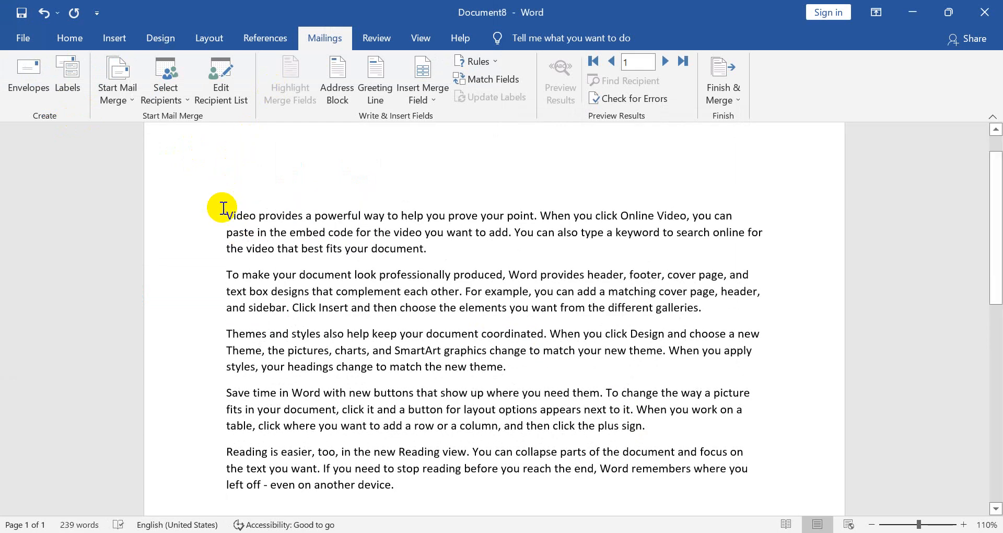
pyautogui.write('NAME')
pyautogui.press('Return')
pyautogui.write('J')
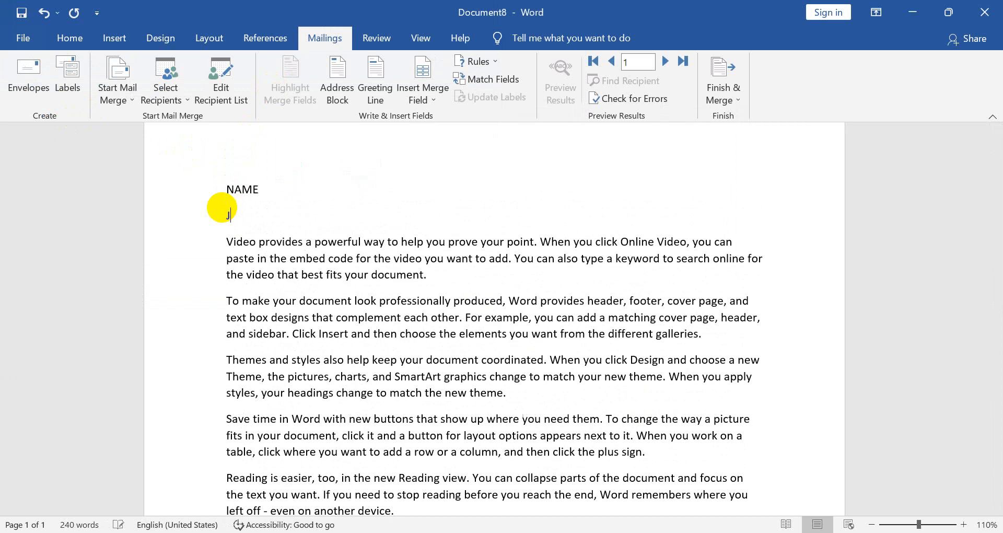
pyautogui.write('OB')
pyautogui.press('Return')
# Insert the NAME merge field after the NAME label and the JOB merge field after the JOB label
pyautogui.click(288, 188)
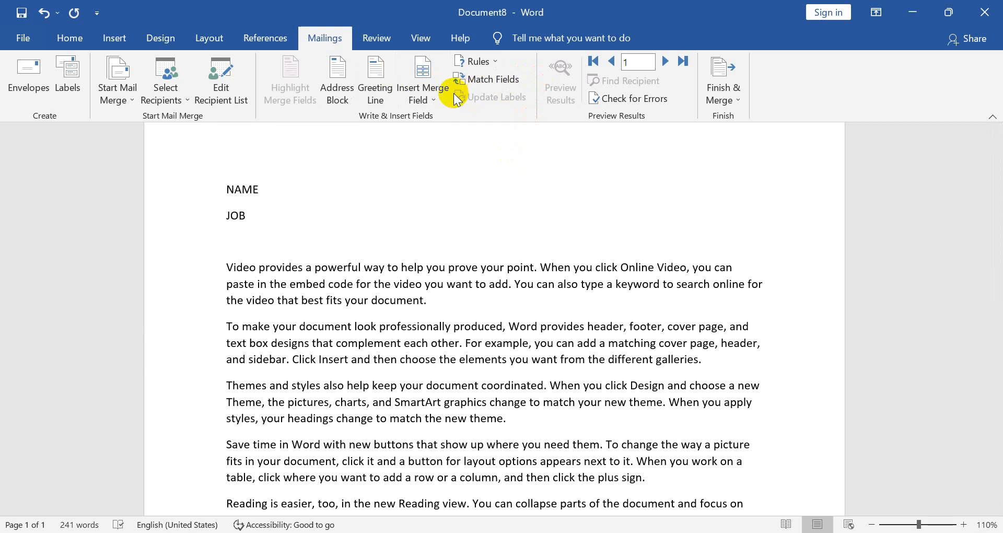
pyautogui.click(432, 97)
pyautogui.click(438, 120)
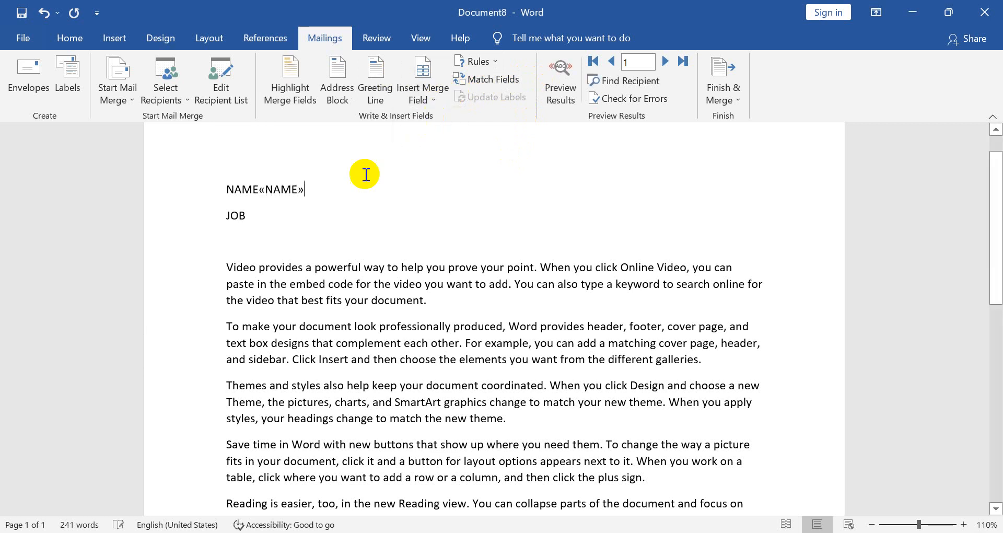
pyautogui.click(293, 213)
pyautogui.click(432, 98)
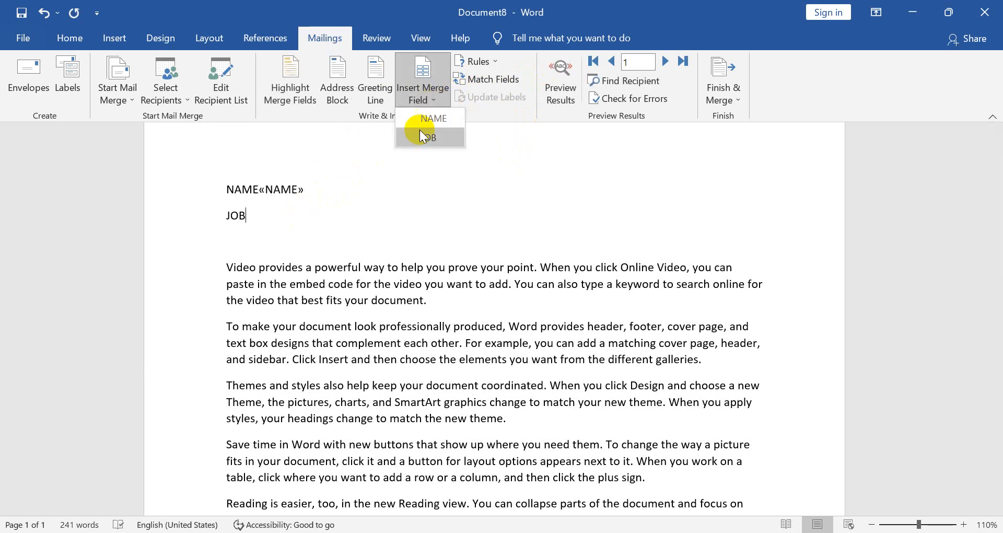
pyautogui.click(417, 135)
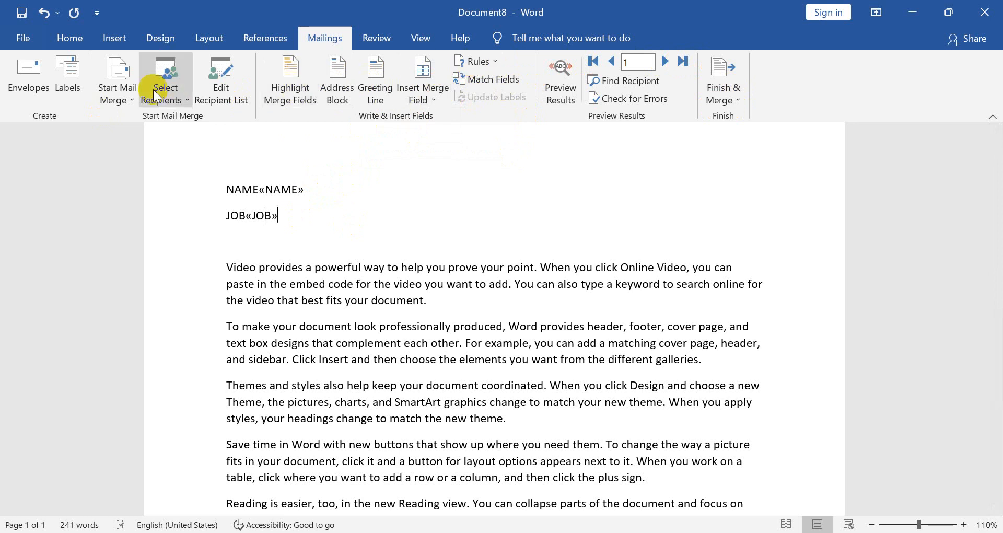
pyautogui.click(118, 79)
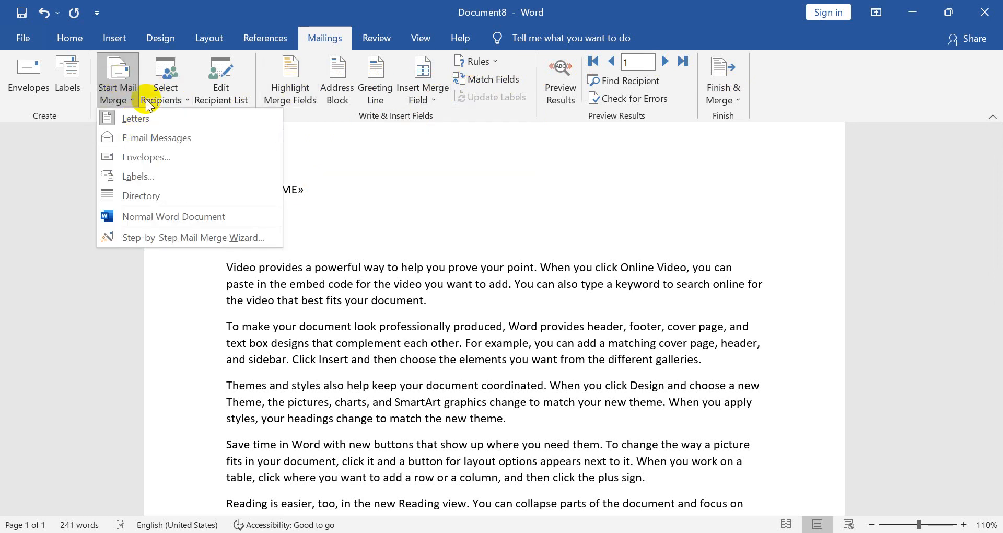
pyautogui.click(305, 136)
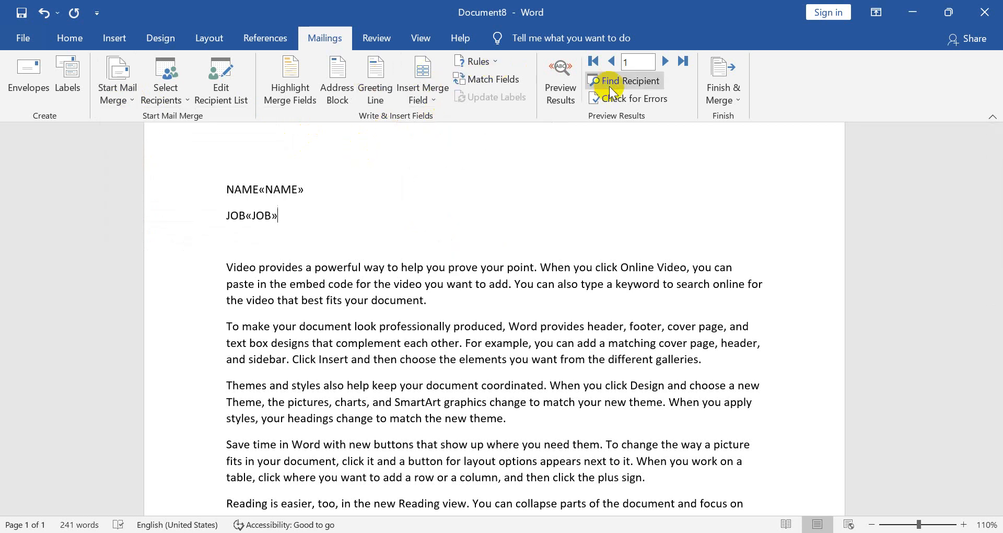
# Merge all records into a new document of individual letters and look through the merged pages
pyautogui.click(726, 89)
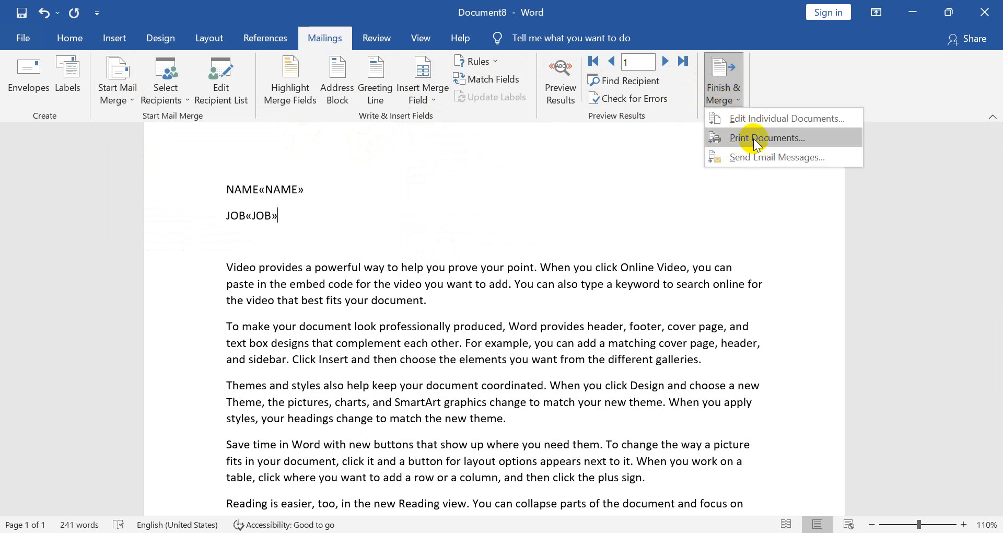
pyautogui.click(750, 120)
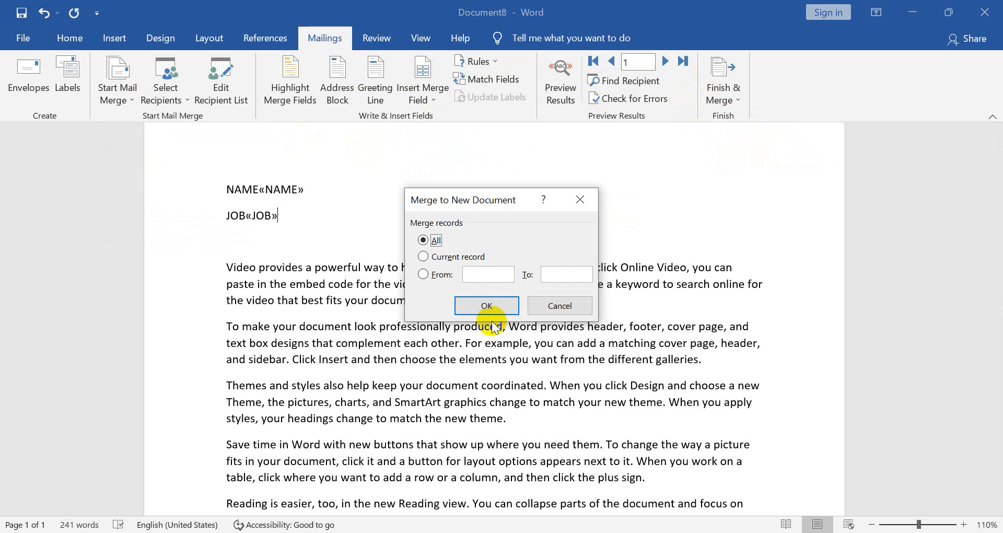
pyautogui.click(481, 312)
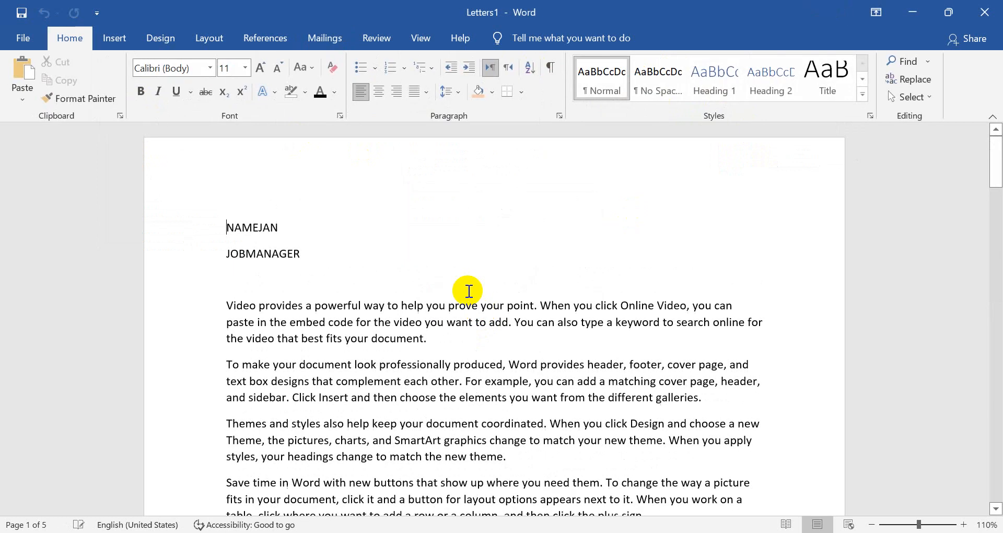
pyautogui.moveTo(995, 162); pyautogui.dragTo(992, 198)
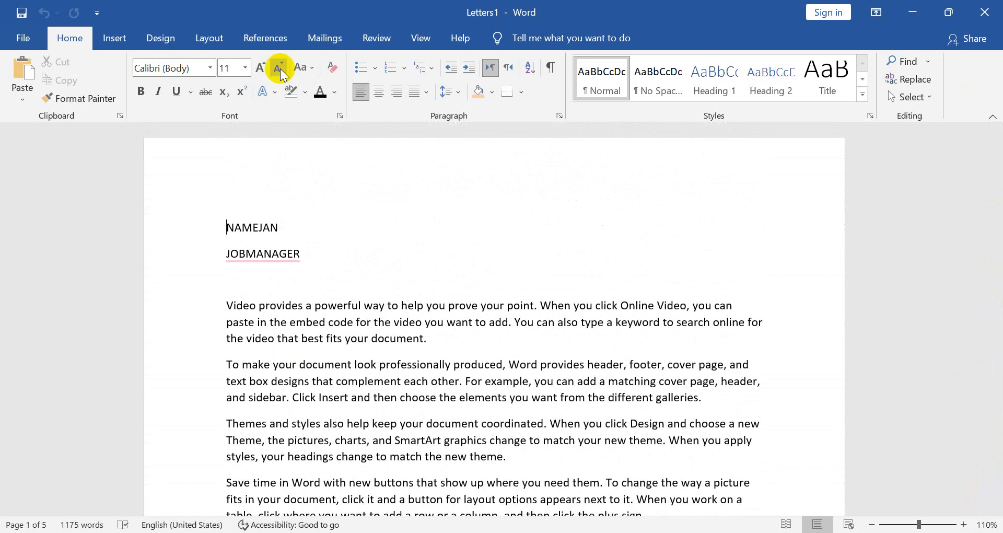
# Check the merged document's word count statistics and close them
pyautogui.click(380, 41)
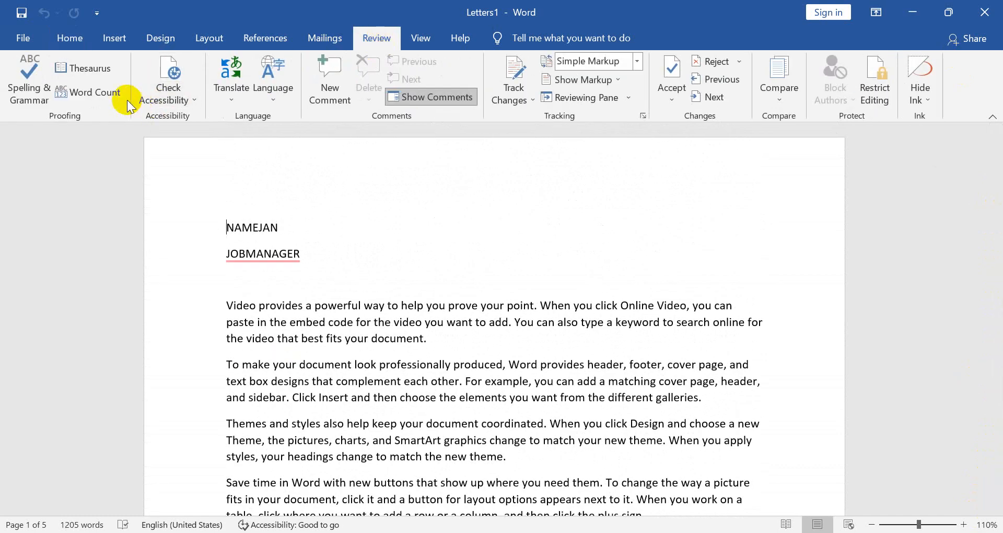
pyautogui.click(40, 91)
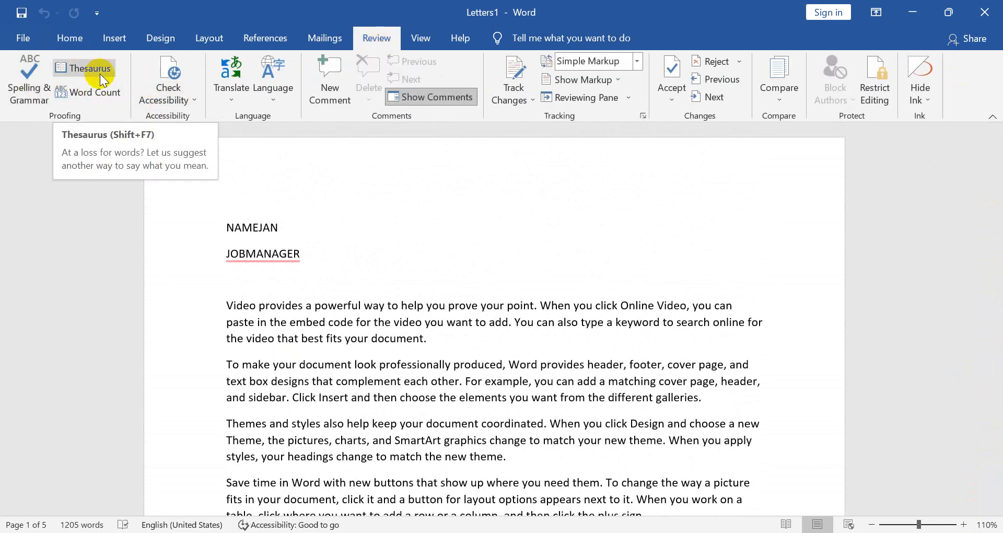
pyautogui.click(111, 96)
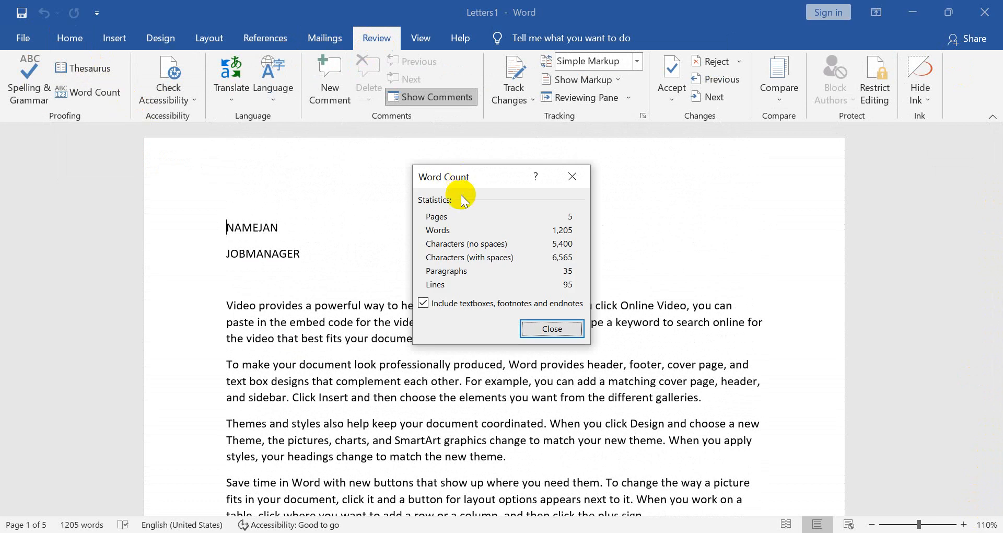
pyautogui.click(551, 329)
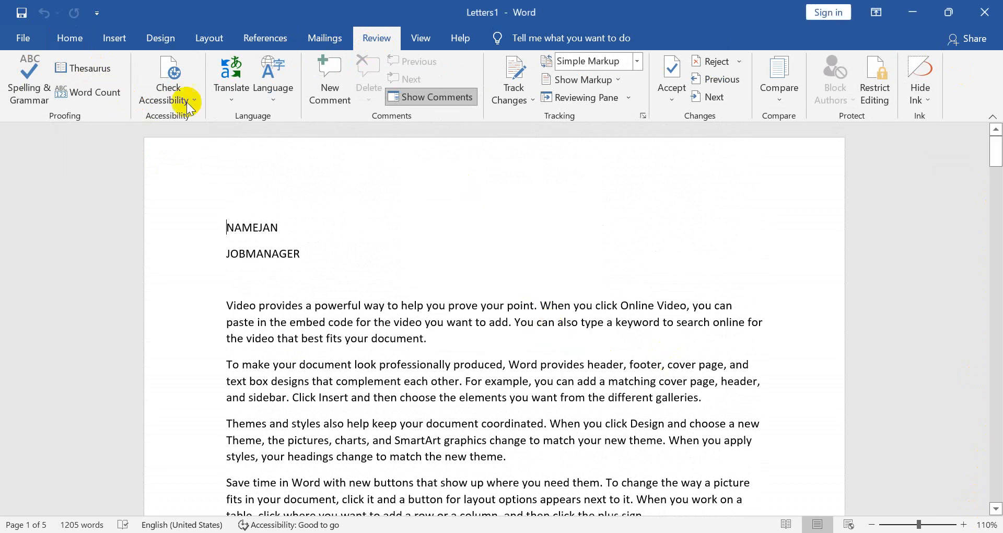
# Insert the stray text ZXCXZX before NAMEJAN and change "want" to "wv ant" in the first paragraph
pyautogui.click(23, 95)
pyautogui.click(516, 317)
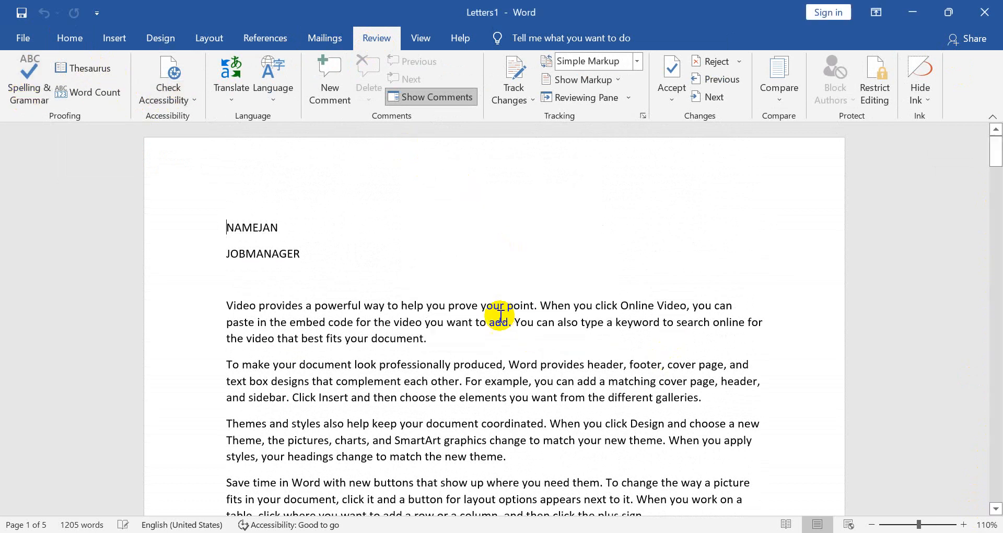
pyautogui.write('ZXCXZX')
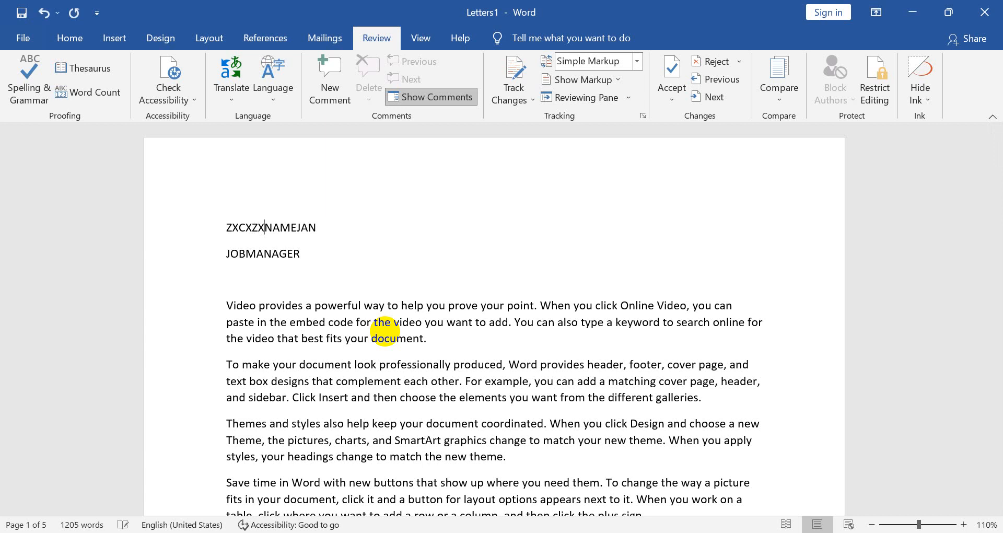
pyautogui.write('v')
pyautogui.moveTo(456, 422); pyautogui.dragTo(471, 321)
pyautogui.click(471, 321)
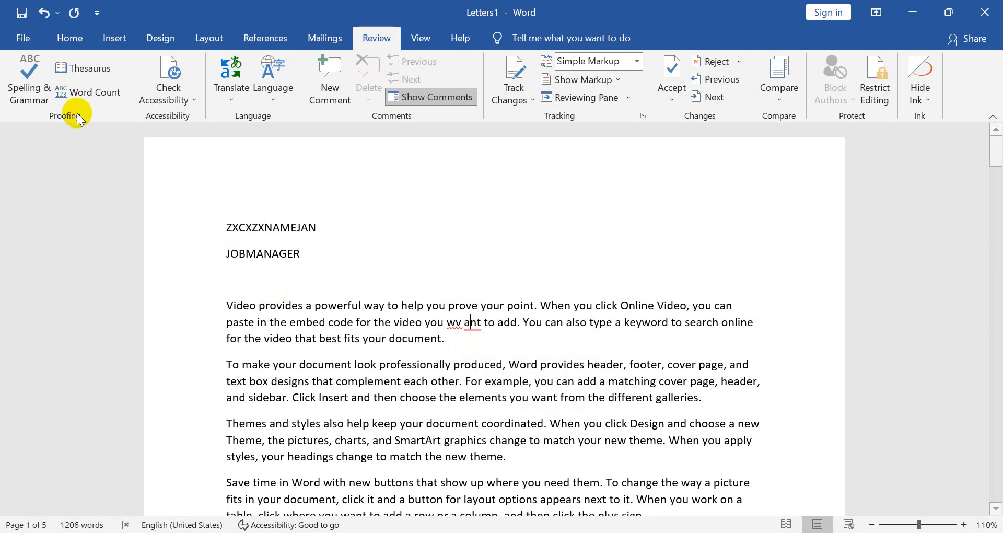
# Run the spelling check on "wv", look at the suggestions and thesaurus, and close both without changing the word
pyautogui.click(21, 80)
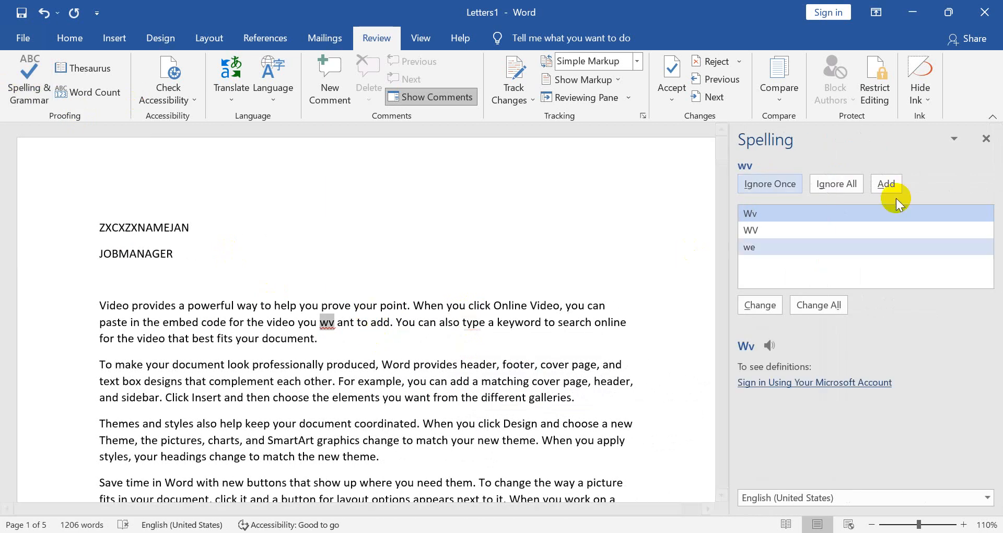
pyautogui.click(986, 139)
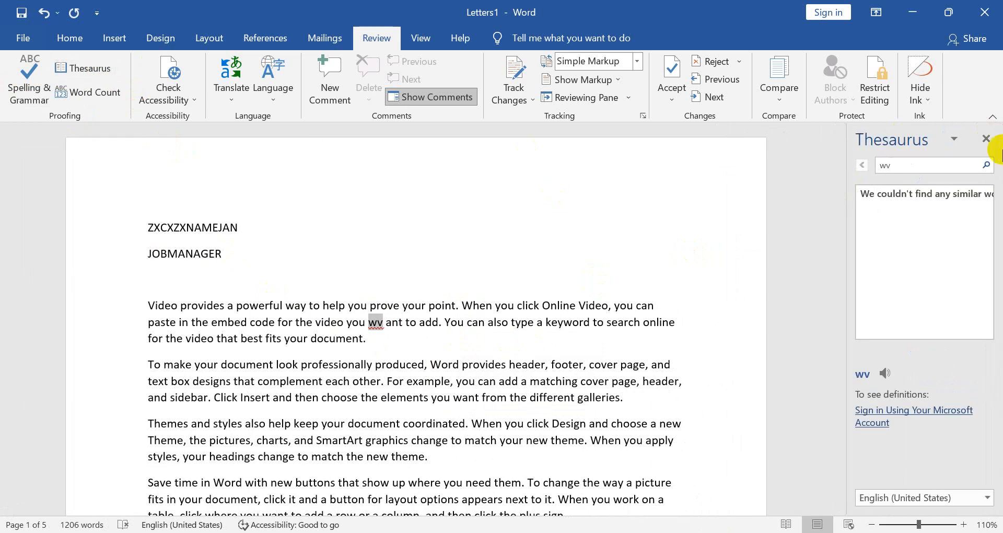
pyautogui.click(986, 138)
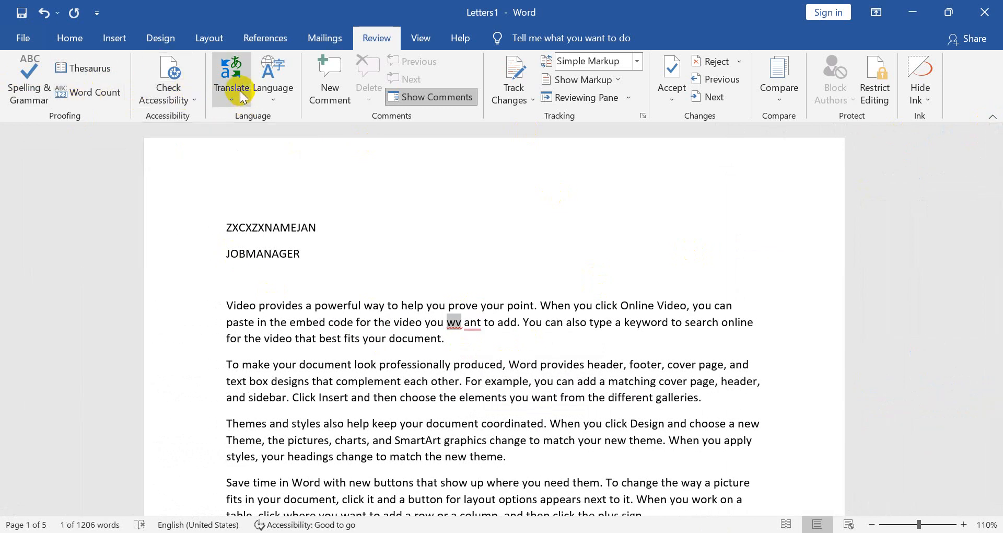
# Attach an empty comment with an empty reply to "wv" in the first paragraph and navigate to the previous comment
pyautogui.click(341, 110)
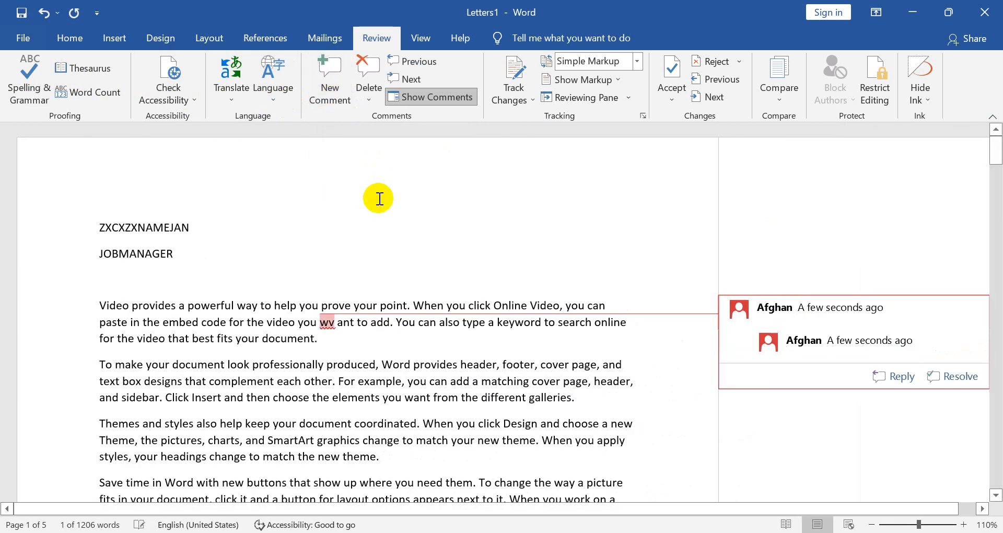
pyautogui.press('super')
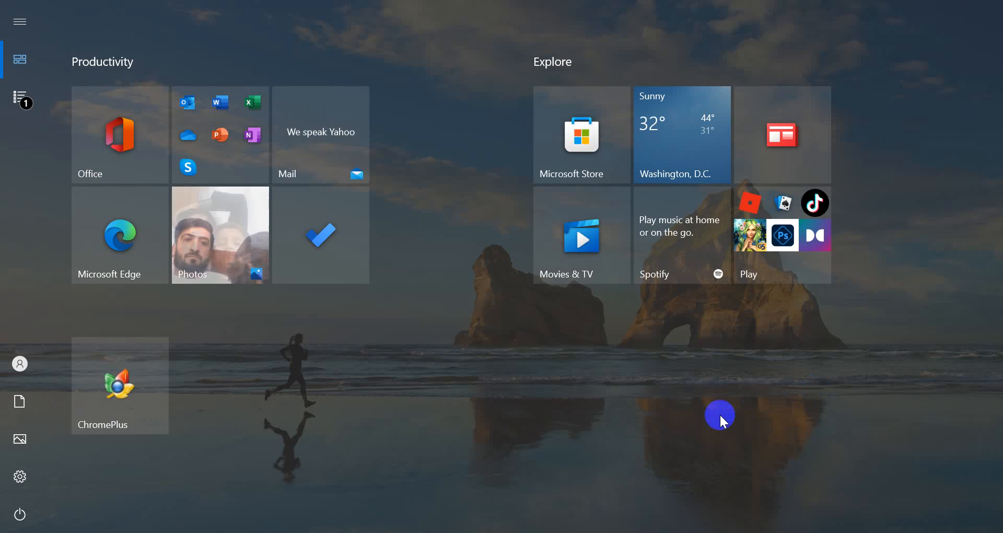
pyautogui.press('super')
pyautogui.press('super+Tab')
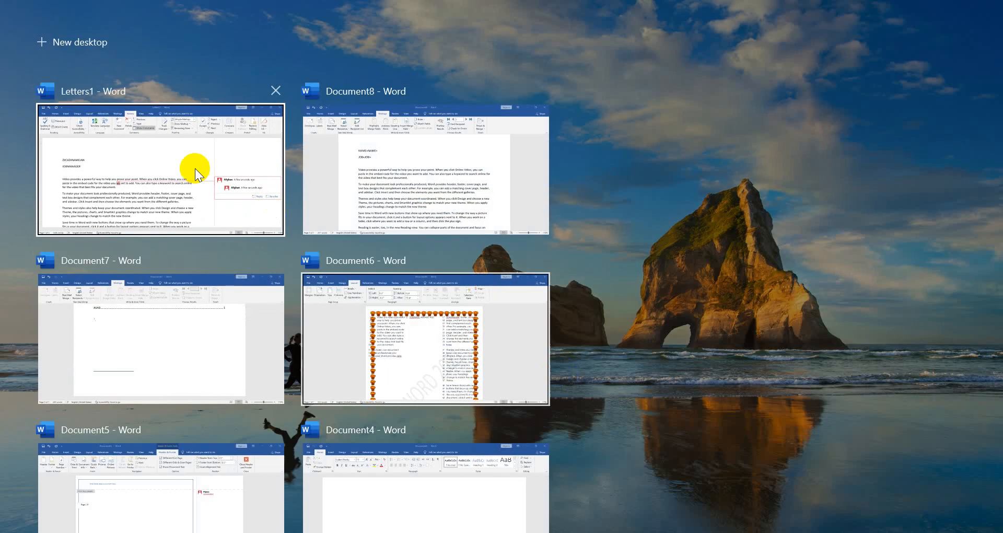
pyautogui.click(196, 168)
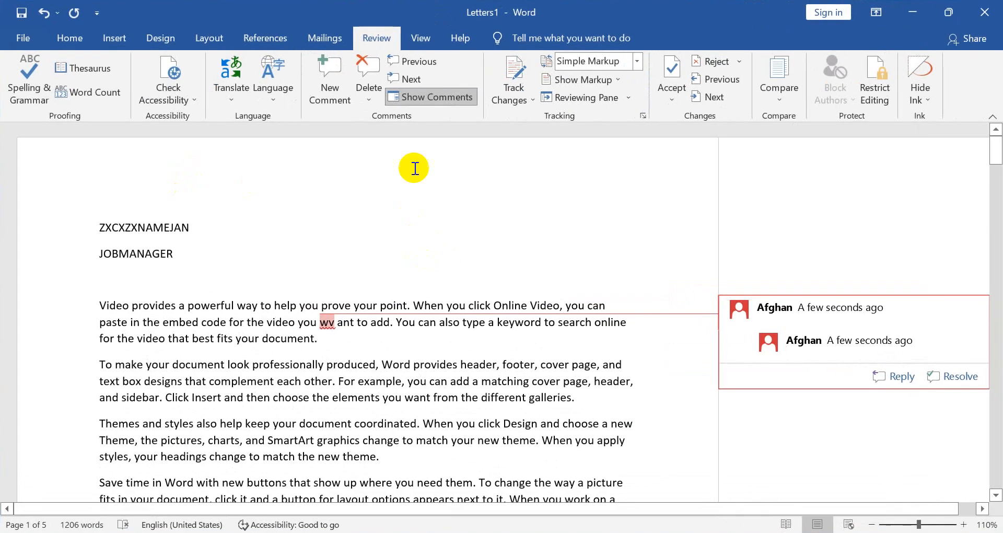
pyautogui.click(416, 59)
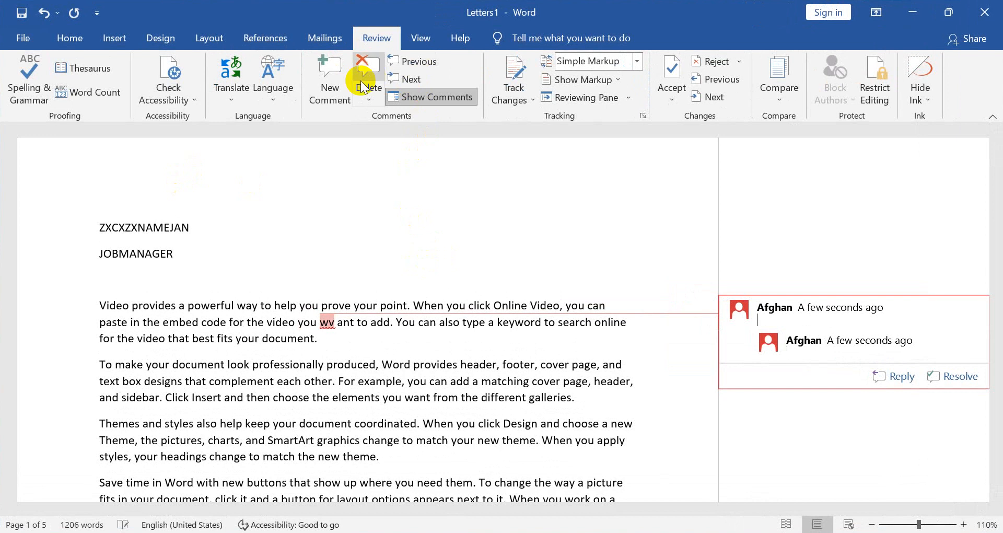
# Turn on Track Changes, set the markup display to All Markup and hide the comments
pyautogui.click(635, 66)
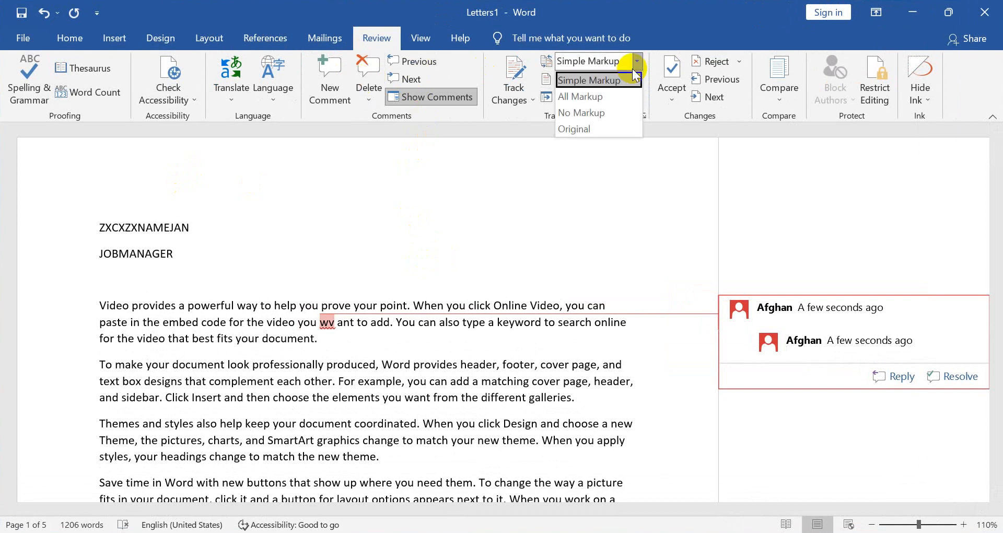
pyautogui.click(595, 96)
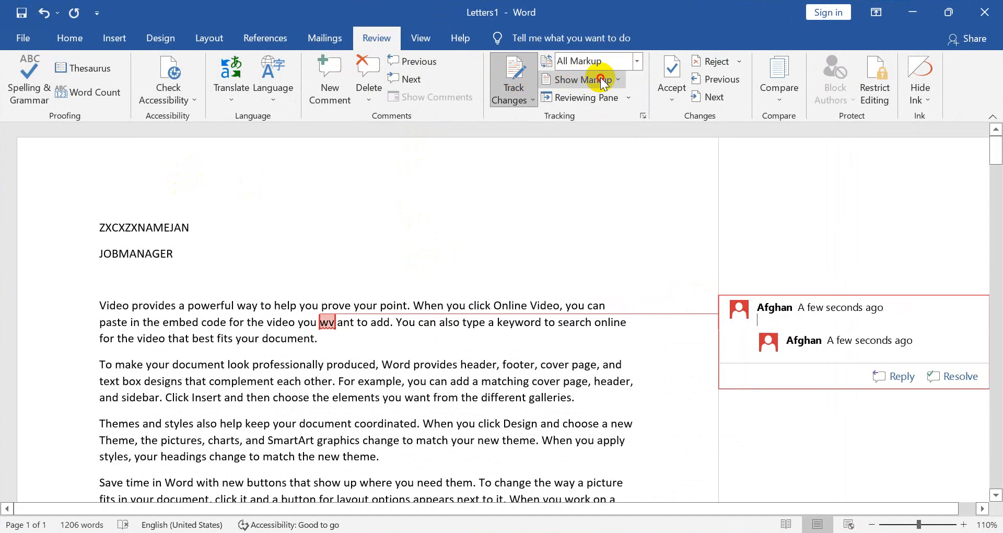
pyautogui.click(580, 80)
pyautogui.click(579, 99)
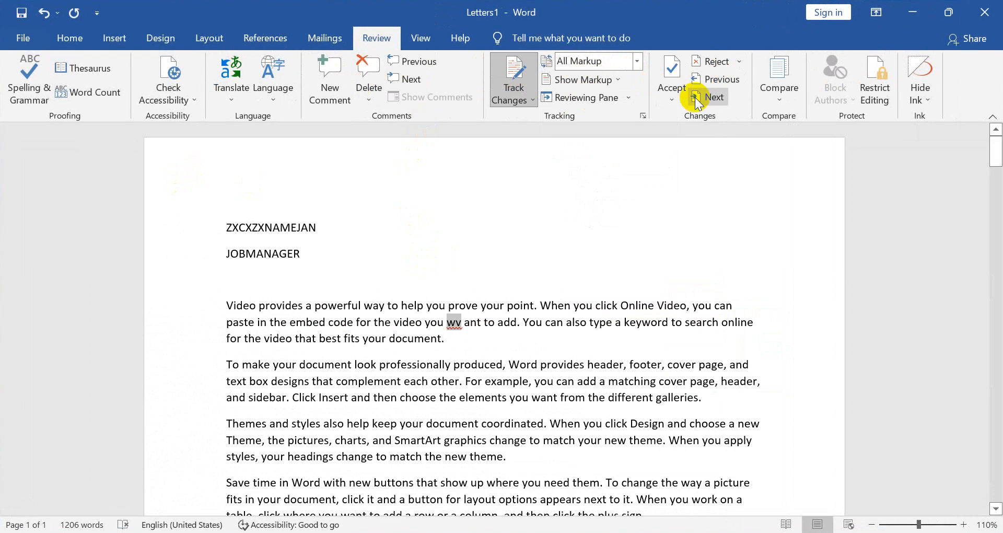
# Try to reject changes in the document and look over the available Accept and Track Changes options
pyautogui.click(733, 66)
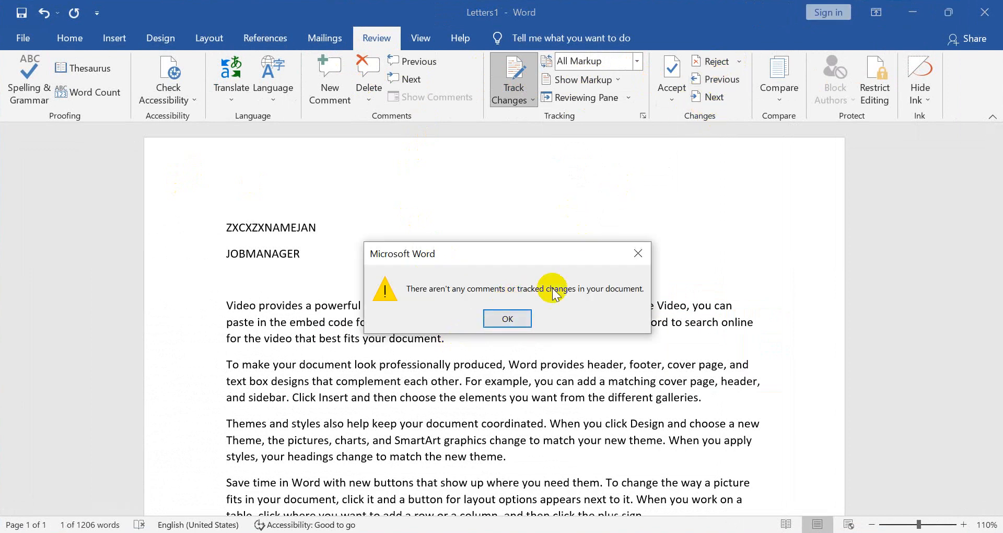
pyautogui.click(507, 319)
pyautogui.click(678, 96)
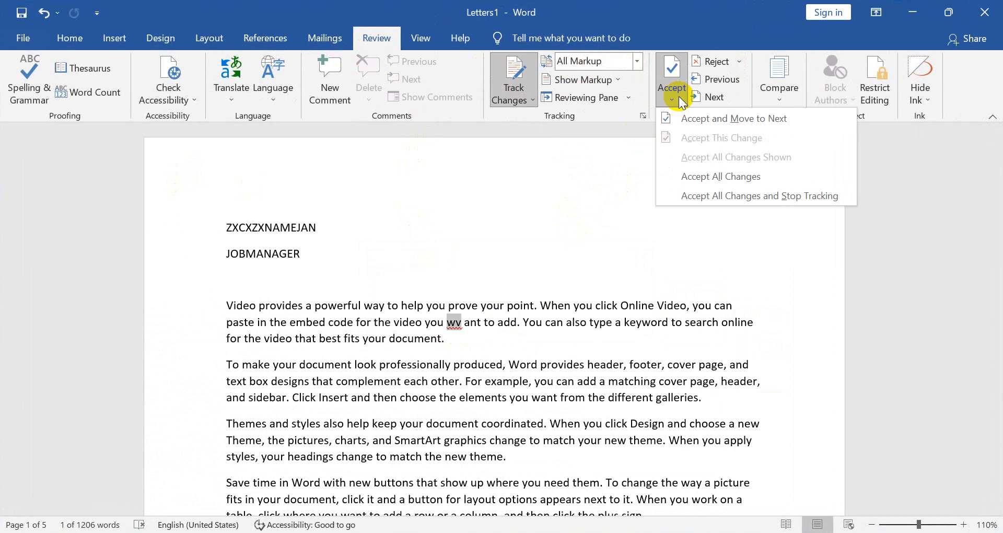
pyautogui.click(561, 247)
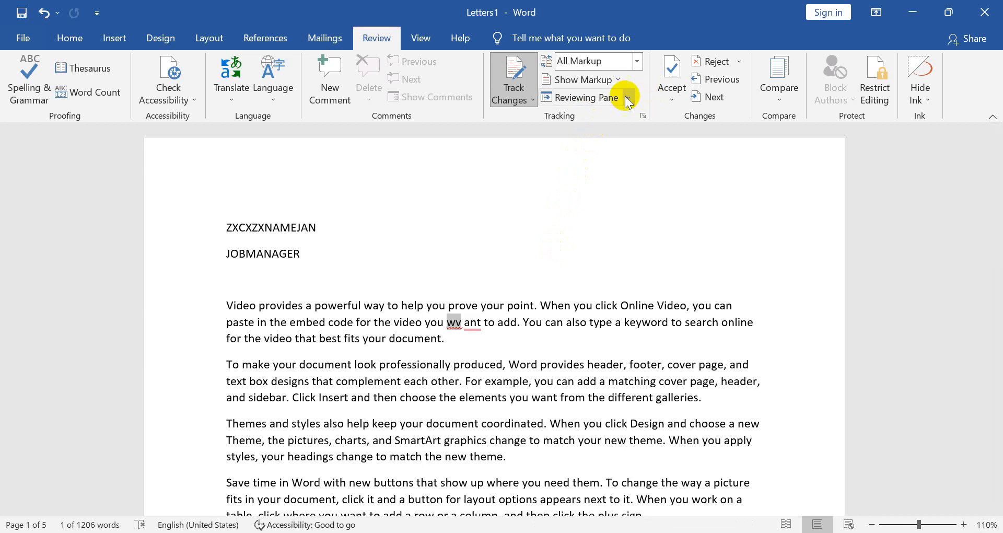
pyautogui.click(527, 99)
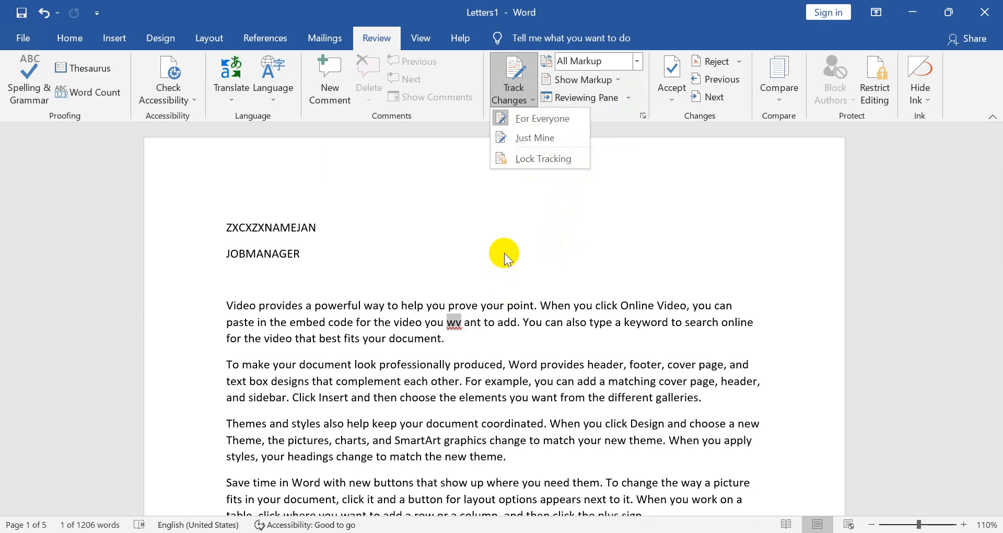
pyautogui.click(522, 320)
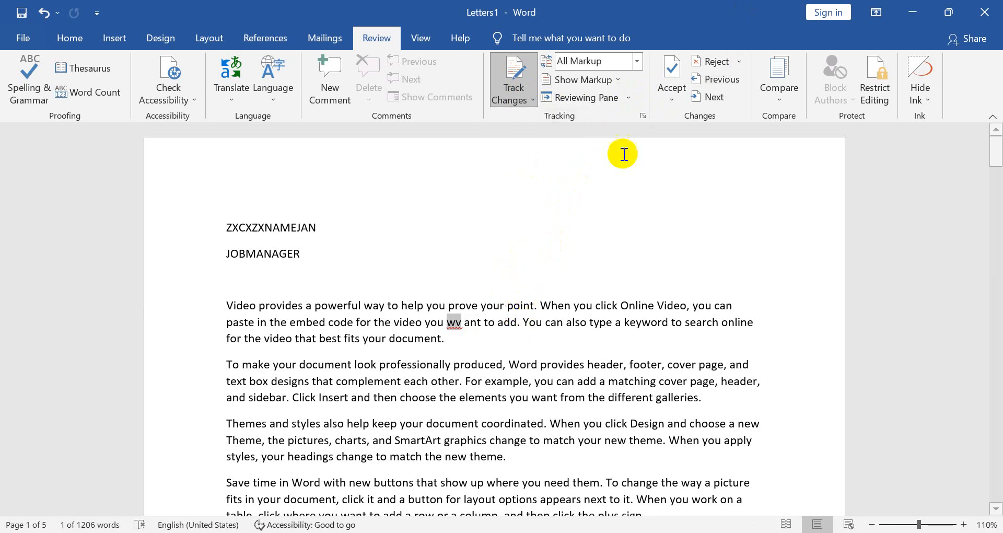
# Add the tracked text "adAS" before "Word provides" in the second paragraph and accept the change
pyautogui.click(508, 364)
pyautogui.write('adAS')
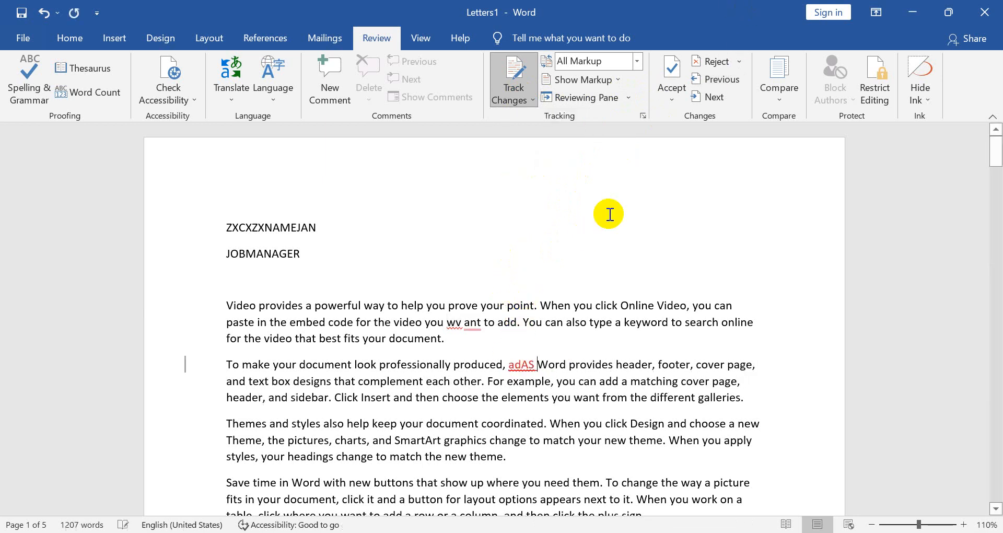
pyautogui.click(668, 78)
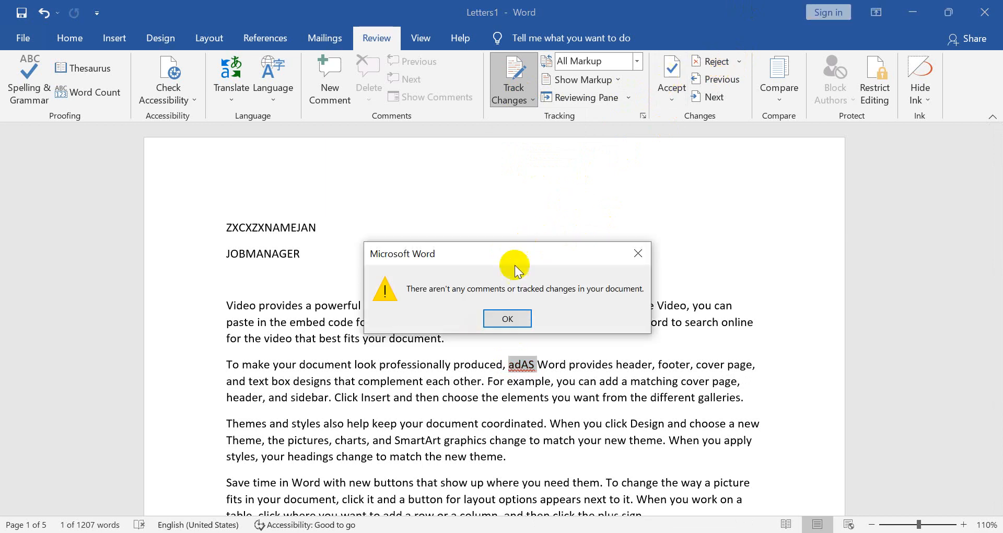
pyautogui.click(507, 318)
pyautogui.click(625, 298)
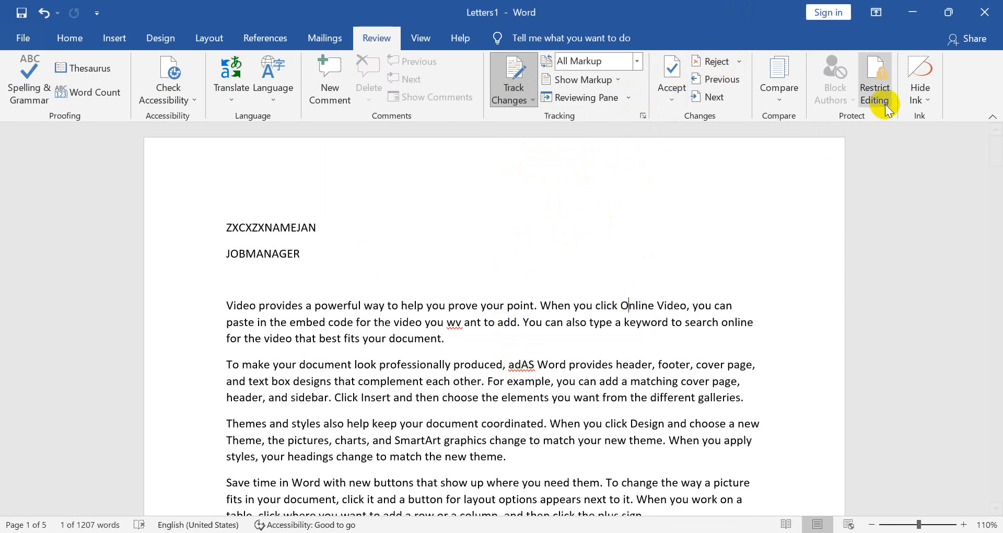
# Show the Restrict Editing settings, preview the document in Read Mode and return to Print Layout
pyautogui.click(882, 90)
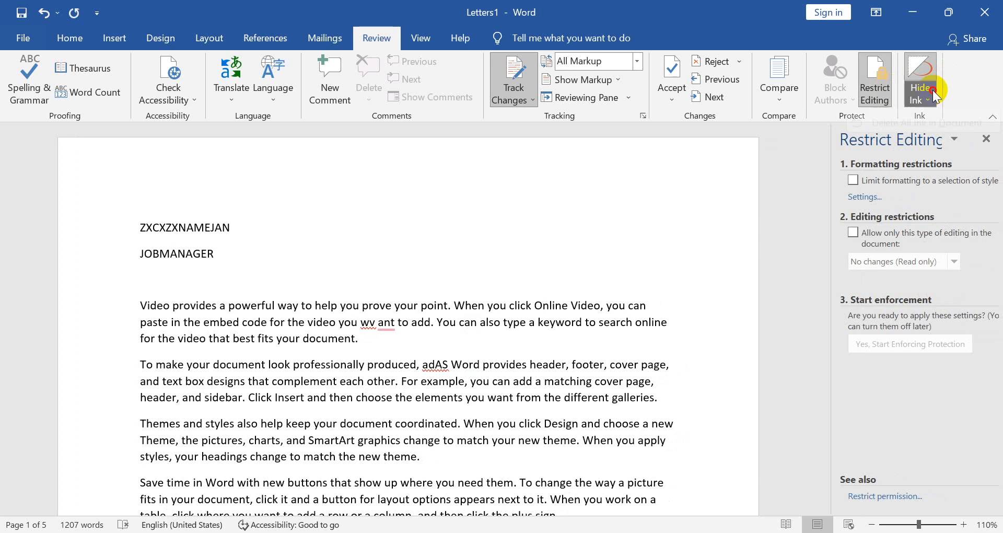
pyautogui.click(418, 38)
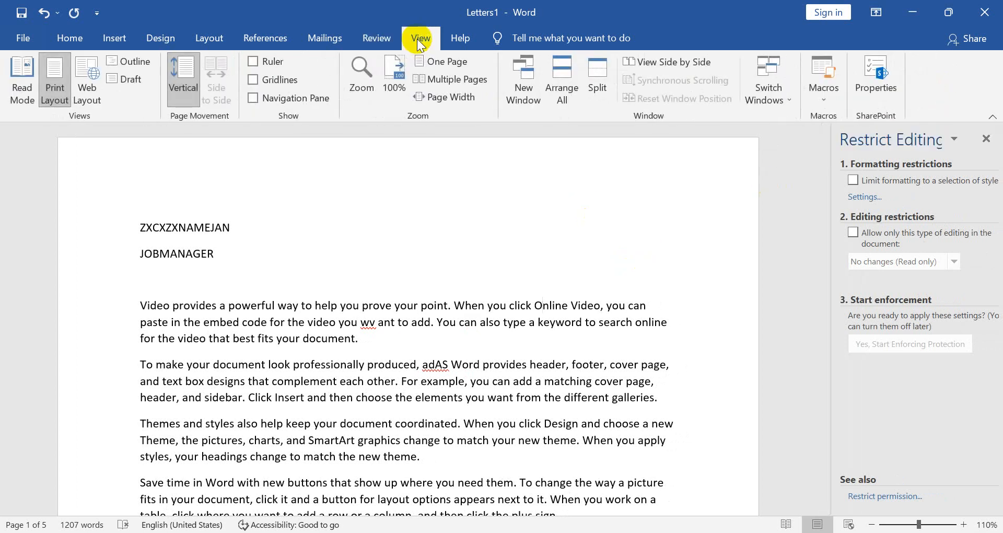
pyautogui.click(22, 85)
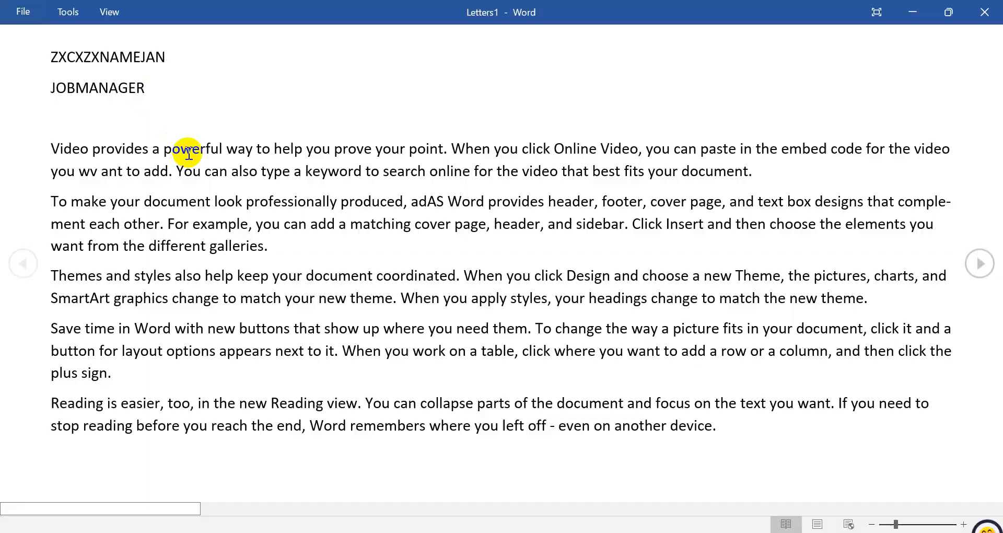
pyautogui.press('Escape')
pyautogui.click(59, 89)
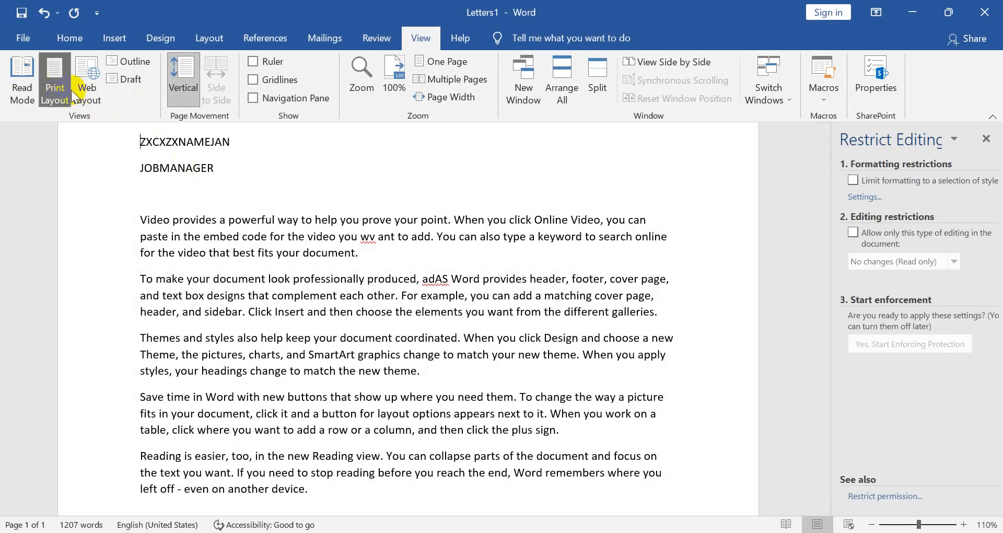
# View the document in Web Layout, close the Restrict Editing settings, and look at the Outline and Draft views
pyautogui.click(92, 88)
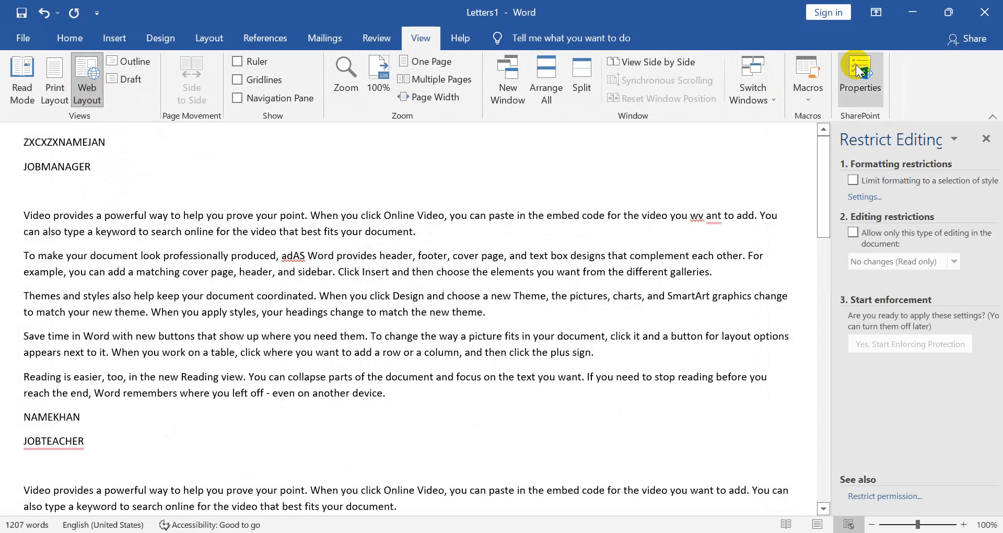
pyautogui.click(987, 138)
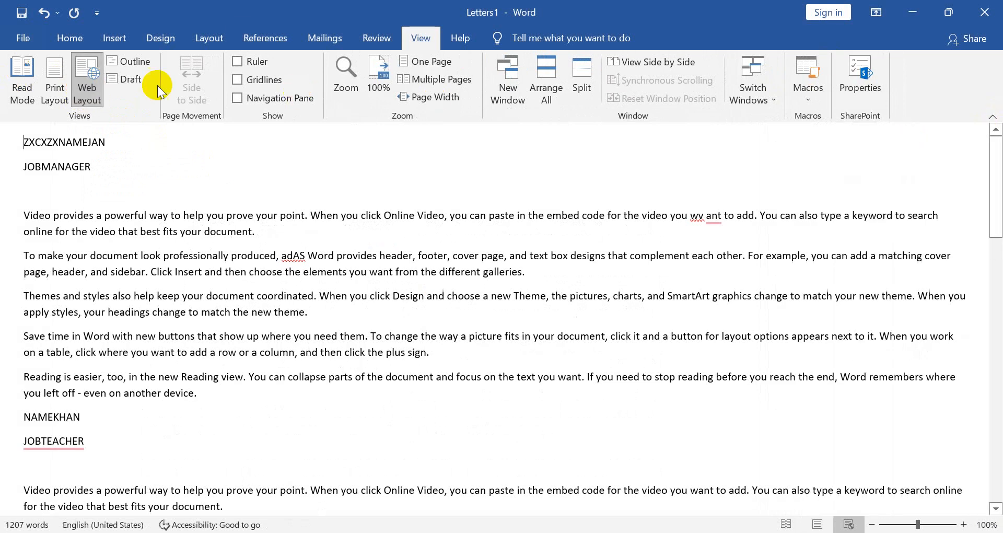
pyautogui.click(135, 59)
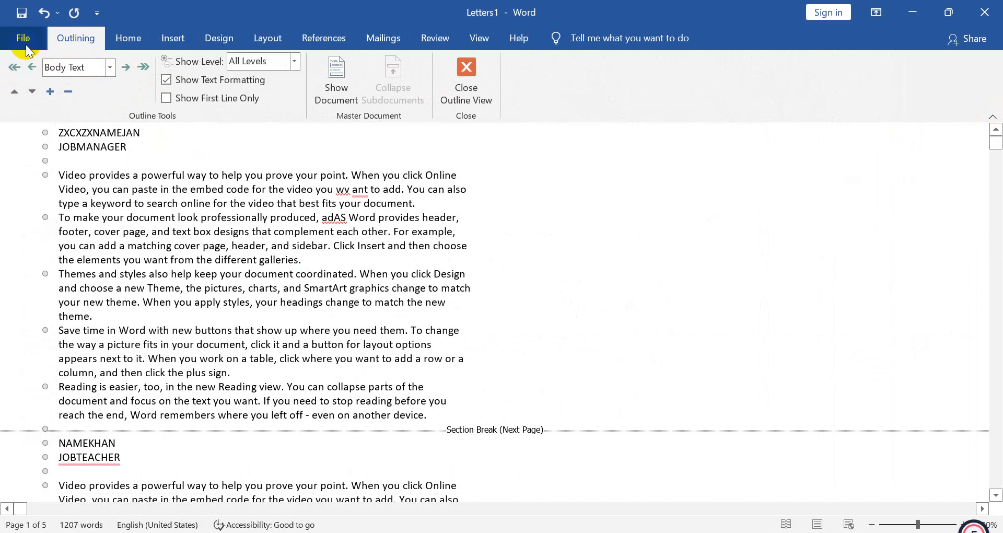
pyautogui.click(470, 92)
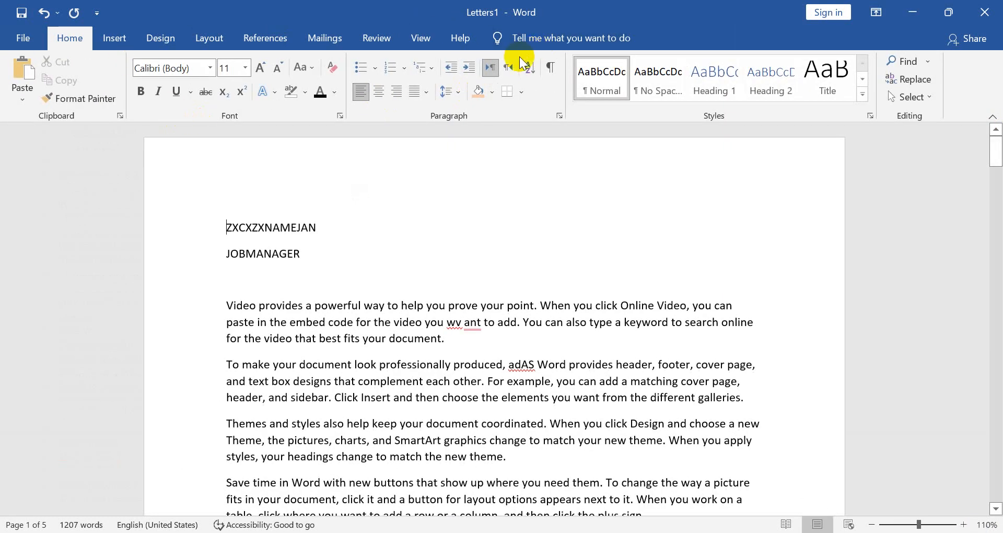
pyautogui.click(414, 38)
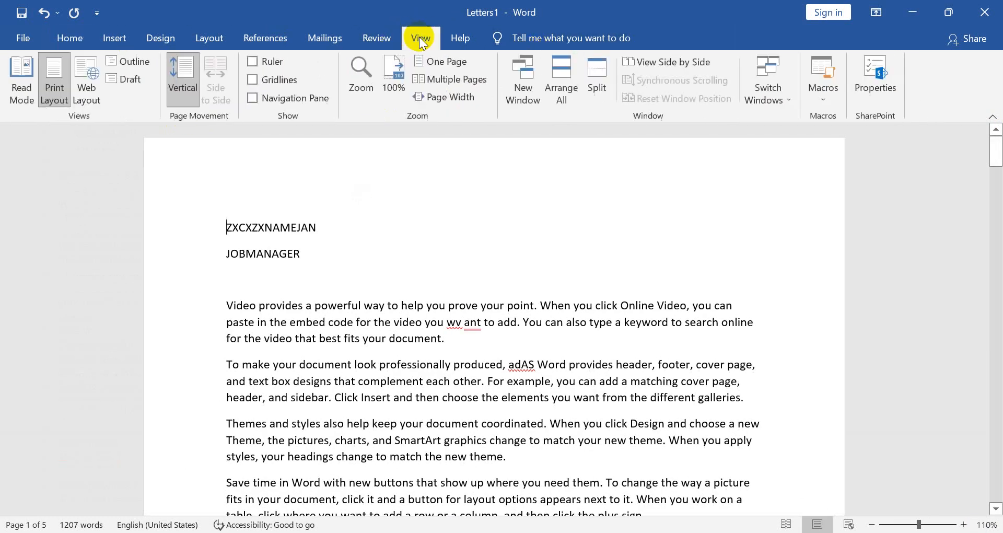
pyautogui.click(131, 81)
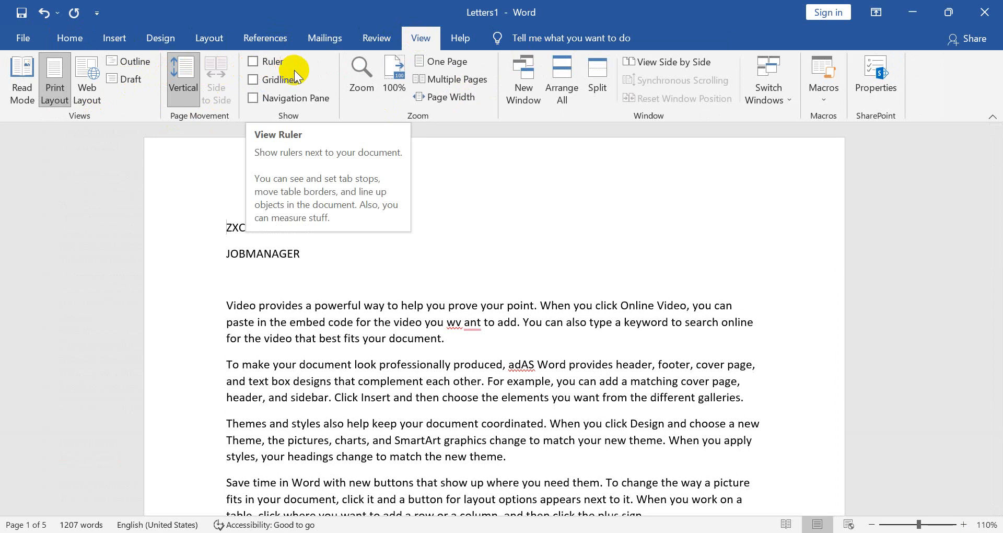
# Display the ruler, Navigation Pane and gridlines around the document
pyautogui.click(267, 65)
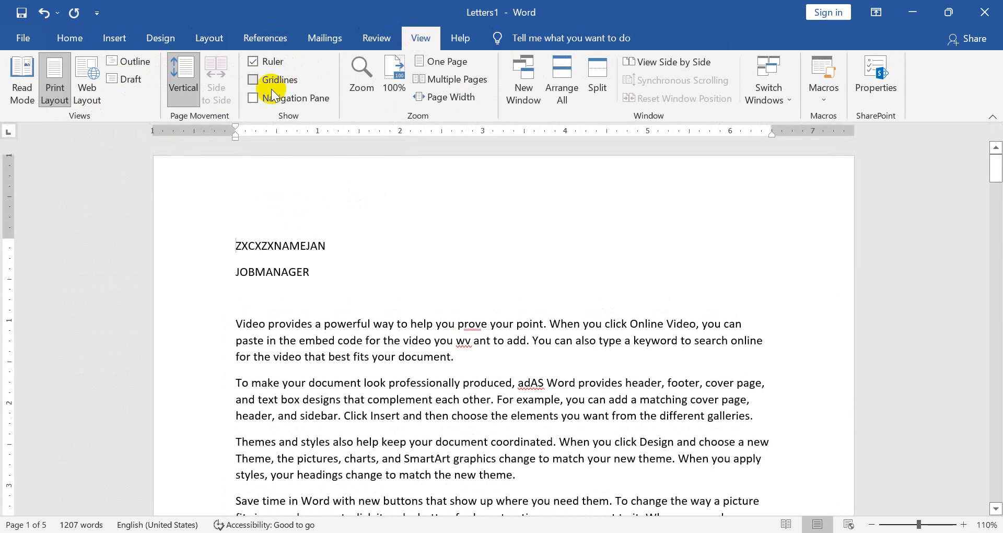
pyautogui.click(273, 99)
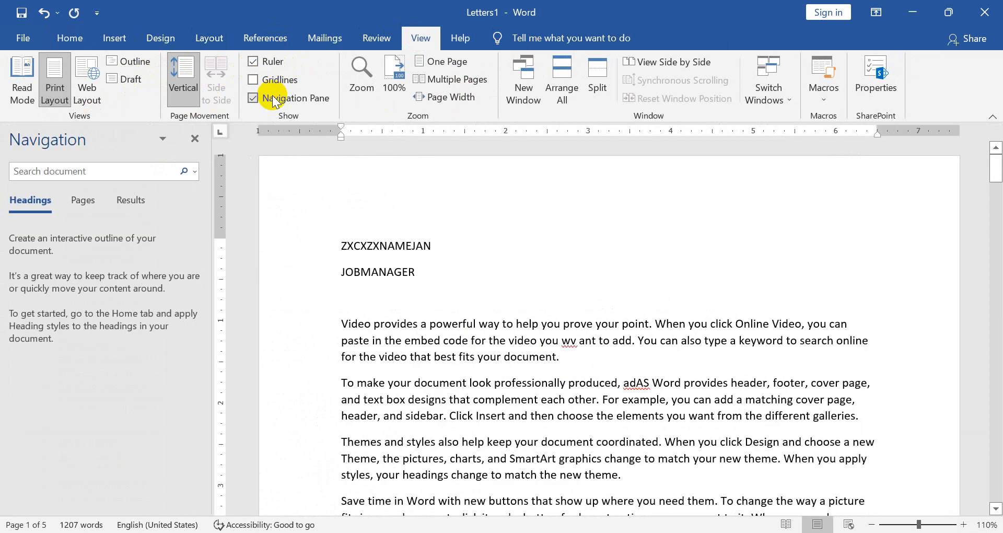
pyautogui.click(276, 79)
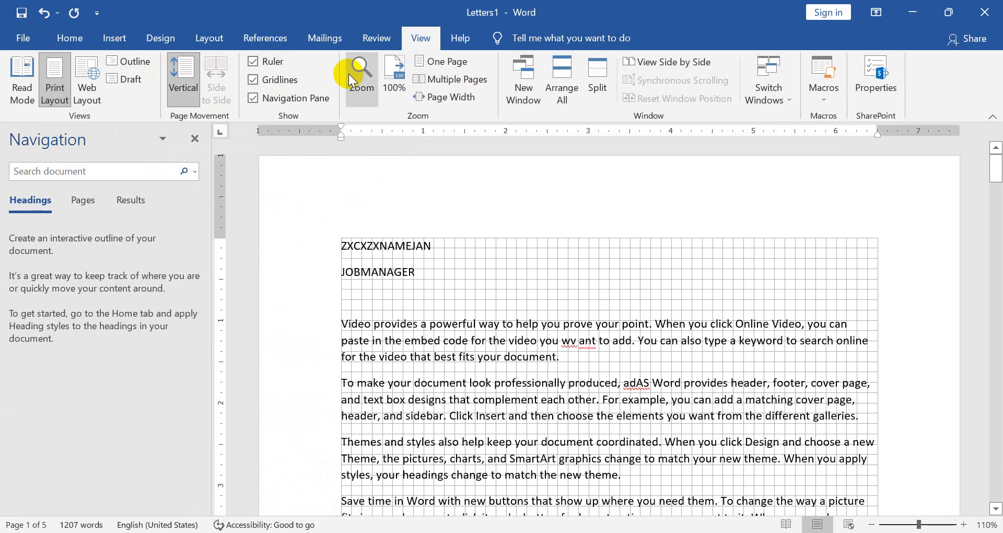
# Check the Zoom settings, keep 110%, and show multiple pages of the document at once
pyautogui.click(365, 78)
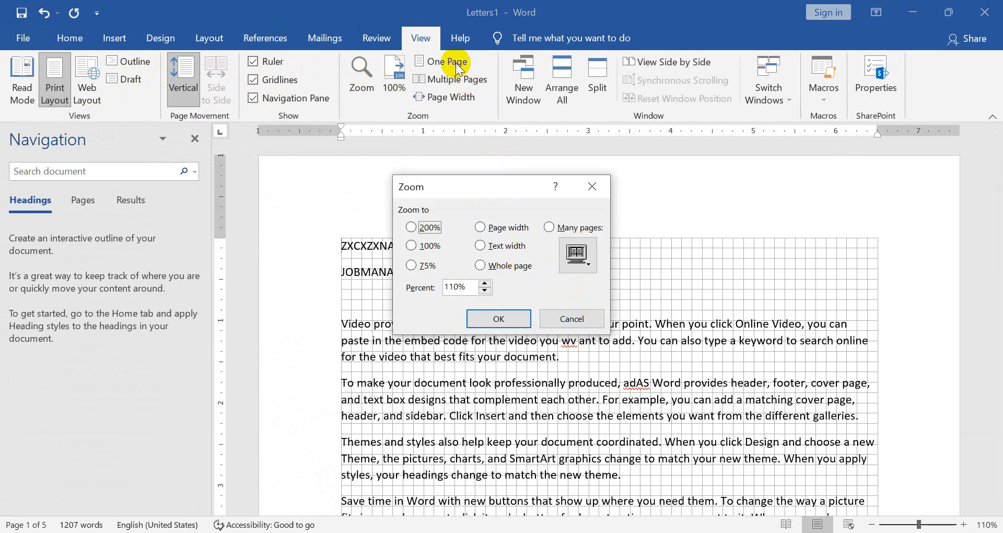
pyautogui.click(503, 316)
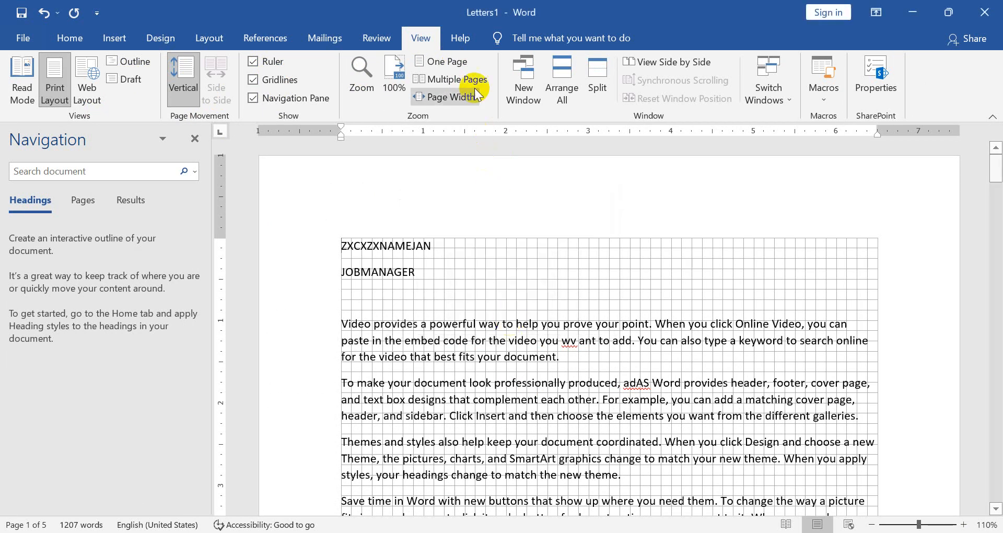
pyautogui.click(449, 79)
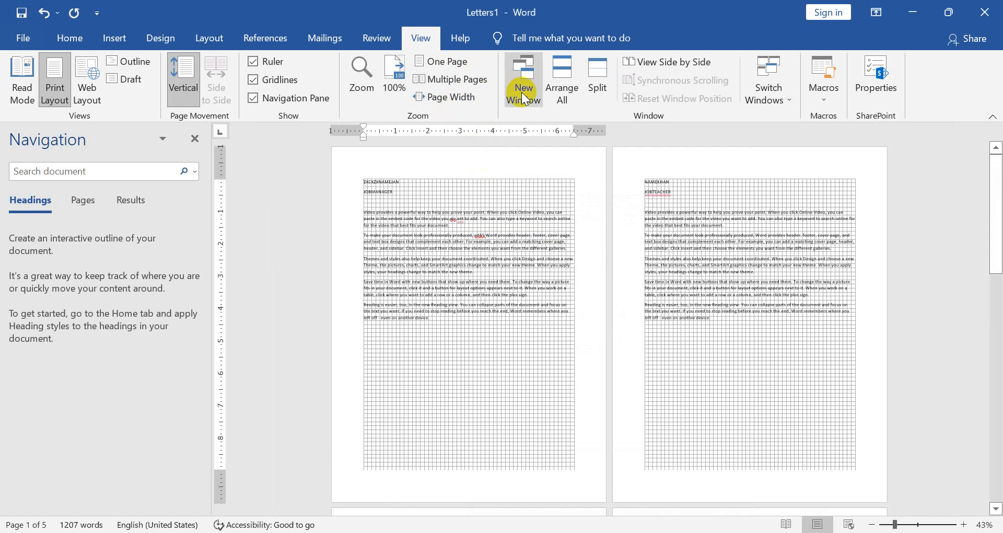
# Open a second window of Letters1, arrange all open document windows on screen, and maximize Document4
pyautogui.click(523, 92)
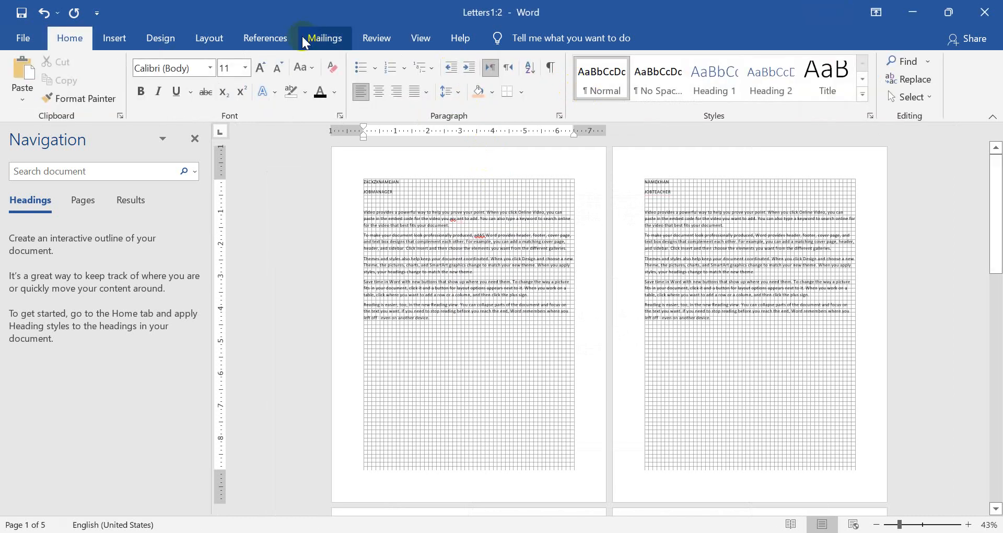
pyautogui.click(420, 41)
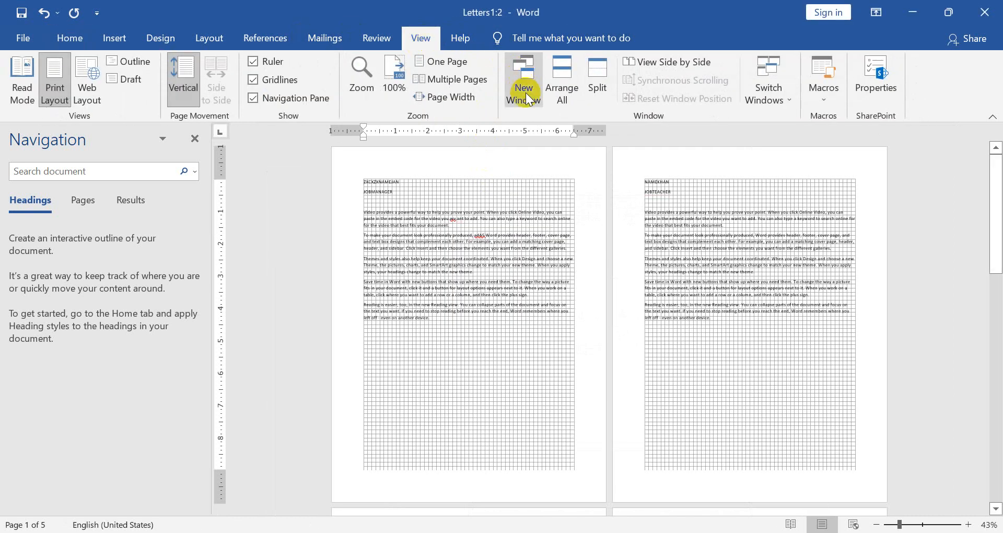
pyautogui.click(563, 86)
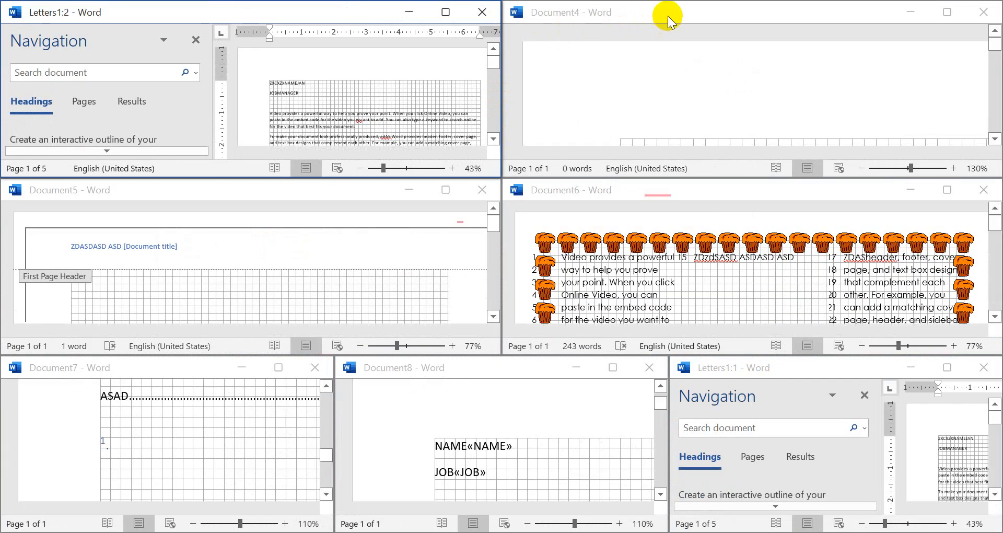
pyautogui.doubleClick(668, 14)
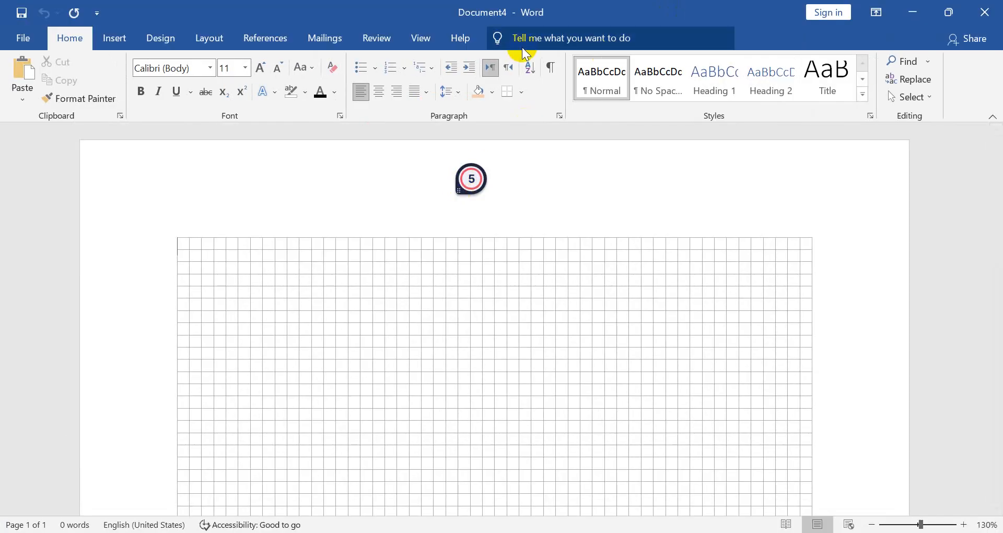
# Hide the gridlines in Document4 and toggle the Navigation Pane and ruler on and off
pyautogui.click(421, 44)
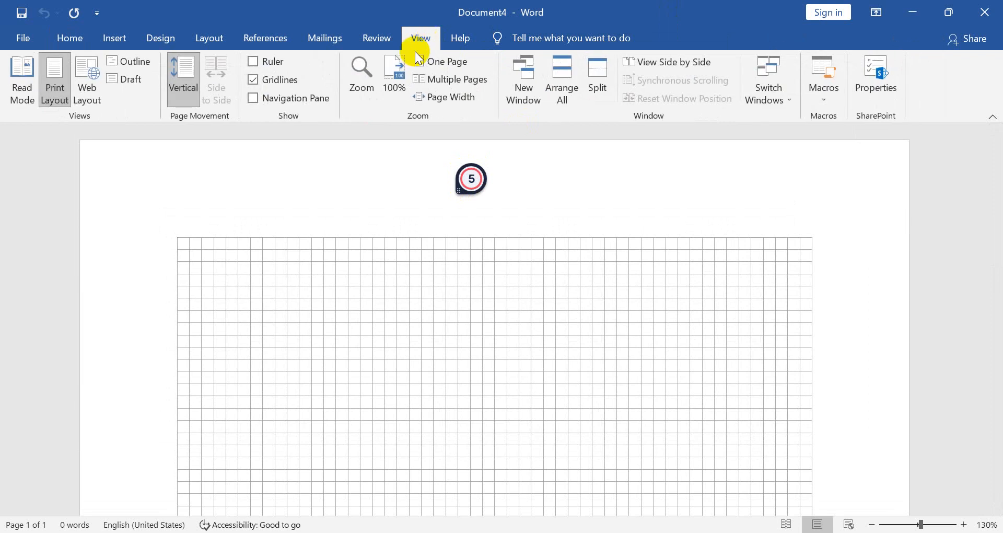
pyautogui.click(271, 79)
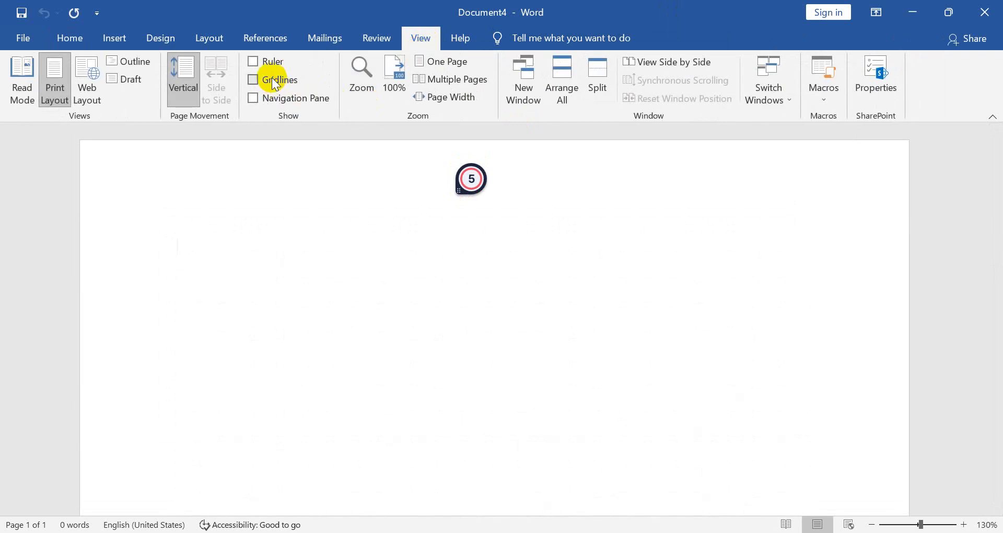
pyautogui.click(271, 99)
pyautogui.click(265, 99)
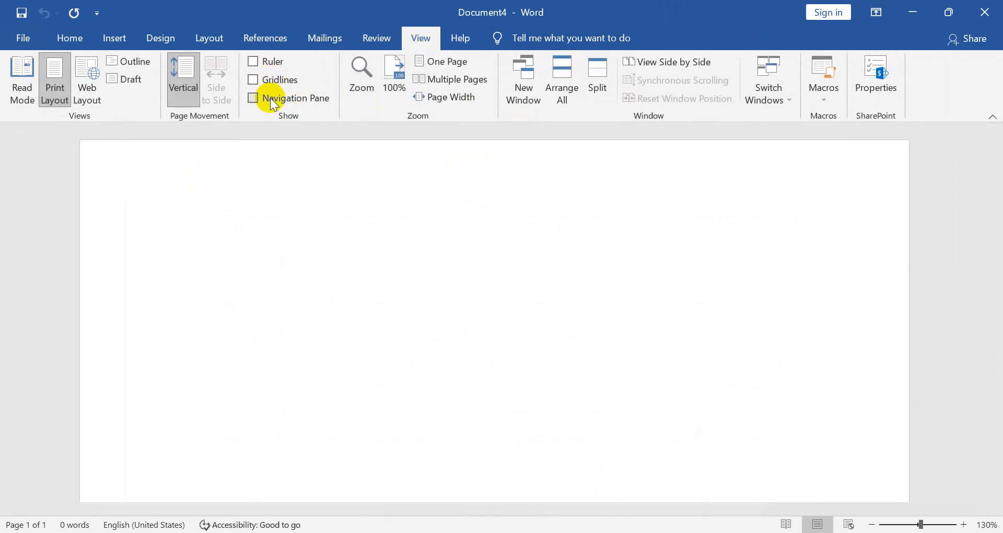
pyautogui.click(270, 62)
pyautogui.click(266, 63)
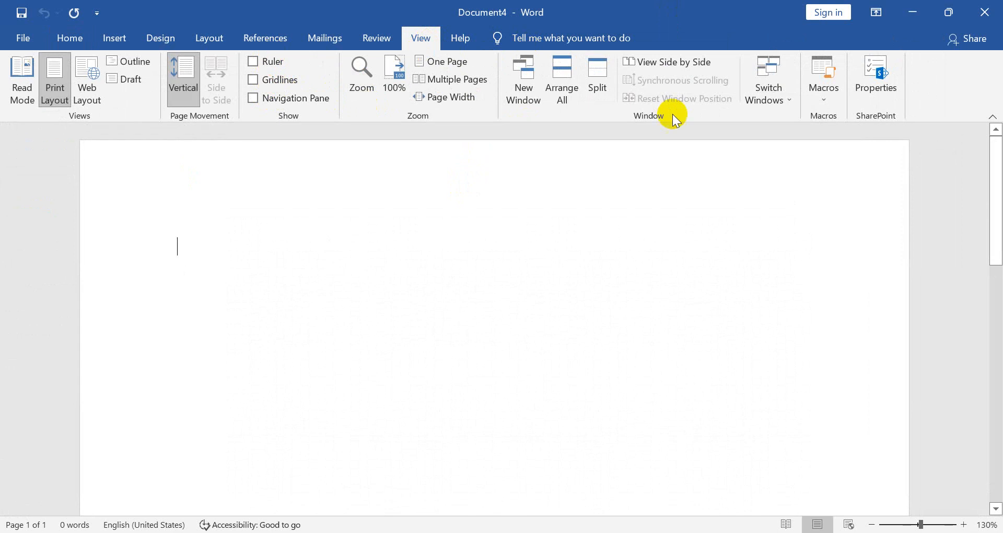
# Split the Document4 window, enter the text "XZCZXCZXCZXCZXCZXCZXCZX" on the blank page, and remove the split
pyautogui.click(601, 80)
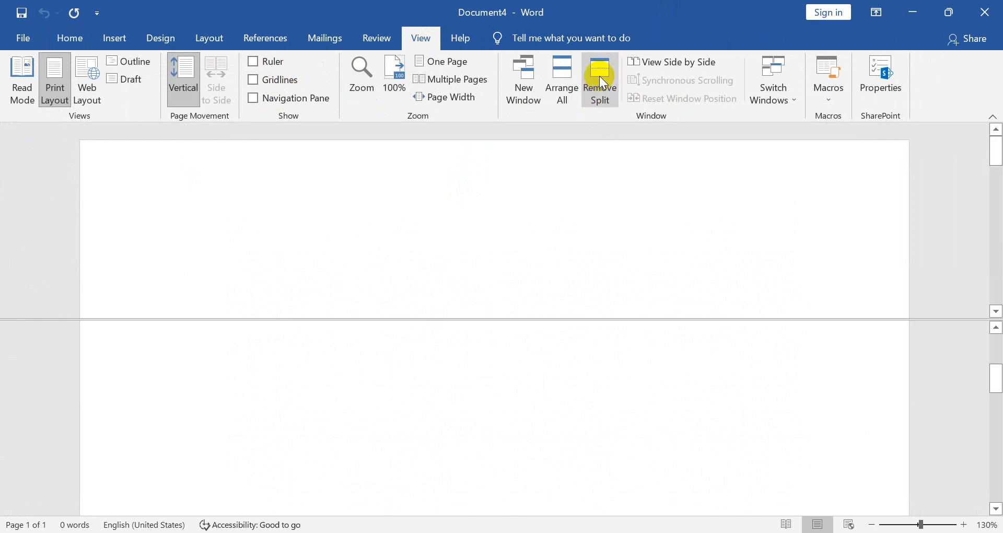
pyautogui.write('XZCZXCZXCZXCZXCZXCZXC')
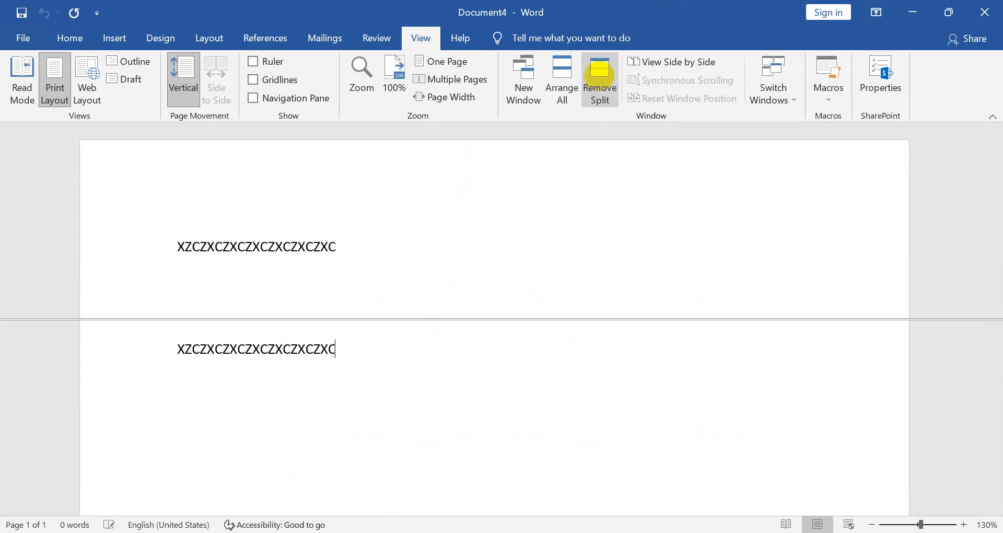
pyautogui.write('ZX')
pyautogui.click(603, 69)
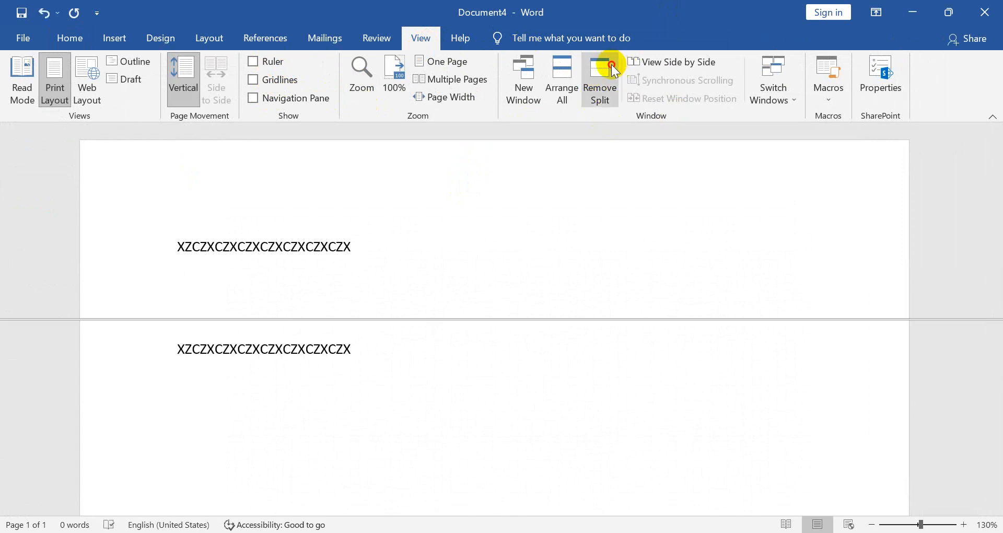
# View Document4 side by side with Document7, then restore Document4 to full-screen size
pyautogui.click(687, 65)
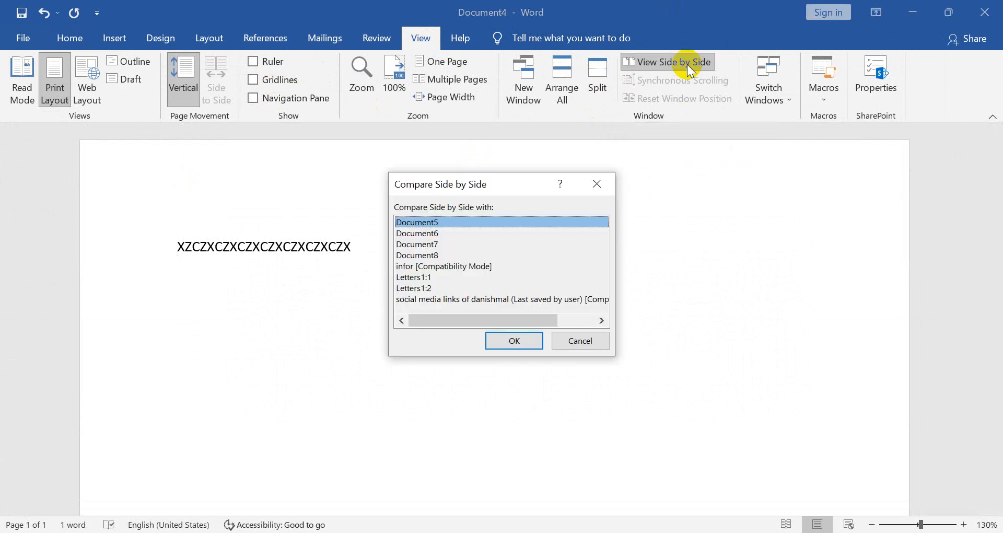
pyautogui.click(445, 244)
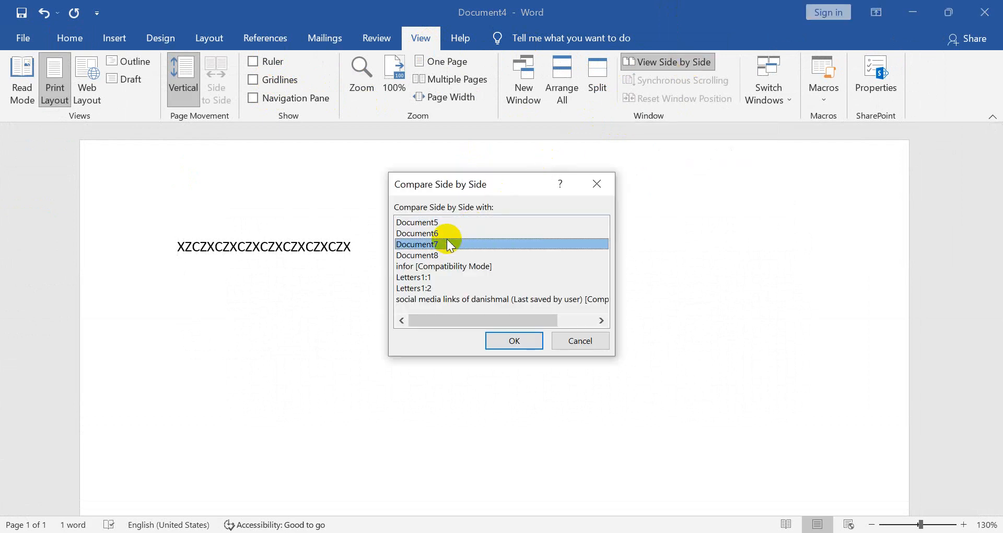
pyautogui.click(512, 342)
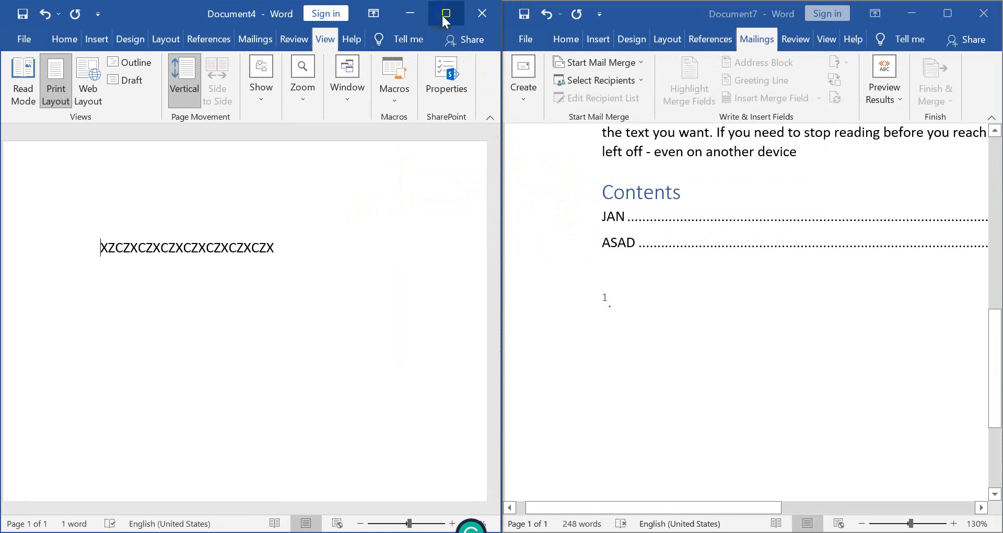
pyautogui.click(445, 15)
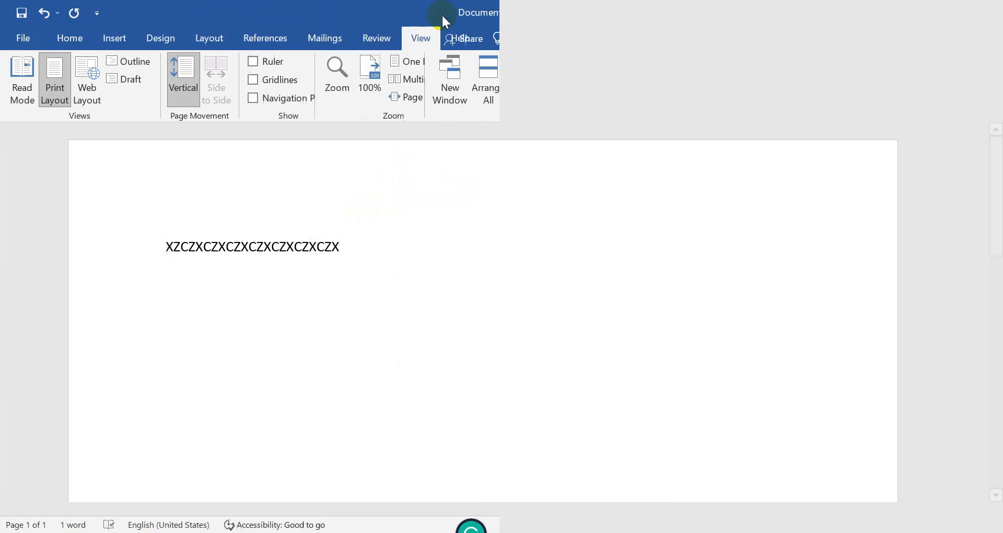
pyautogui.click(688, 101)
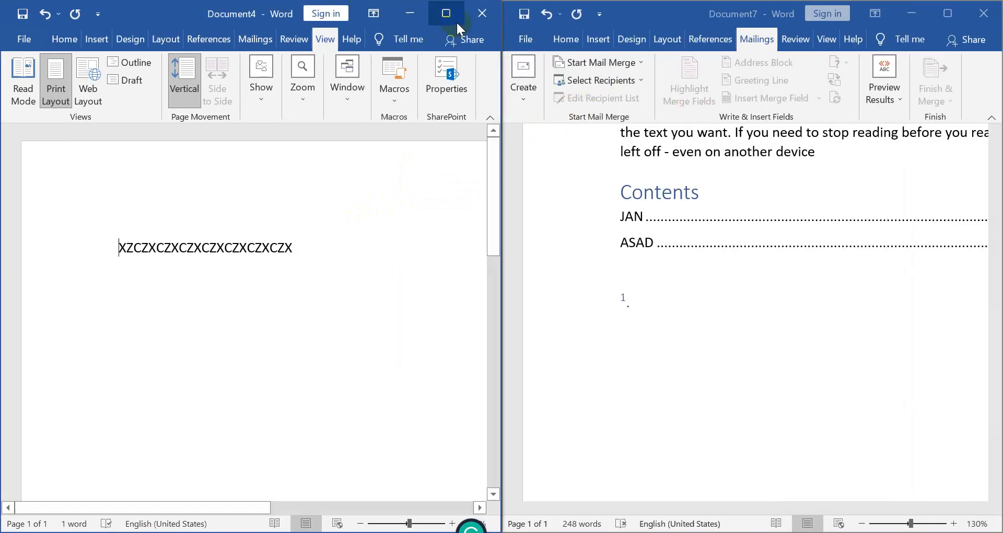
pyautogui.click(446, 13)
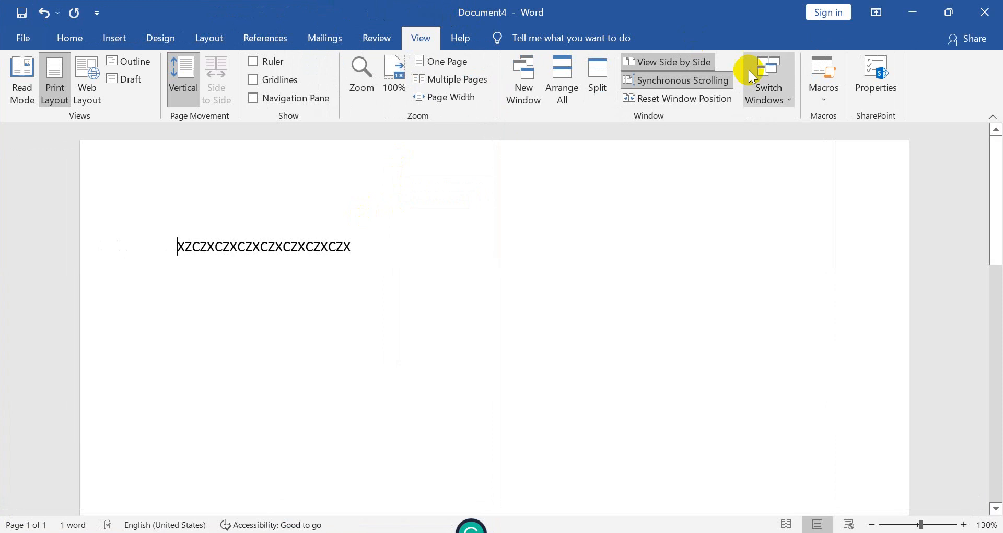
# Look at the list of open windows and the macro commands, and open Document4's properties
pyautogui.click(779, 95)
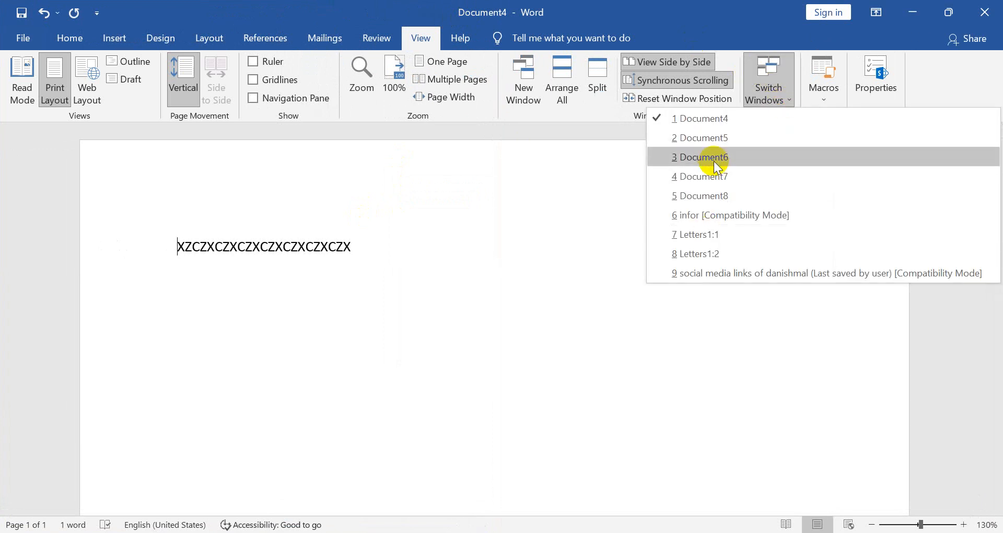
pyautogui.click(830, 95)
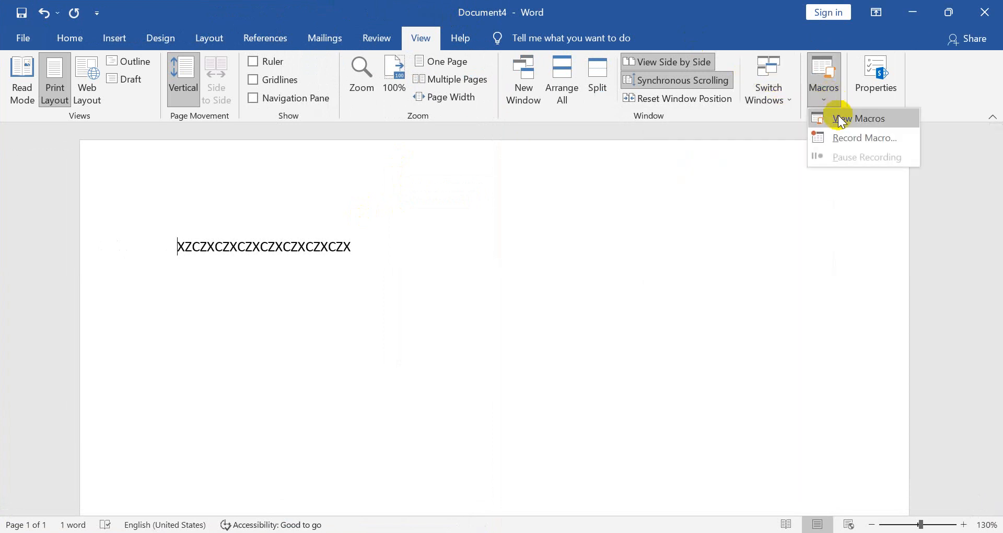
pyautogui.click(882, 75)
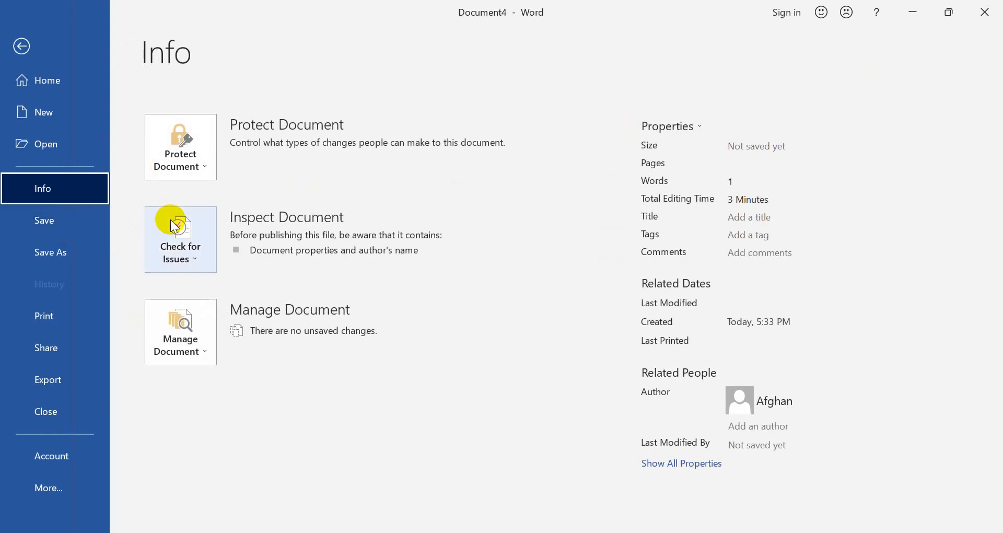
# Encrypt Document4 by entering and confirming an opening password, and return to the page
pyautogui.click(194, 168)
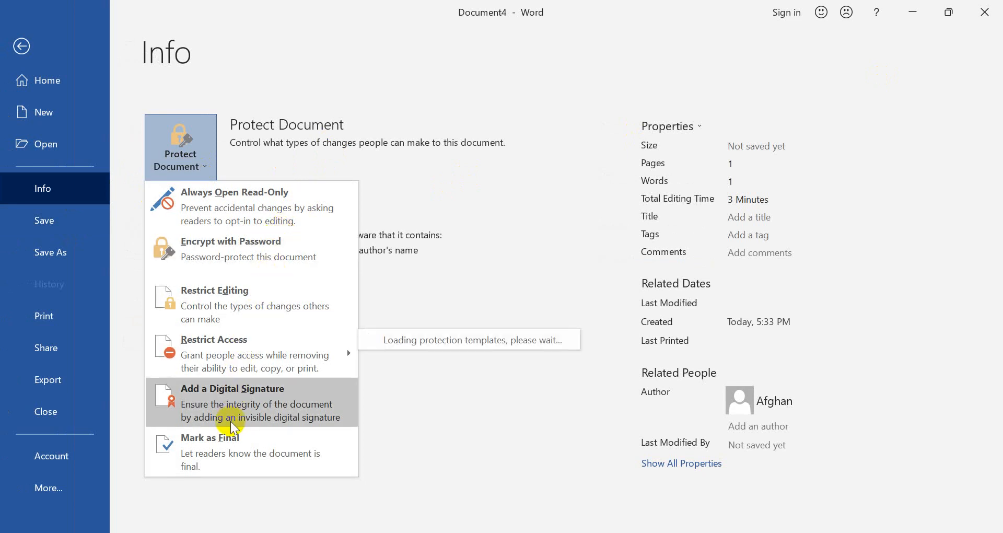
pyautogui.click(247, 258)
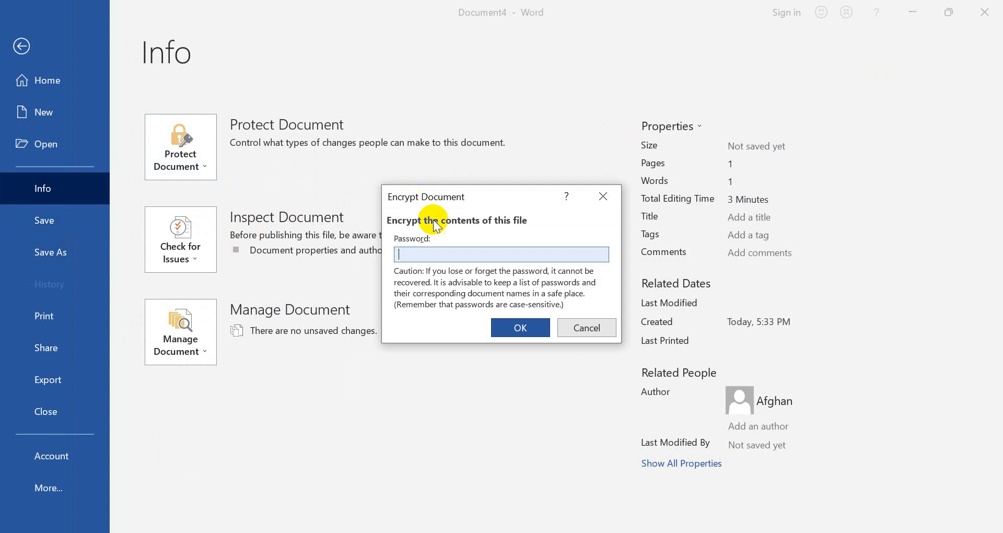
pyautogui.press('Return')
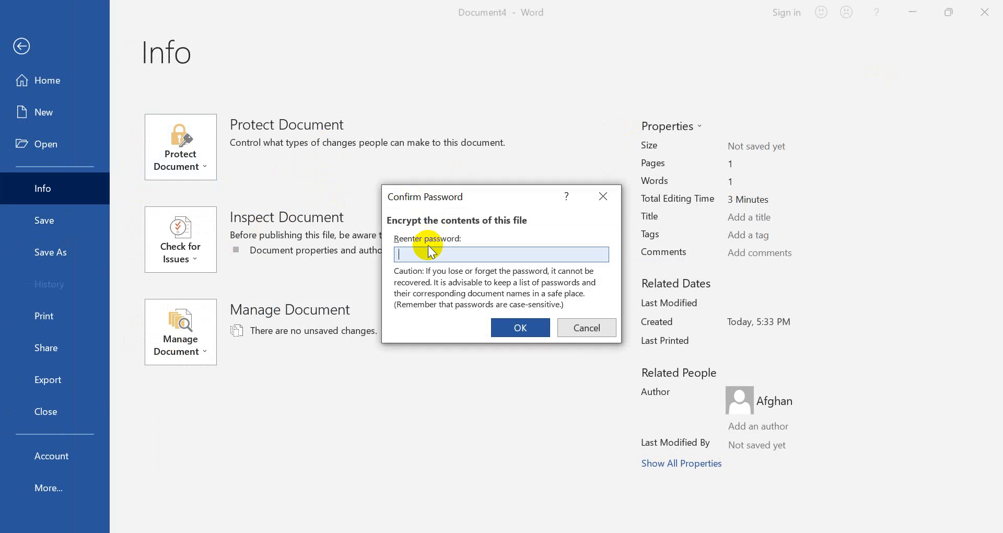
pyautogui.press('Return')
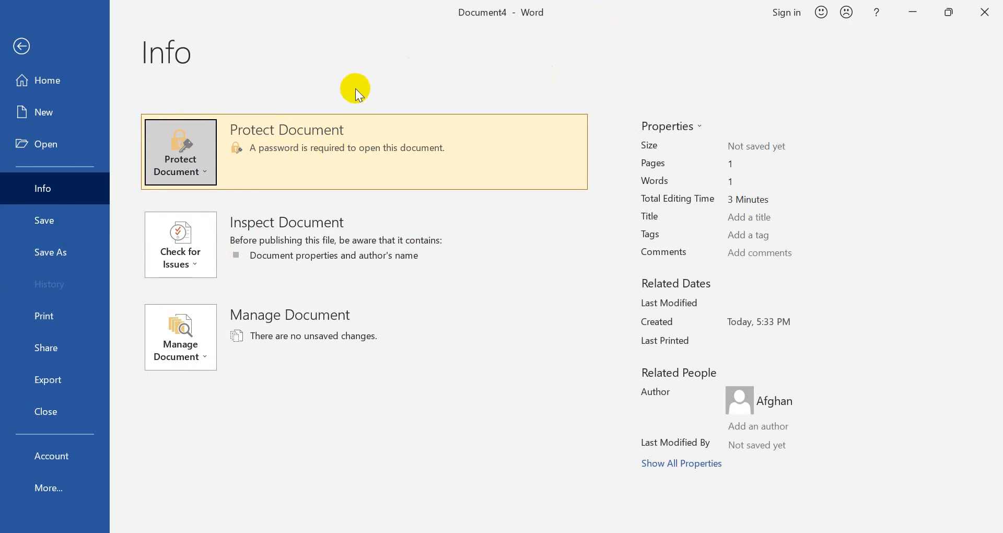
pyautogui.click(34, 48)
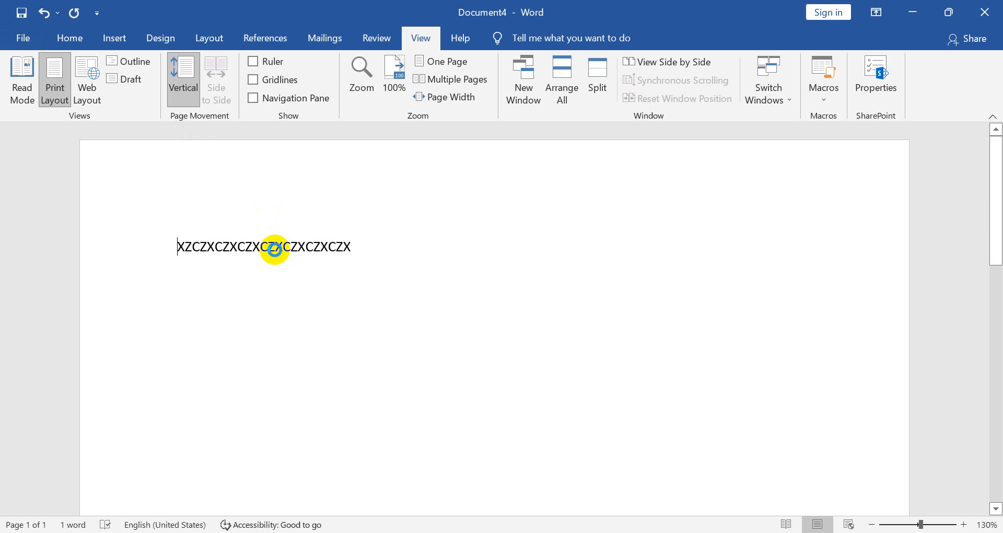
# Save the document to the Desktop as a Word Document named "JAN" and close it
pyautogui.press('F12')
pyautogui.click(76, 121)
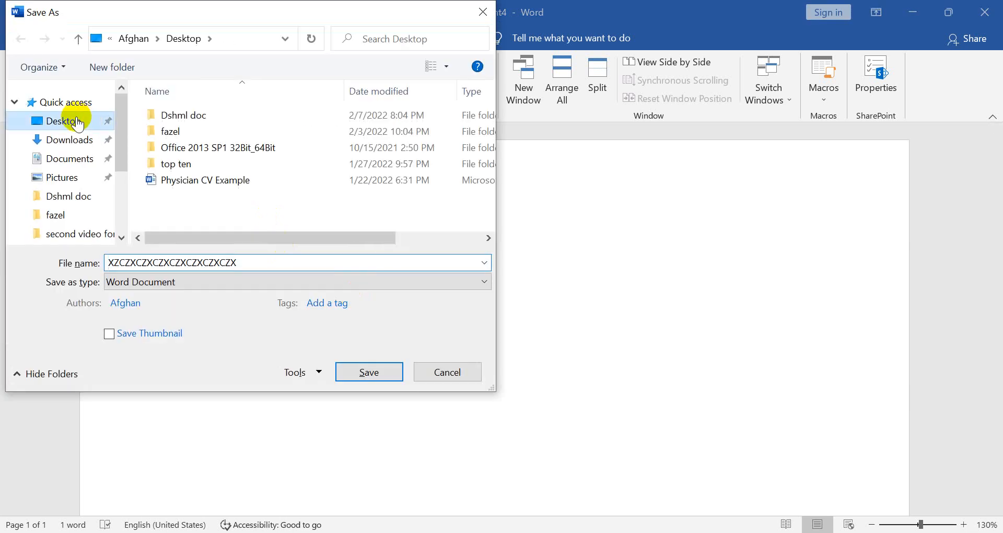
pyautogui.doubleClick(151, 261)
pyautogui.write('JA')
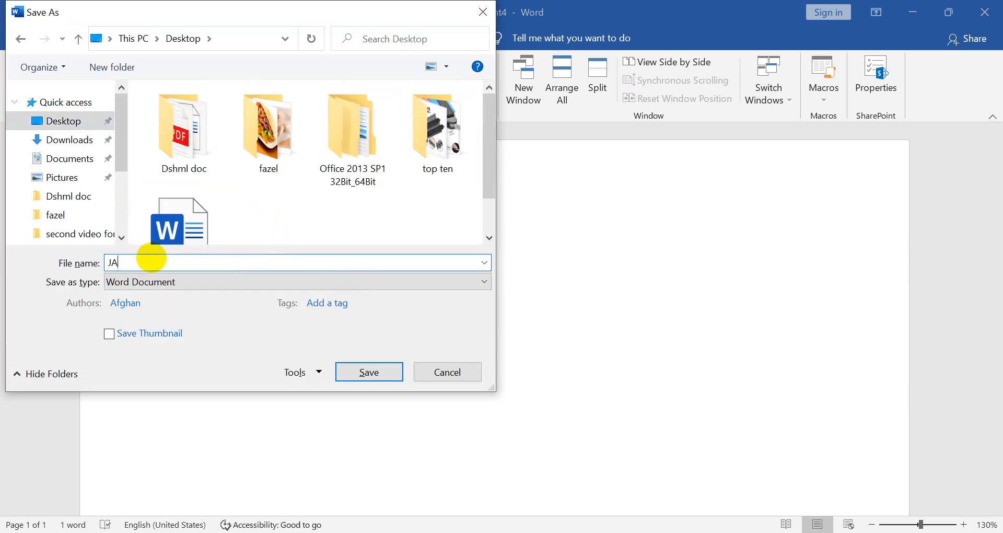
pyautogui.write('N')
pyautogui.press('Return')
pyautogui.click(985, 12)
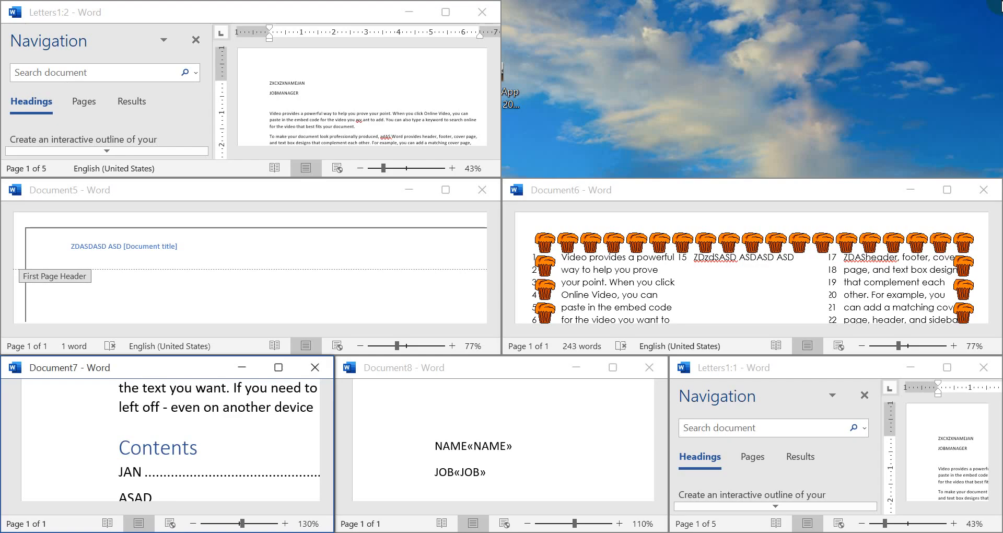
# Show the Windows desktop and open the protected JAN document by entering its password
pyautogui.click(763, 102)
pyautogui.press('super+d')
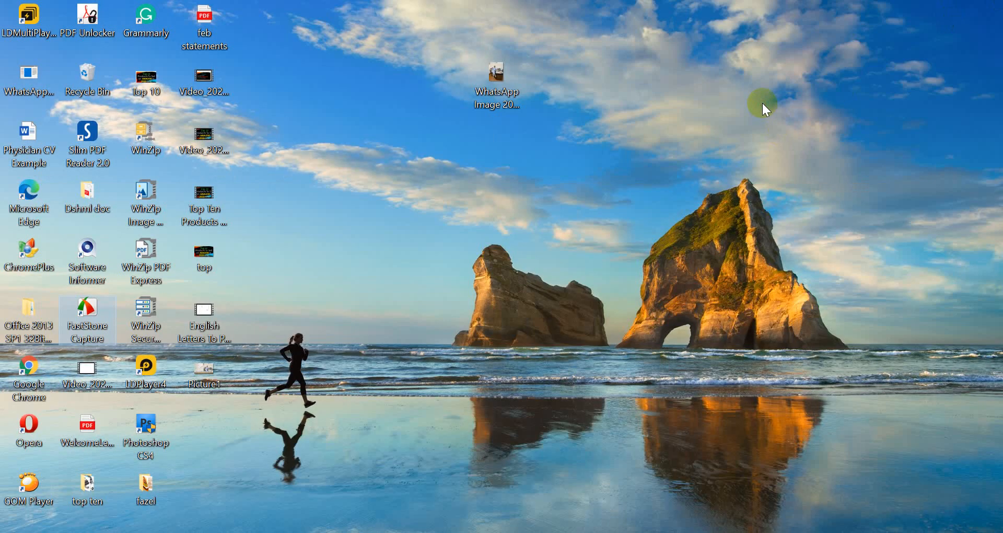
pyautogui.doubleClick(208, 429)
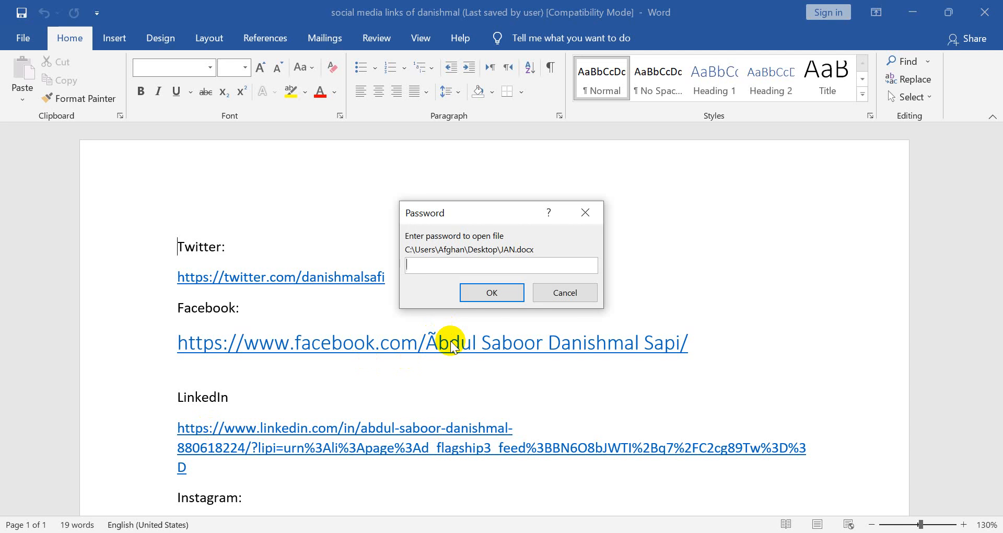
pyautogui.press('Return')
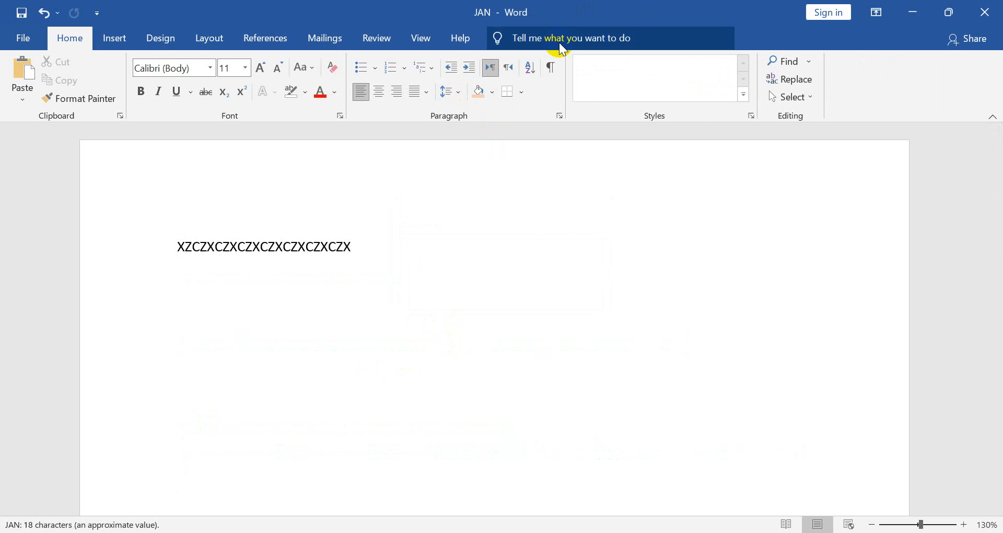
# Look at the Help commands for the JAN document and select its line of text
pyautogui.click(425, 38)
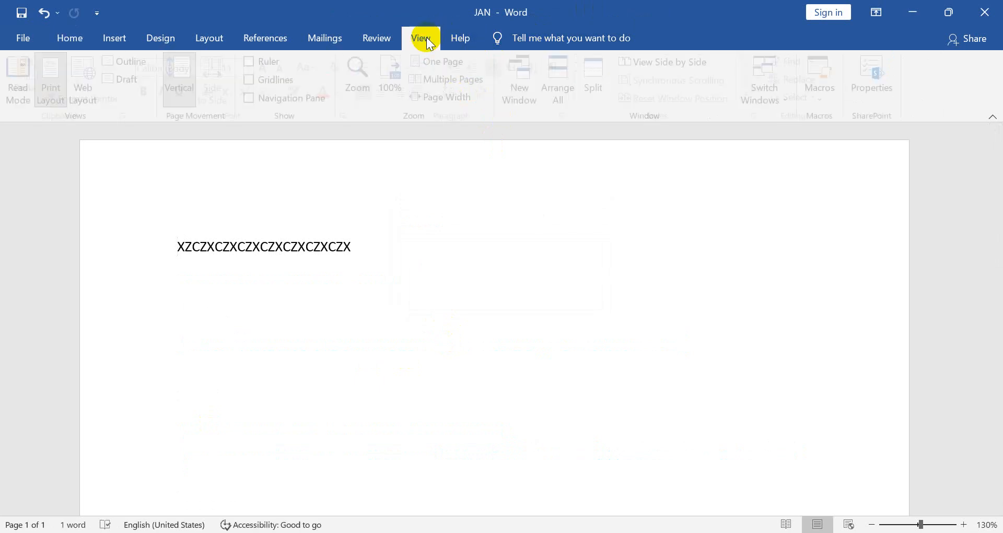
pyautogui.click(468, 43)
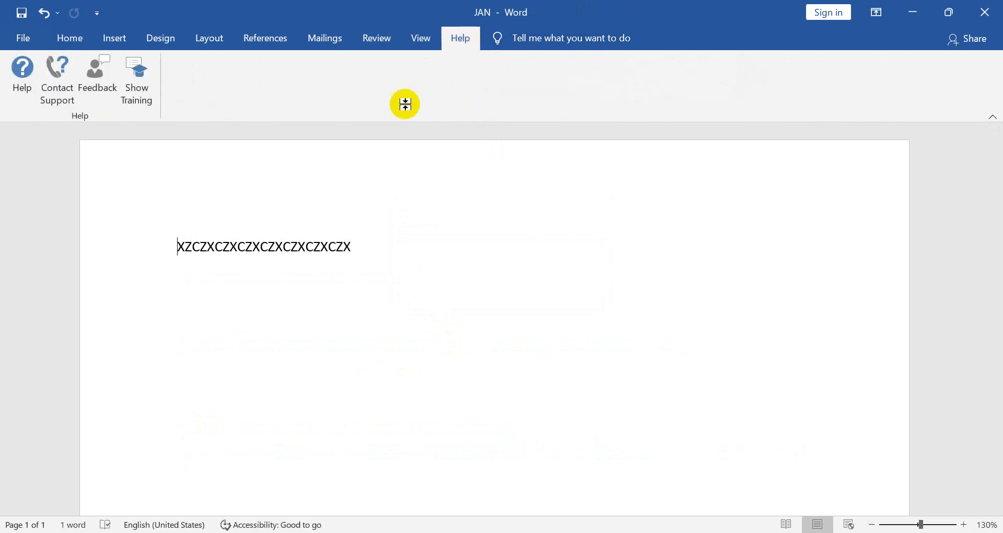
pyautogui.tripleClick(338, 240)
pyautogui.moveTo(381, 257); pyautogui.dragTo(375, 257)
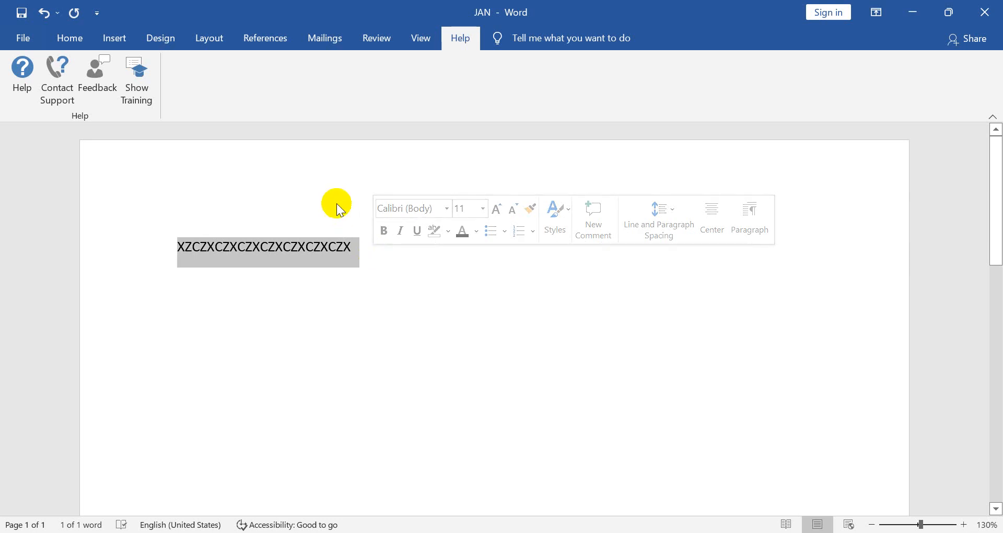